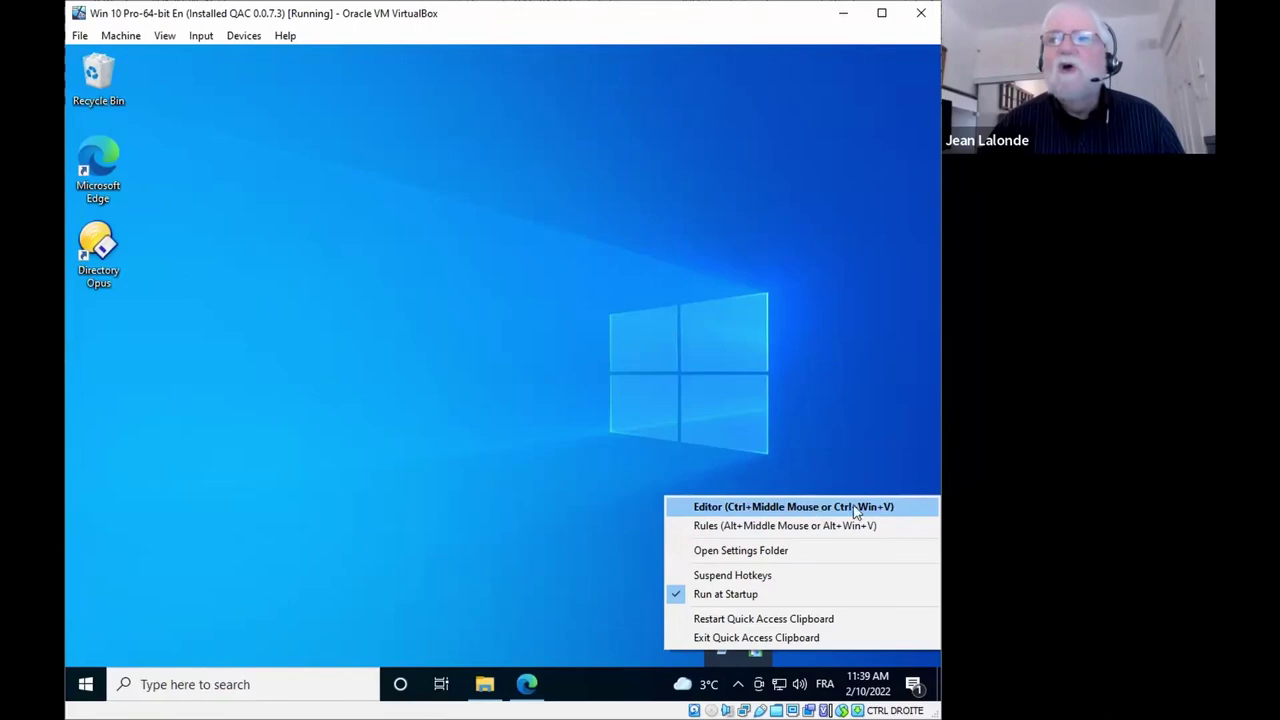
Step: Open the Quick Access Clipboard Editor and keep its window always on top
click(792, 507)
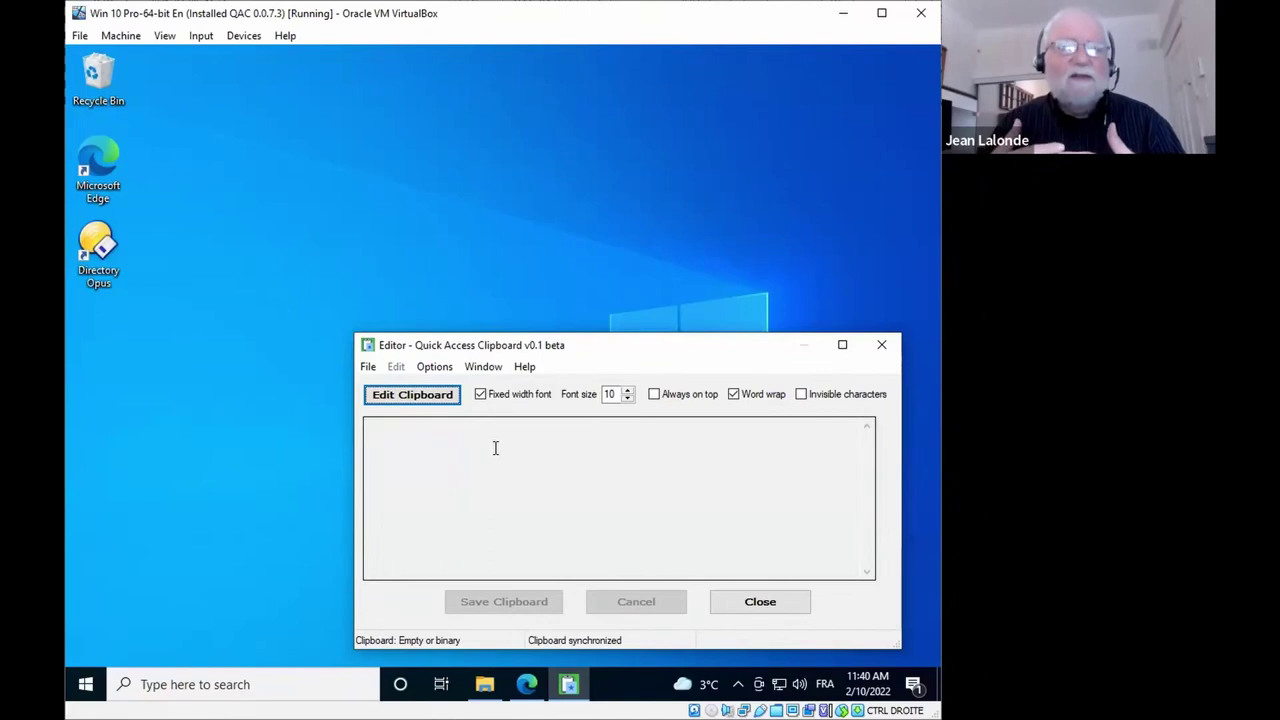
key(alt+a)
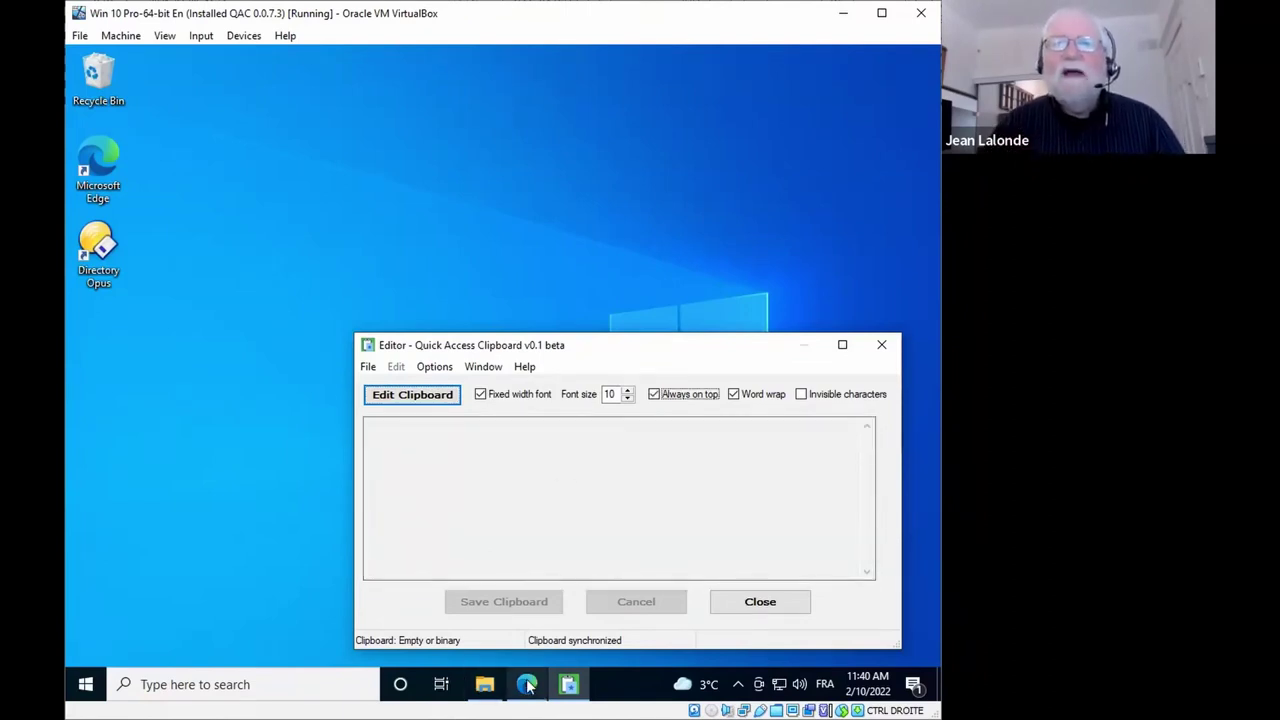
Step: Switch to Edge and copy the Wikipedia article's opening text from "A text editor" through "configu"
click(527, 685)
drag(579, 358, 591, 359)
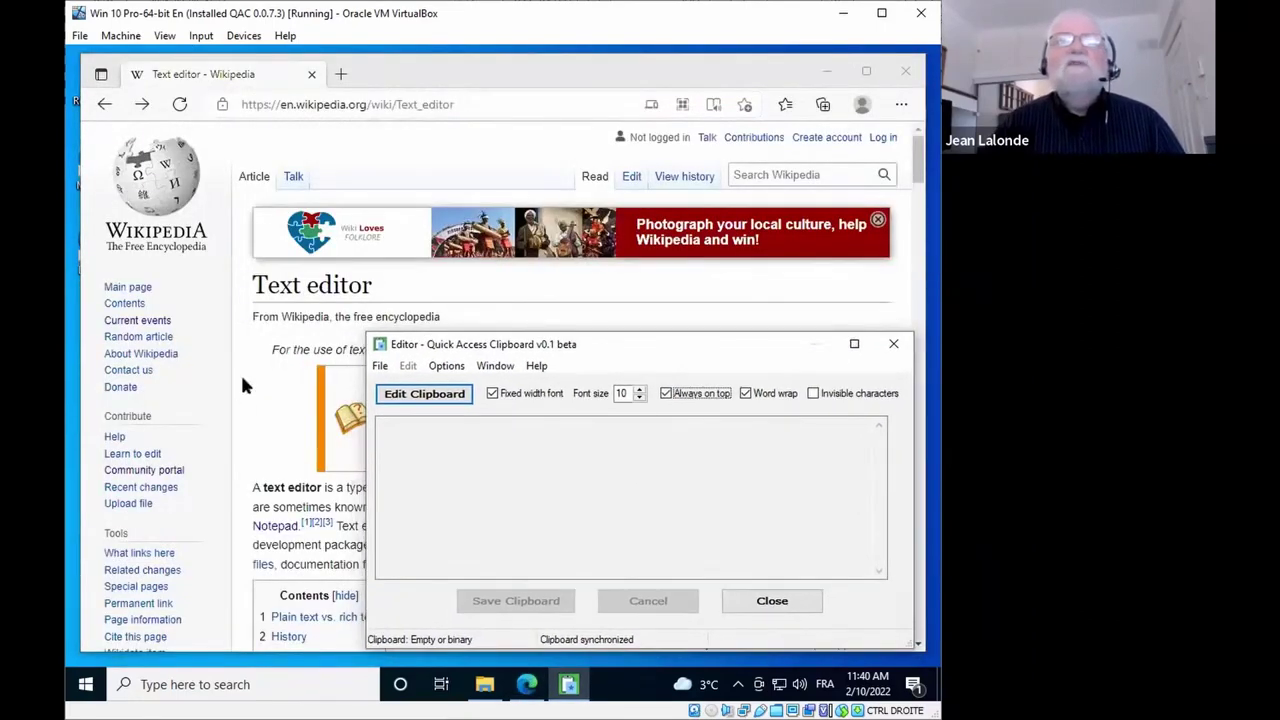
scroll(290, 400, down, 2)
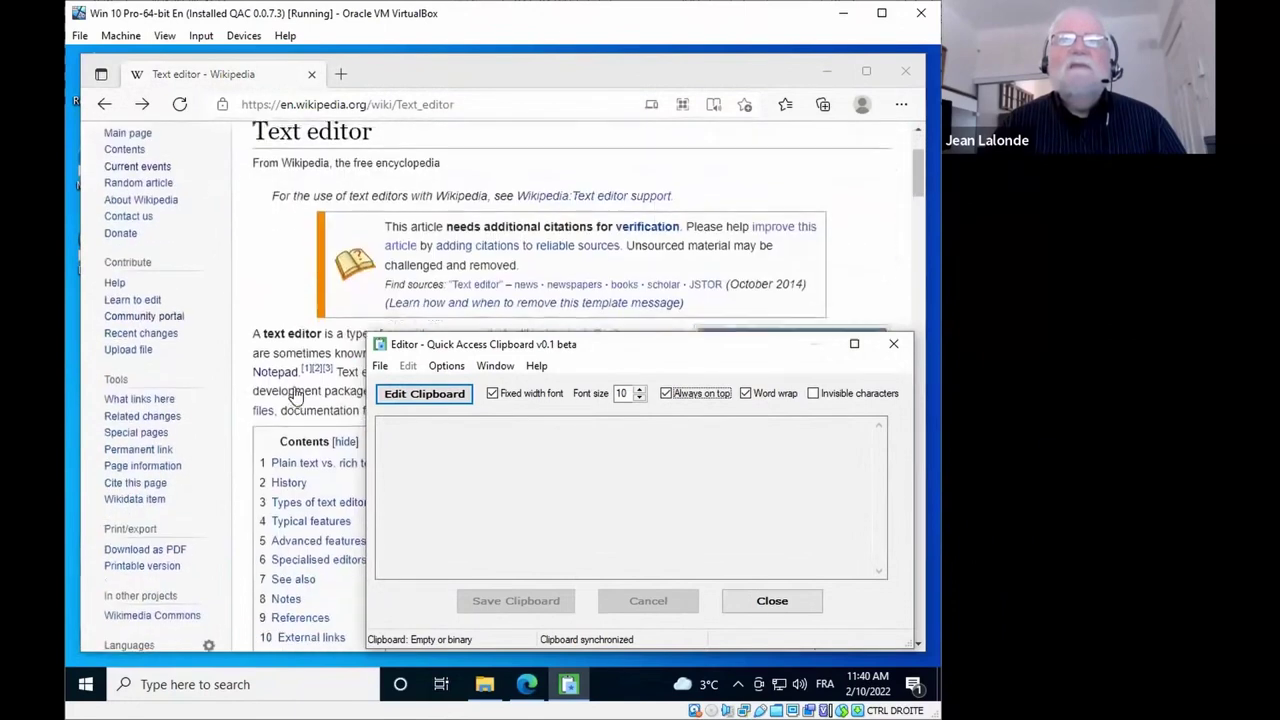
scroll(295, 397, down, 1)
drag(255, 249, 638, 308)
key(ctrl+c)
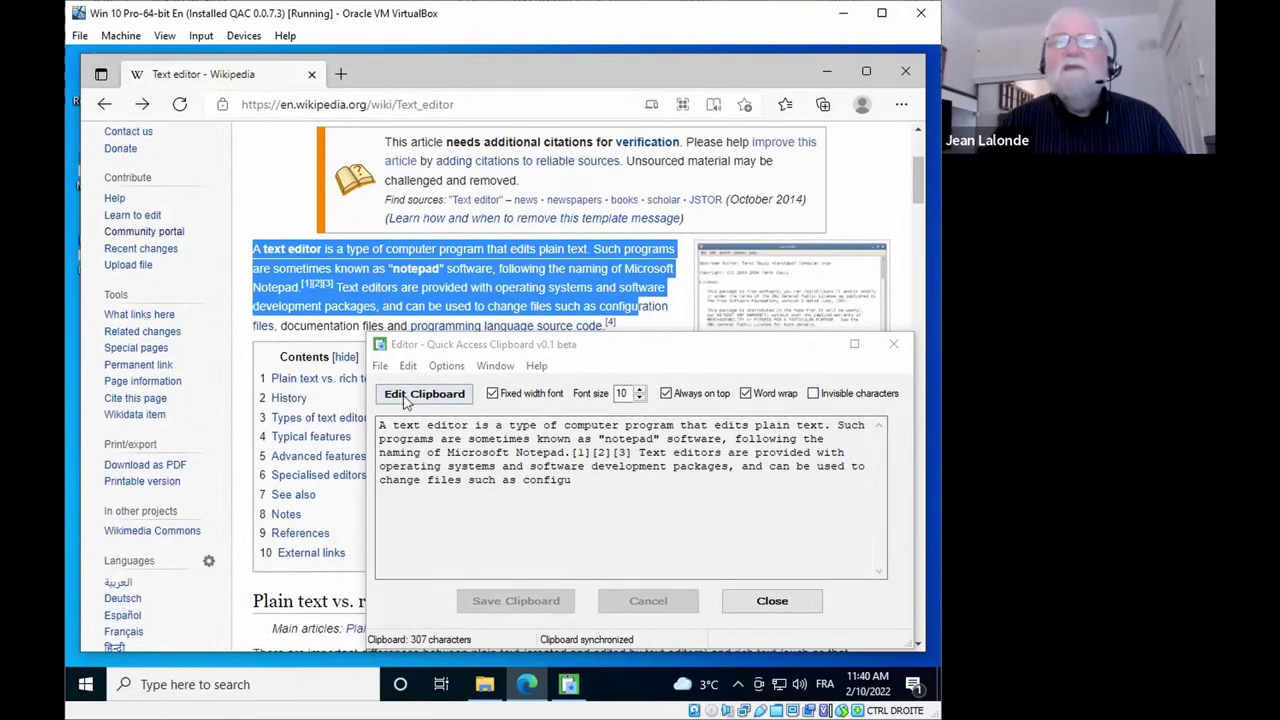
Step: Start editing the clipboard and overwrite the end of "programs are some" through the start of "sometimes" with "xzxcvxcvxcv"
click(405, 397)
drag(427, 441, 502, 466)
text(xzxcvxcvxcv)
click(408, 366)
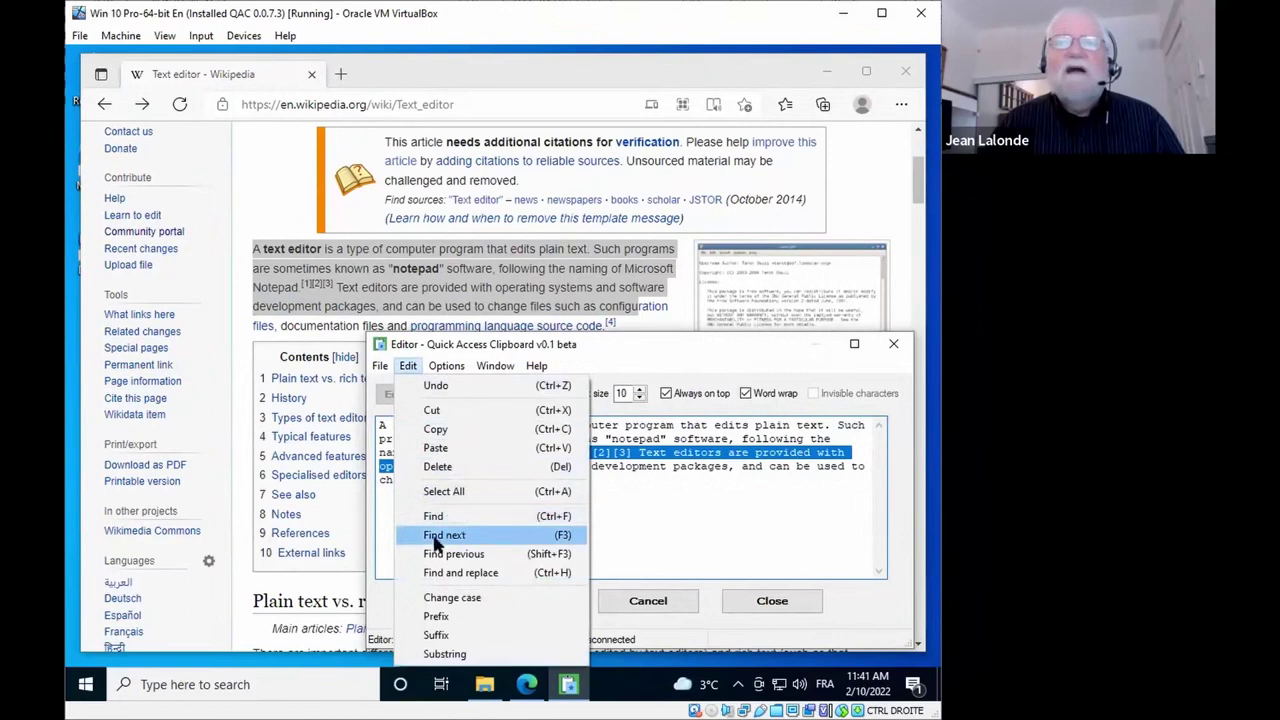
click(680, 500)
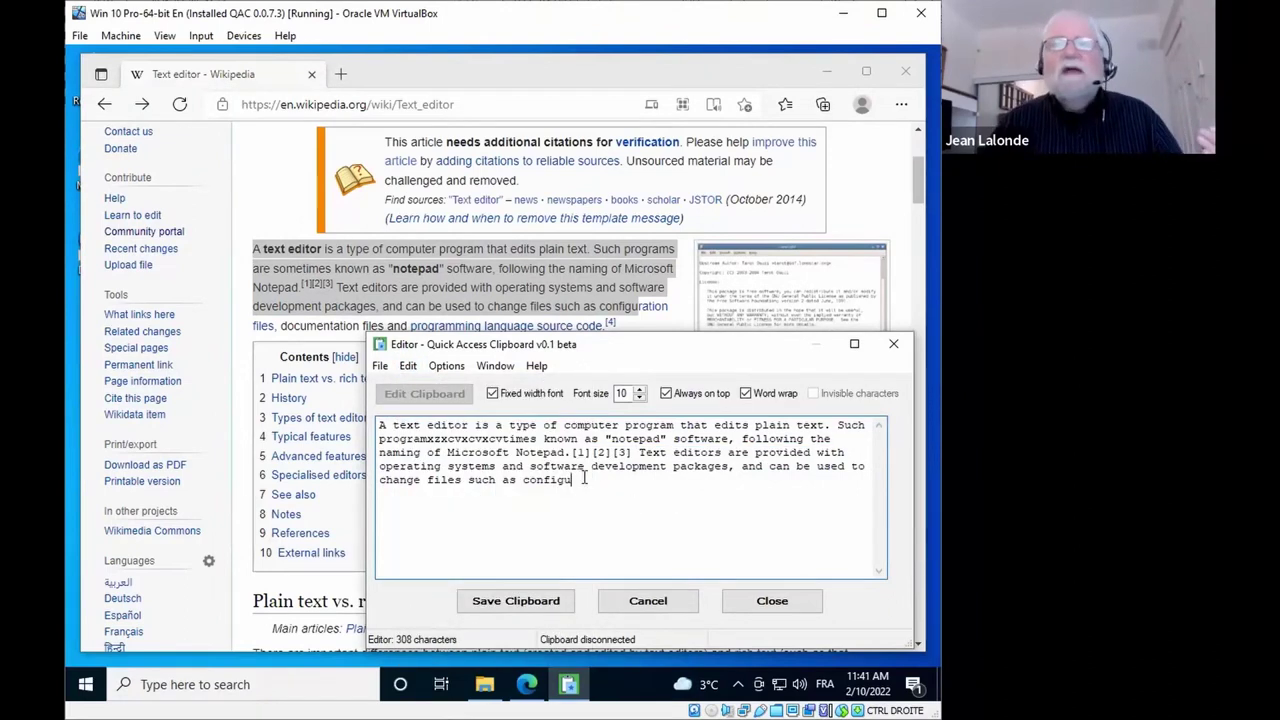
Step: Shorten the text to "A text editor is a type of computer program." and save it to the clipboard
drag(584, 479, 680, 425)
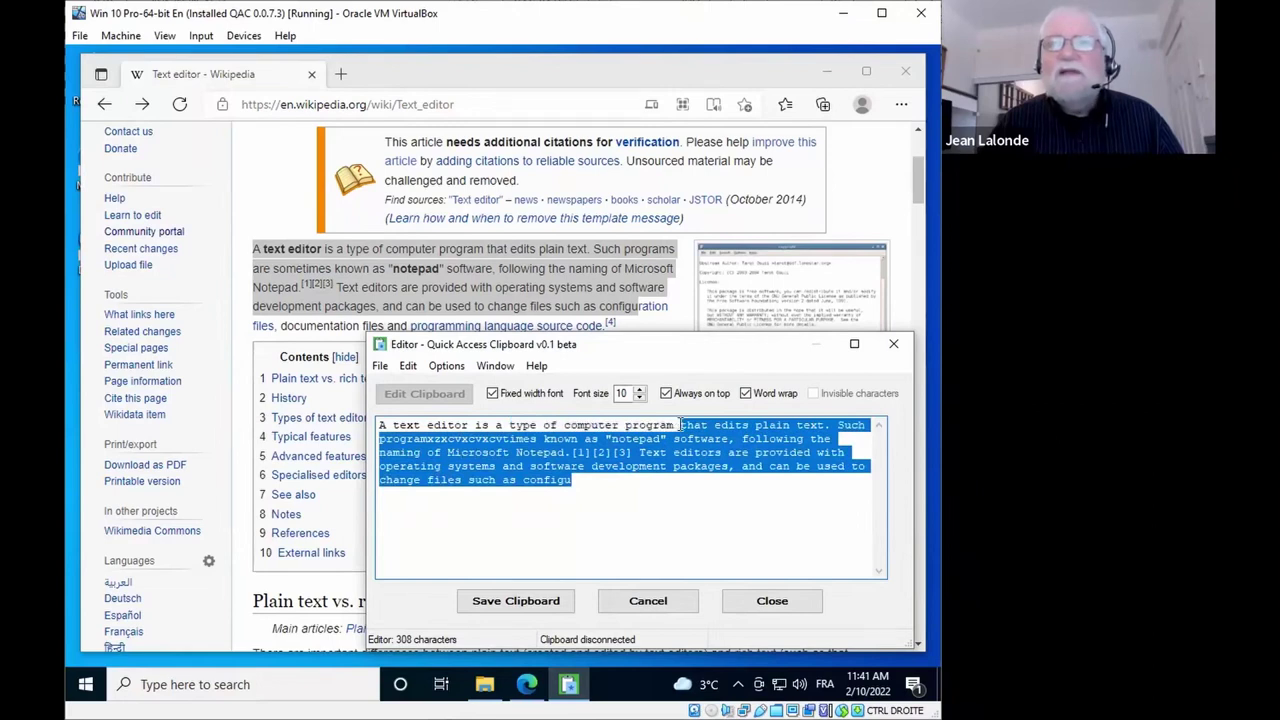
key(BackSpace)
text(.)
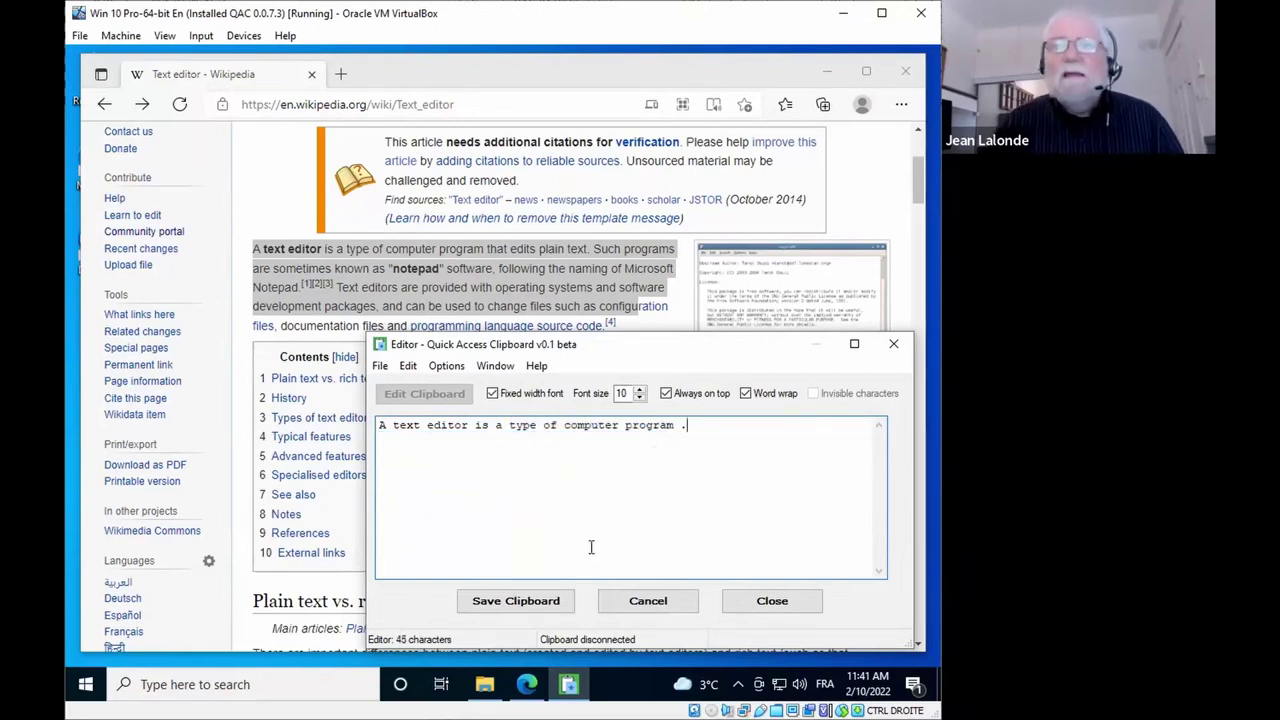
click(512, 604)
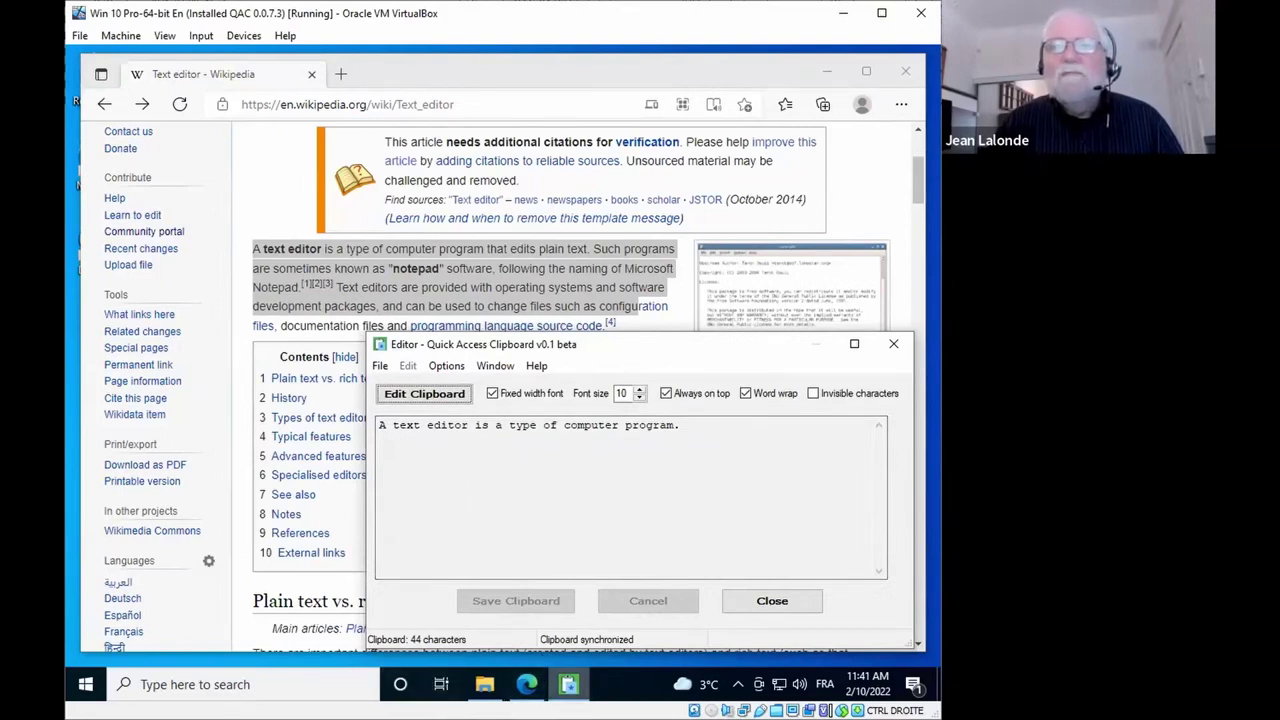
Step: Open the songs-paths file from the ! QAC Demo folder, start a new Notepad document and paste the clipboard text
click(484, 684)
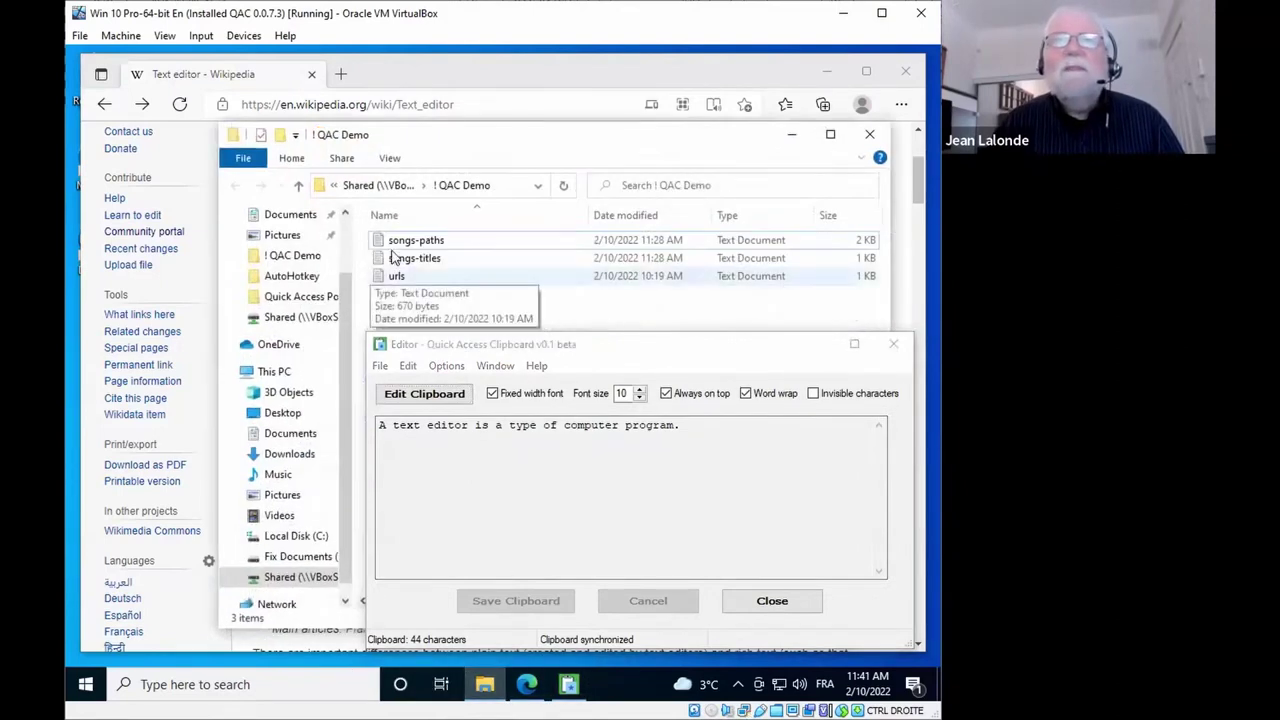
click(380, 240)
double_click(380, 240)
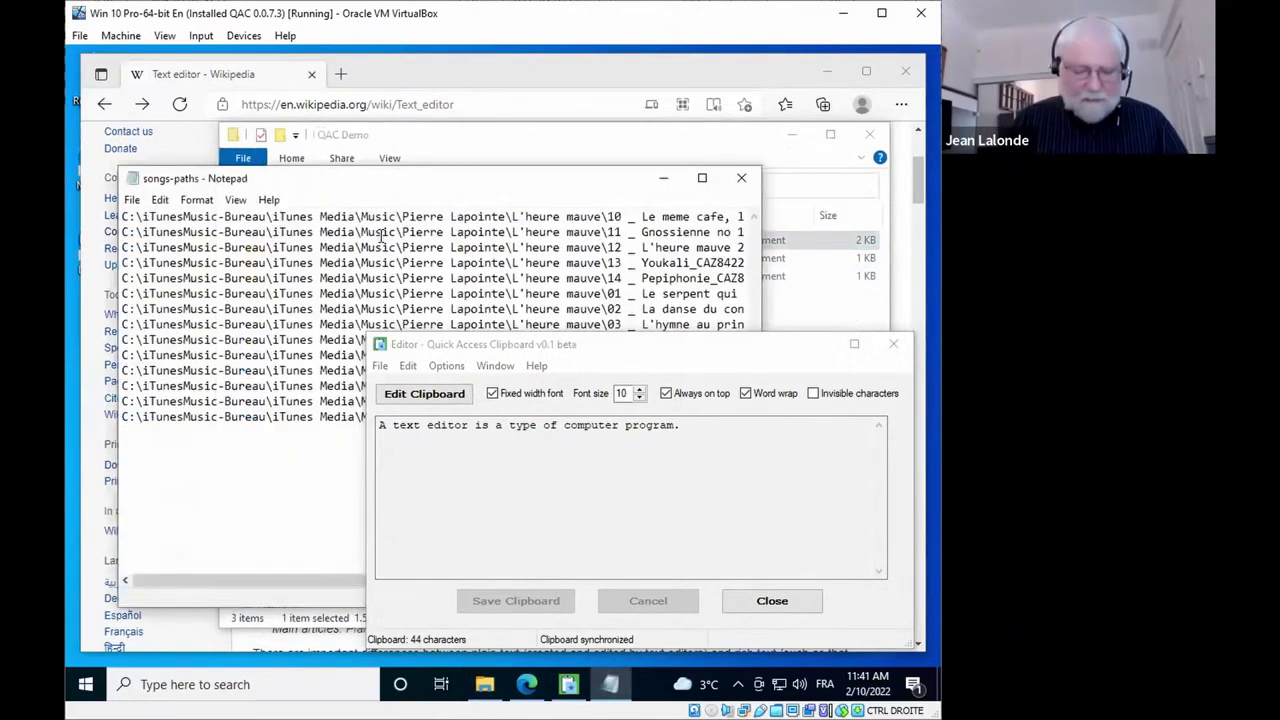
key(ctrl+n)
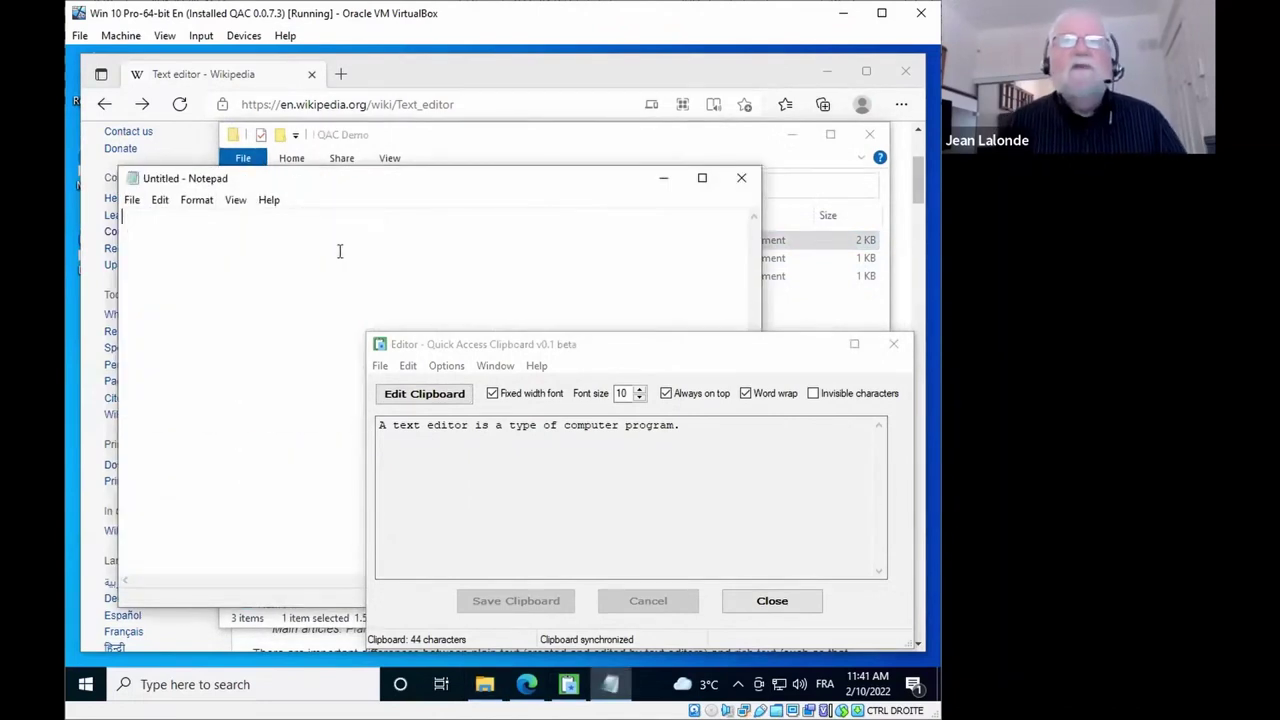
key(ctrl+v)
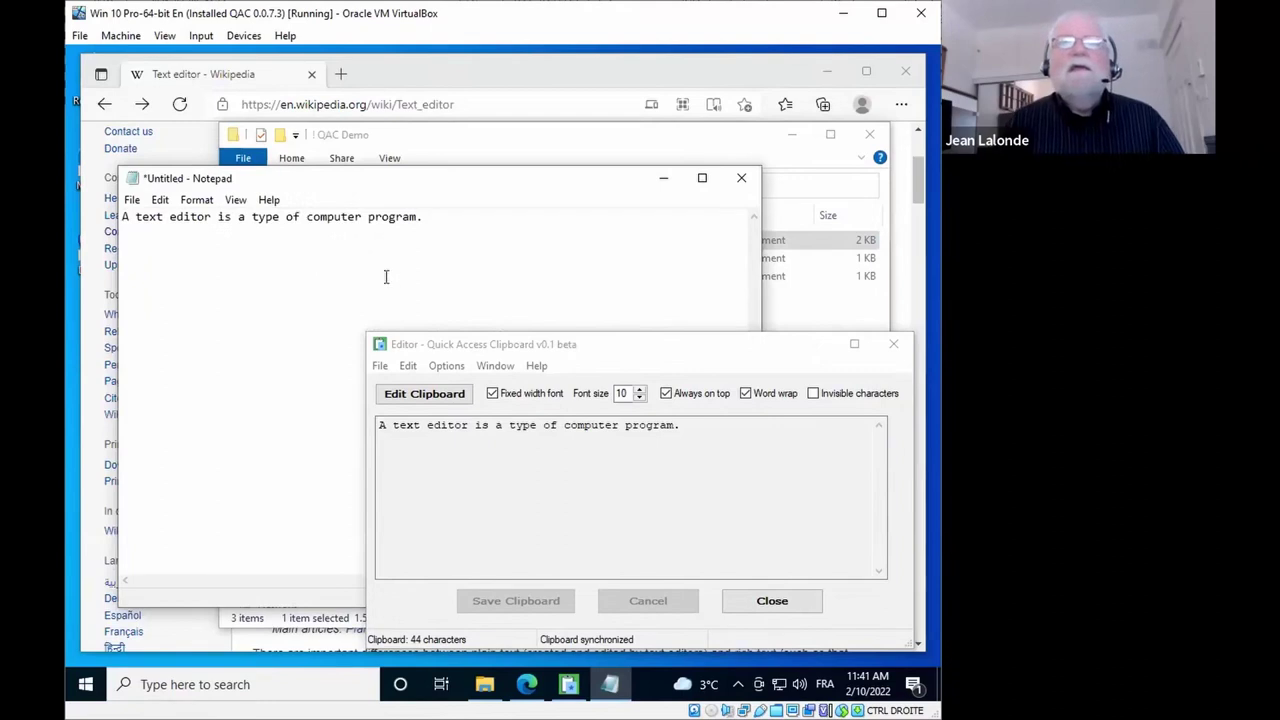
Step: Return to the clipboard Editor and put its text back into edit mode
click(549, 425)
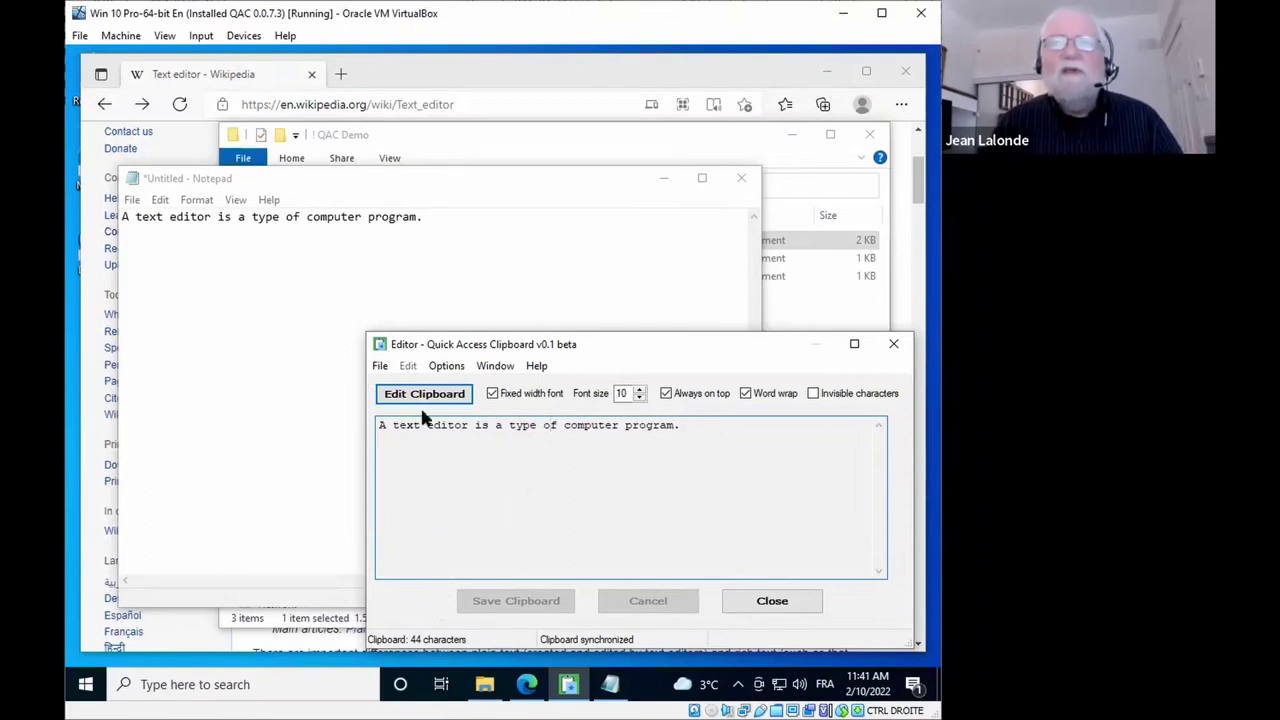
click(447, 394)
click(512, 429)
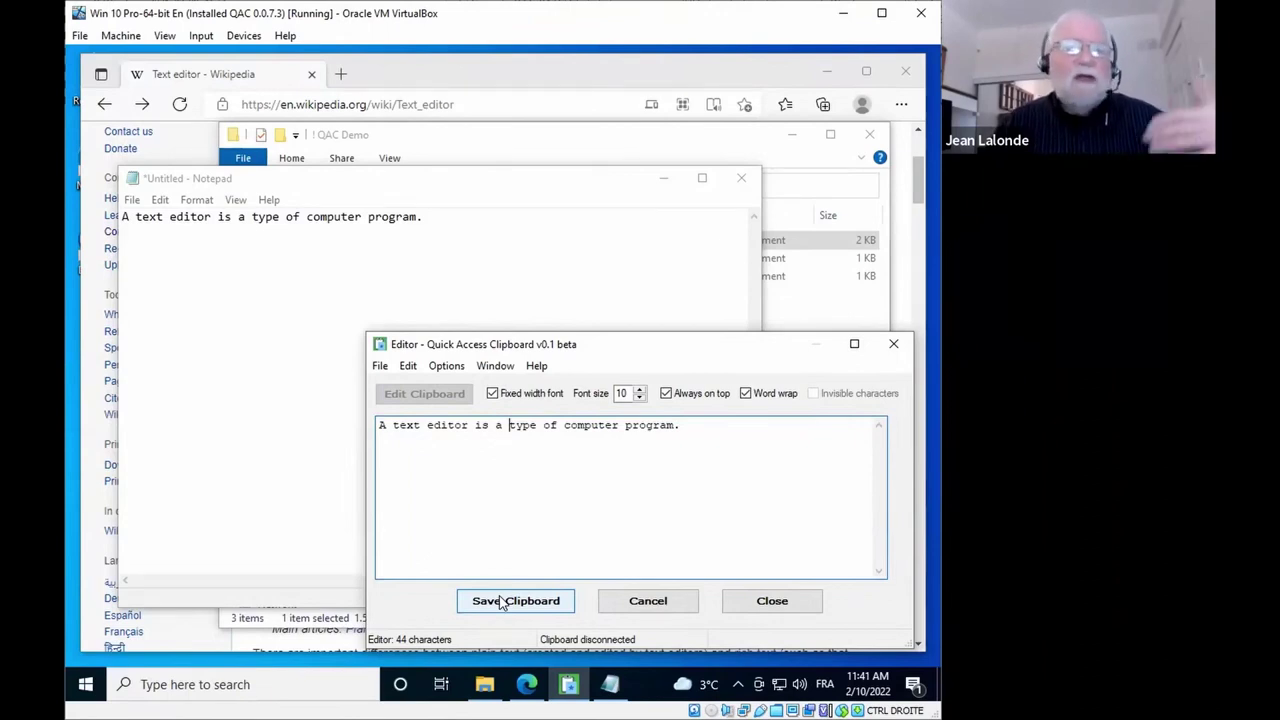
click(464, 514)
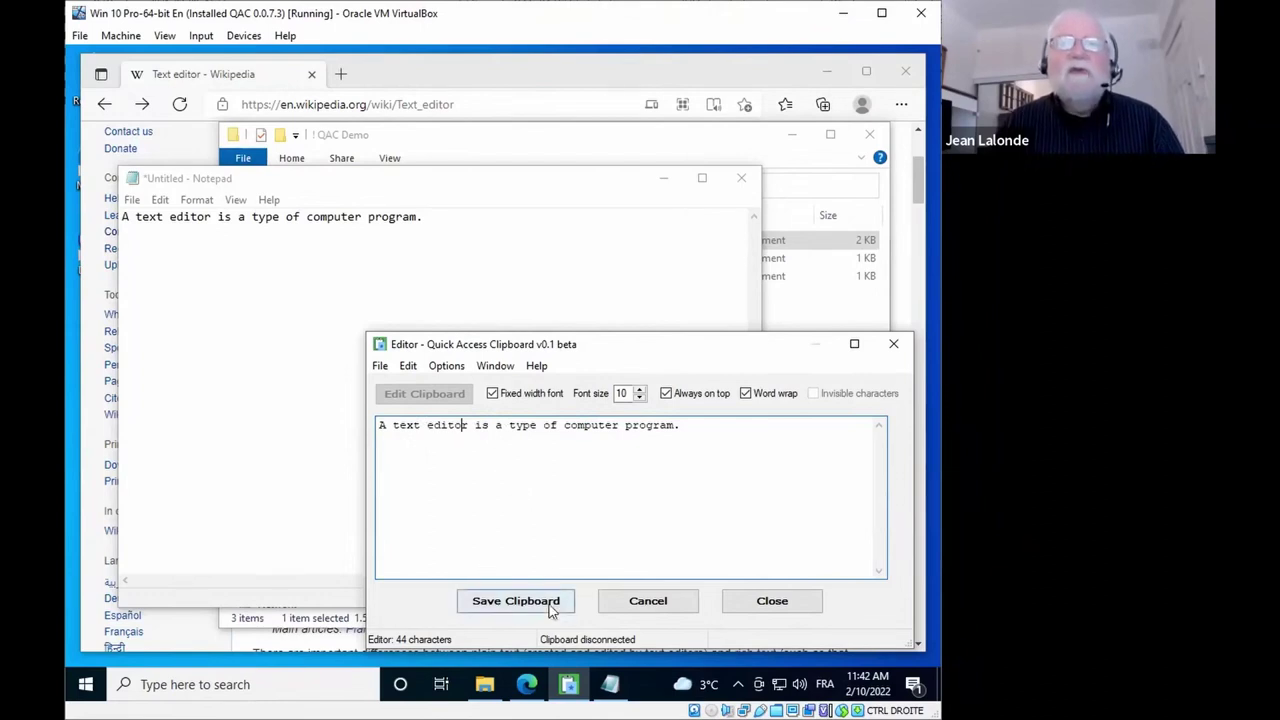
Step: Examine the Editor's file, editing, options, window and help commands
click(380, 366)
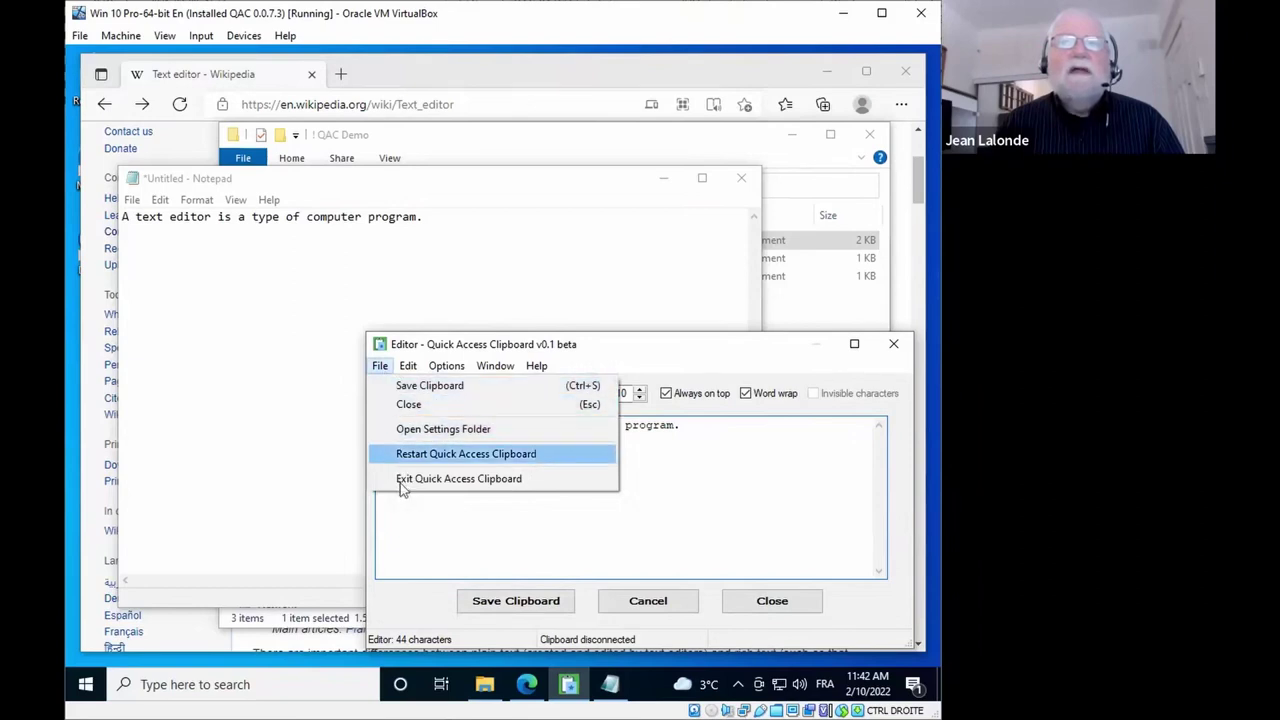
click(416, 516)
click(408, 366)
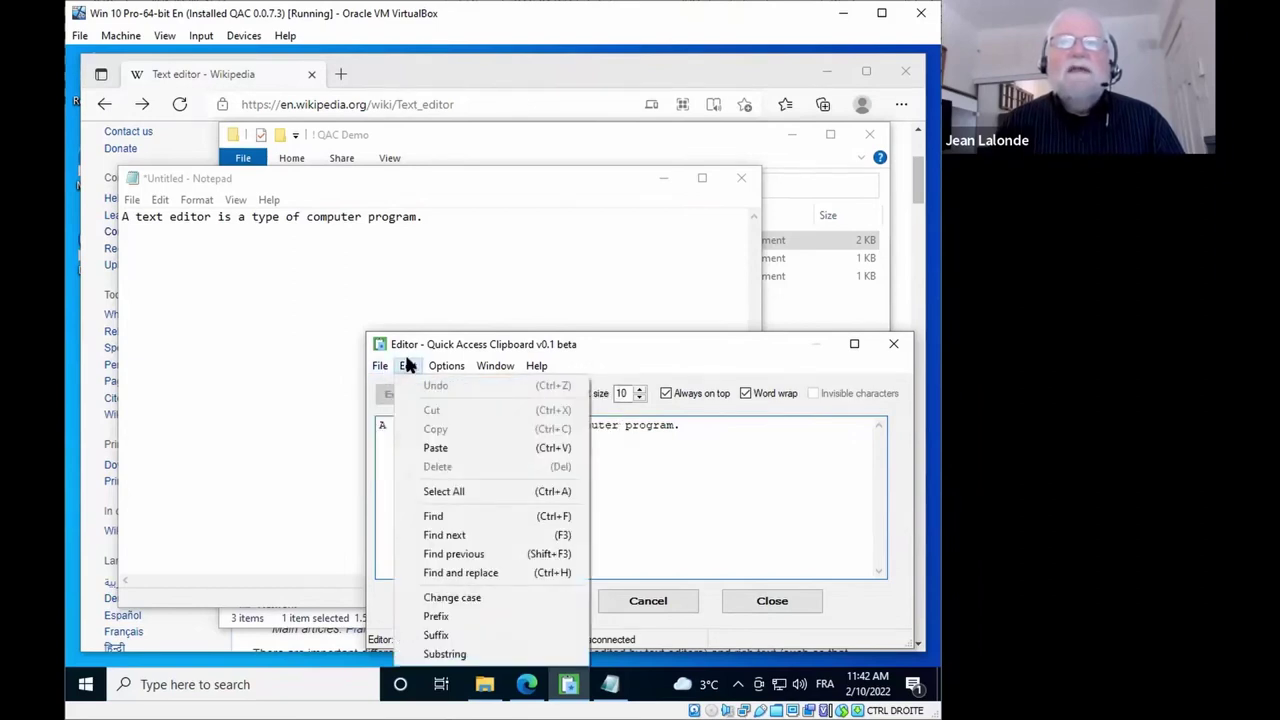
click(408, 368)
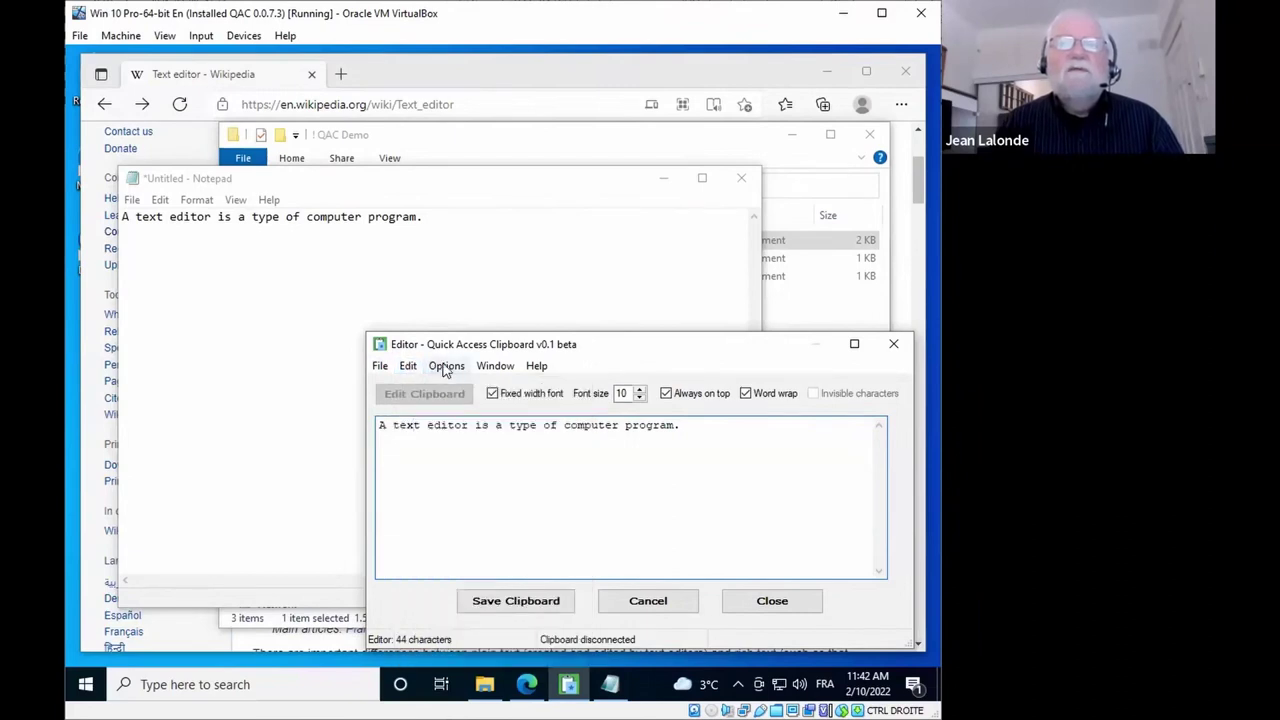
click(446, 368)
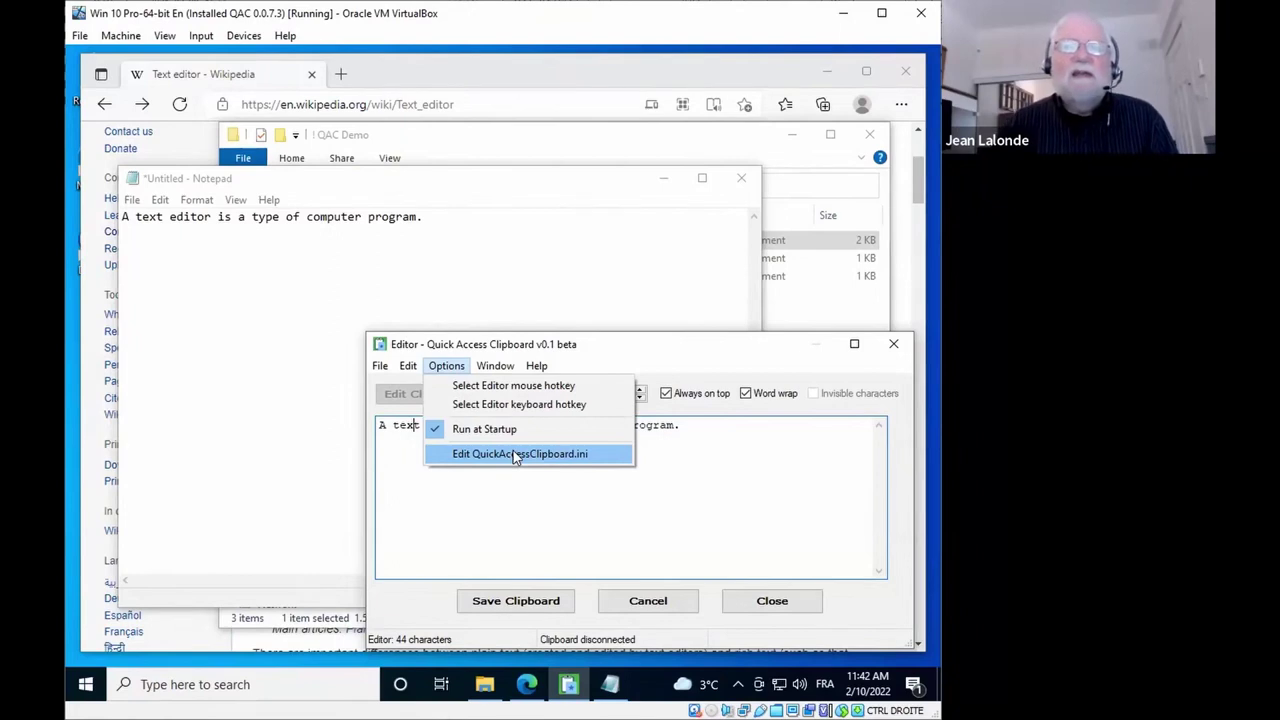
mouse_move(496, 362)
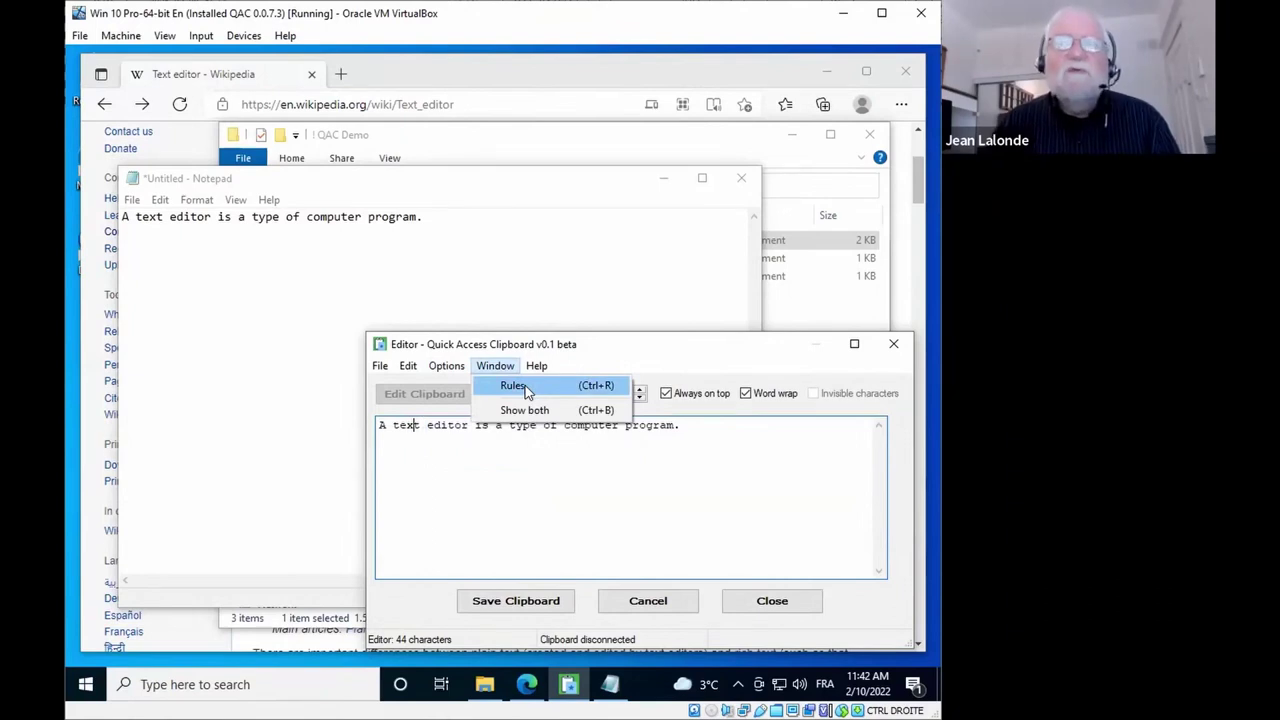
mouse_move(540, 367)
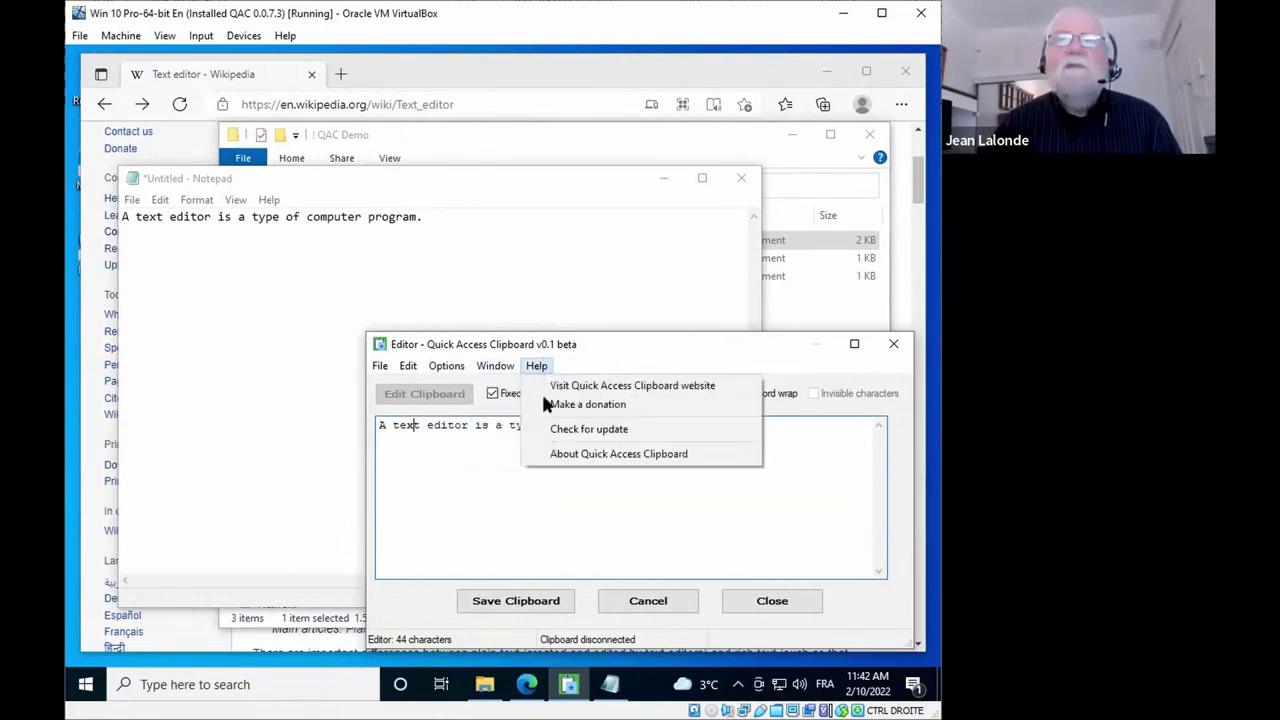
click(542, 358)
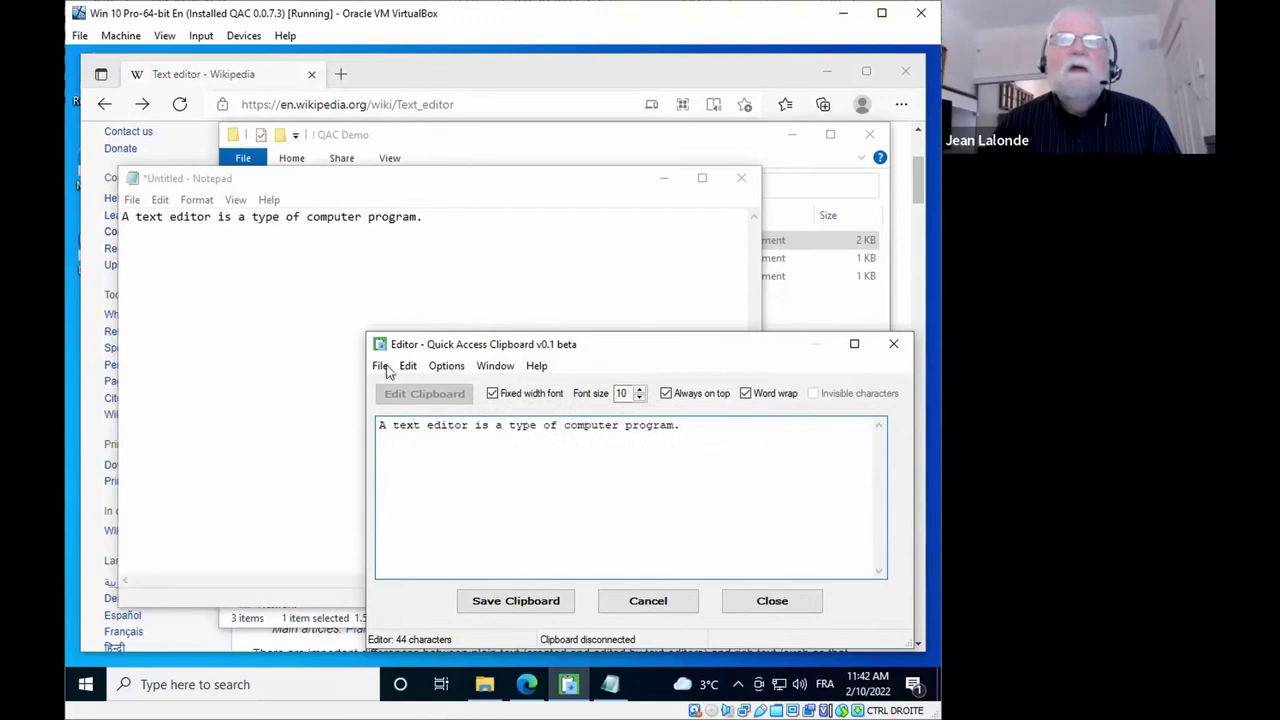
click(410, 367)
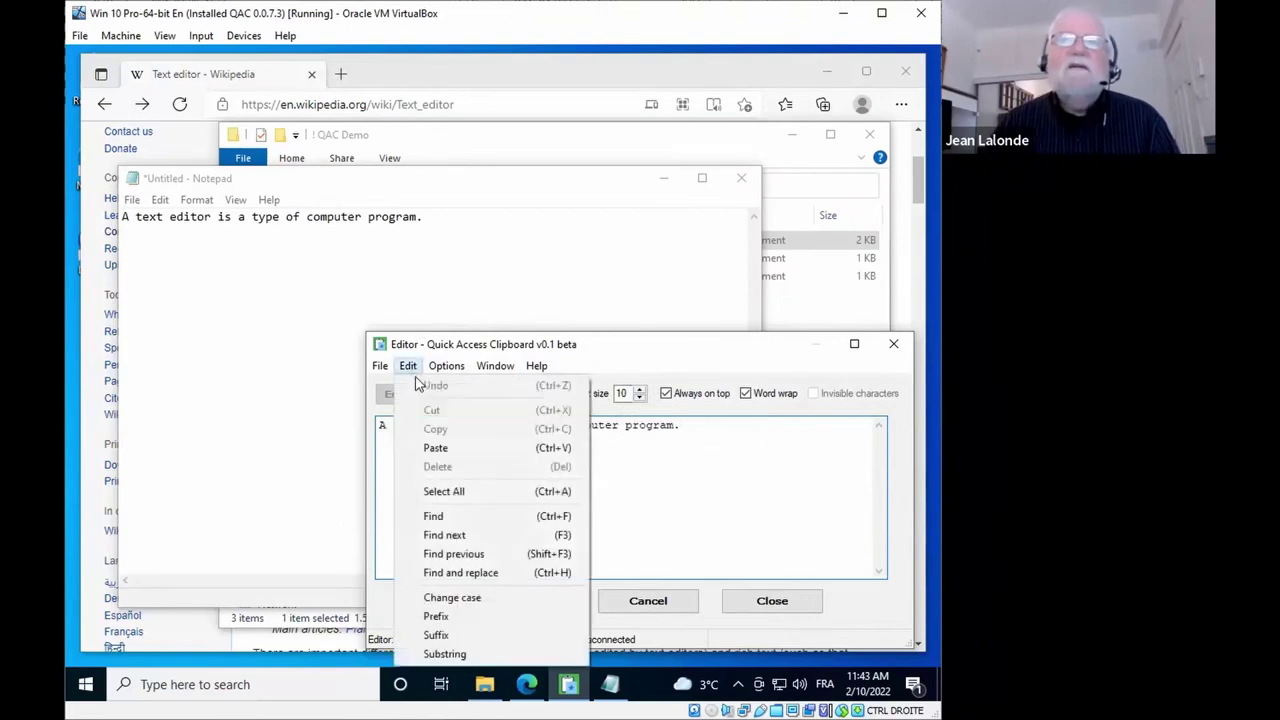
click(563, 451)
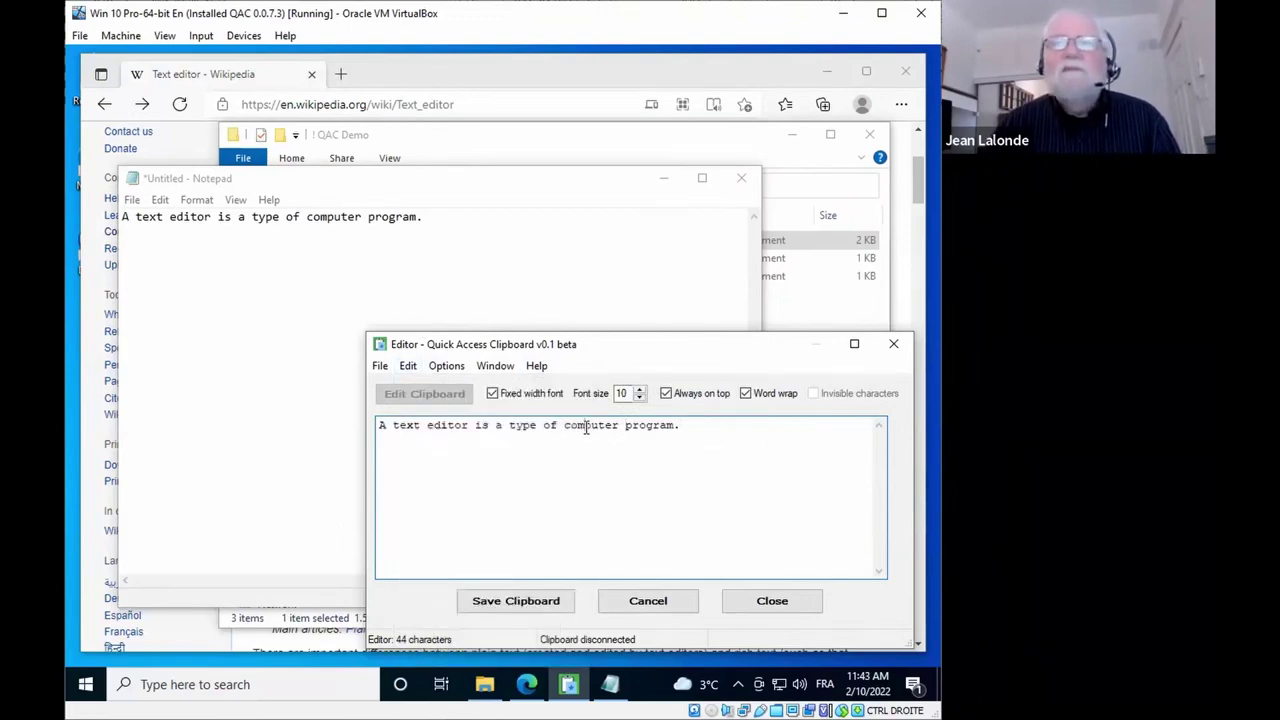
Step: Cut the word "computer" from before "program" and paste it before "text editor"
double_click(587, 428)
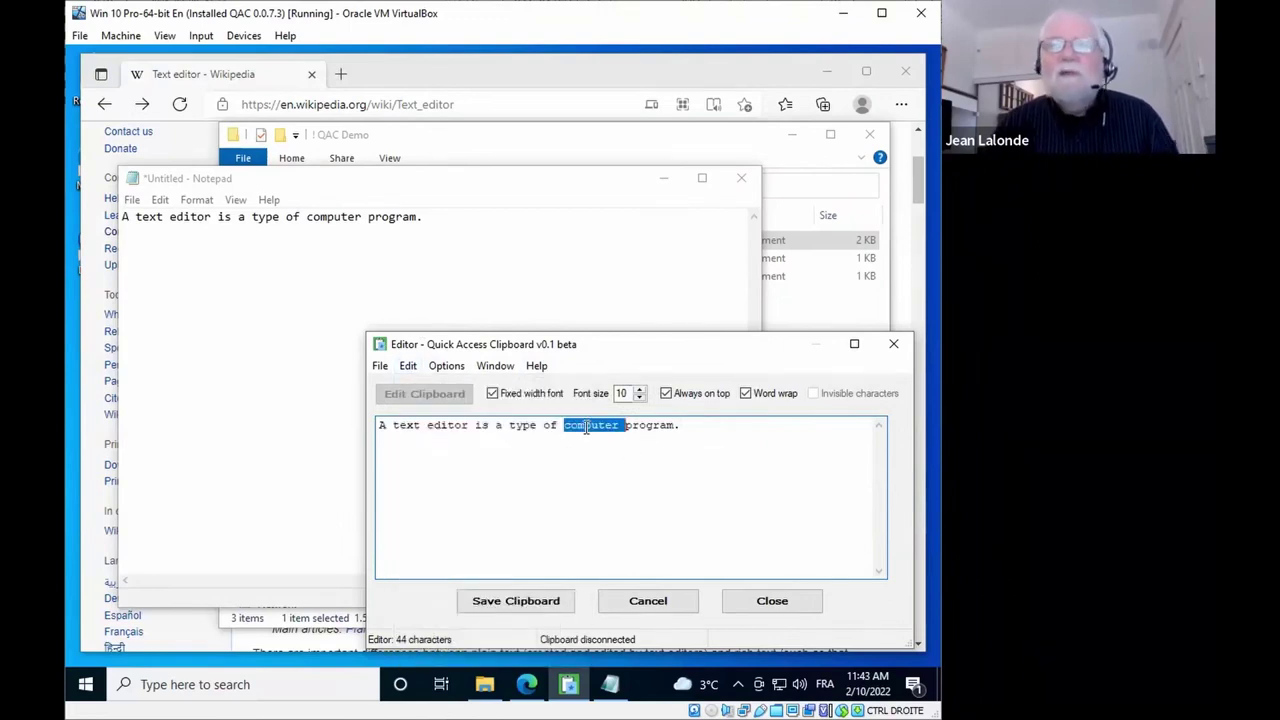
click(406, 367)
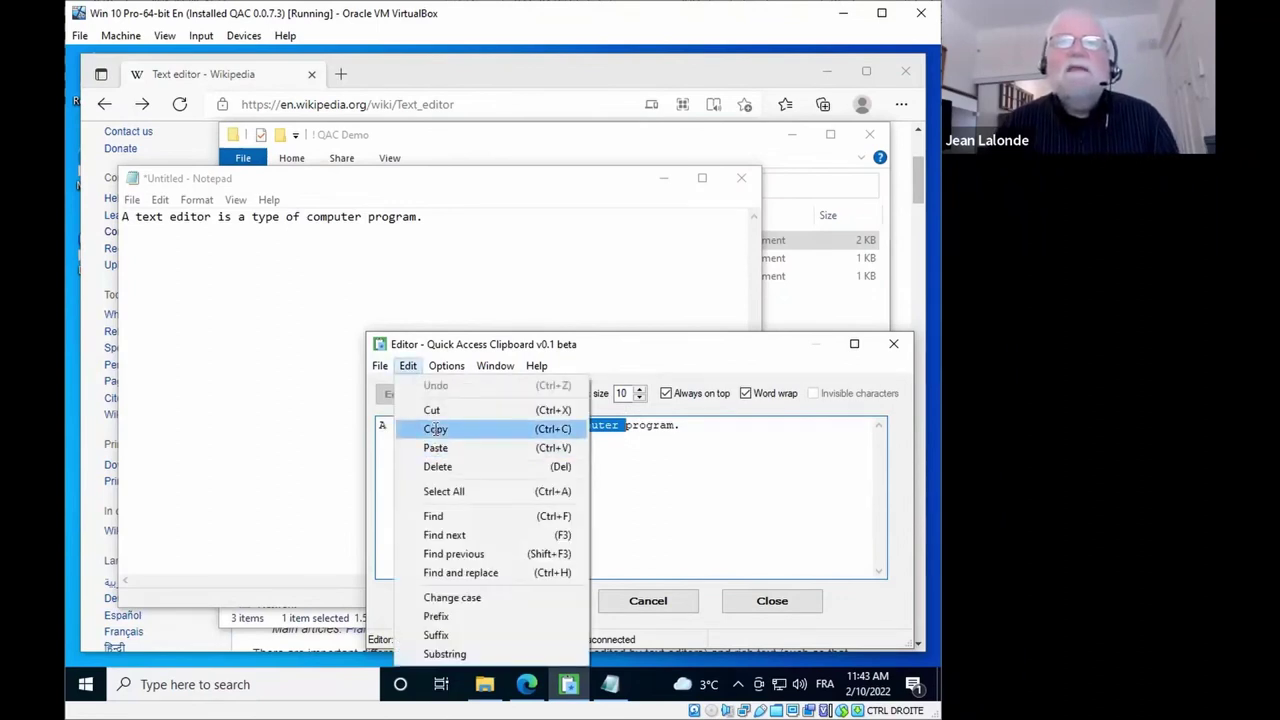
click(435, 429)
click(408, 366)
click(430, 410)
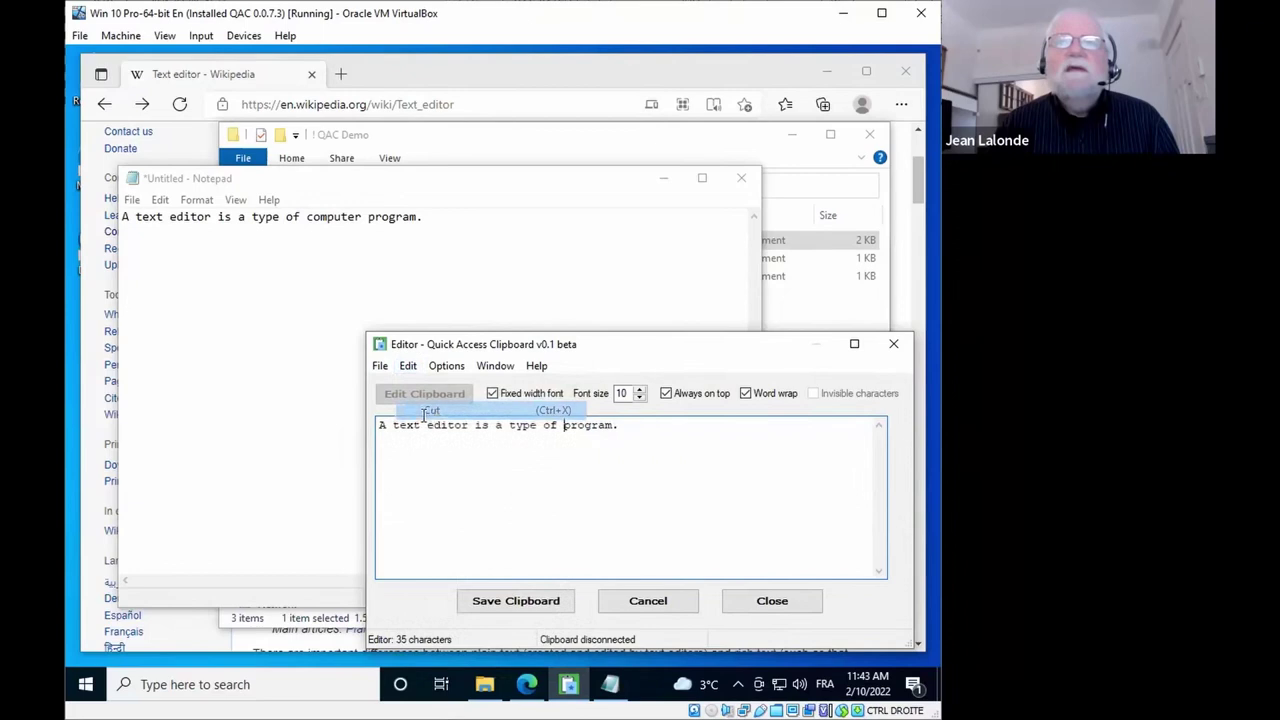
click(406, 367)
click(430, 447)
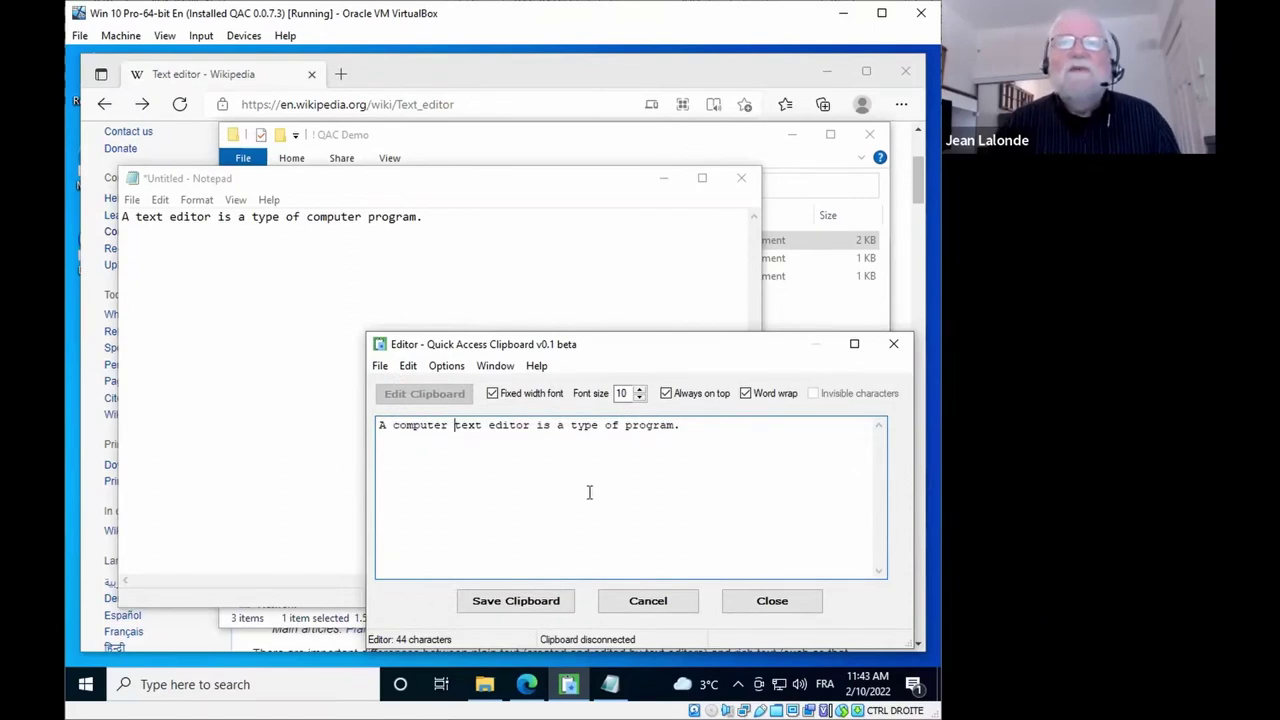
Step: Apply Toggle case to the Editor's whole text with the Change case command
click(409, 367)
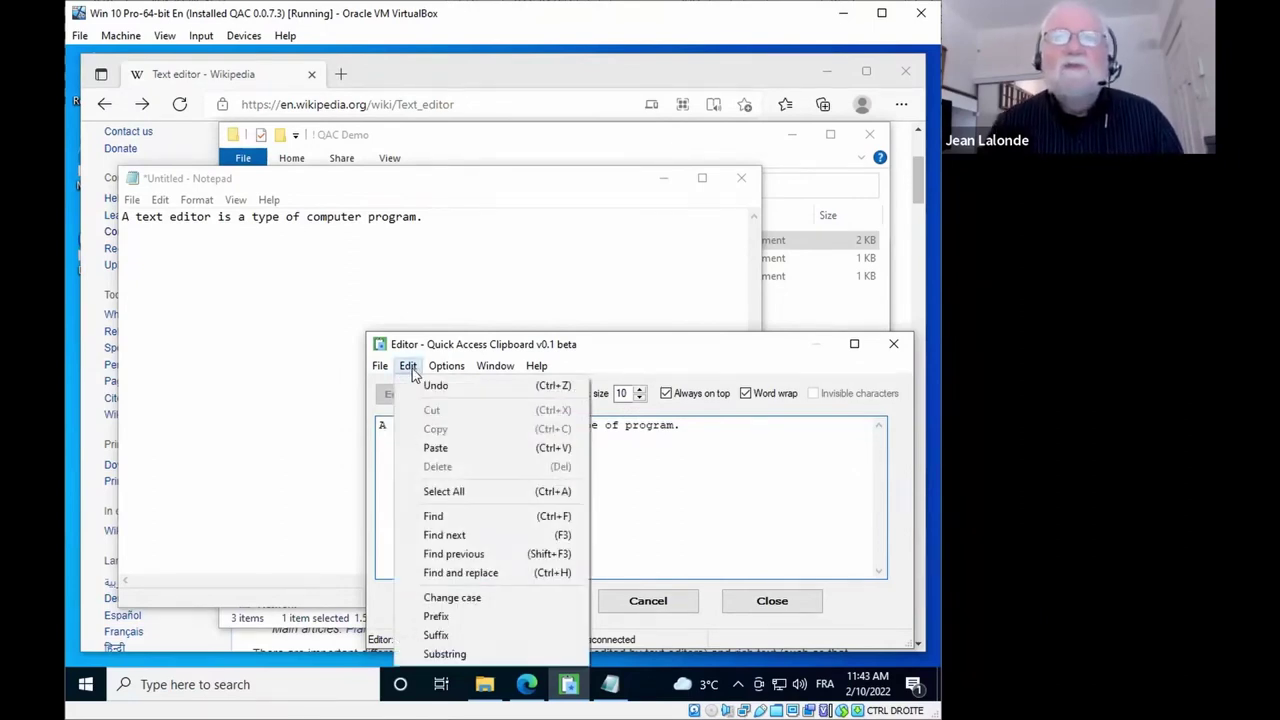
click(458, 600)
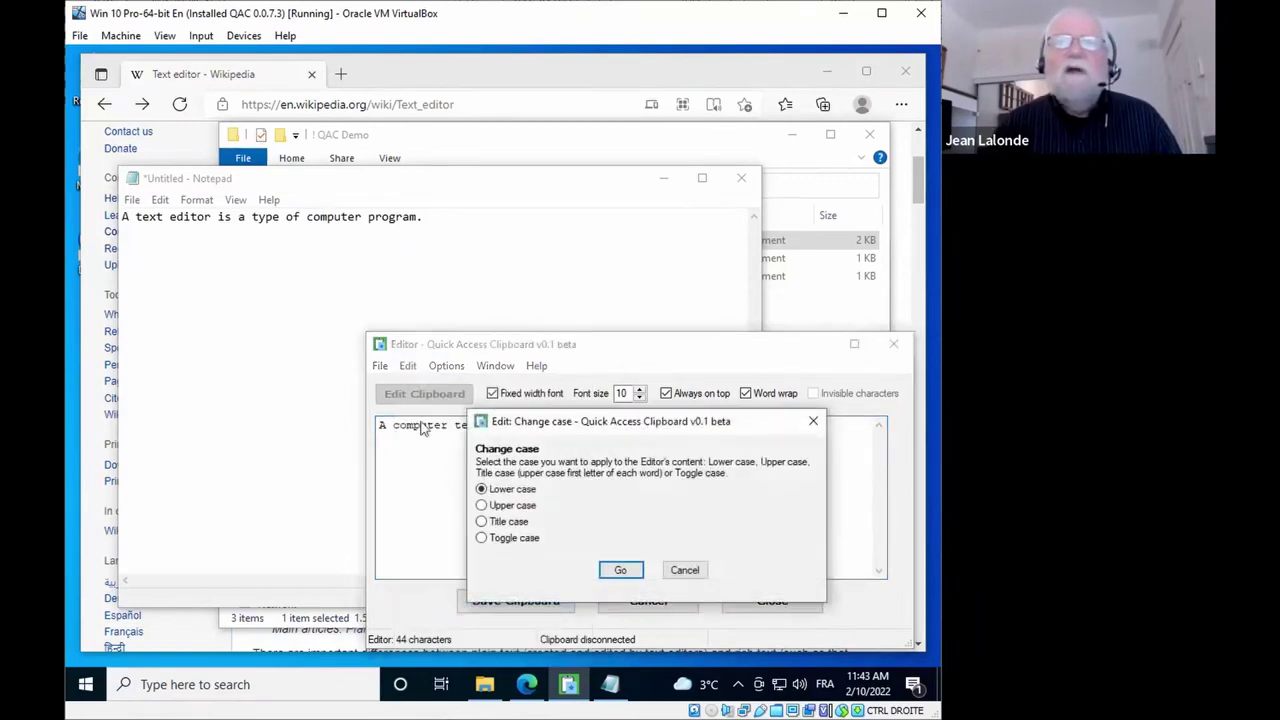
click(482, 538)
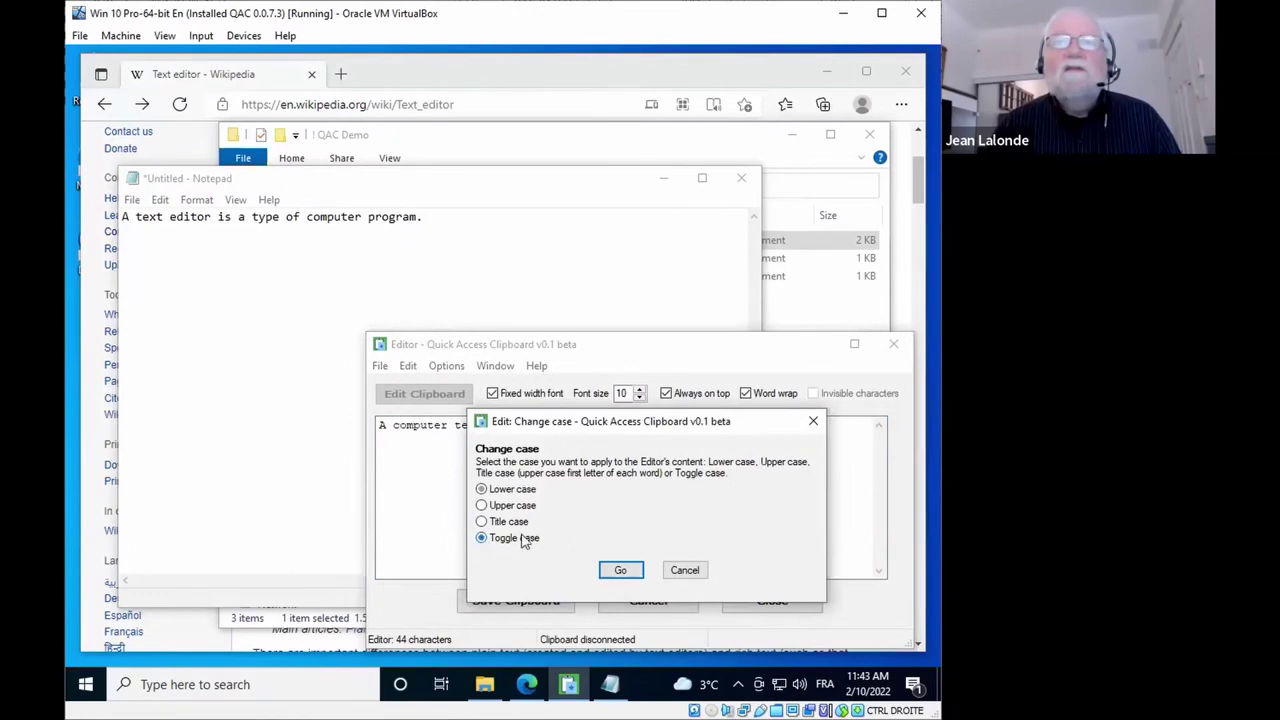
drag(543, 428, 503, 462)
click(583, 603)
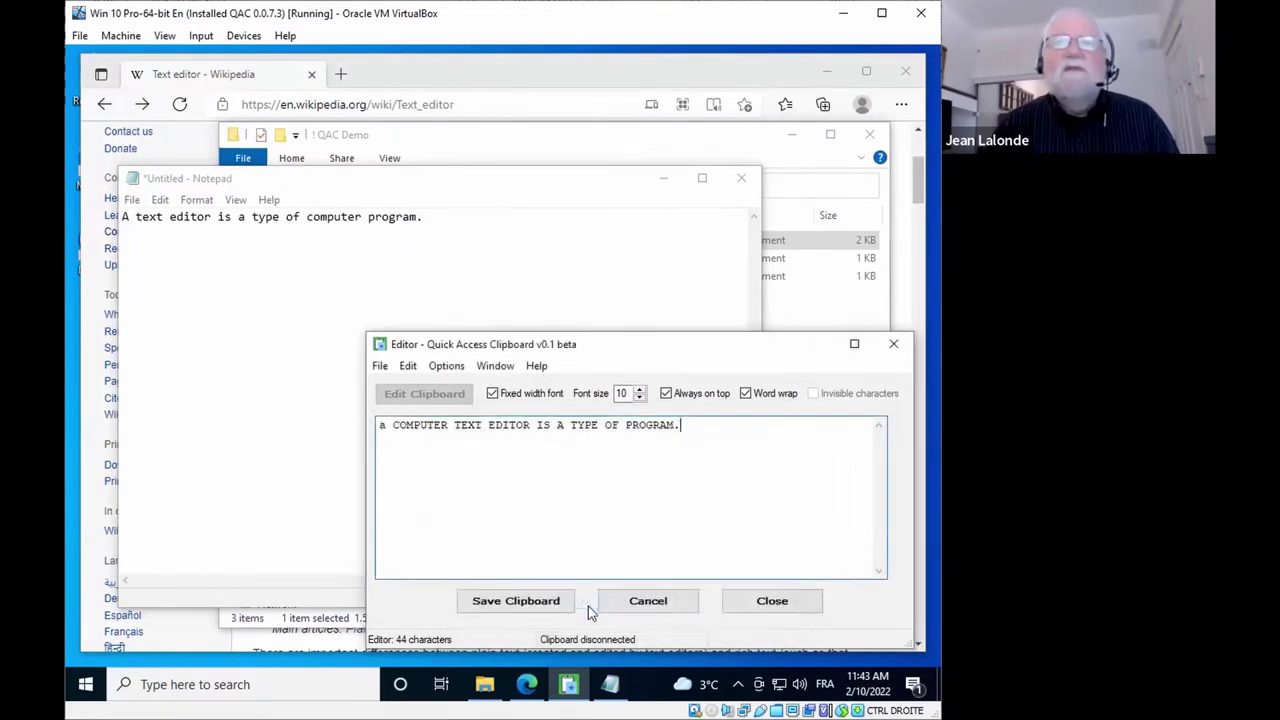
Step: Toggle the case of the Editor's whole text a second time with Change case
click(408, 367)
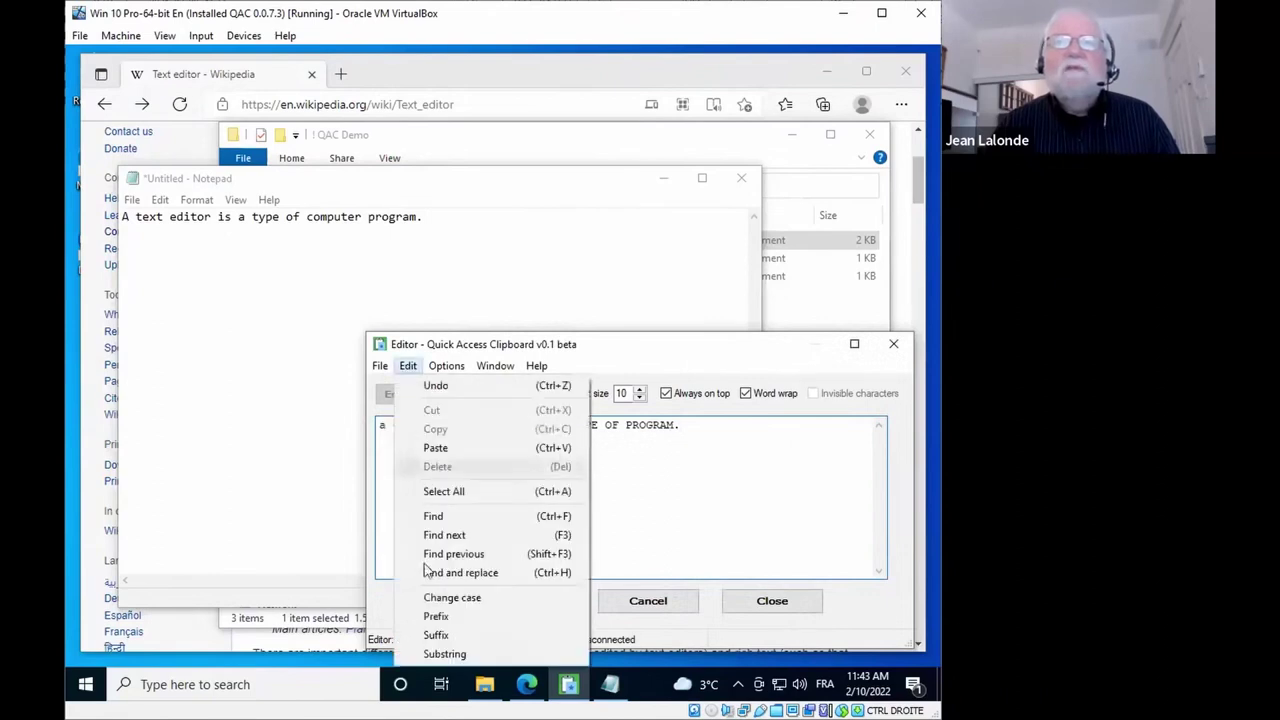
click(444, 598)
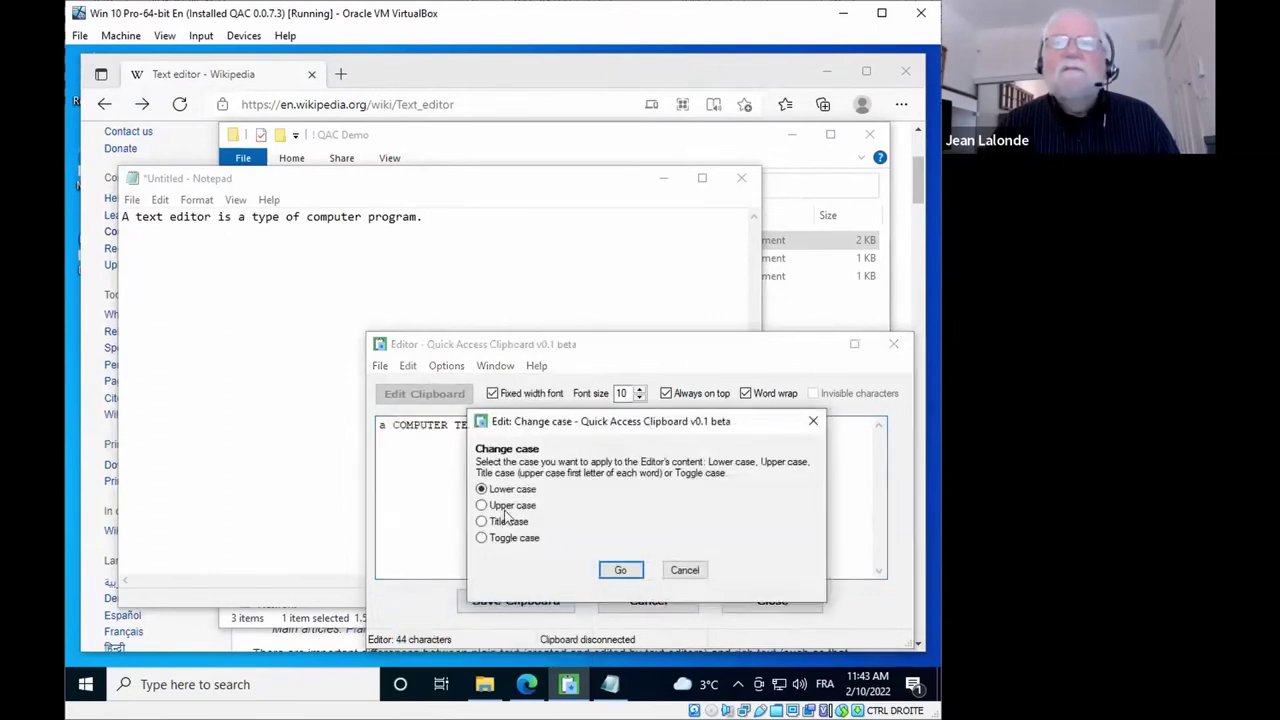
click(505, 538)
click(614, 568)
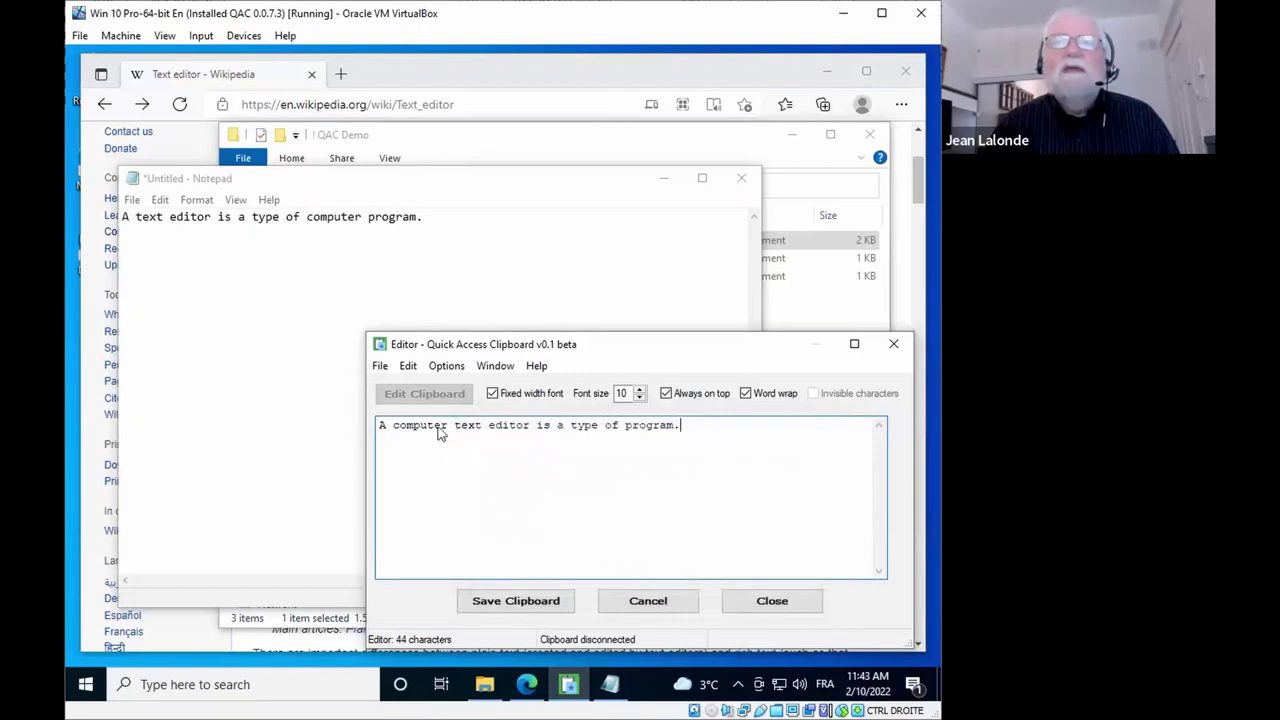
Step: Review the Change case options without applying one, and view the Editor's Prefix, Suffix and Substring commands
click(408, 366)
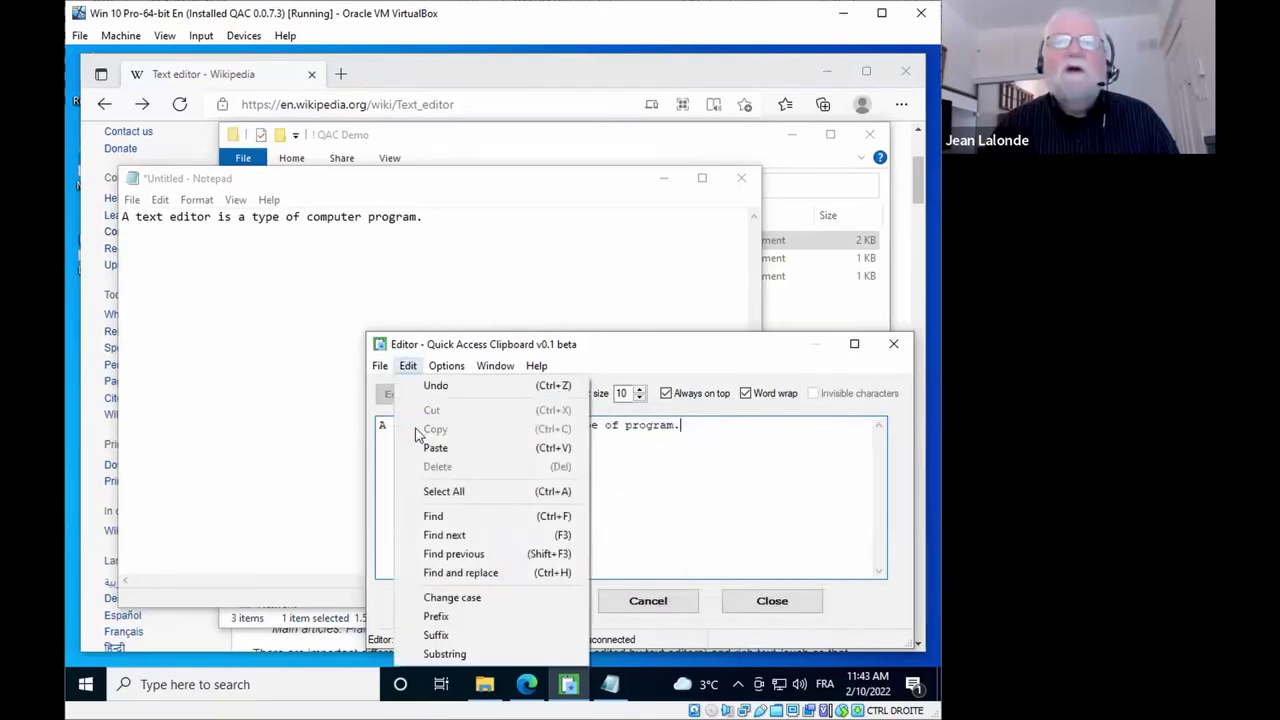
click(444, 597)
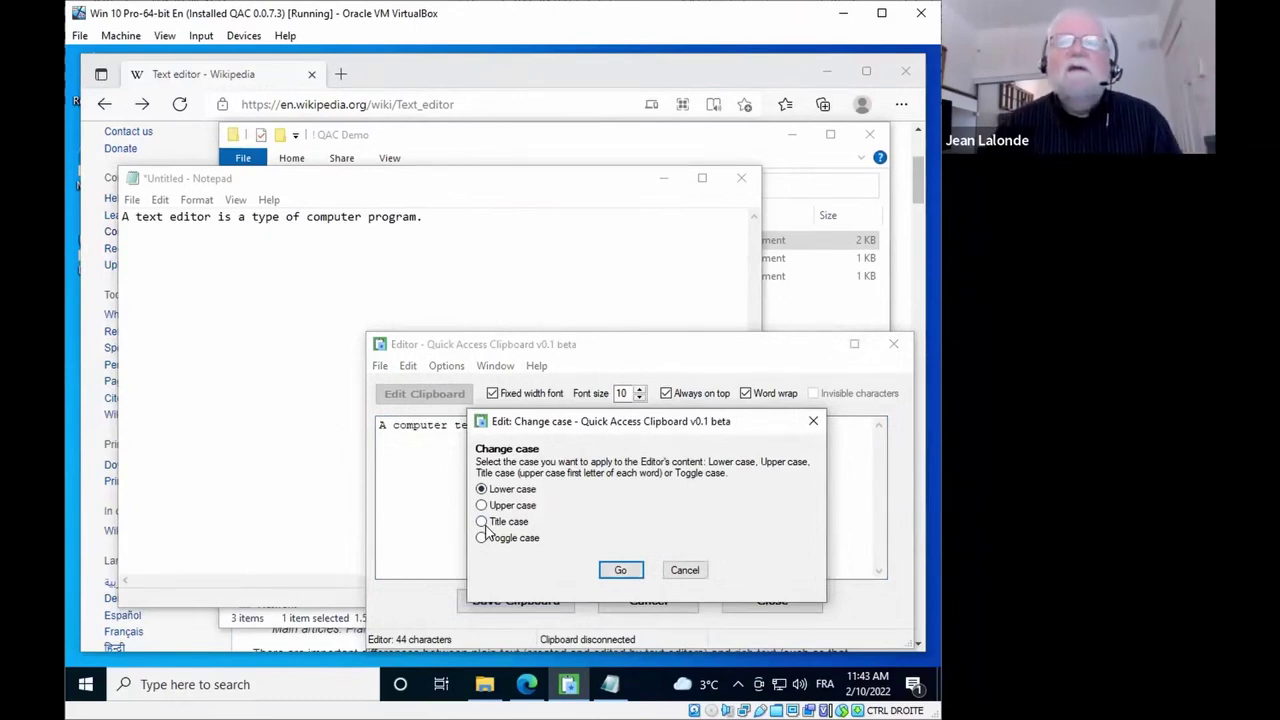
click(680, 569)
click(408, 366)
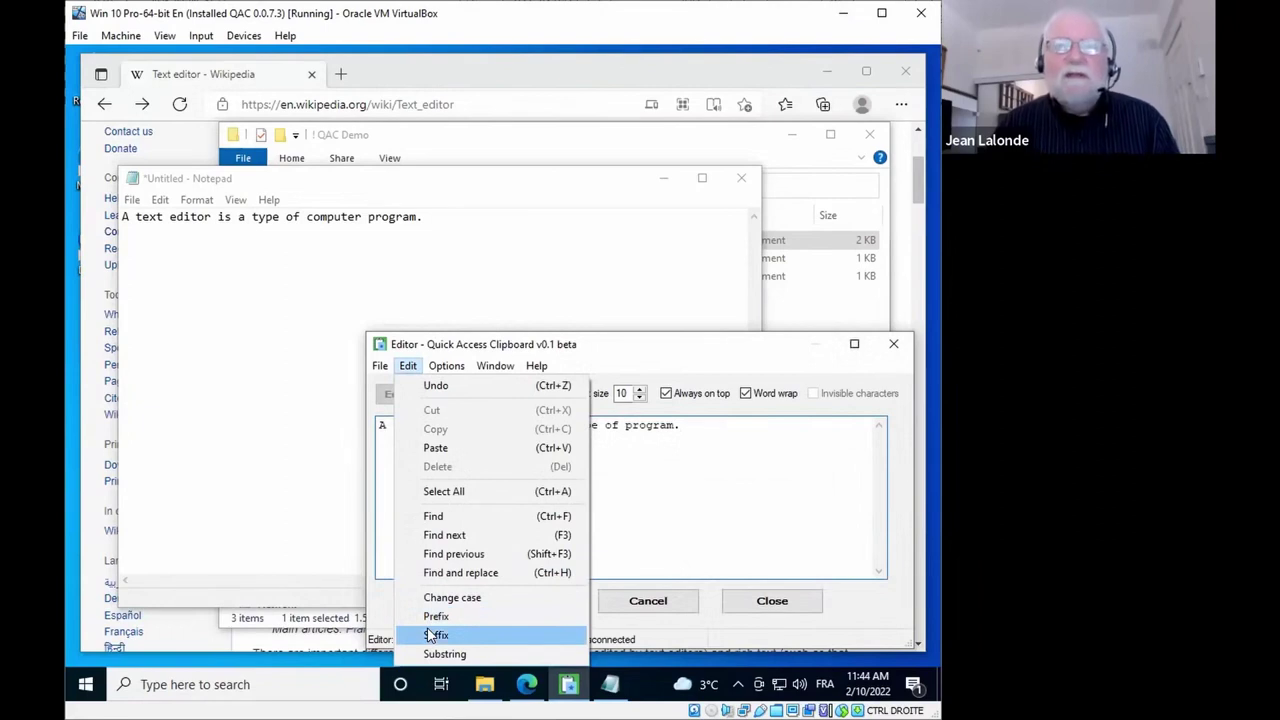
click(608, 467)
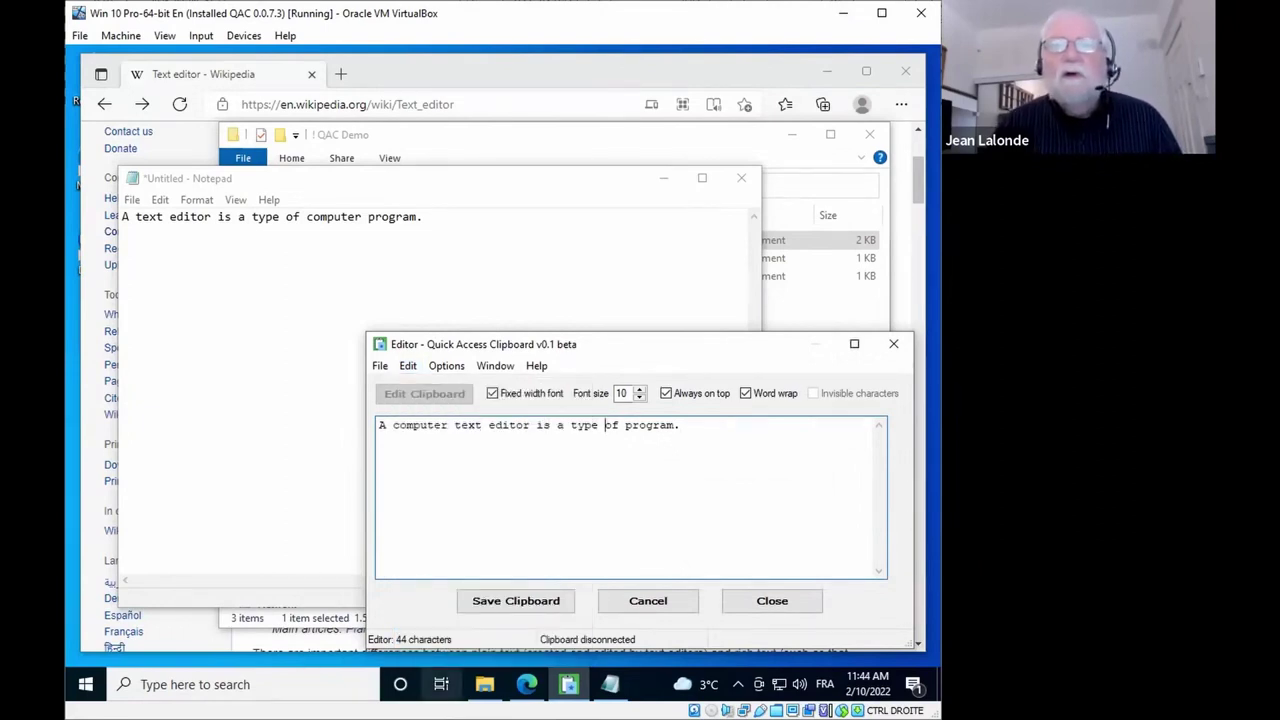
Step: Open the urls text file from the ! QAC Demo folder in Notepad
click(484, 684)
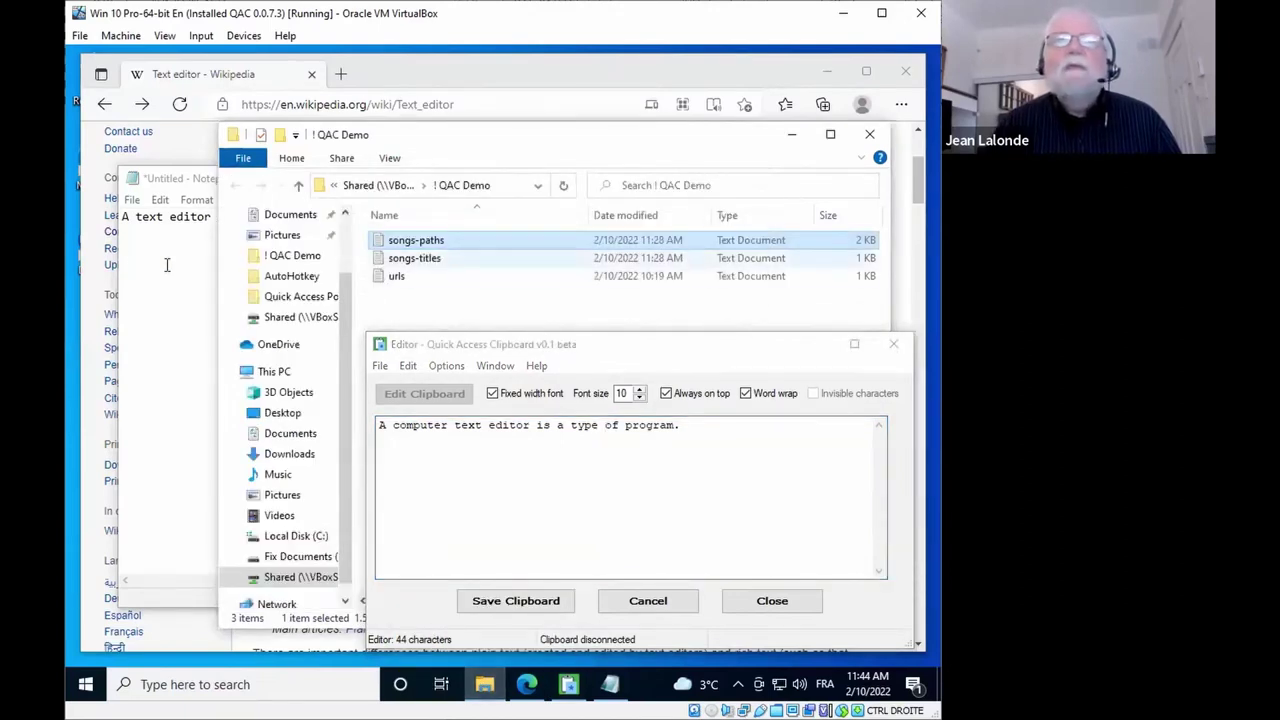
key(Down)
key(Down)
key(Return)
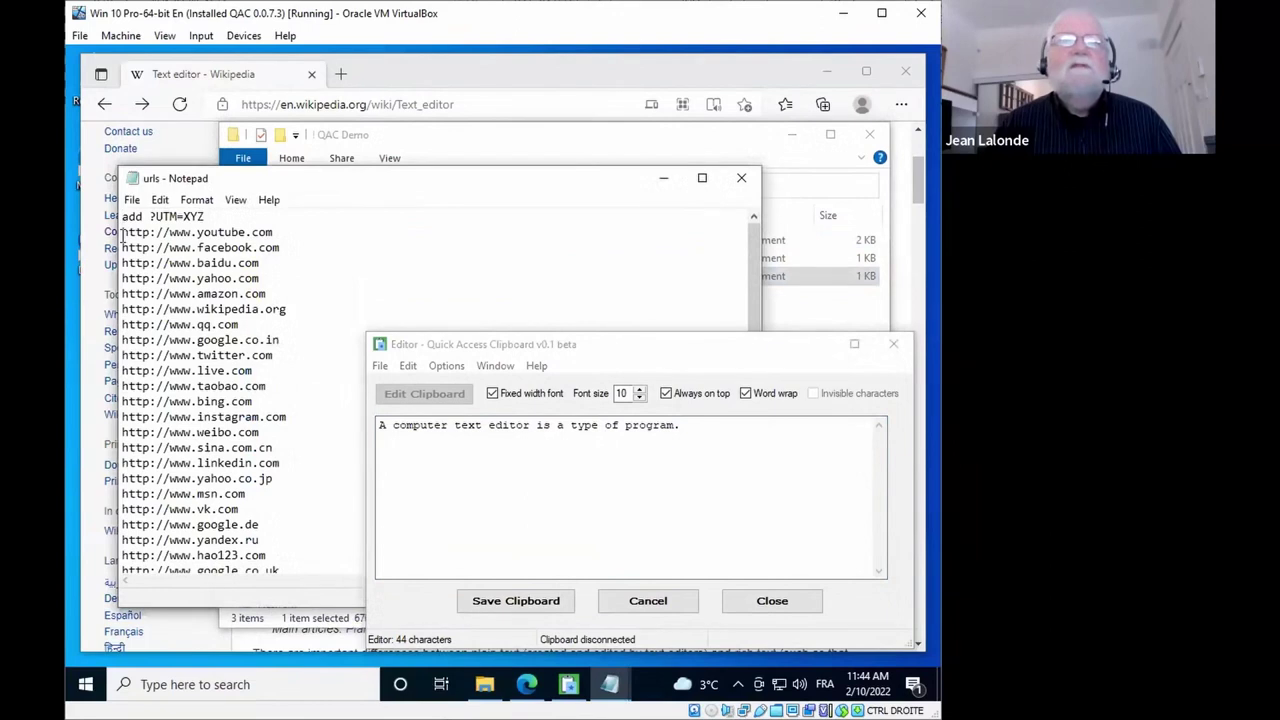
Step: Copy all URLs below the file's first line and discard the Editor's pending changes to load them
drag(121, 232, 226, 594)
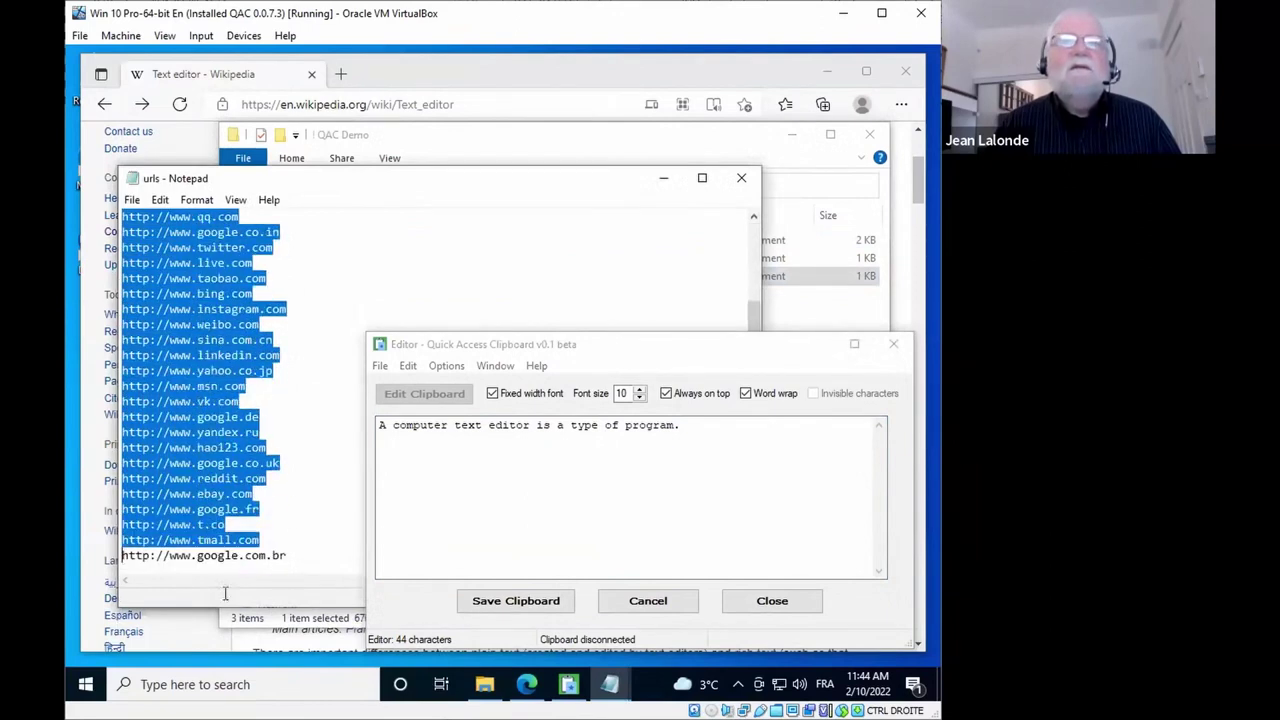
drag(351, 564, 308, 552)
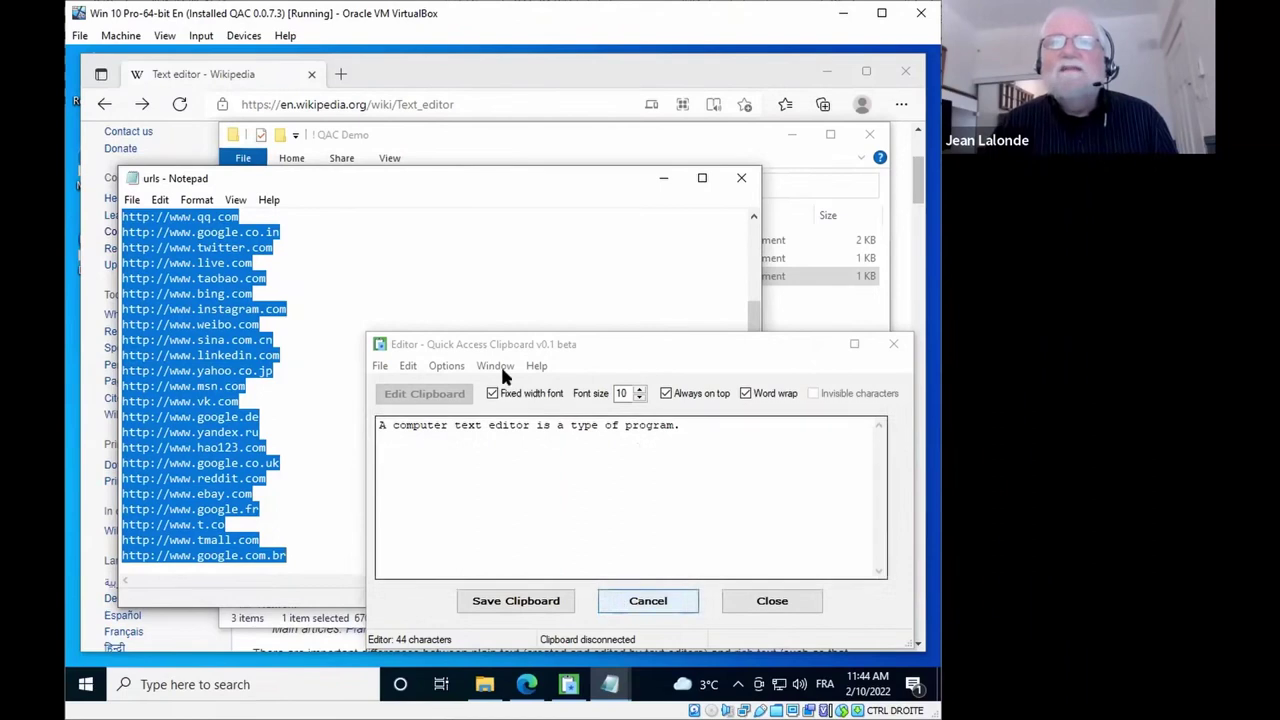
click(640, 601)
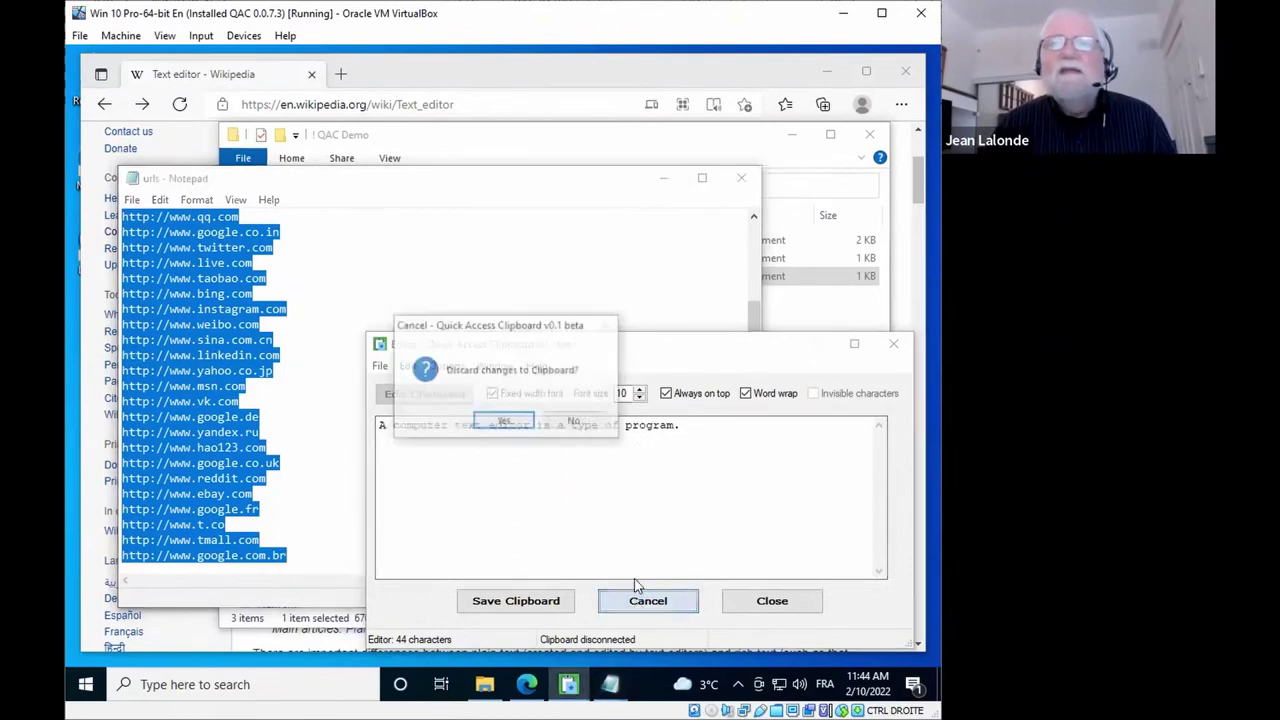
click(504, 422)
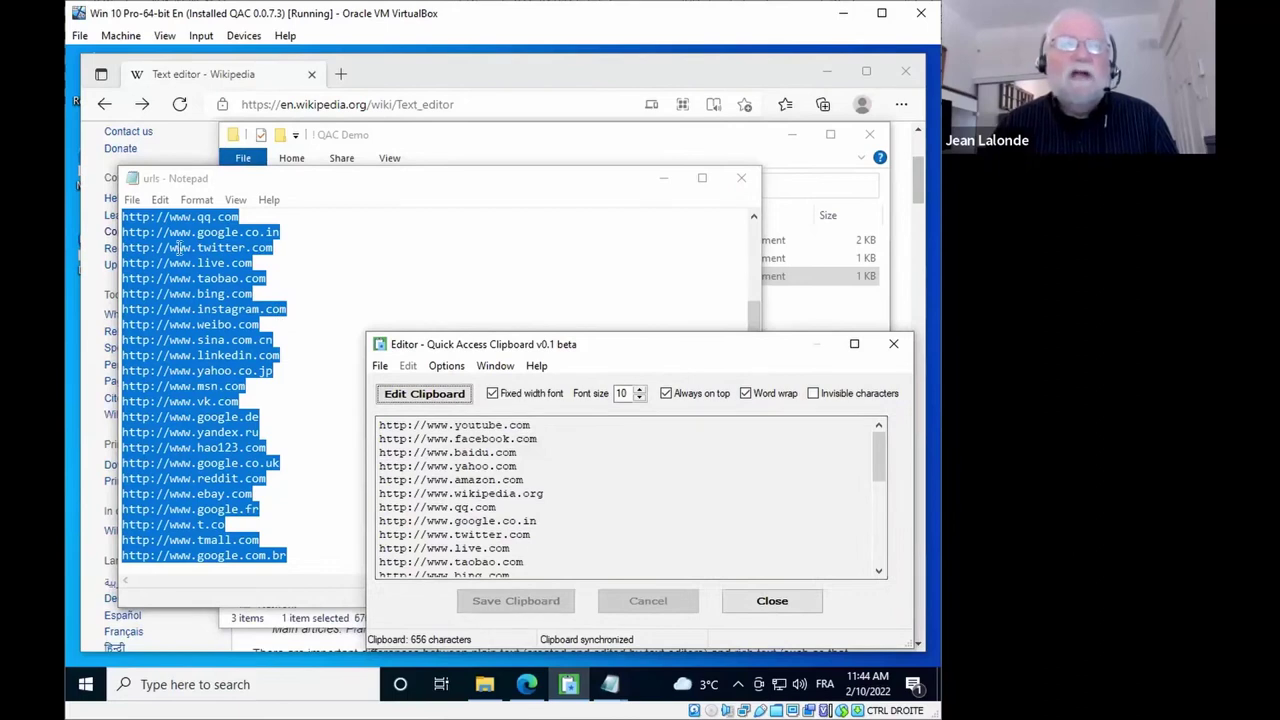
Step: Remove the "add ?UTM=XYZ" text from the first line of the urls file
scroll(247, 303, up, 3)
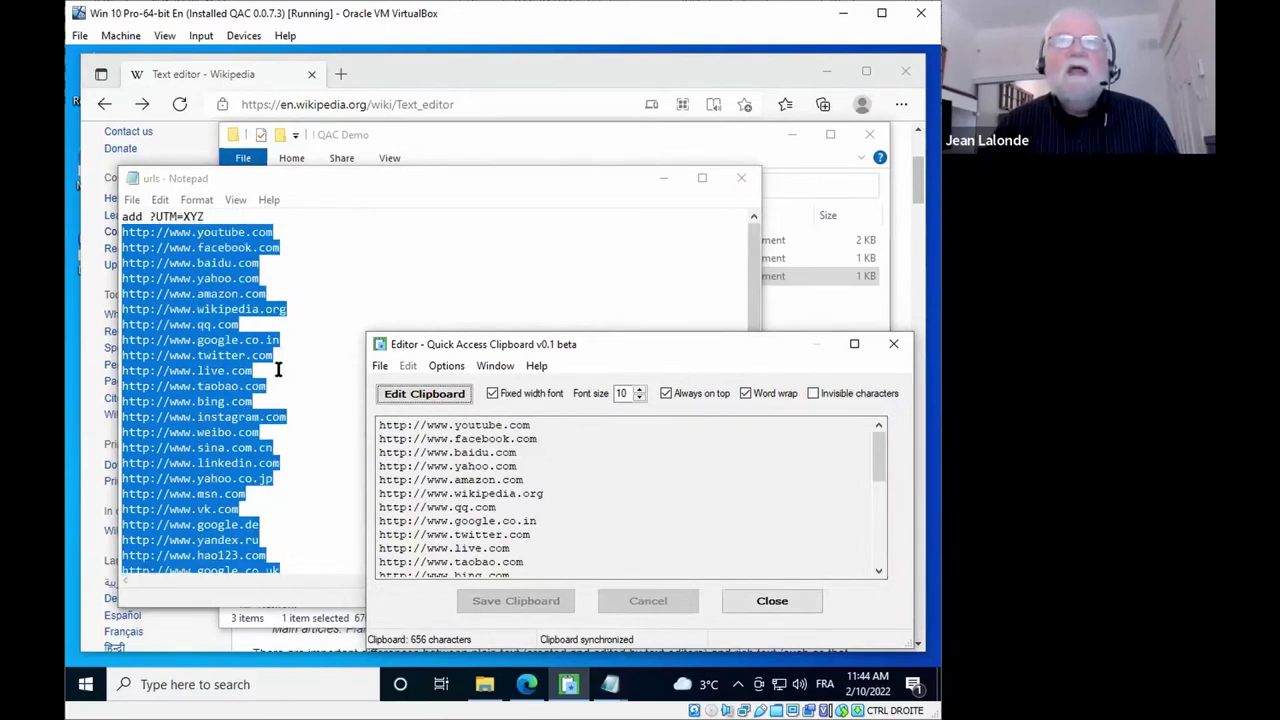
drag(210, 217, 112, 217)
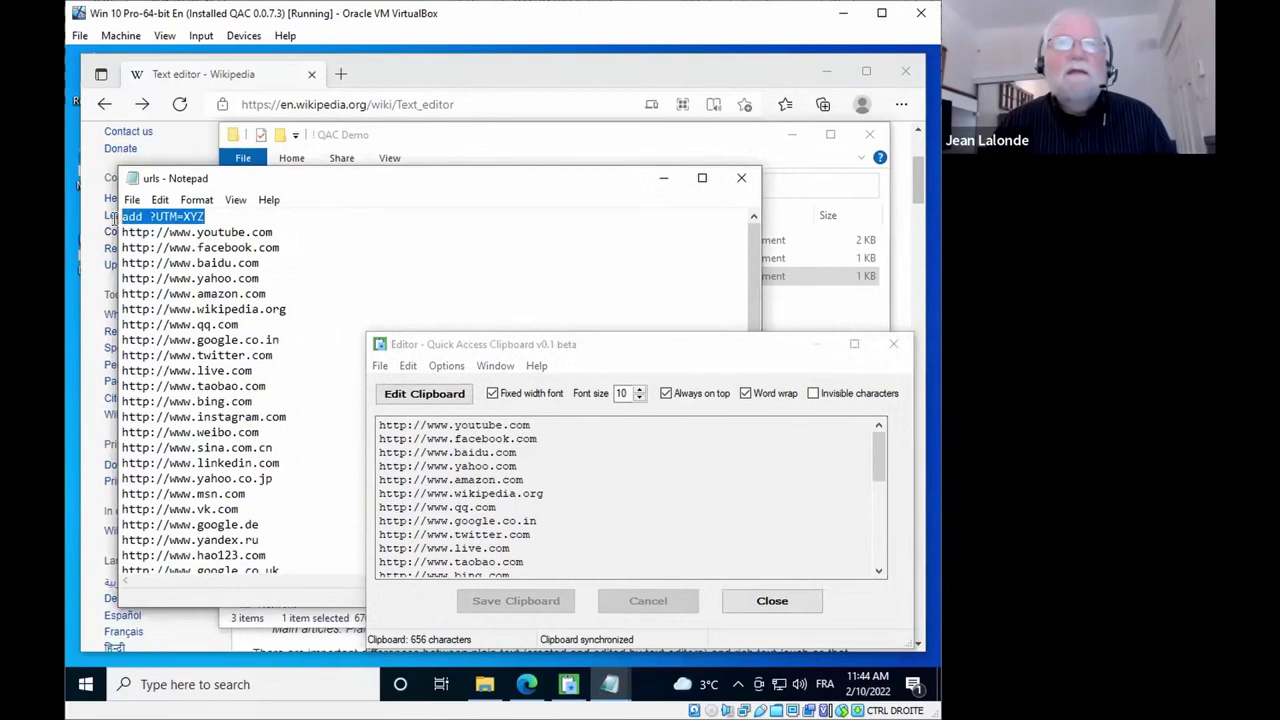
key(Delete)
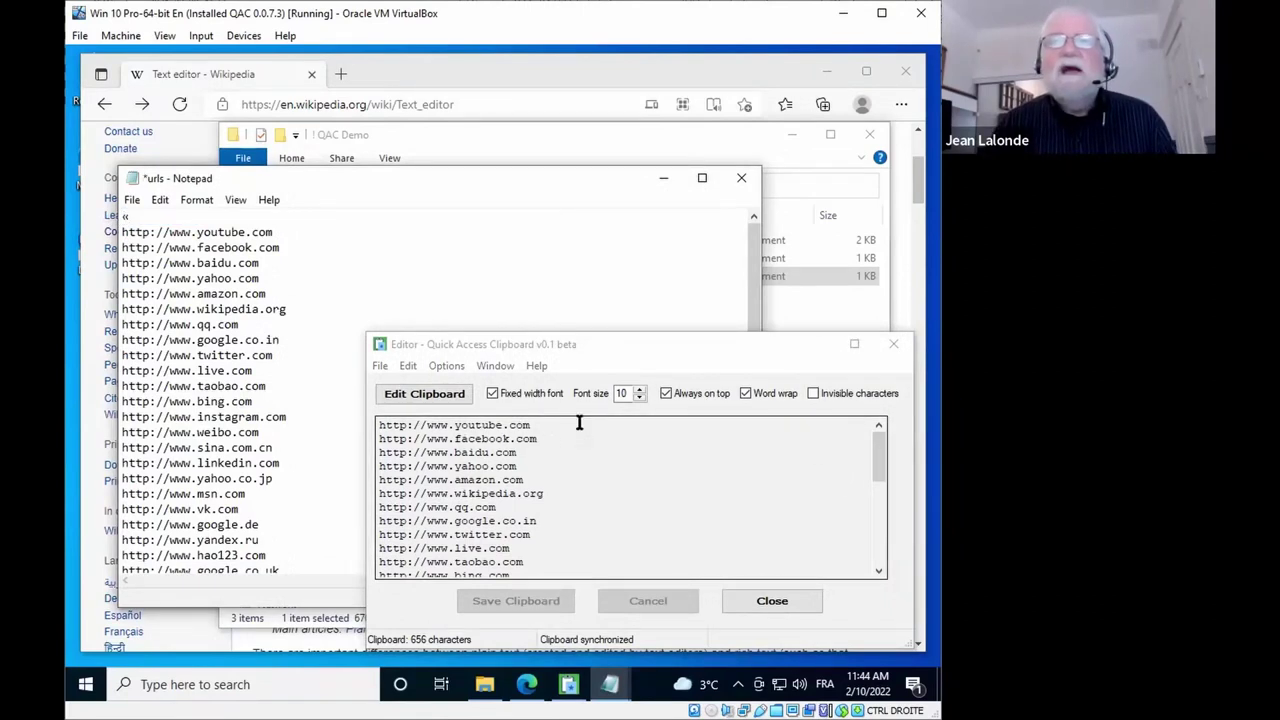
Step: Put the Editor's URL list into edit mode and open the Suffix command, keeping the URLs in view
click(410, 367)
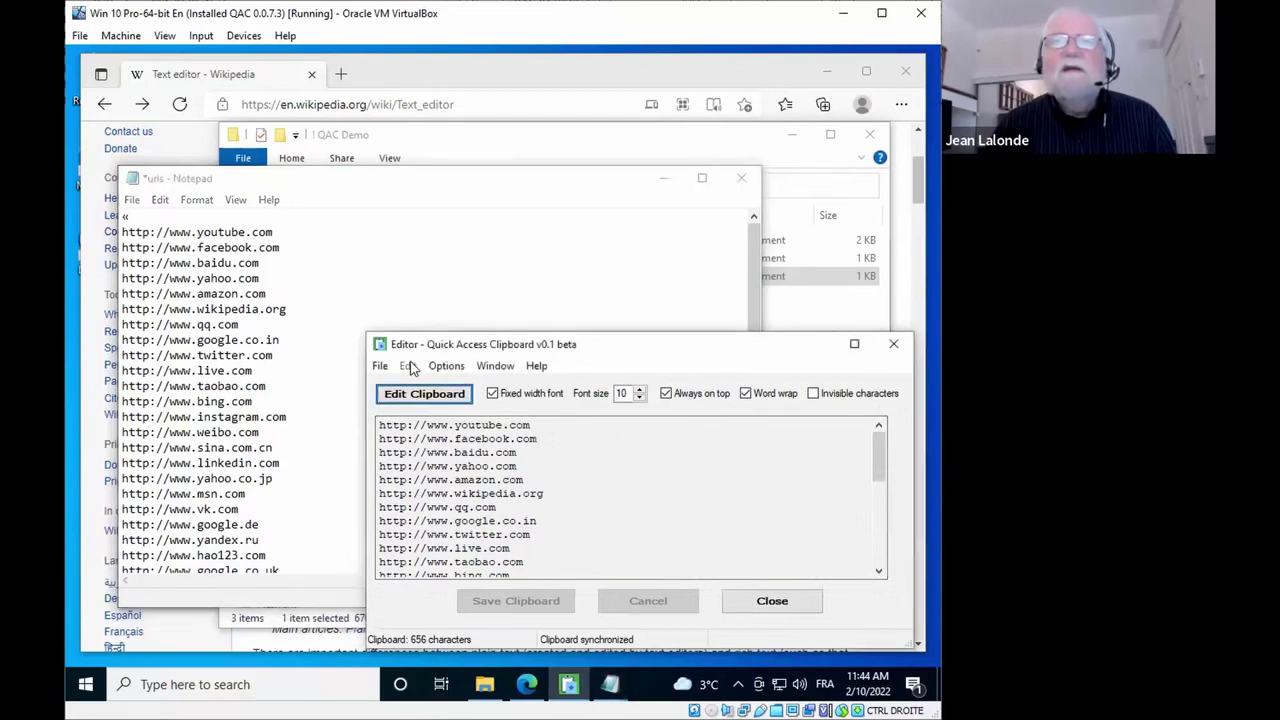
drag(458, 342, 340, 196)
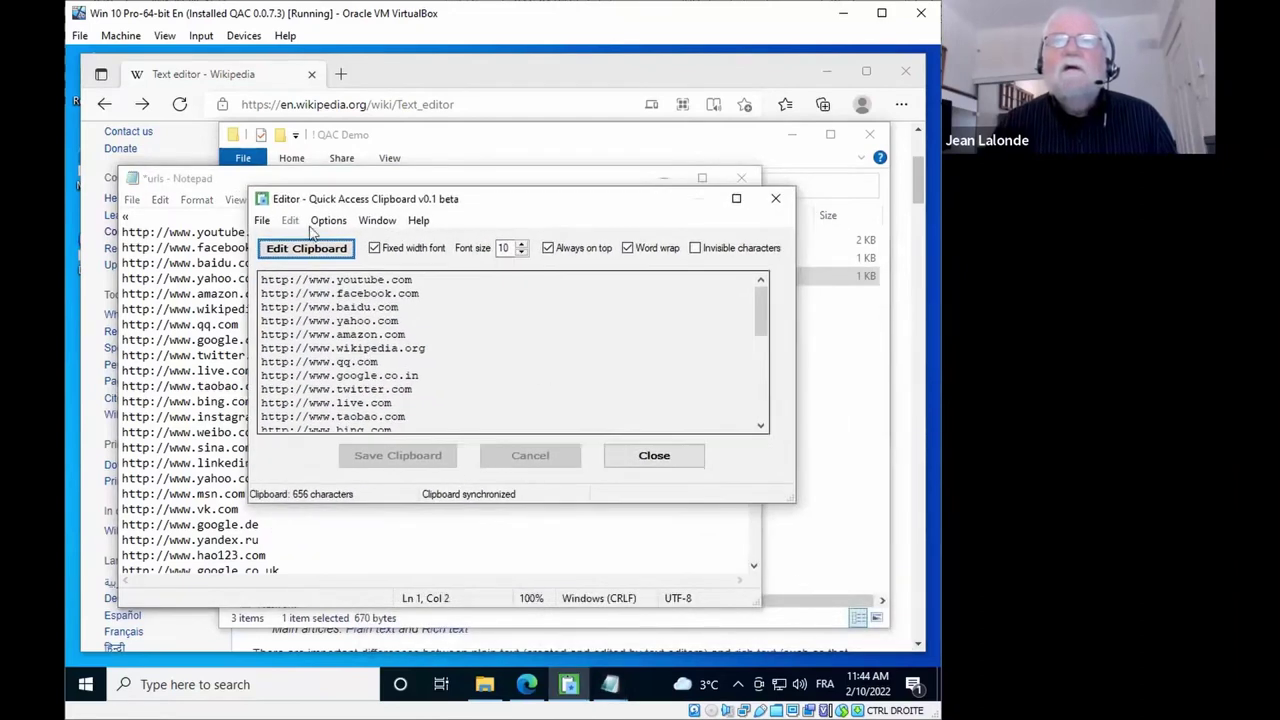
click(295, 250)
click(290, 221)
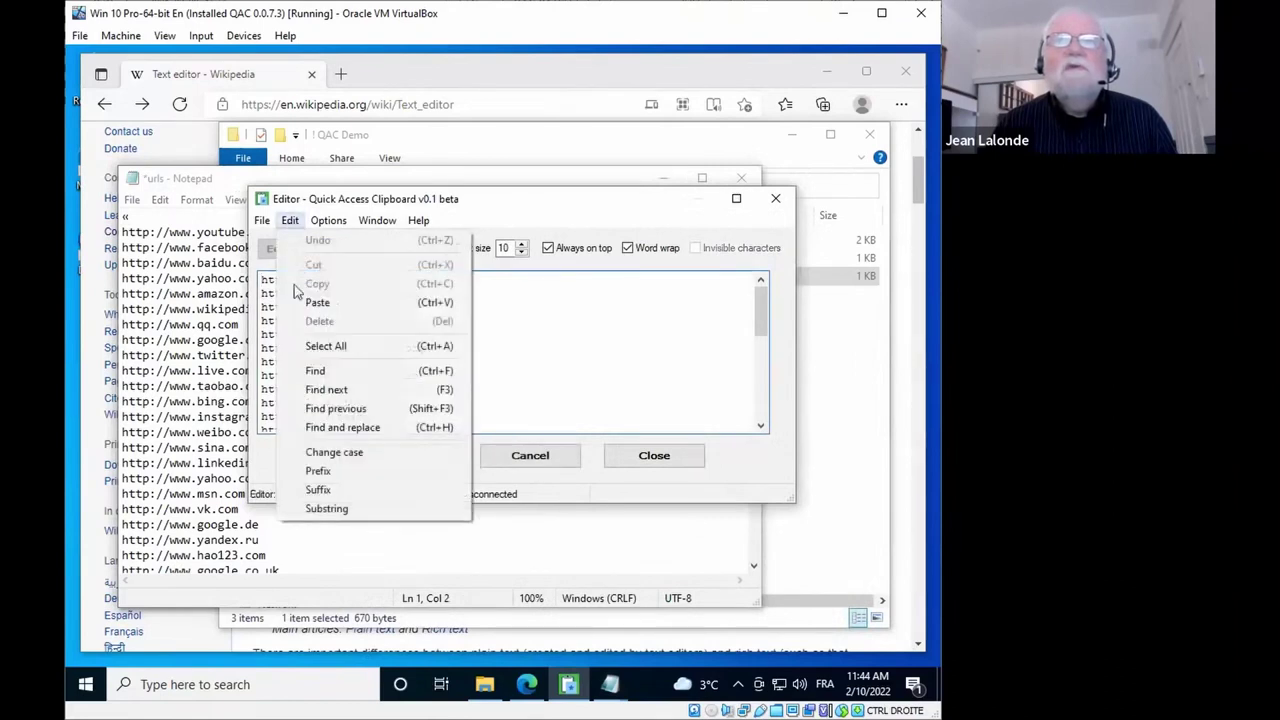
click(320, 490)
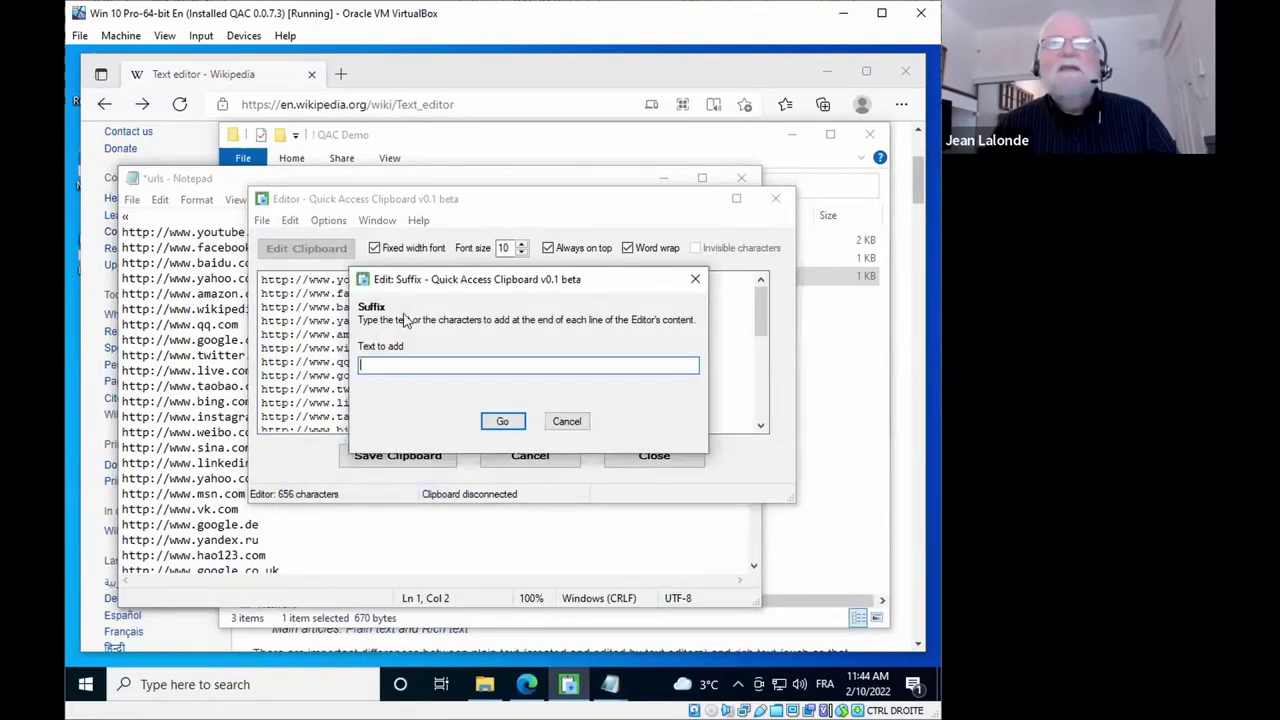
drag(423, 284, 382, 414)
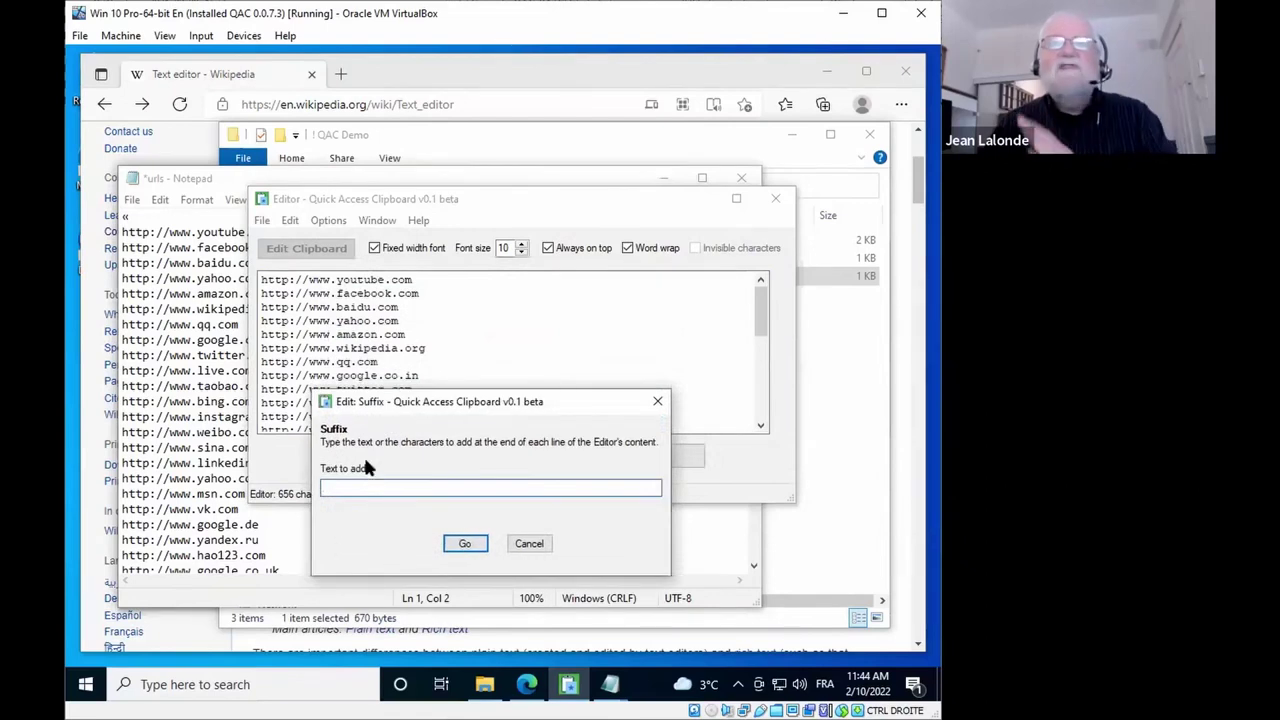
text(http://www.youtube.com)
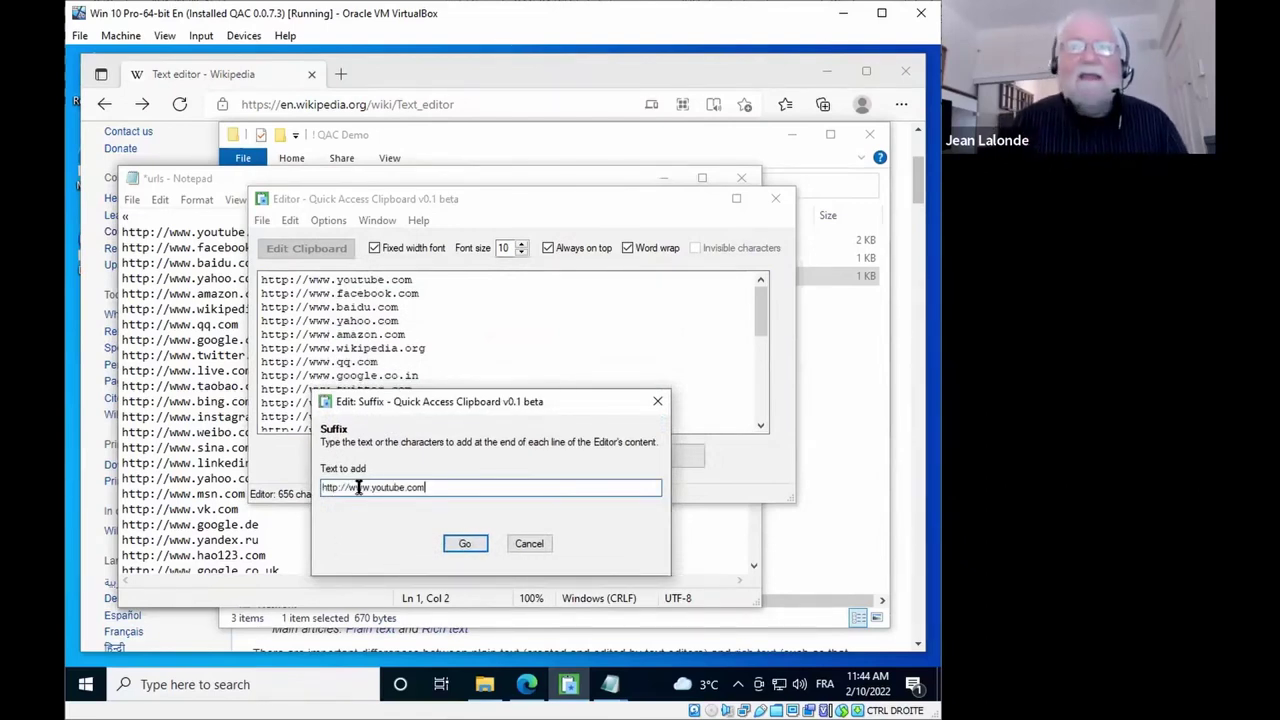
key(ctrl+a)
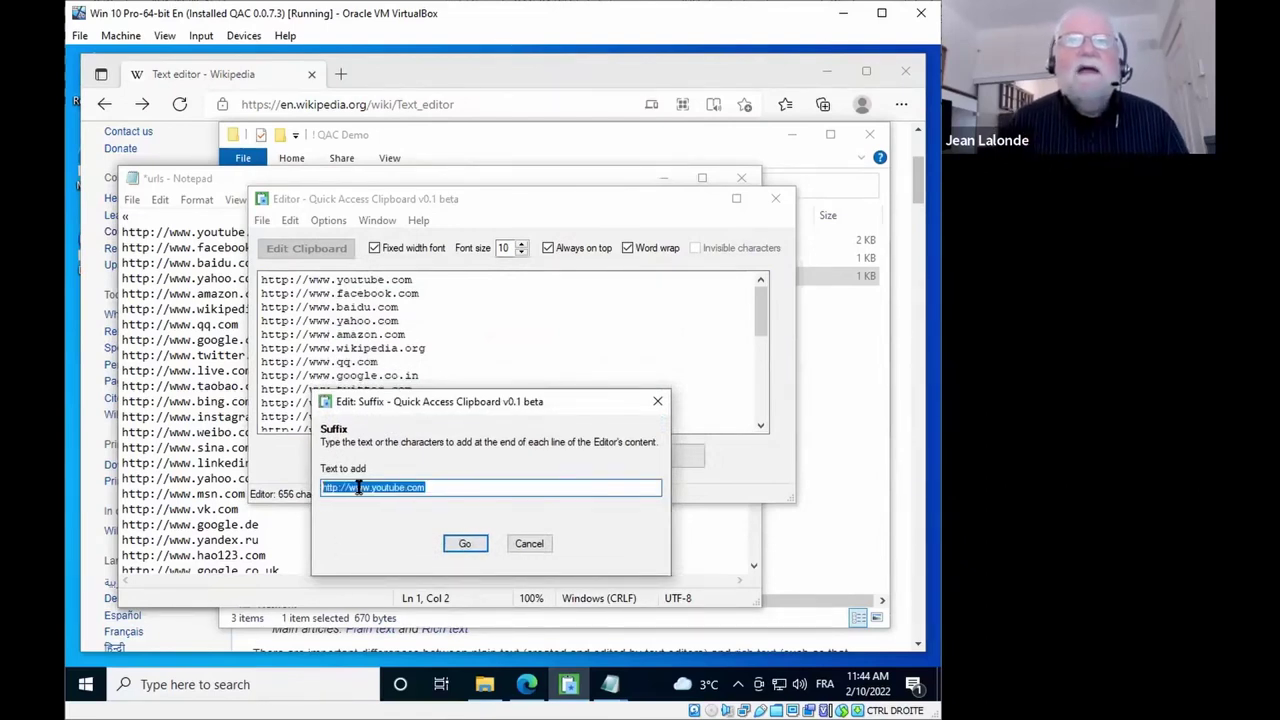
key(BackSpace)
Step: Restore and copy the urls file's first line, "add ?UTM=XYZ", and paste it as the suffix text
click(149, 226)
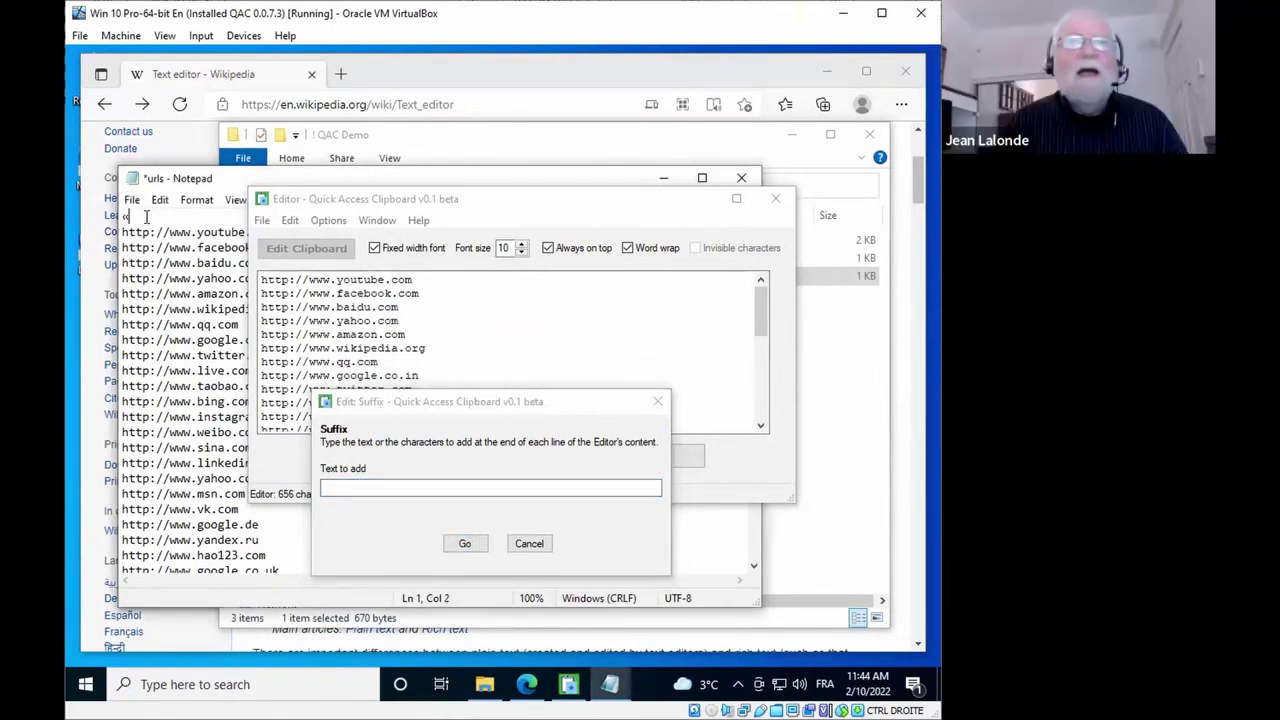
triple_click(147, 216)
key(ctrl+c)
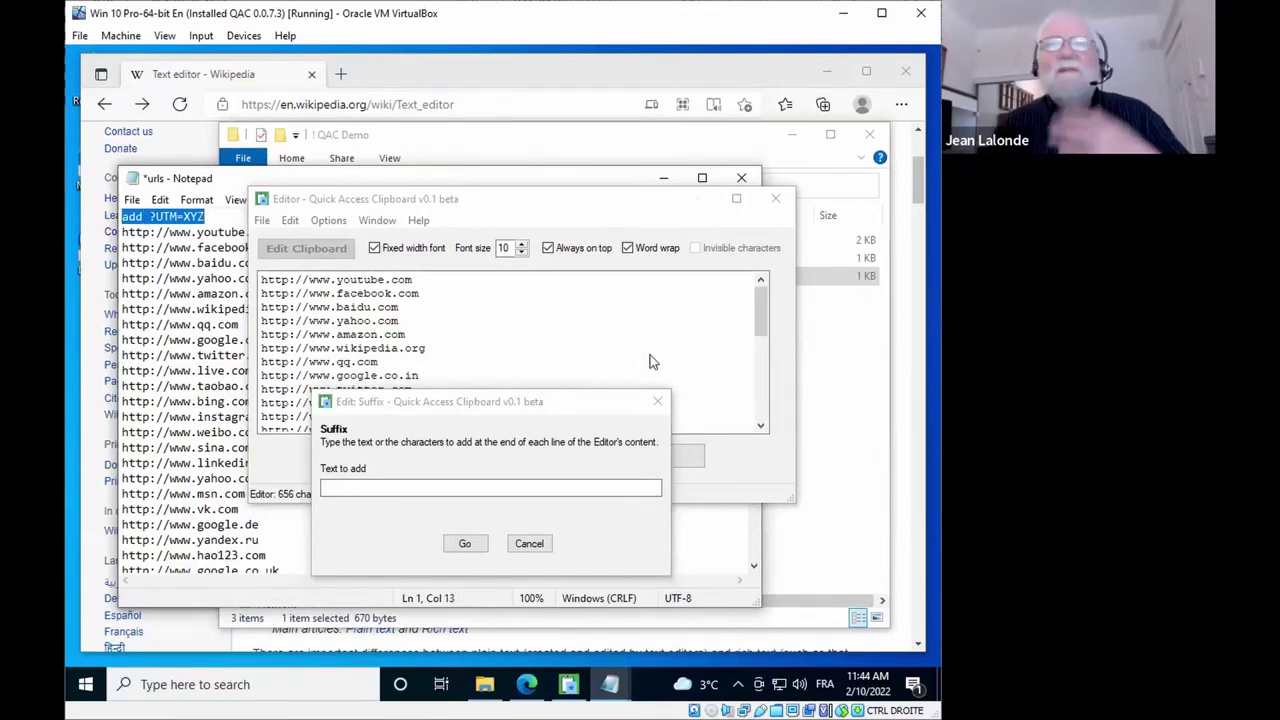
click(409, 486)
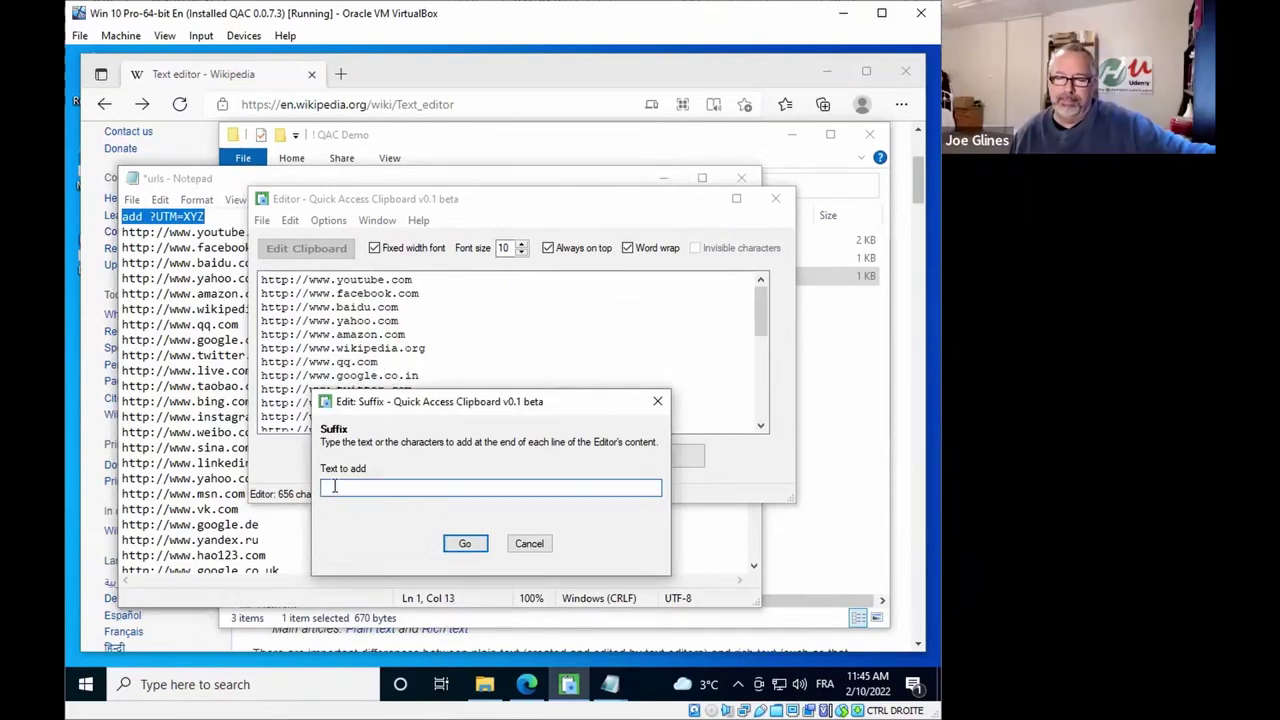
key(ctrl+v)
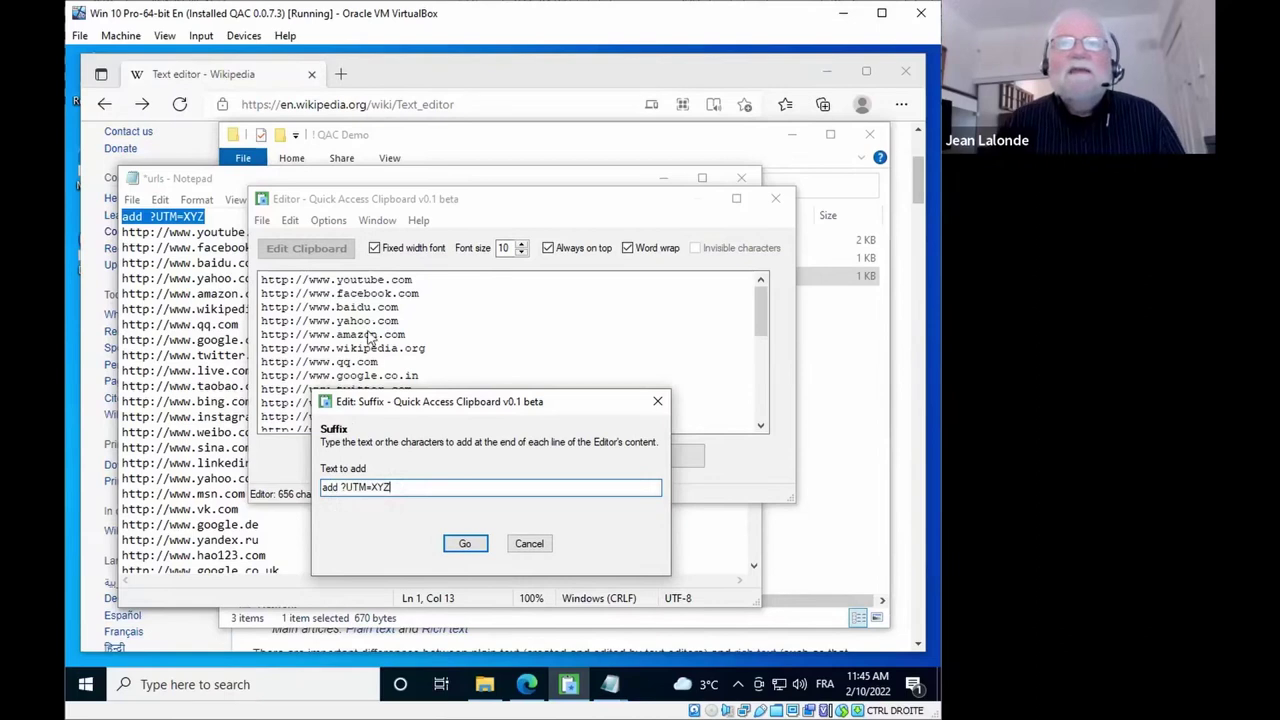
Step: Trim the suffix text to "?UTM=XYZ" and add it to the end of every URL in the Editor
drag(343, 487, 255, 492)
key(Delete)
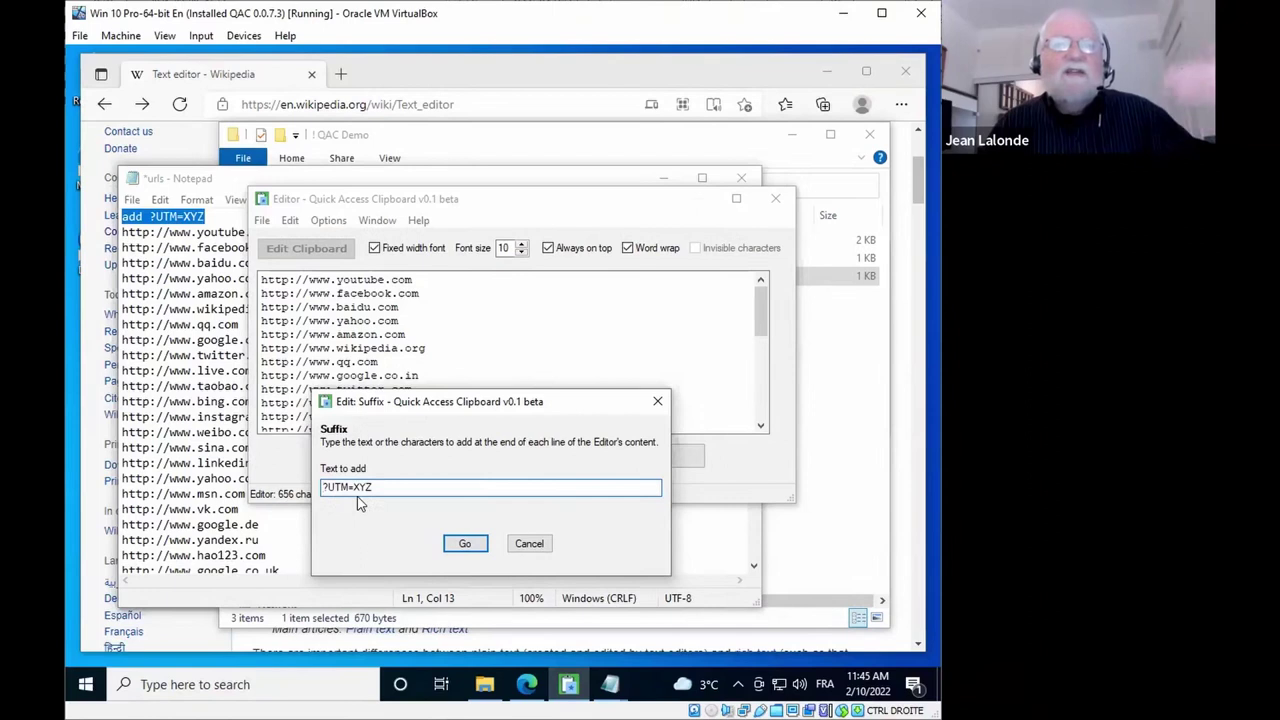
click(466, 545)
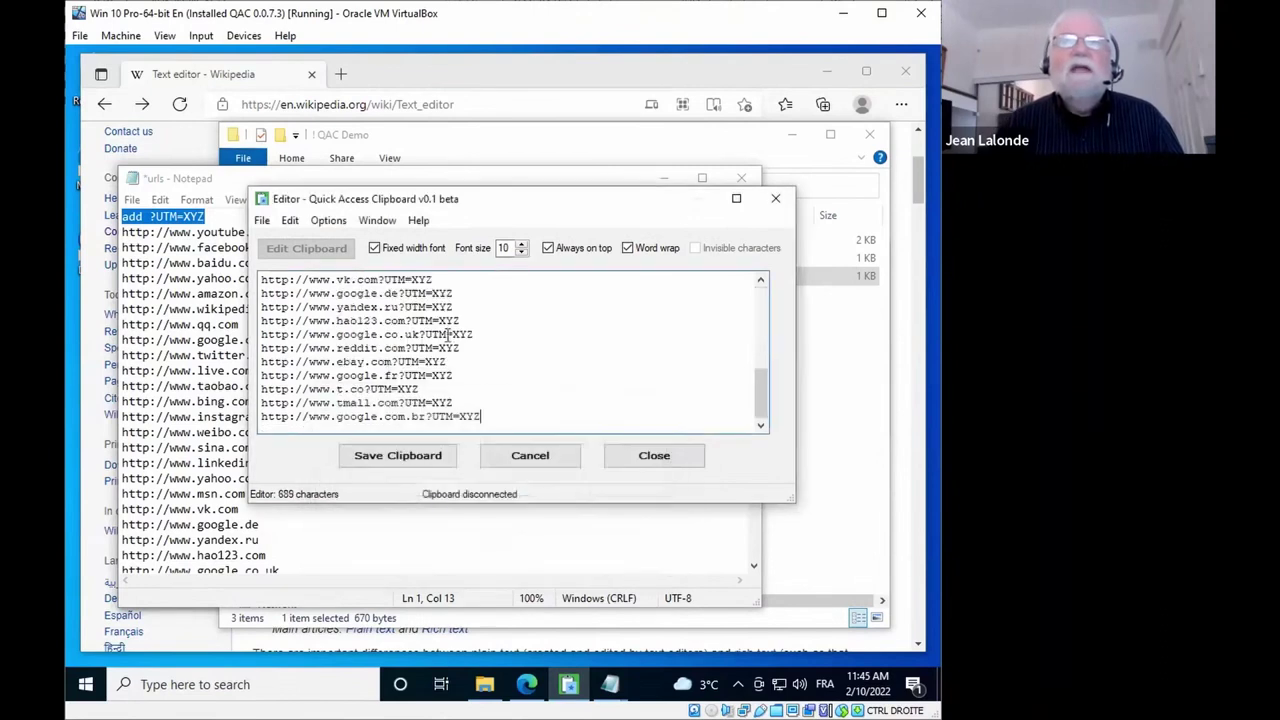
drag(762, 398, 757, 450)
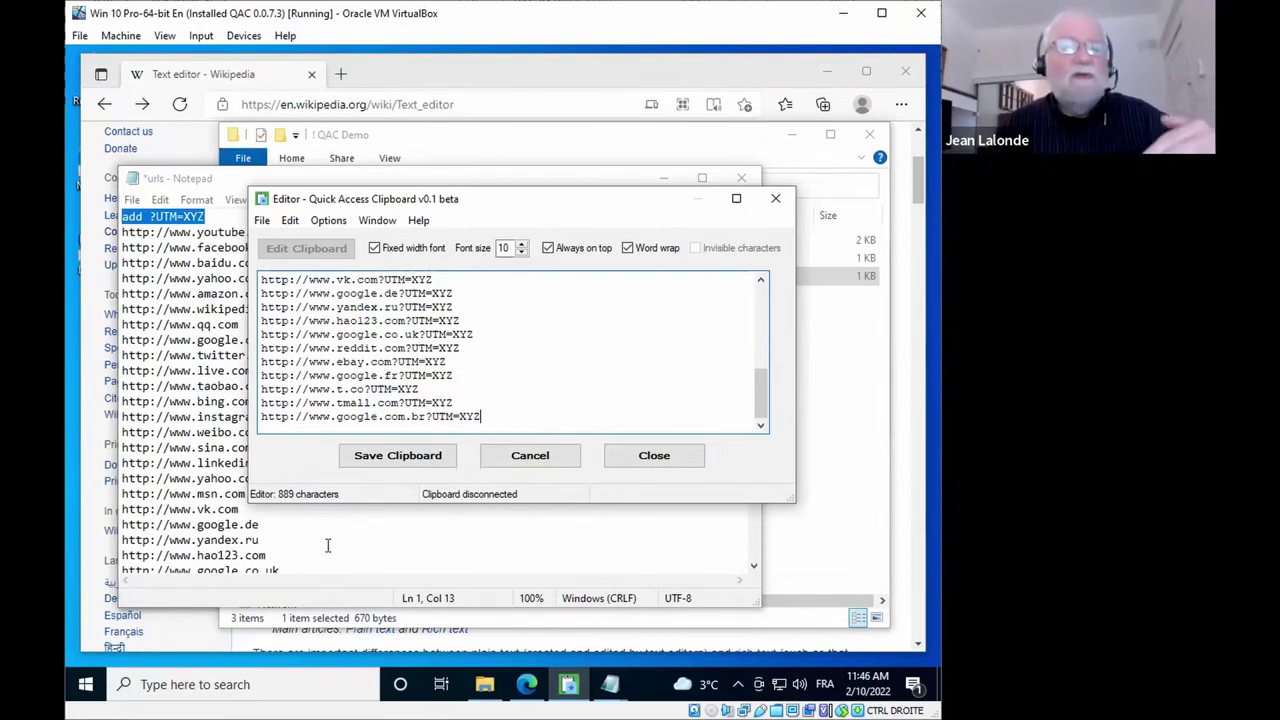
Step: Save the suffixed URLs to the clipboard and paste them over the whole content of the urls file in Notepad
click(408, 456)
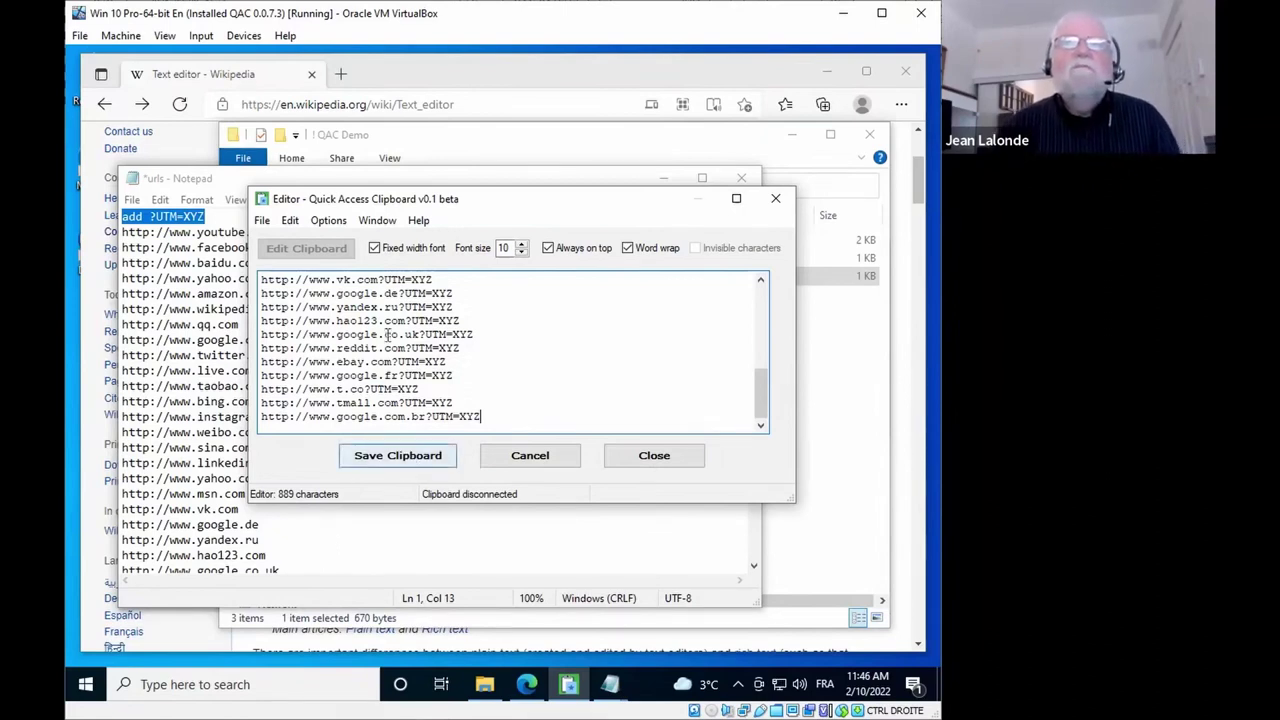
click(400, 458)
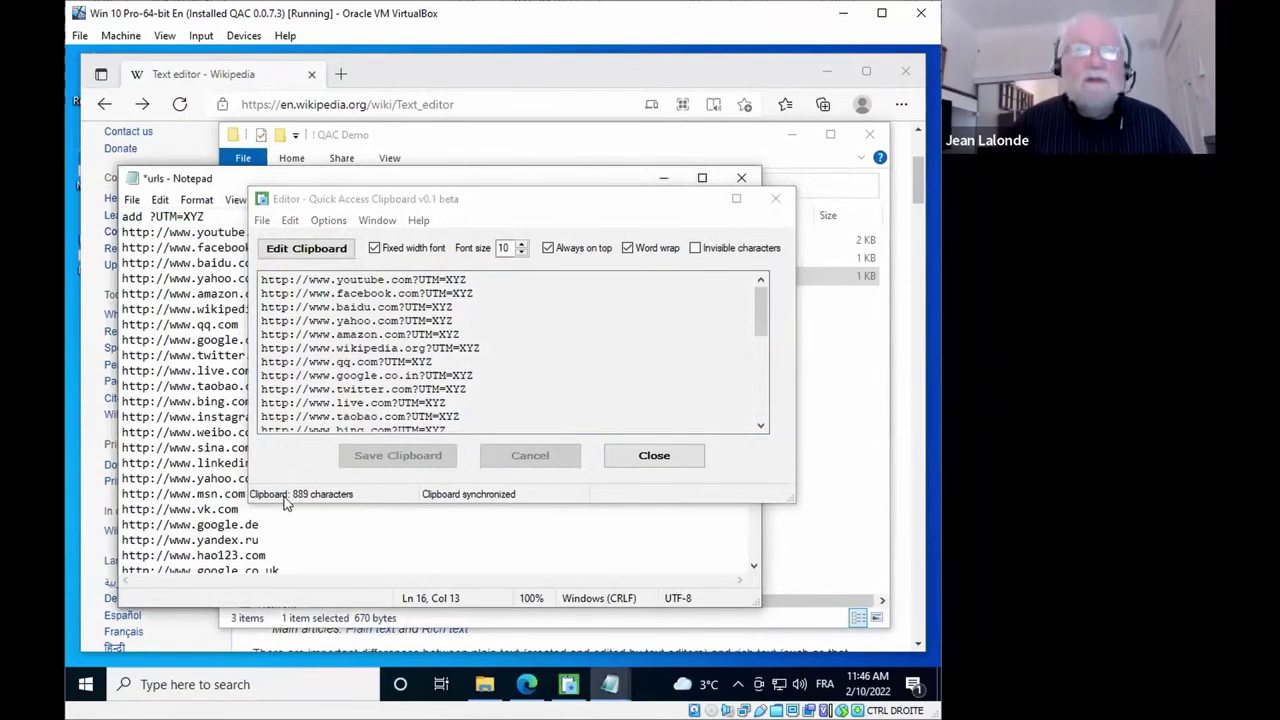
key(ctrl+a)
key(ctrl+v)
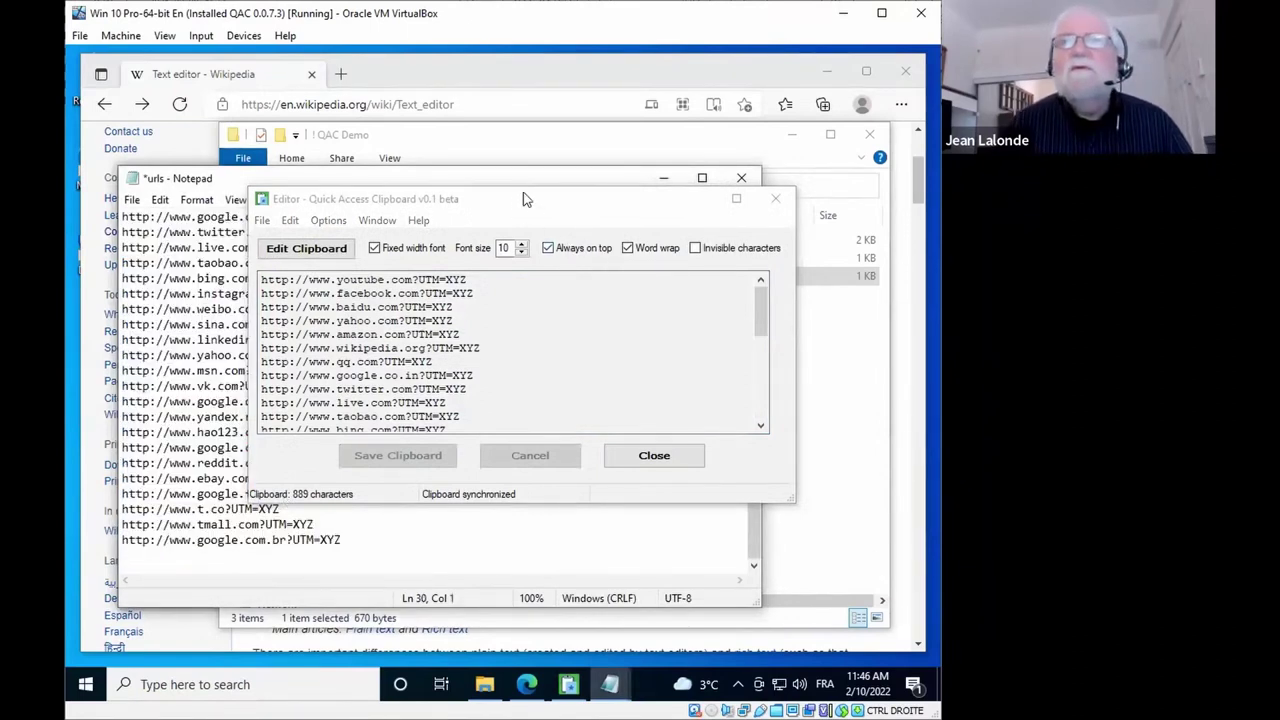
Step: Move the Editor aside to check the pasted URLs in Notepad, and bring it back over the text
drag(527, 199, 679, 606)
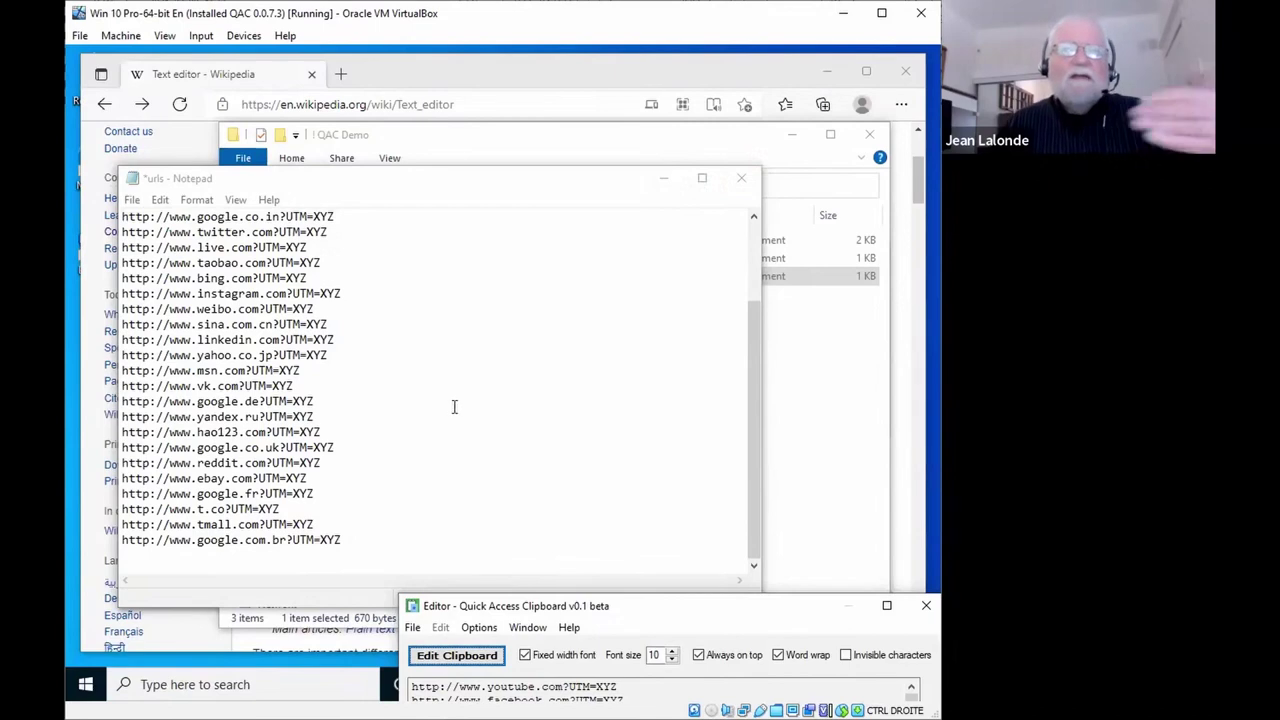
drag(456, 606, 338, 159)
key(alt+Tab)
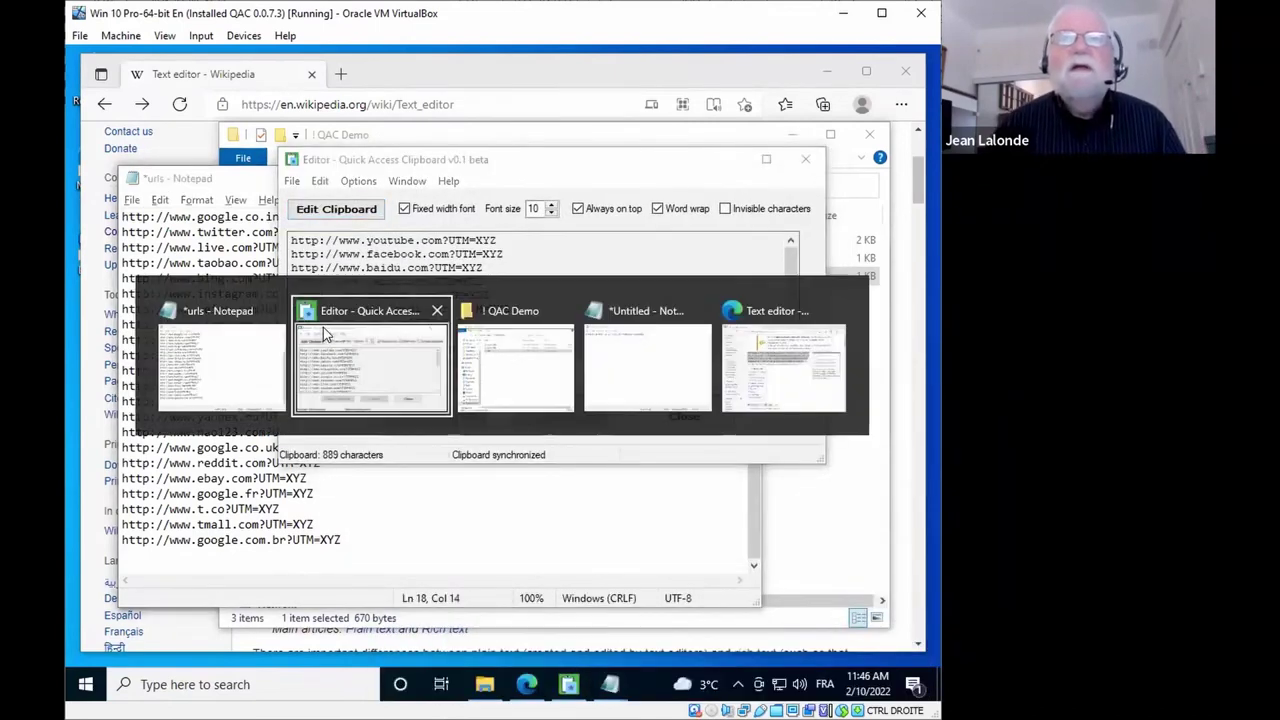
Step: Turn off Always on top for the Editor and open the songs-titles file from the QAC Demo folder in Notepad
key(alt+Tab)
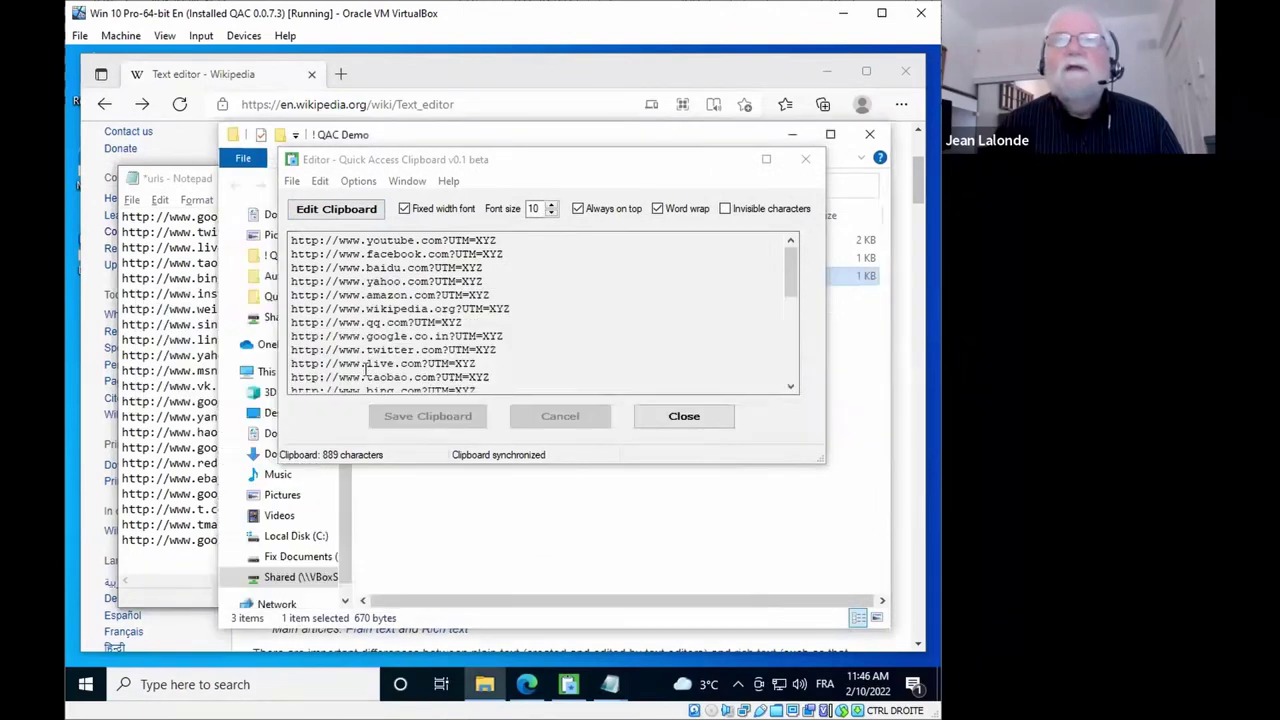
click(543, 163)
click(578, 208)
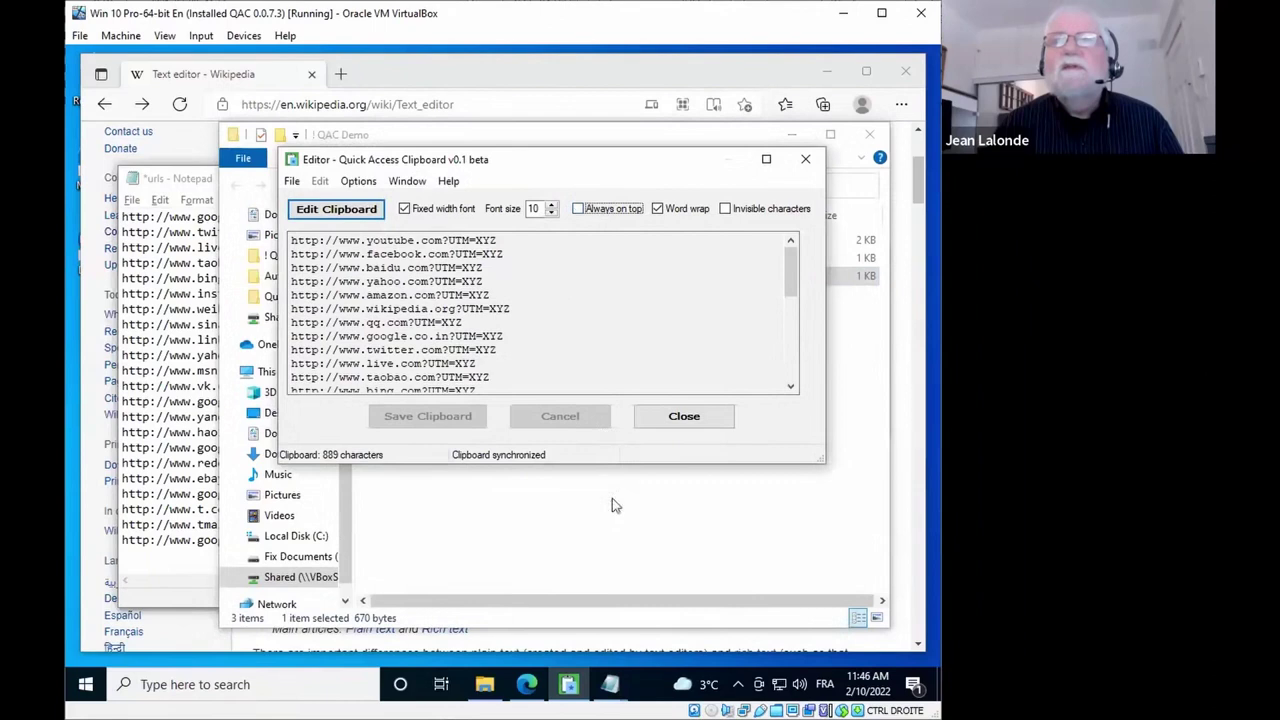
click(579, 512)
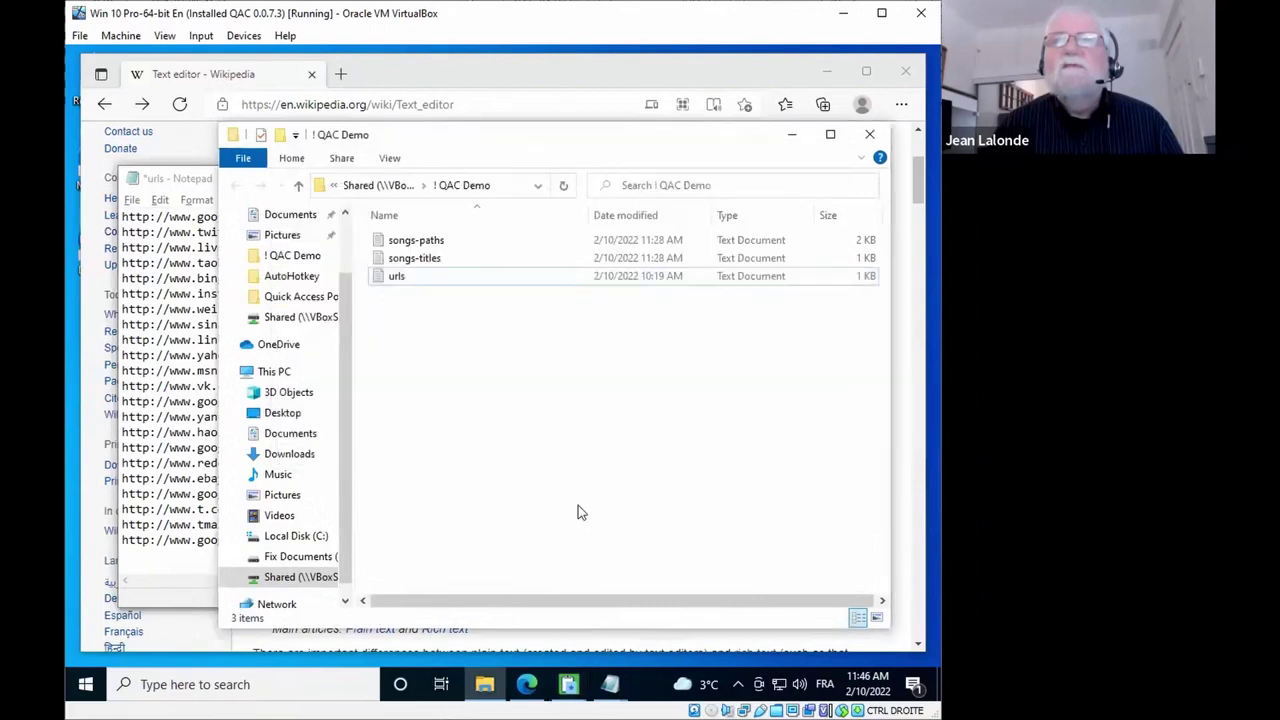
click(380, 258)
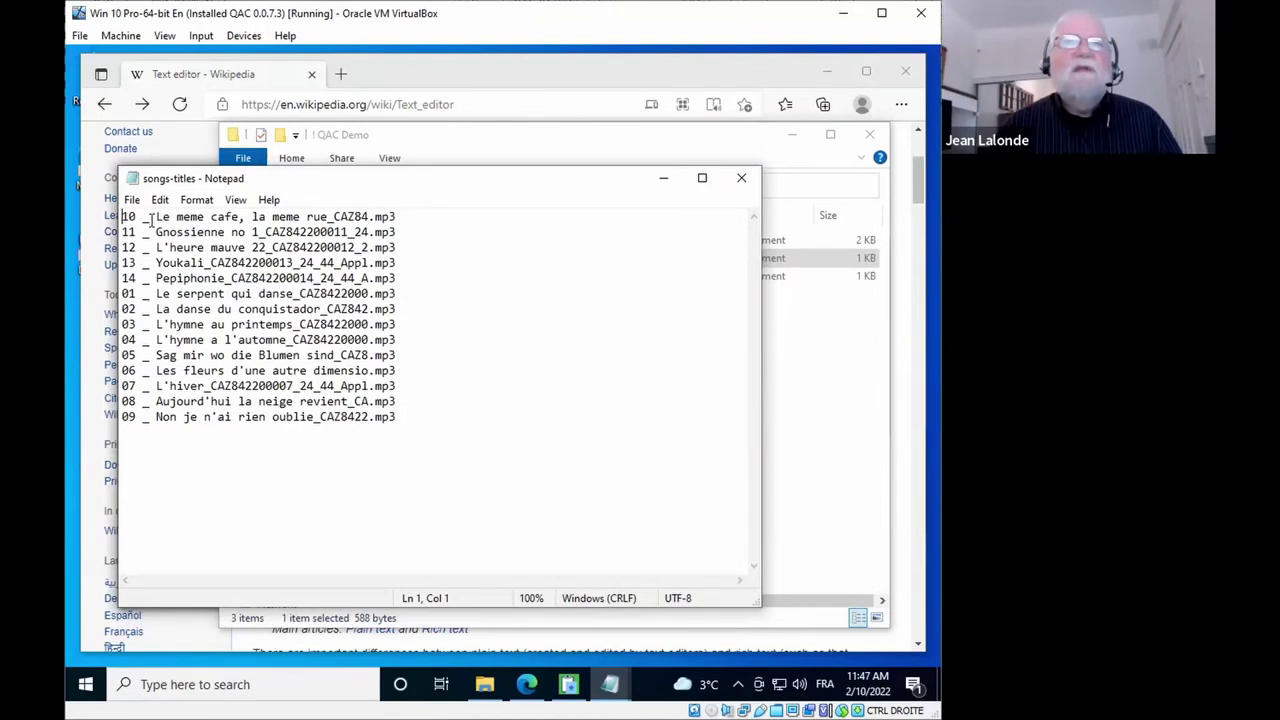
Step: Highlight the parts of the first songs-titles line in turn: the song title, number prefix, trailing code and file extension
drag(156, 216, 328, 216)
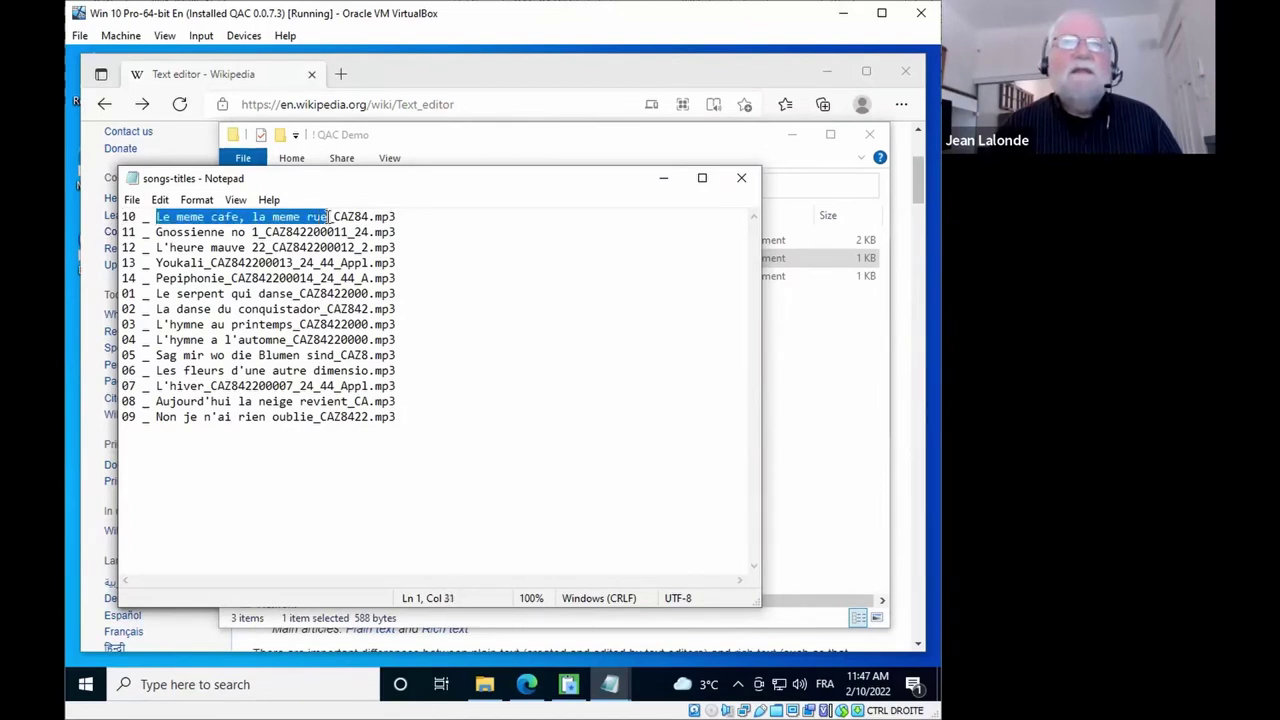
drag(156, 216, 121, 216)
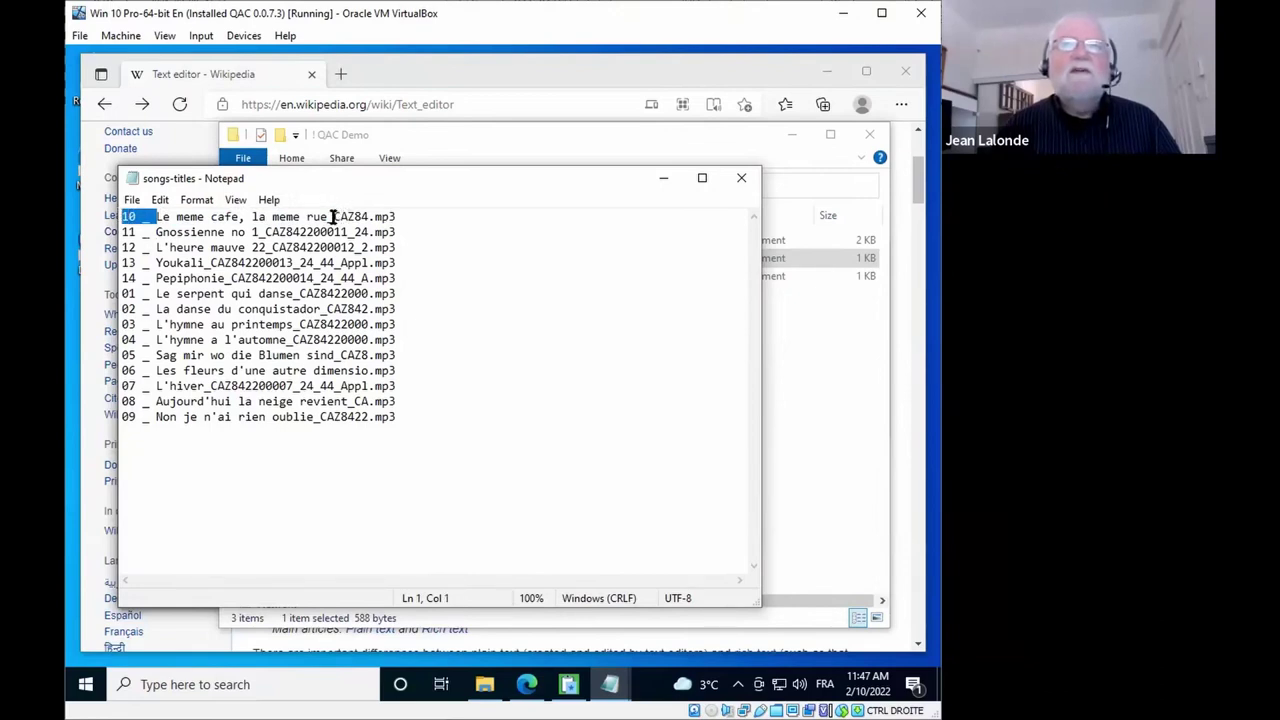
drag(327, 216, 370, 216)
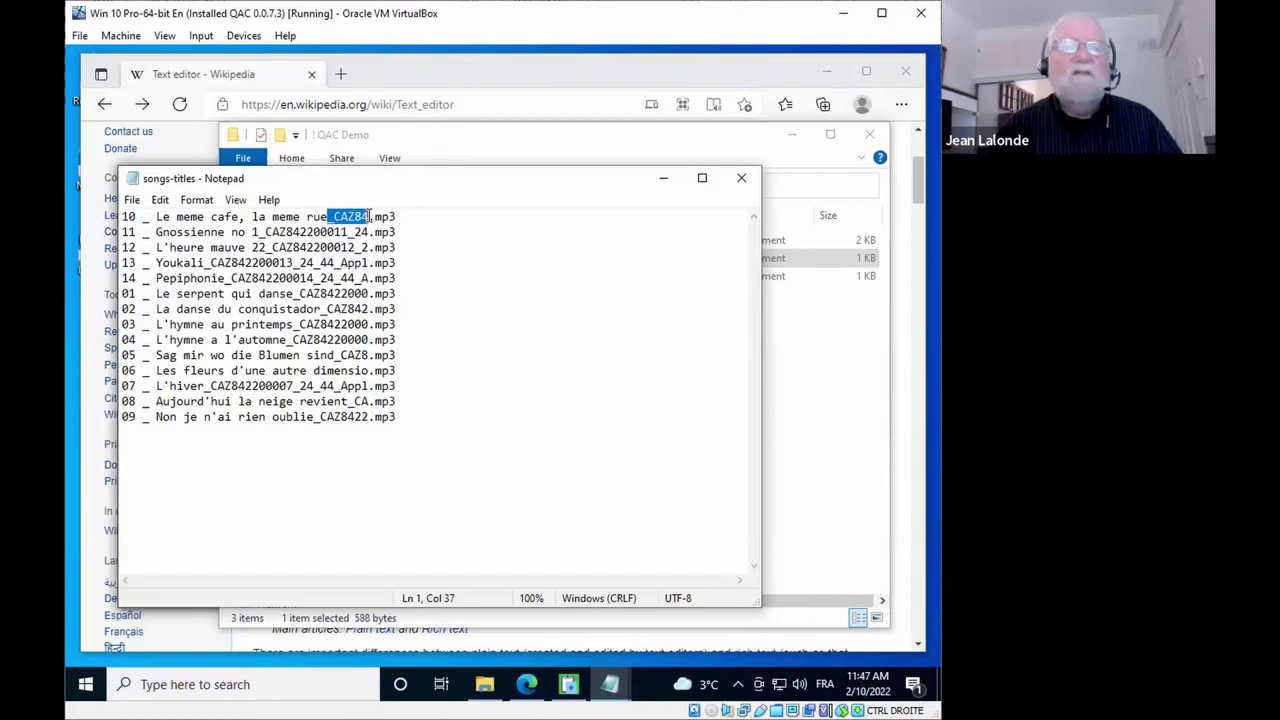
click(414, 216)
double_click(378, 216)
drag(156, 216, 328, 216)
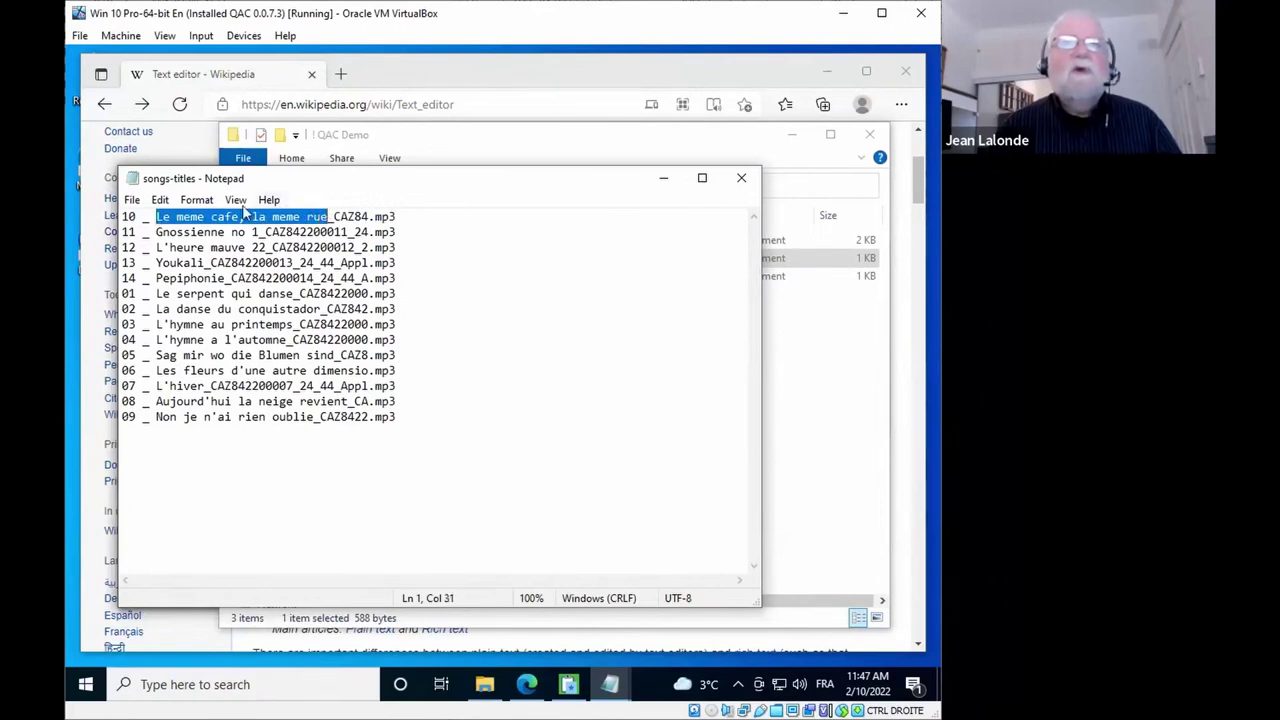
Step: Copy the whole content of the songs-titles file and start editing it in the Clipboard Editor
click(309, 324)
key(ctrl+a)
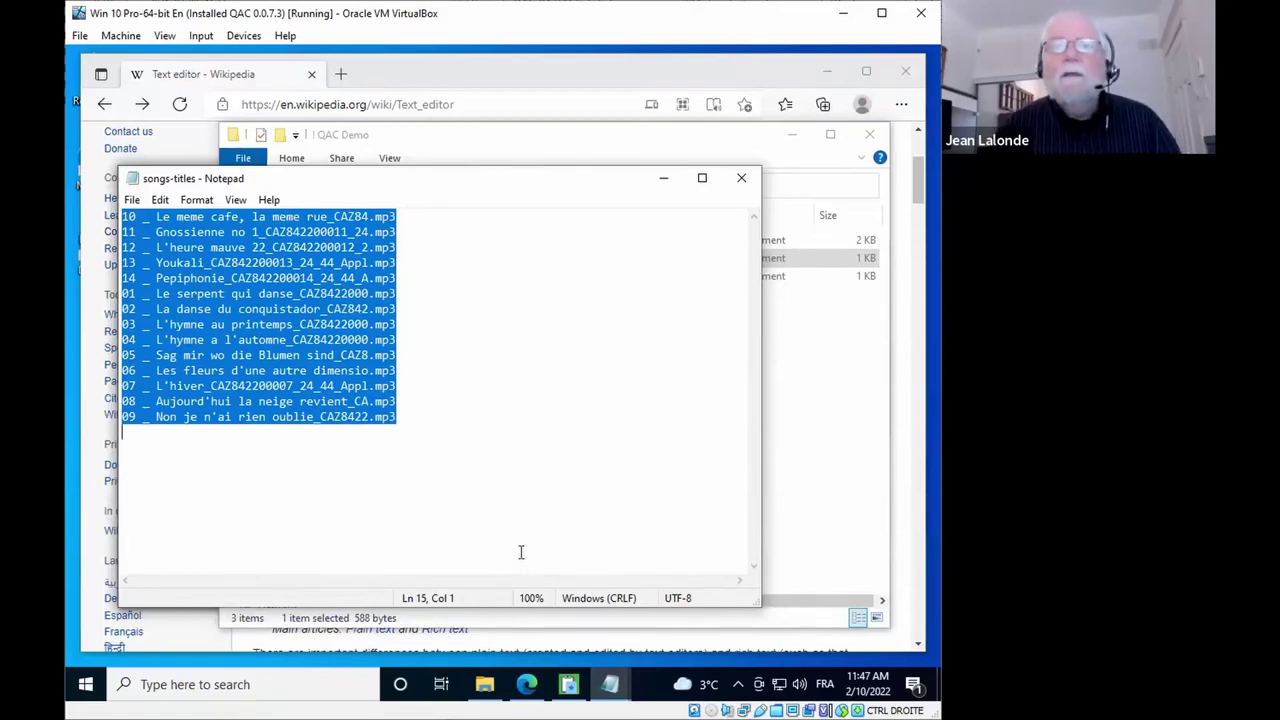
click(567, 684)
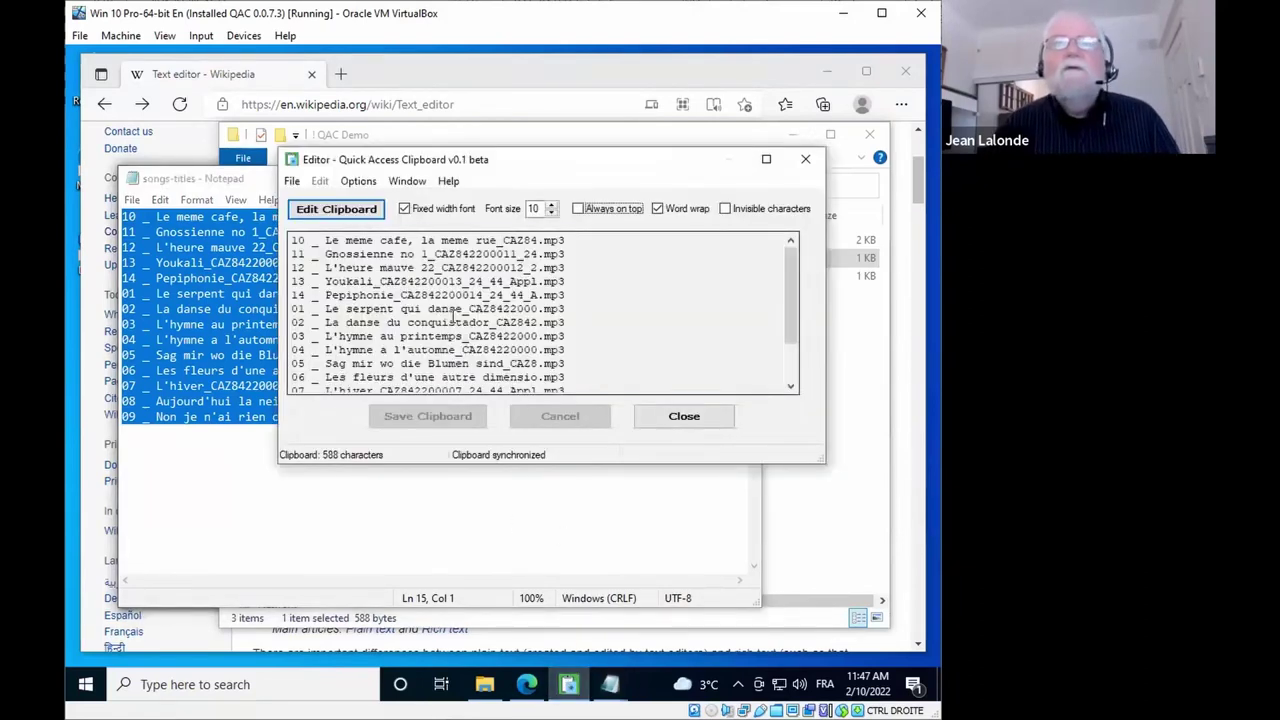
click(338, 210)
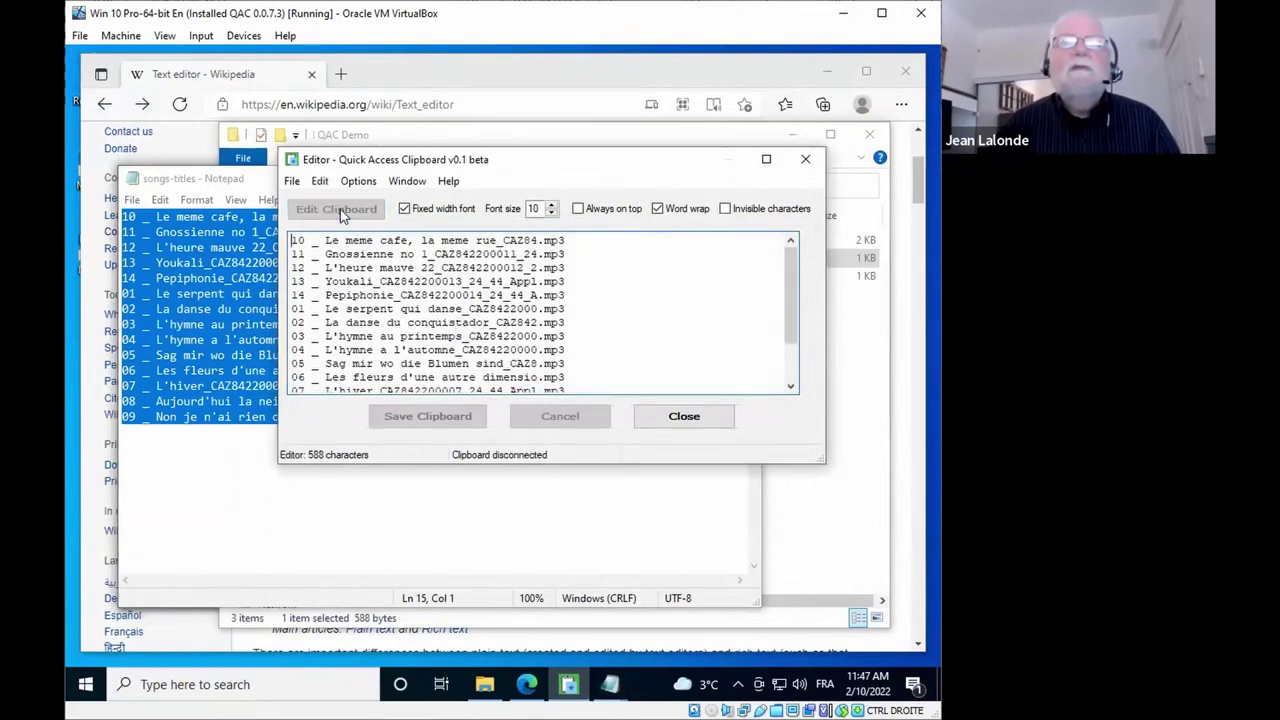
Step: Trim every line with Substring, keeping the text from position 6 to the beginning of "_", and review the resulting titles
click(319, 181)
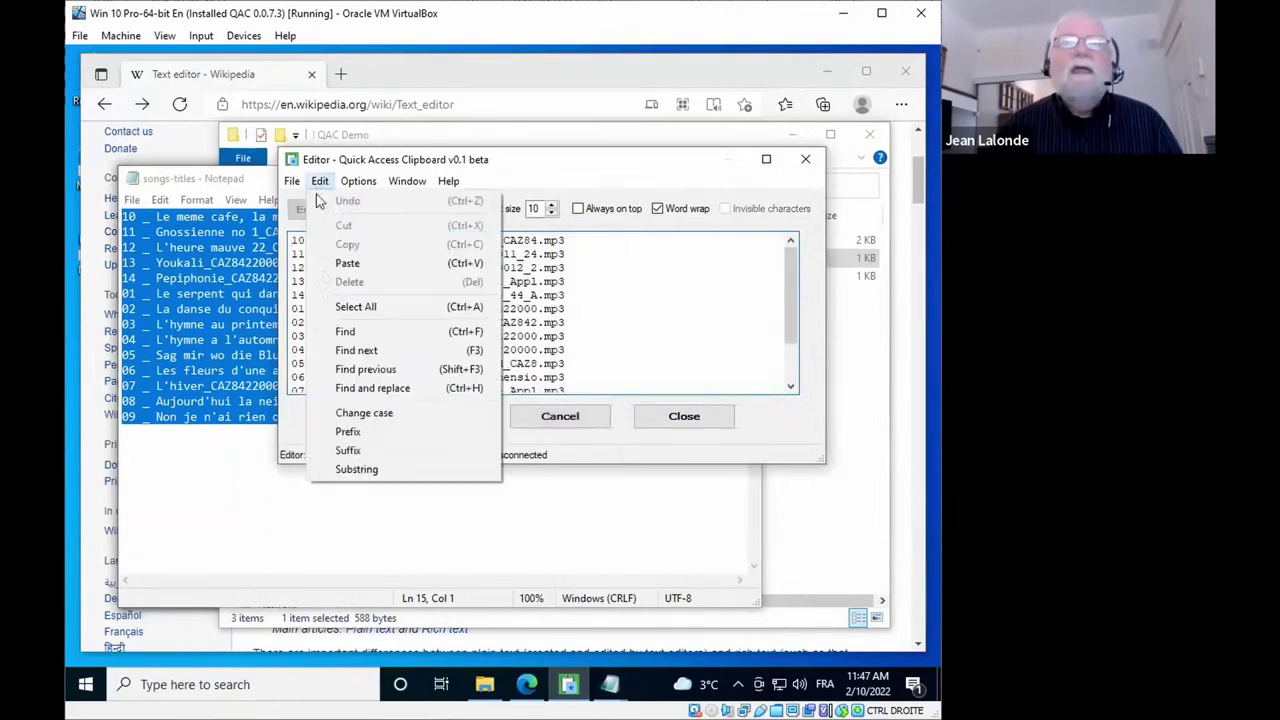
click(352, 470)
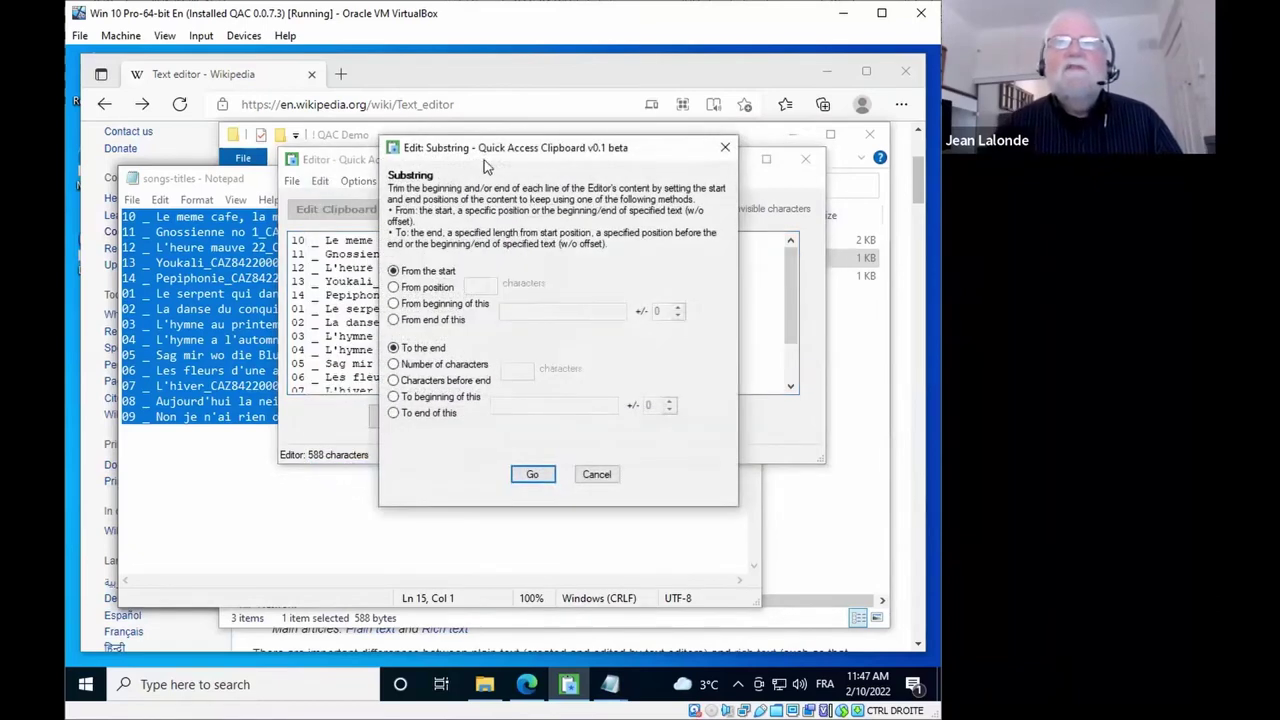
drag(487, 148, 449, 325)
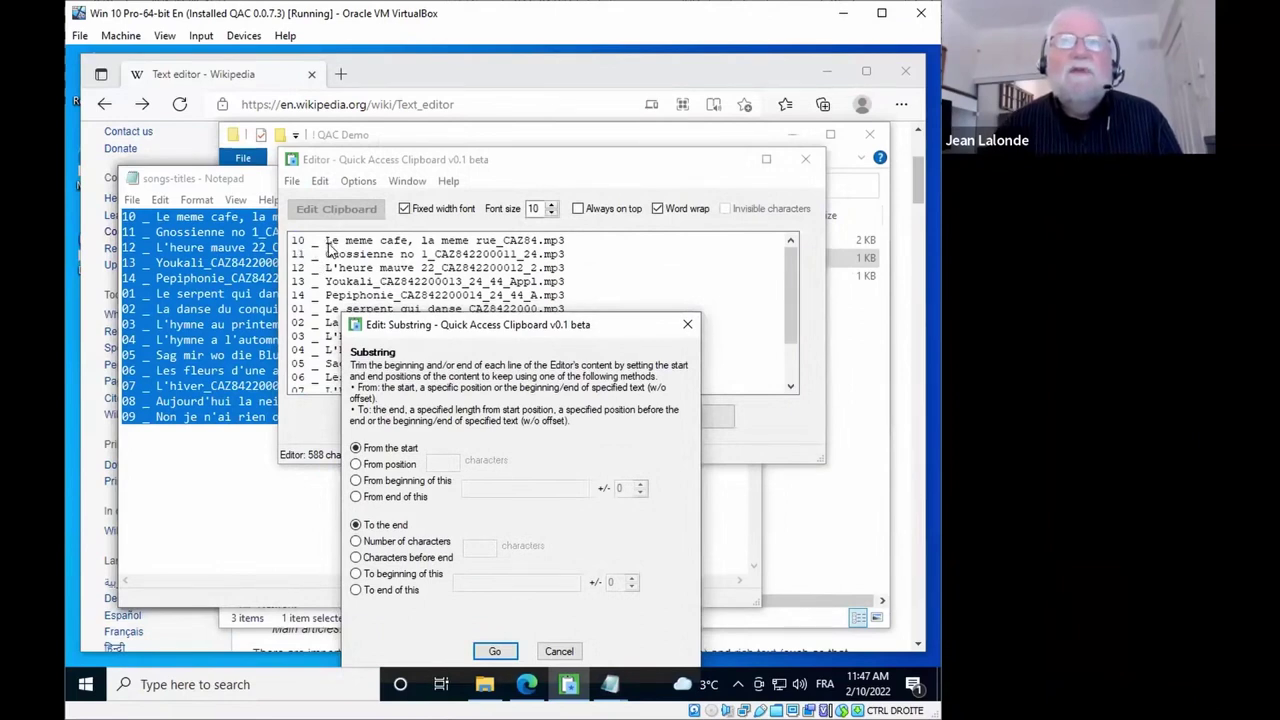
click(362, 466)
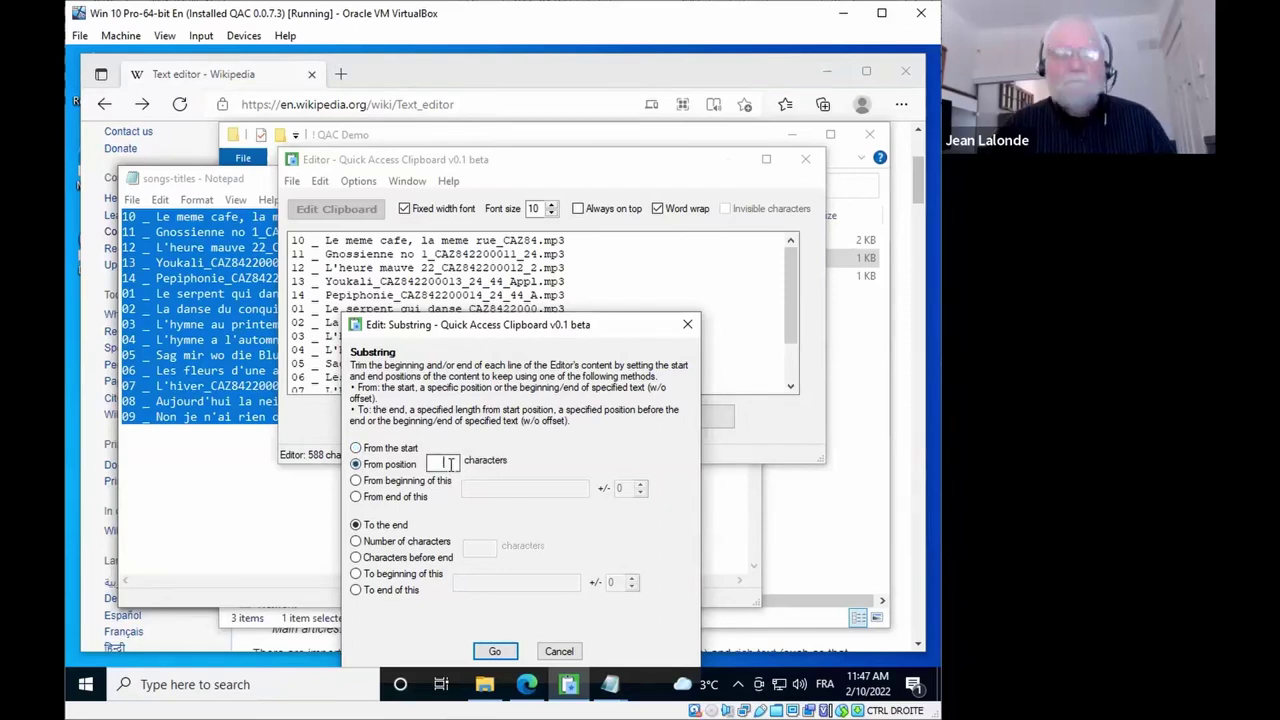
text(6)
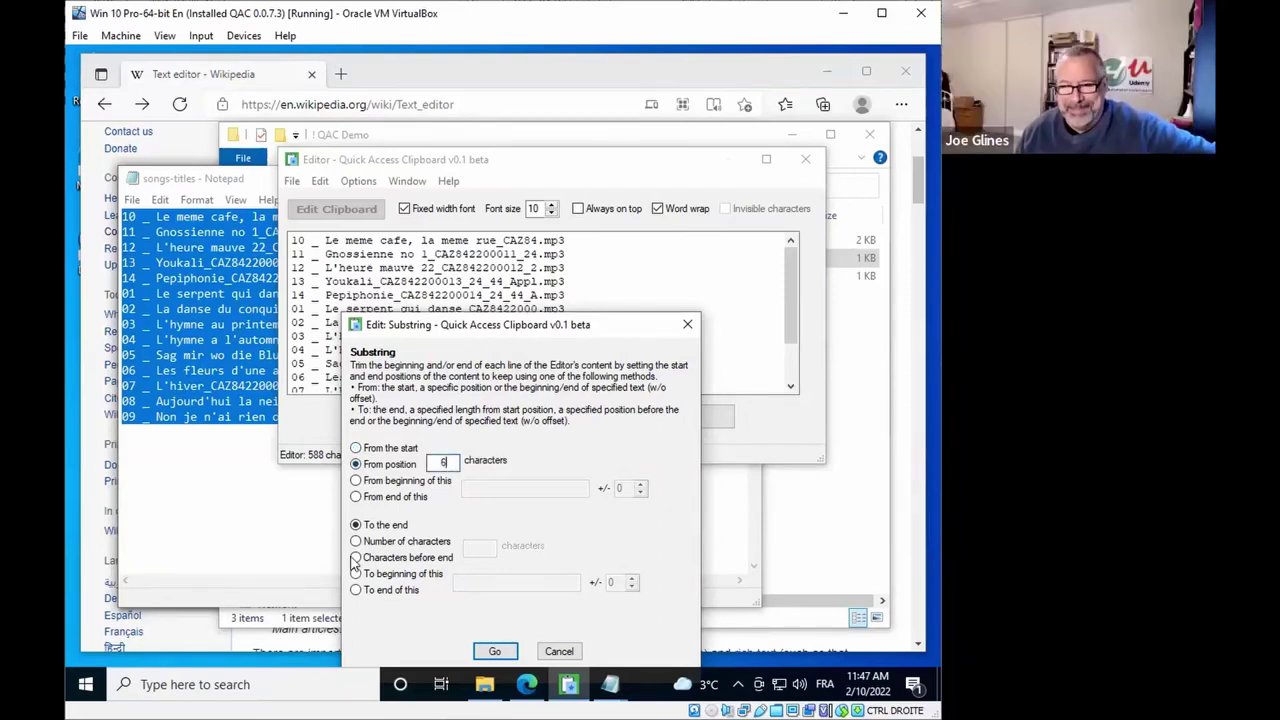
click(355, 573)
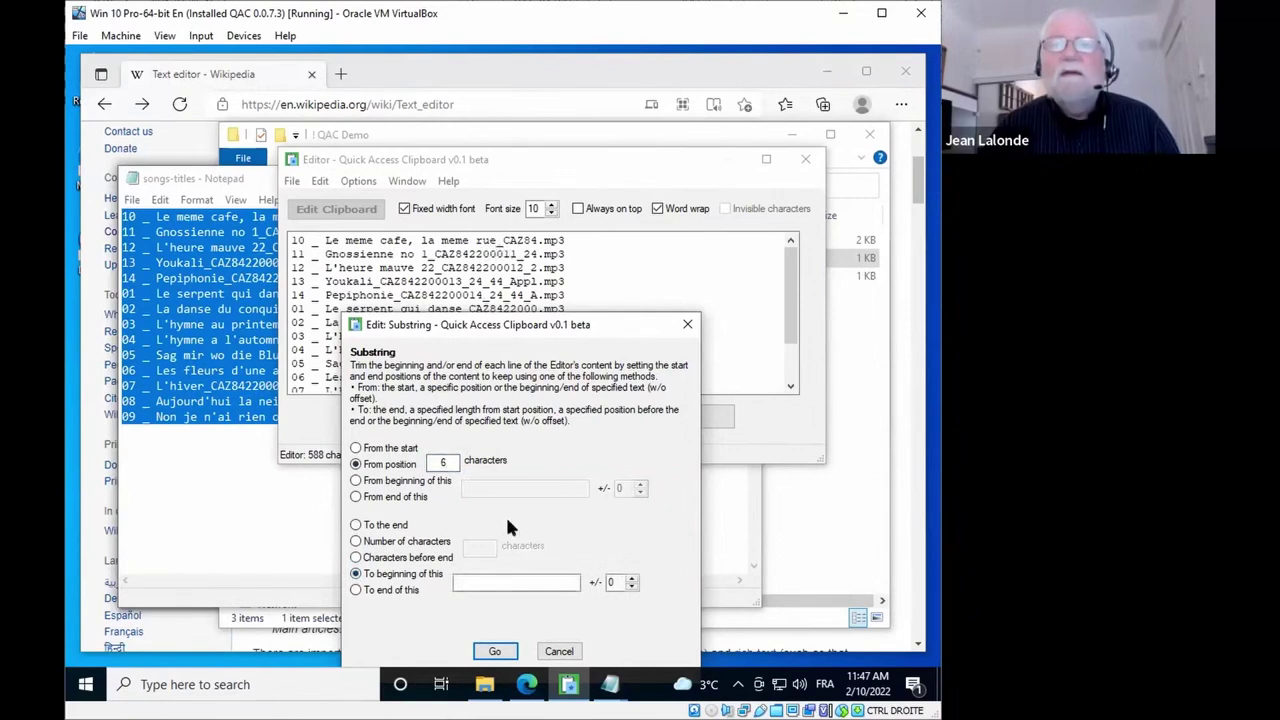
click(465, 578)
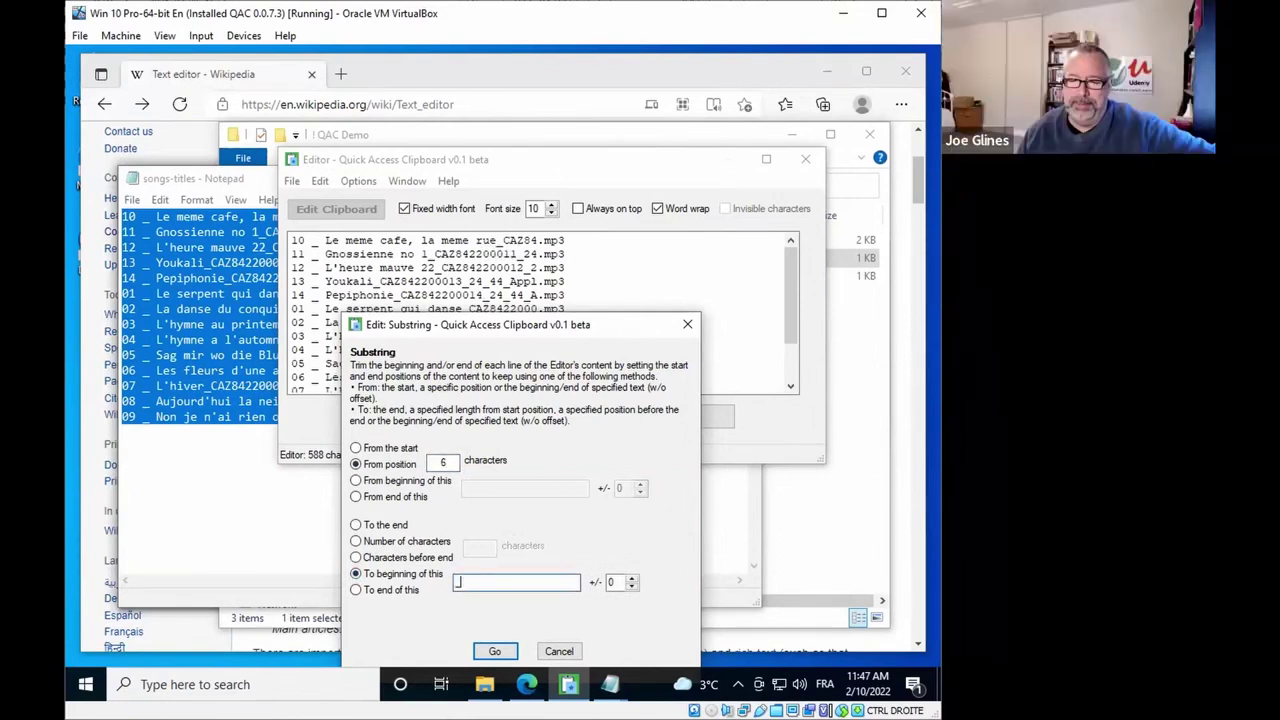
click(482, 651)
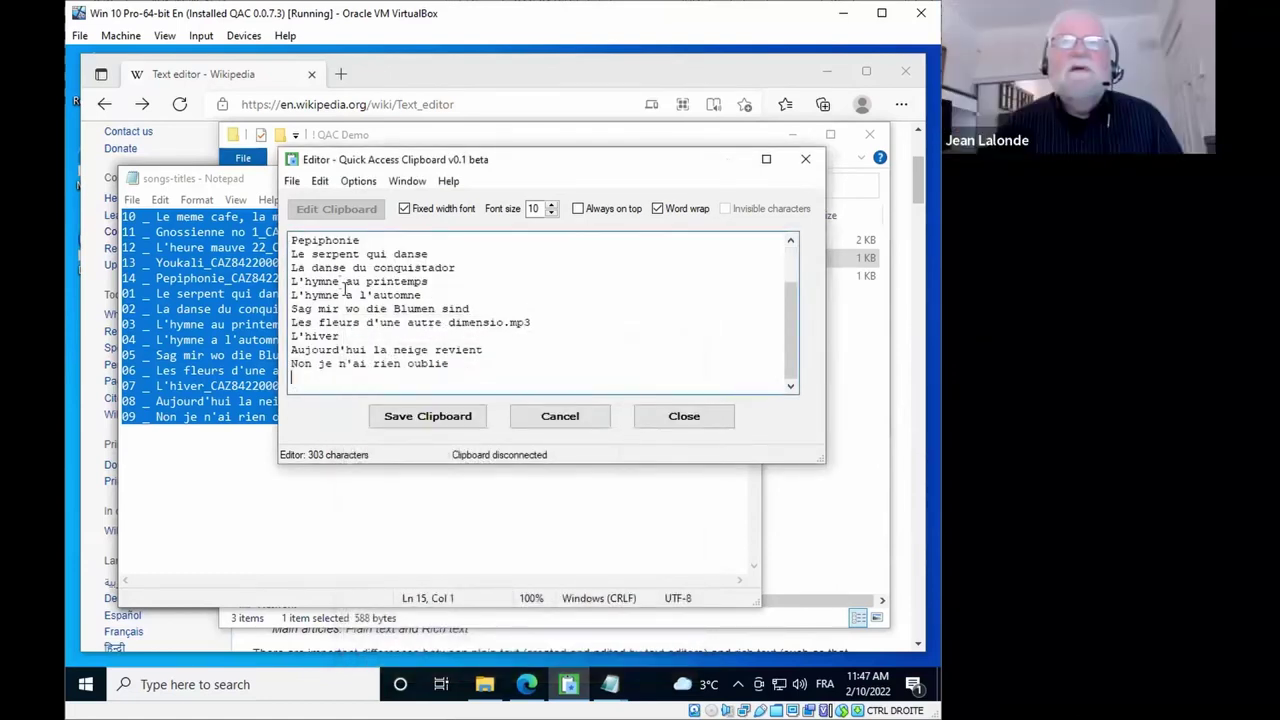
scroll(292, 242, up, 2)
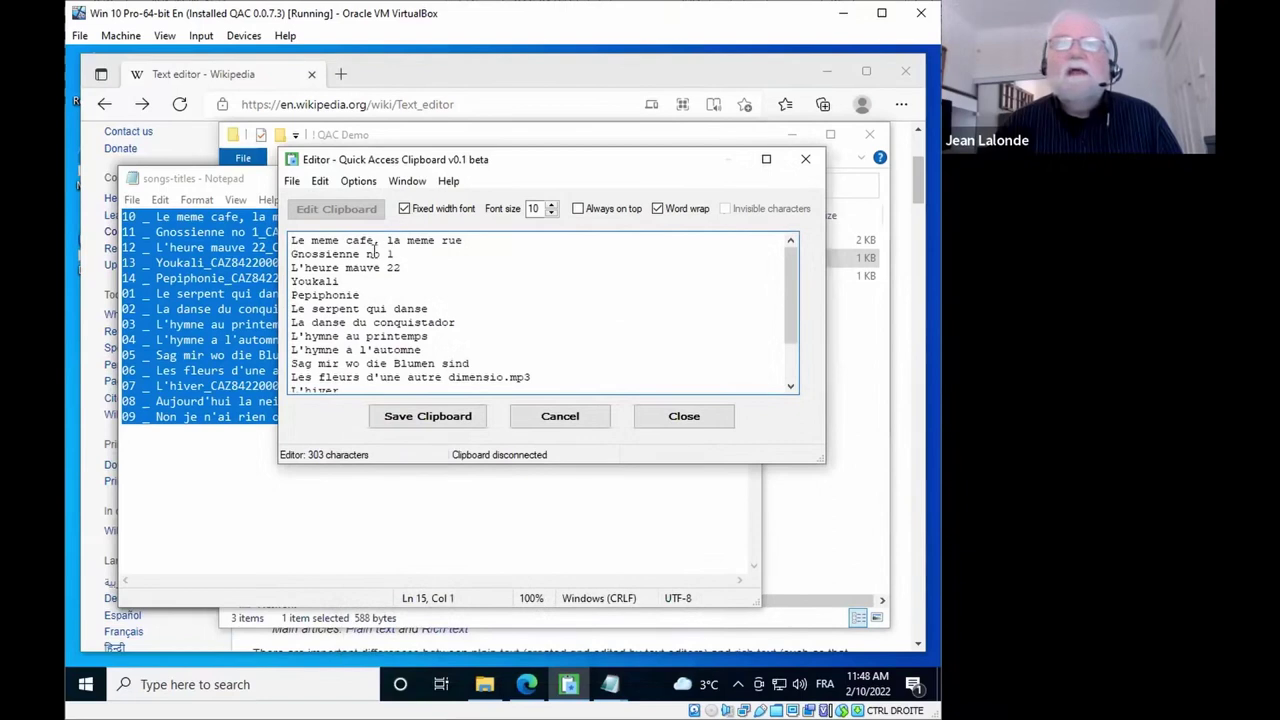
Step: Discard the trimmed titles and start editing the original clipboard text again
click(560, 416)
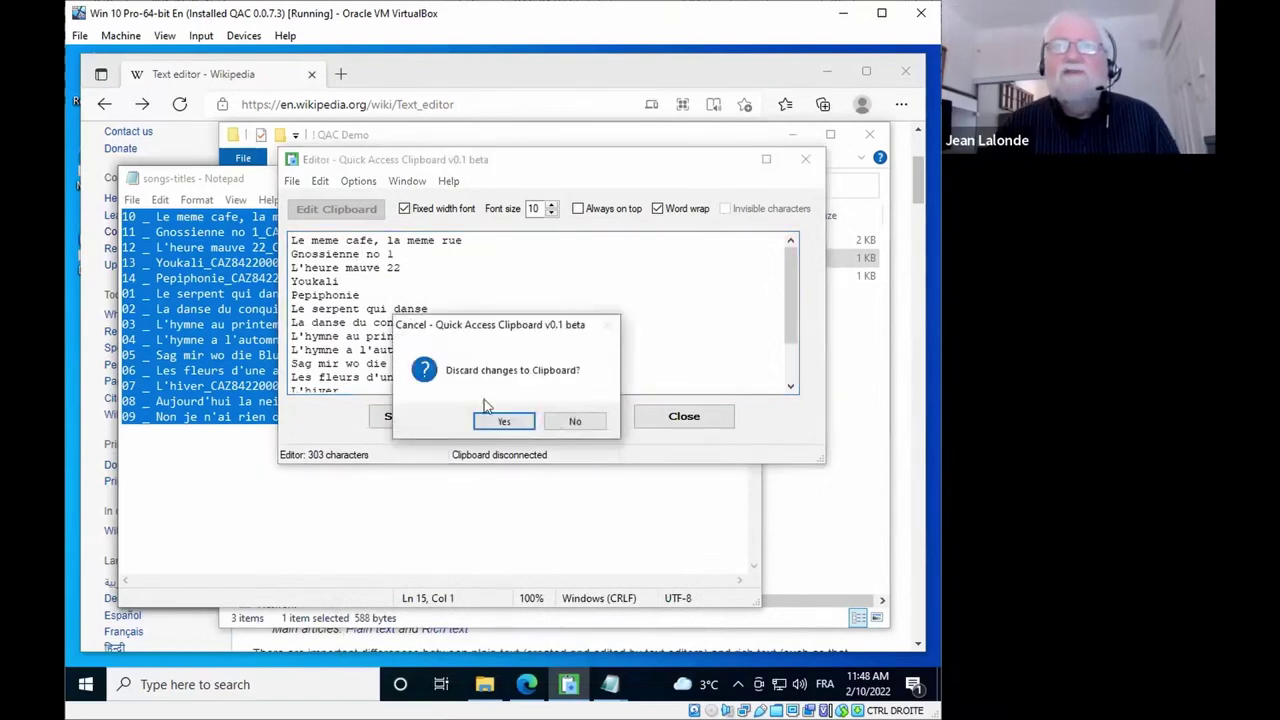
click(502, 421)
click(306, 211)
Step: Reopen Substring, try the From position option, and set the start to From beginning of this with the text "hfghgfh"
click(320, 181)
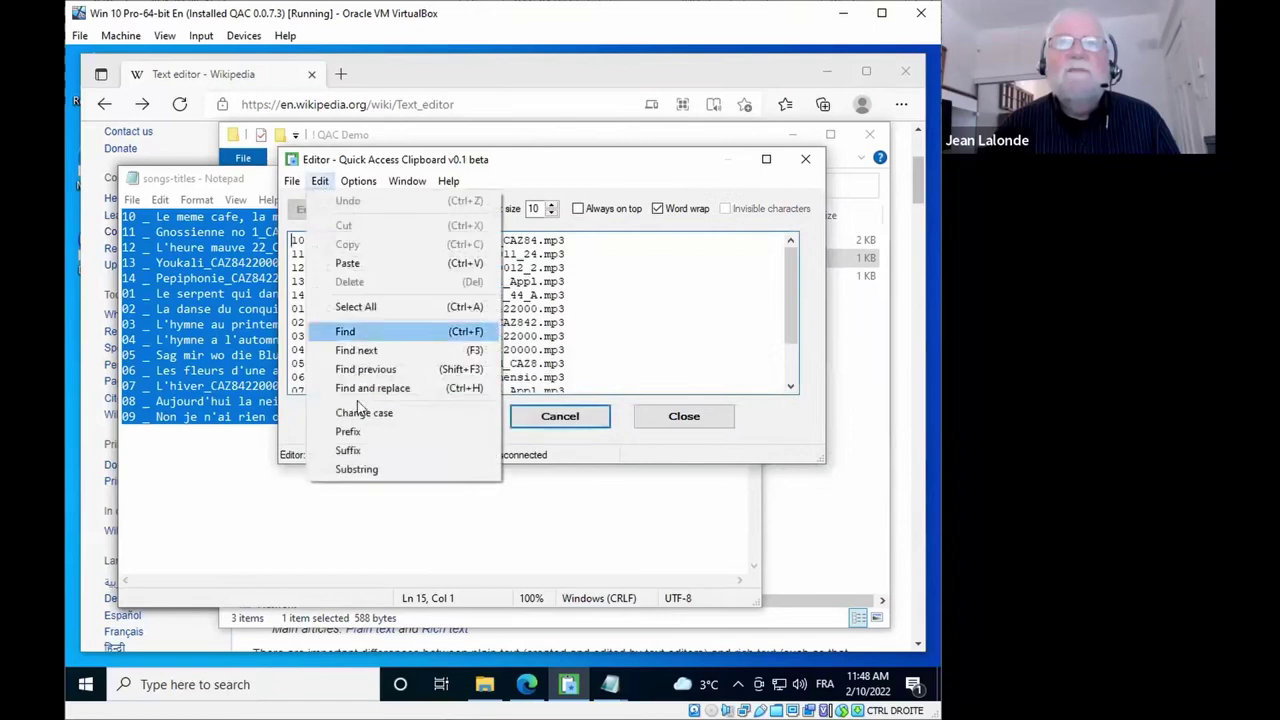
click(363, 467)
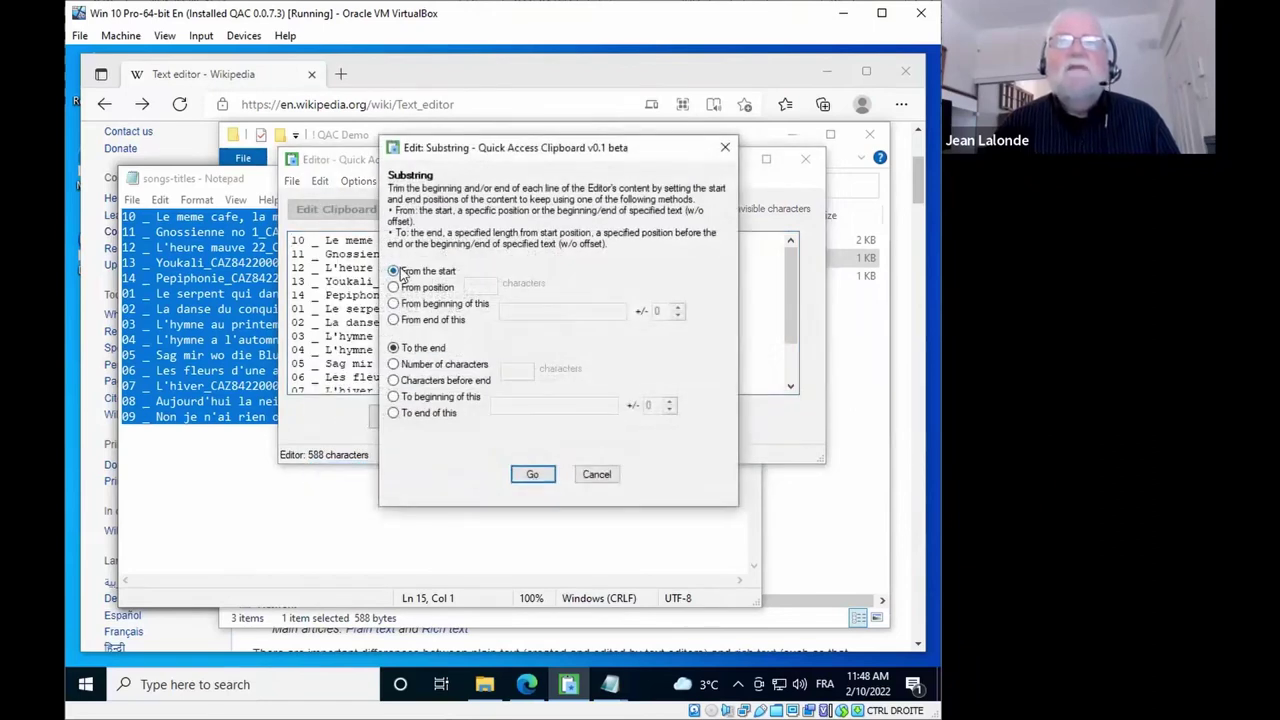
click(448, 285)
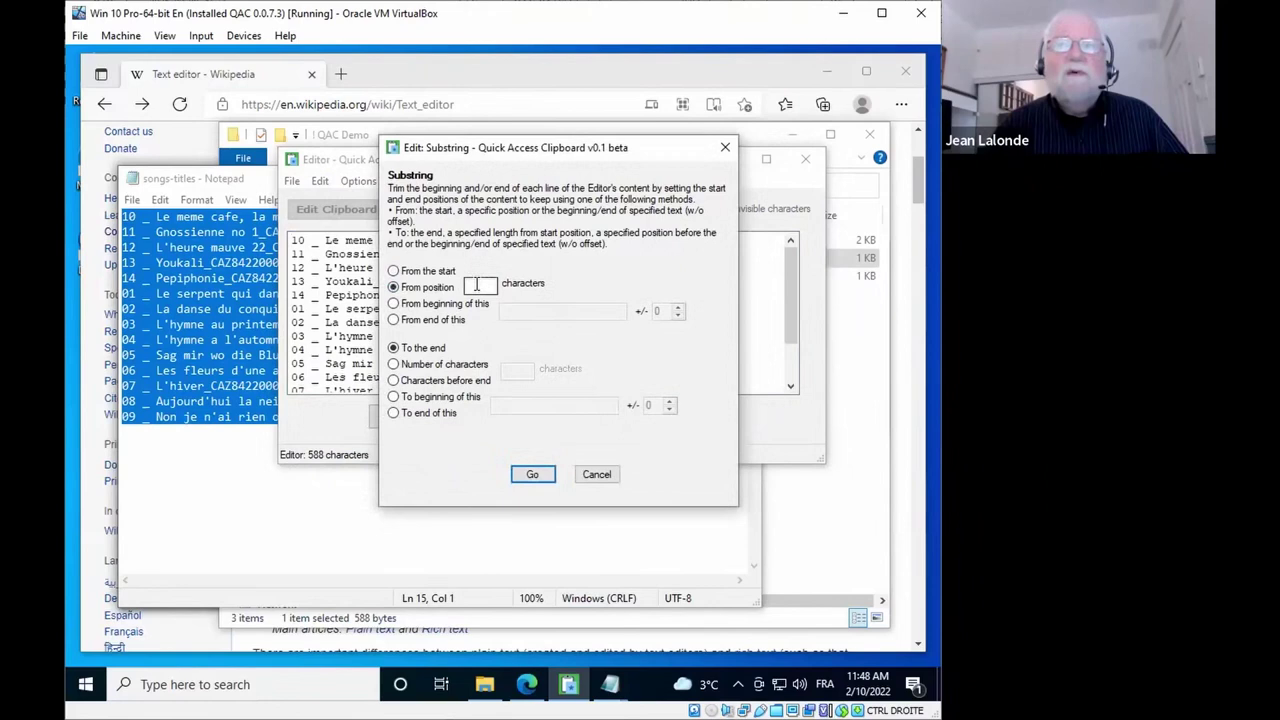
click(393, 305)
drag(500, 150, 538, 255)
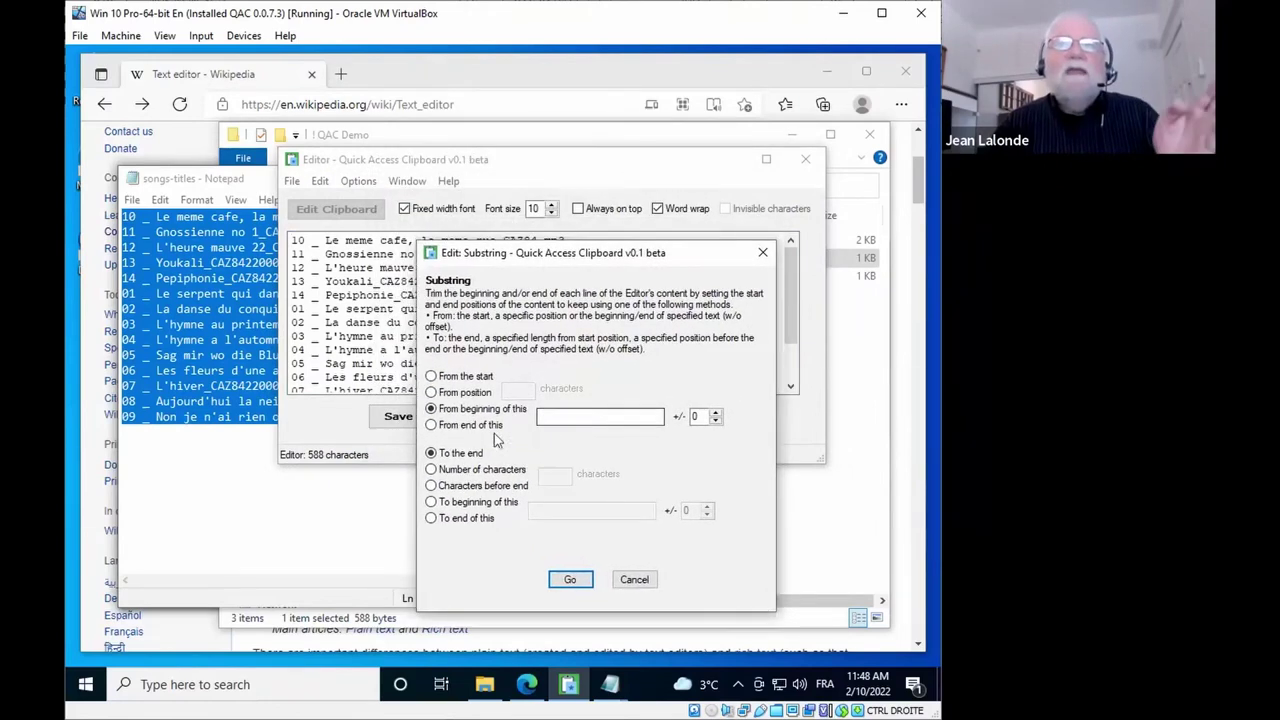
click(563, 417)
text(hfghgfh)
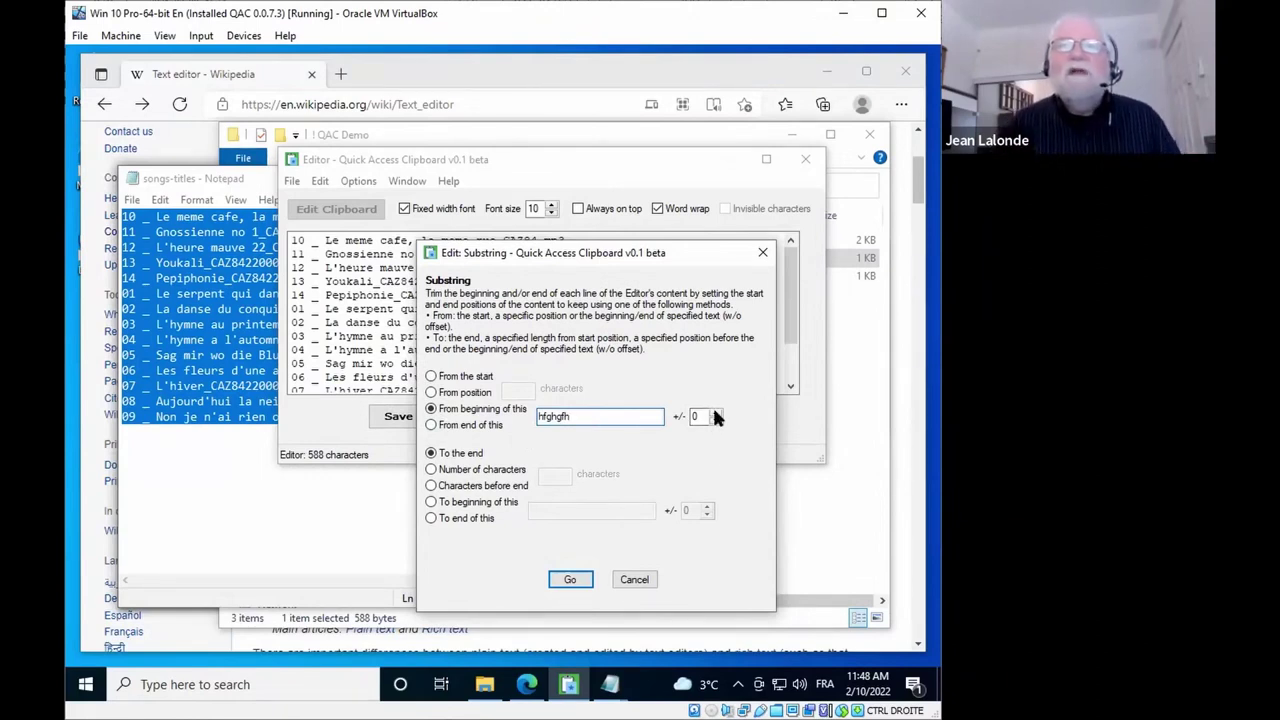
Step: Set the substring to run from the start, try Number of characters, and set the end to 5 characters before end
click(432, 375)
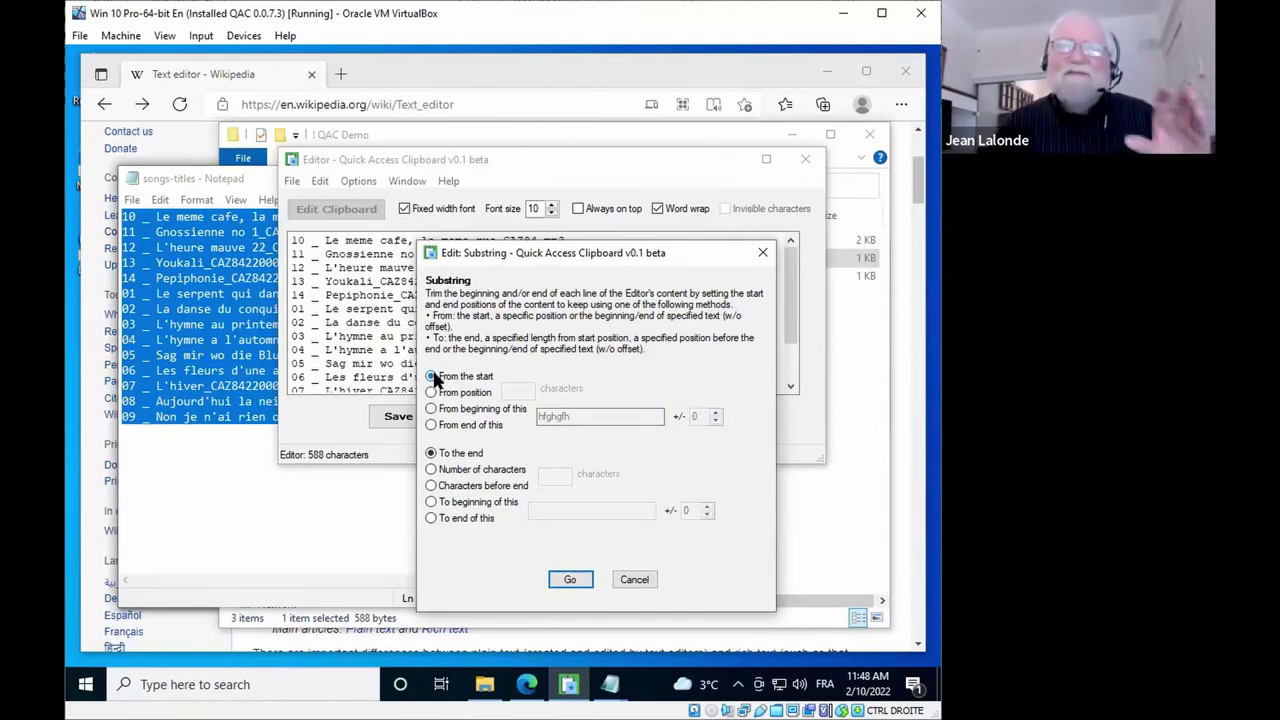
click(431, 470)
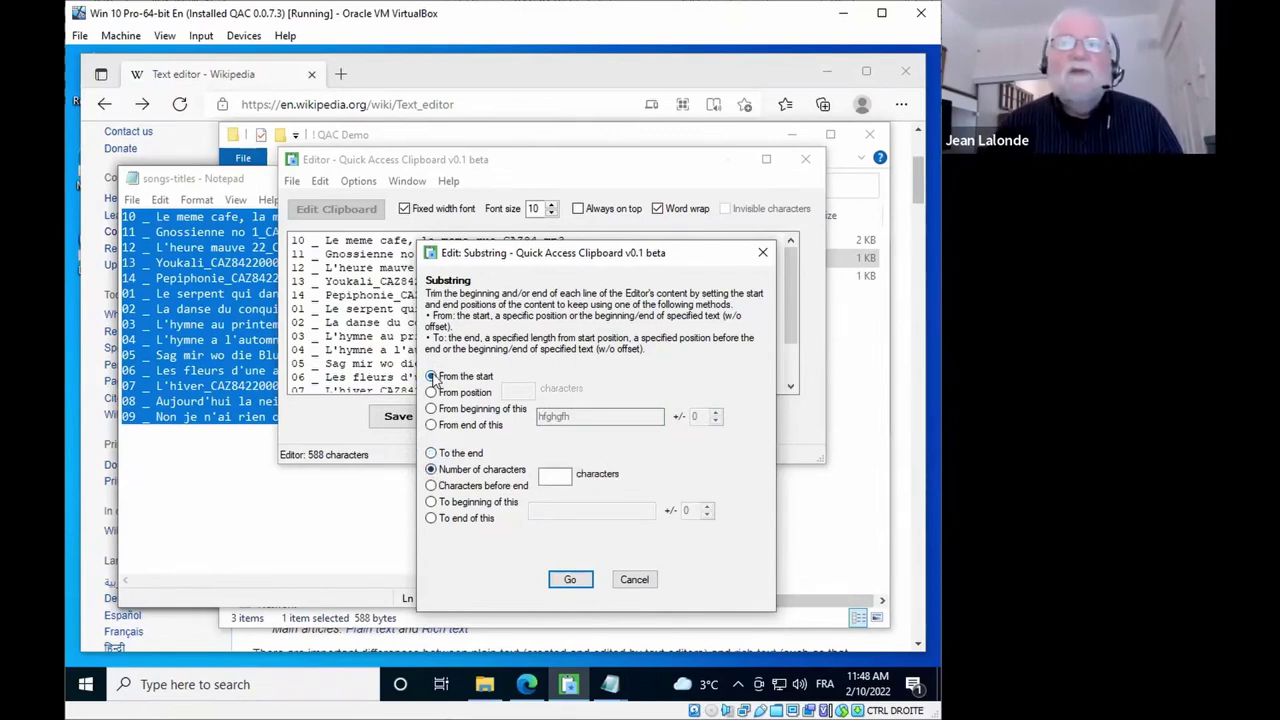
click(557, 476)
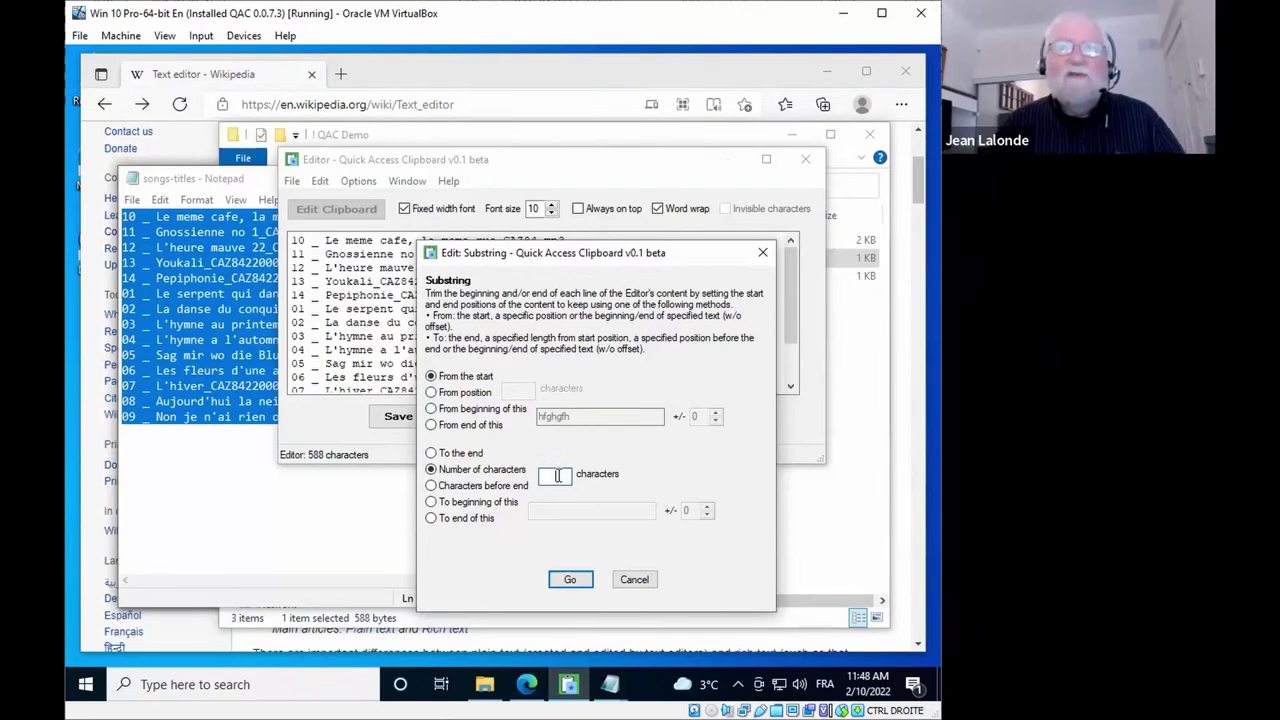
click(431, 486)
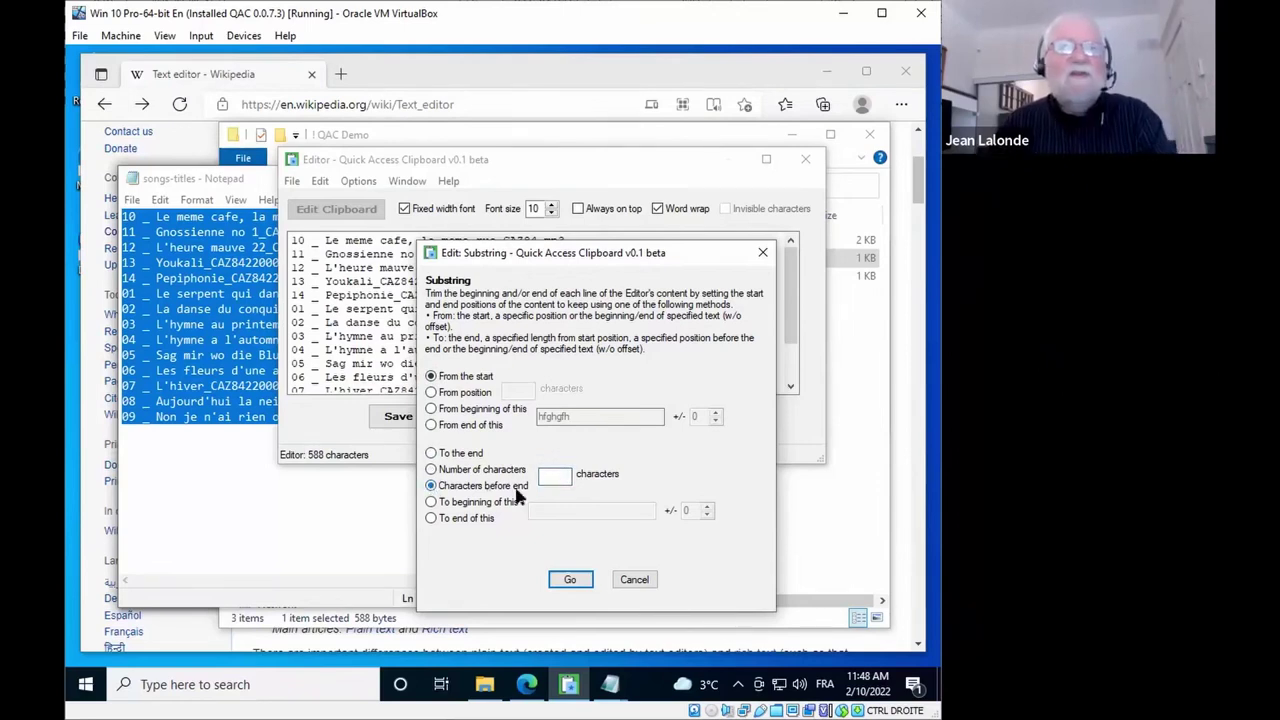
click(551, 474)
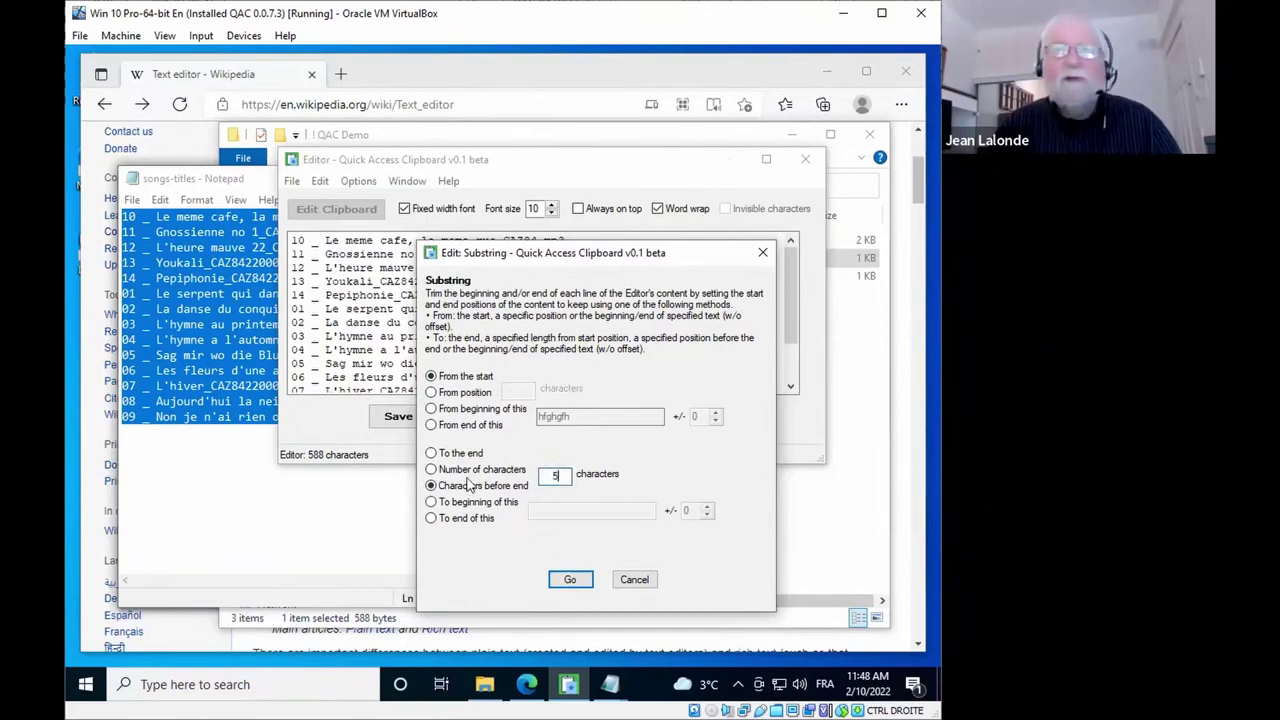
text(5)
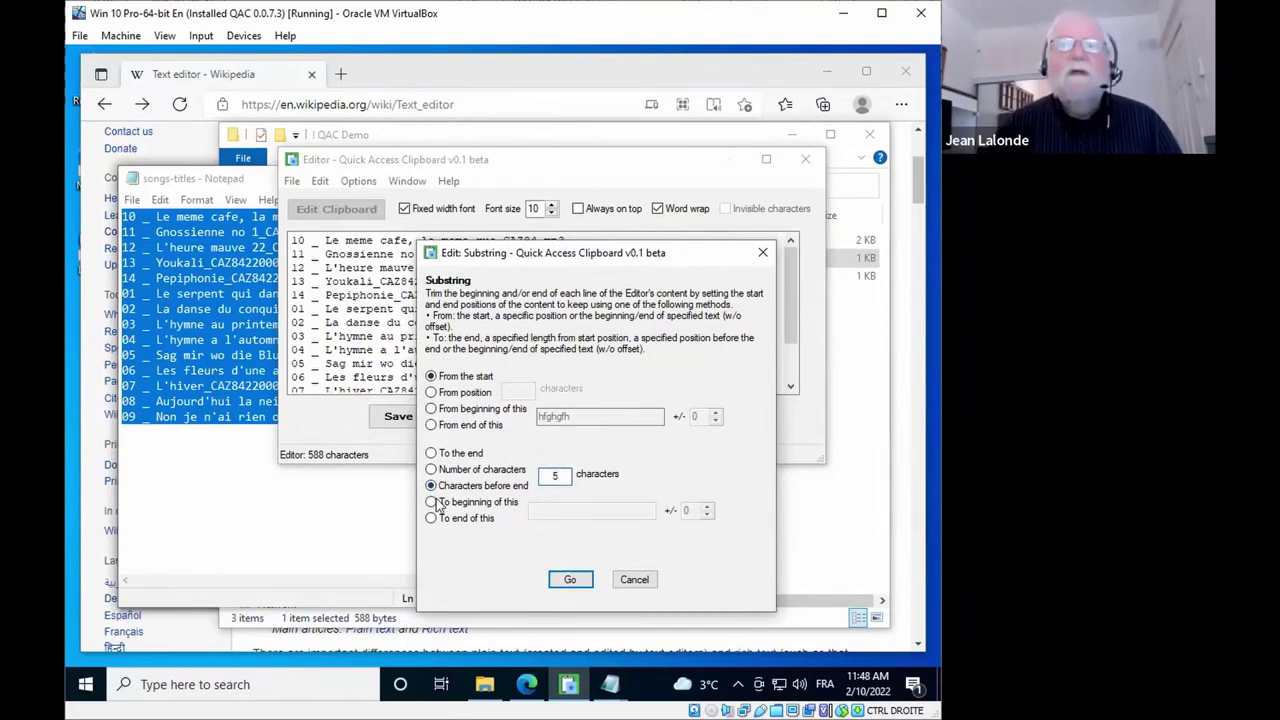
Step: Try the To beginning of this and To end of this options, and cancel the Substring dialog
click(476, 502)
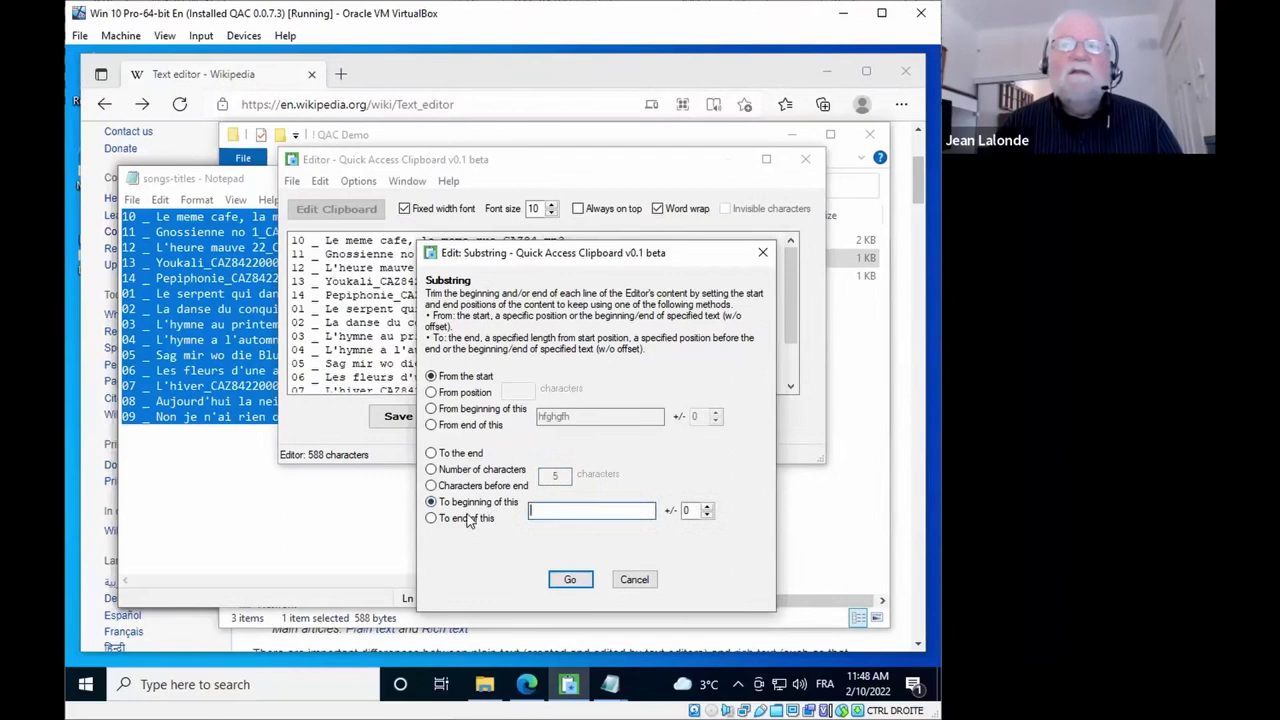
click(431, 518)
click(684, 510)
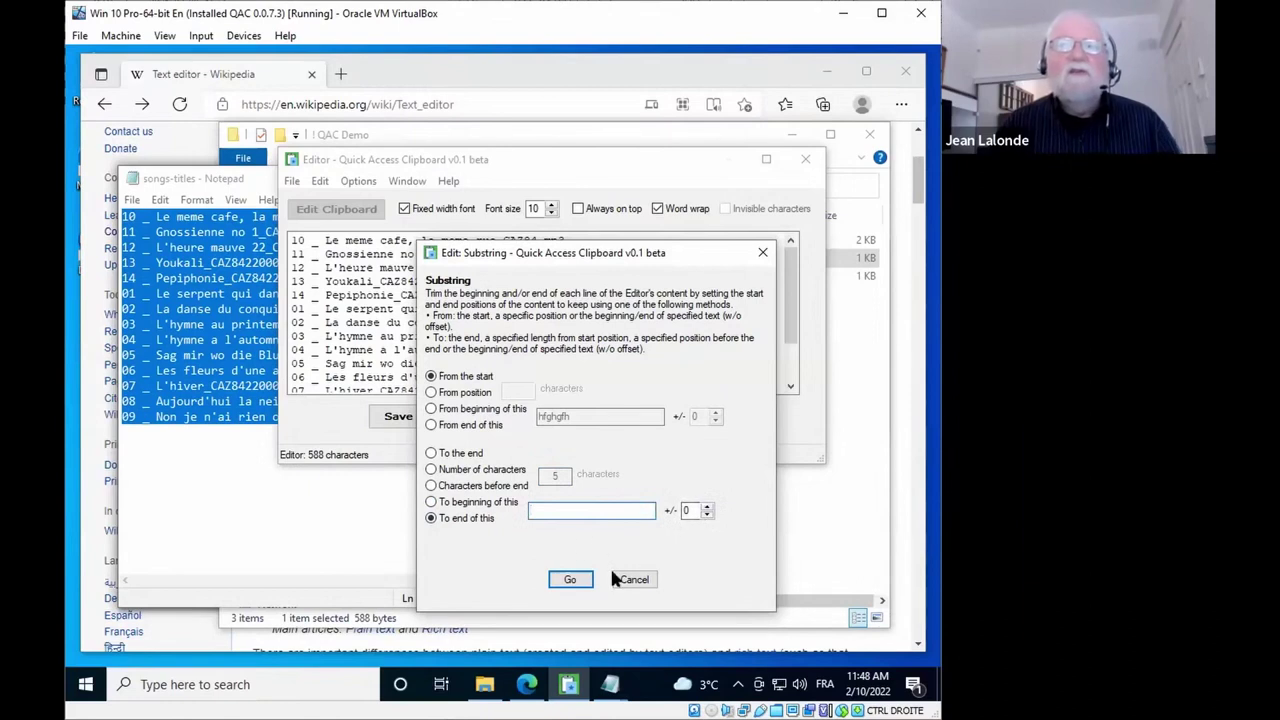
click(632, 582)
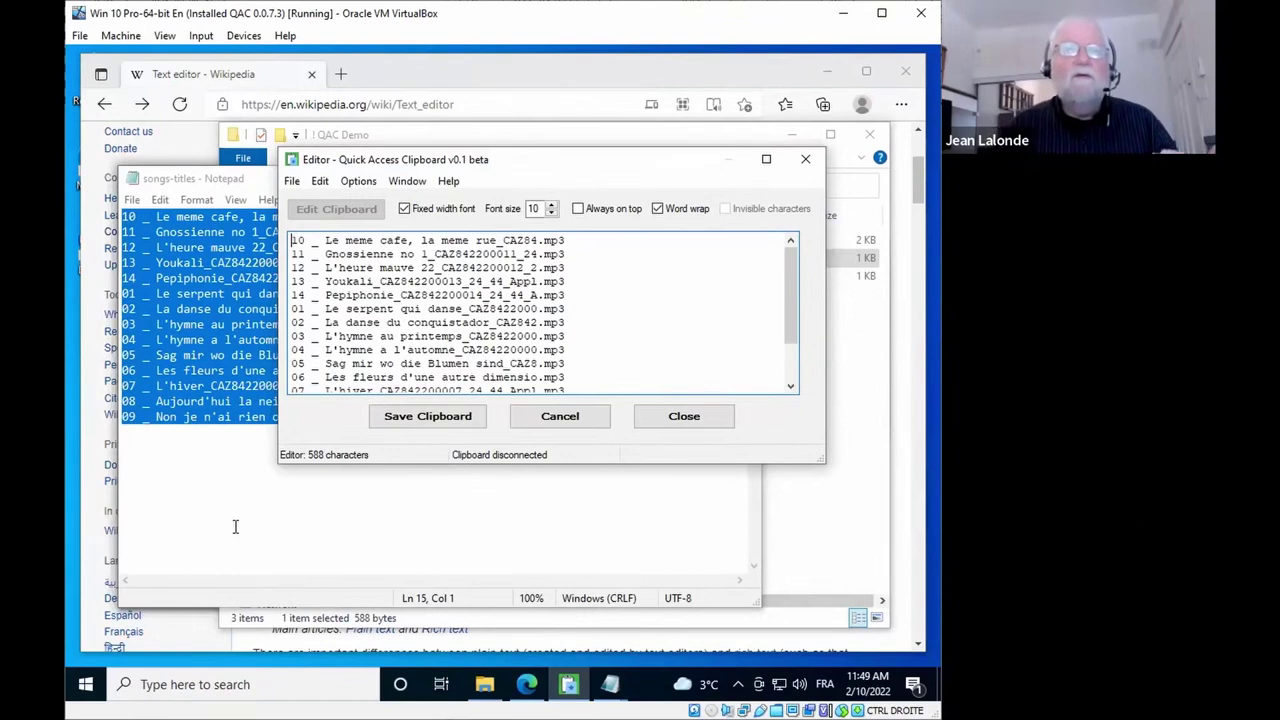
Step: Cancel the clipboard text editing and close the Editor window
click(573, 419)
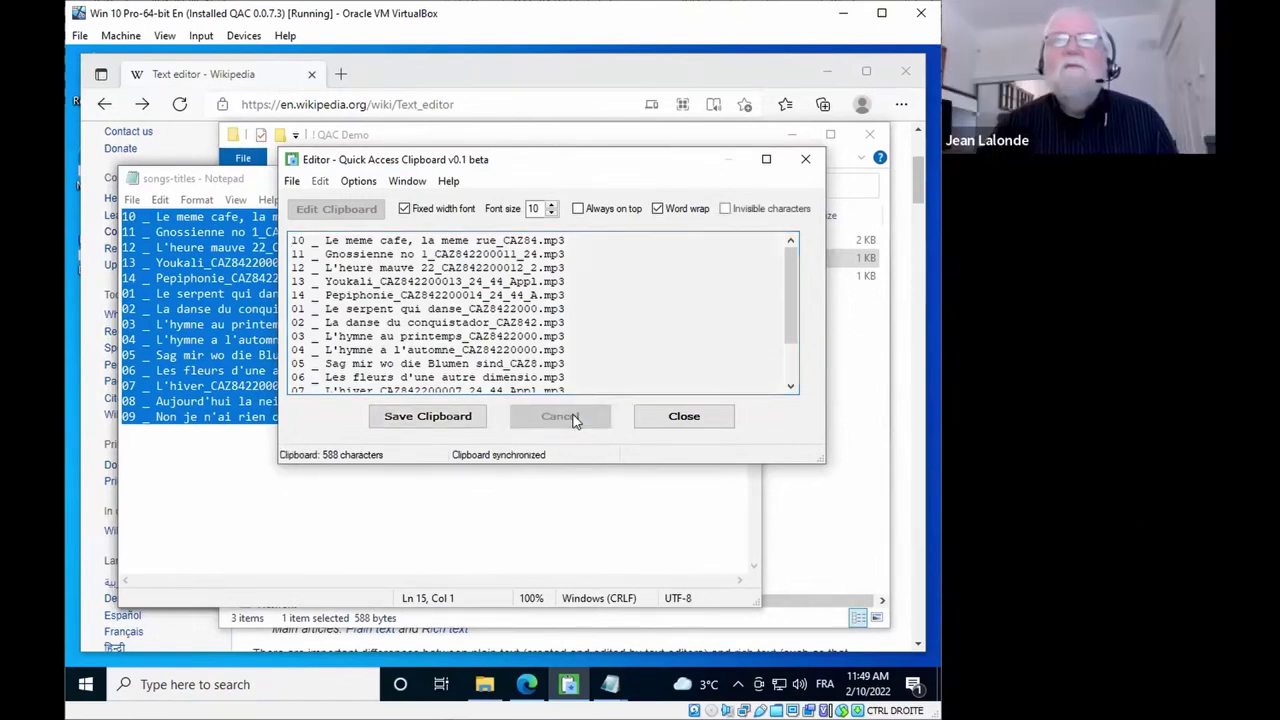
click(807, 162)
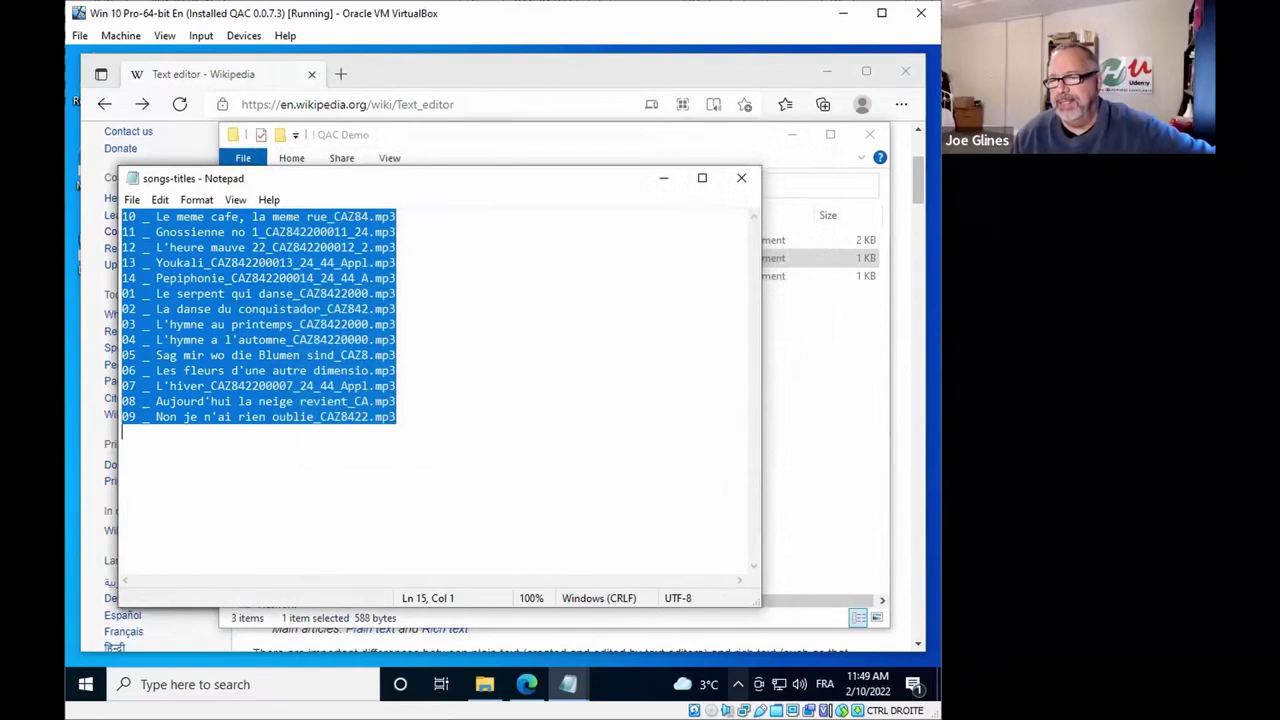
click(738, 684)
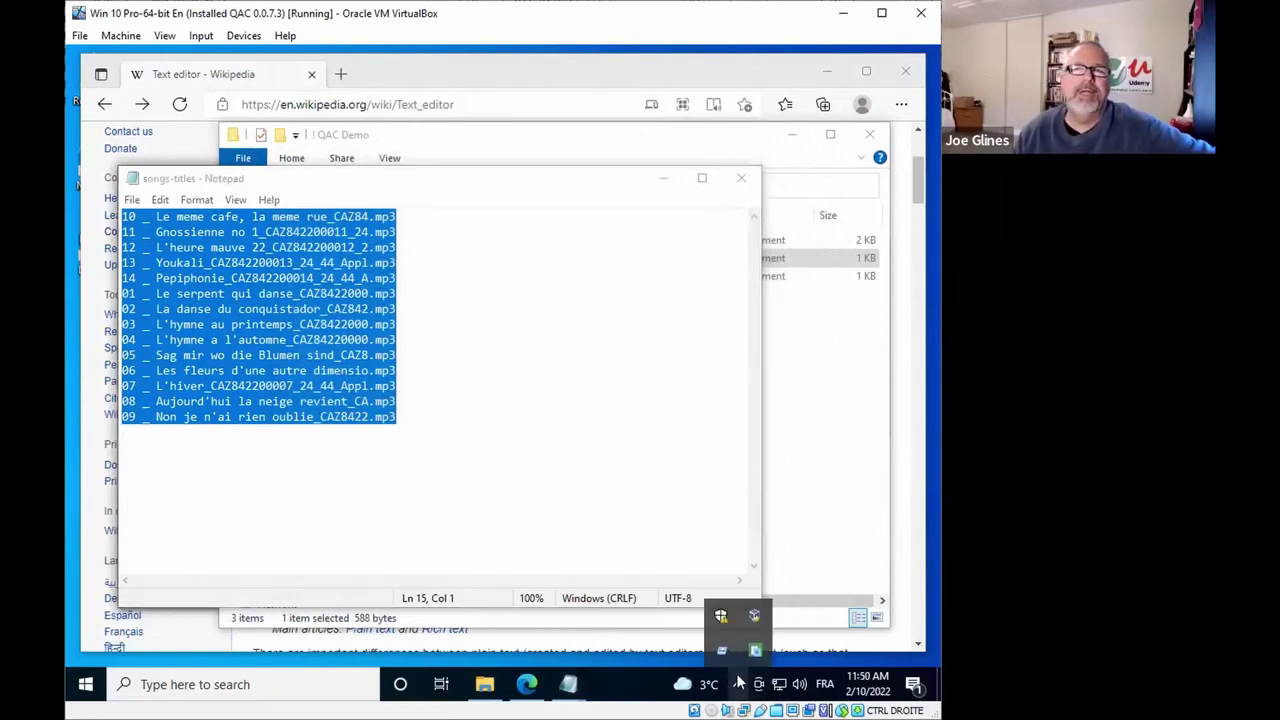
click(755, 652)
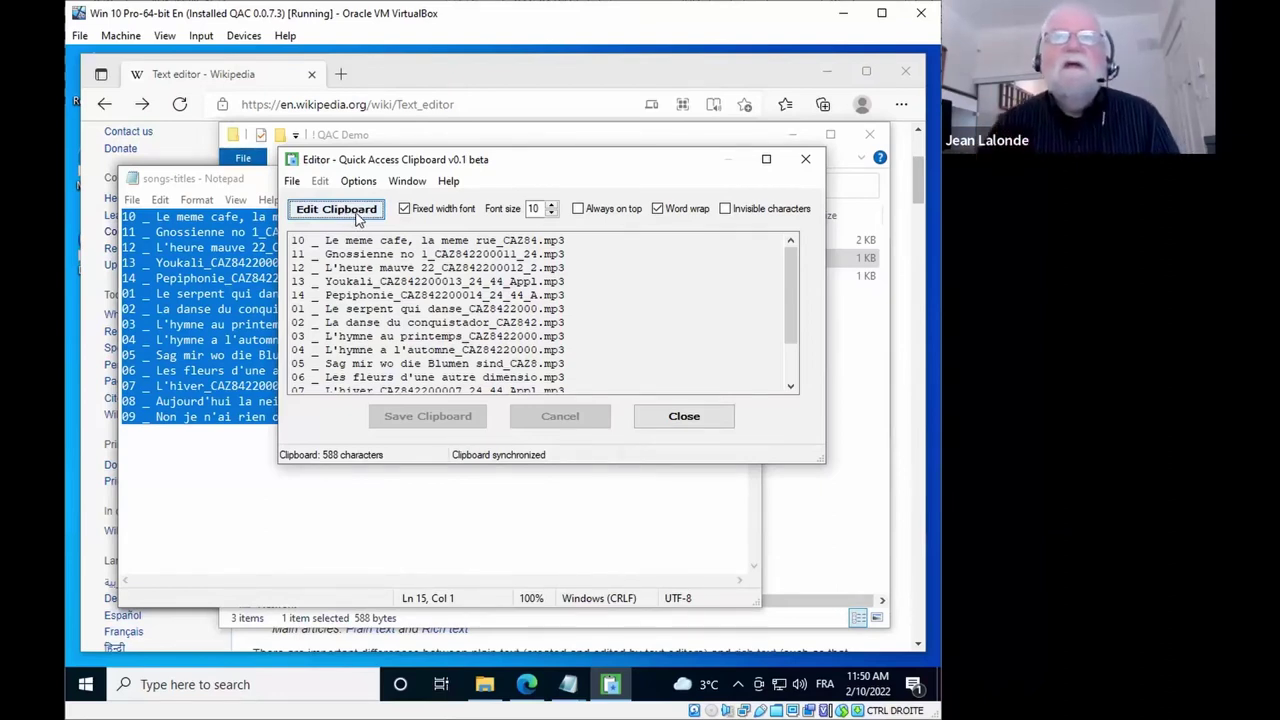
click(805, 160)
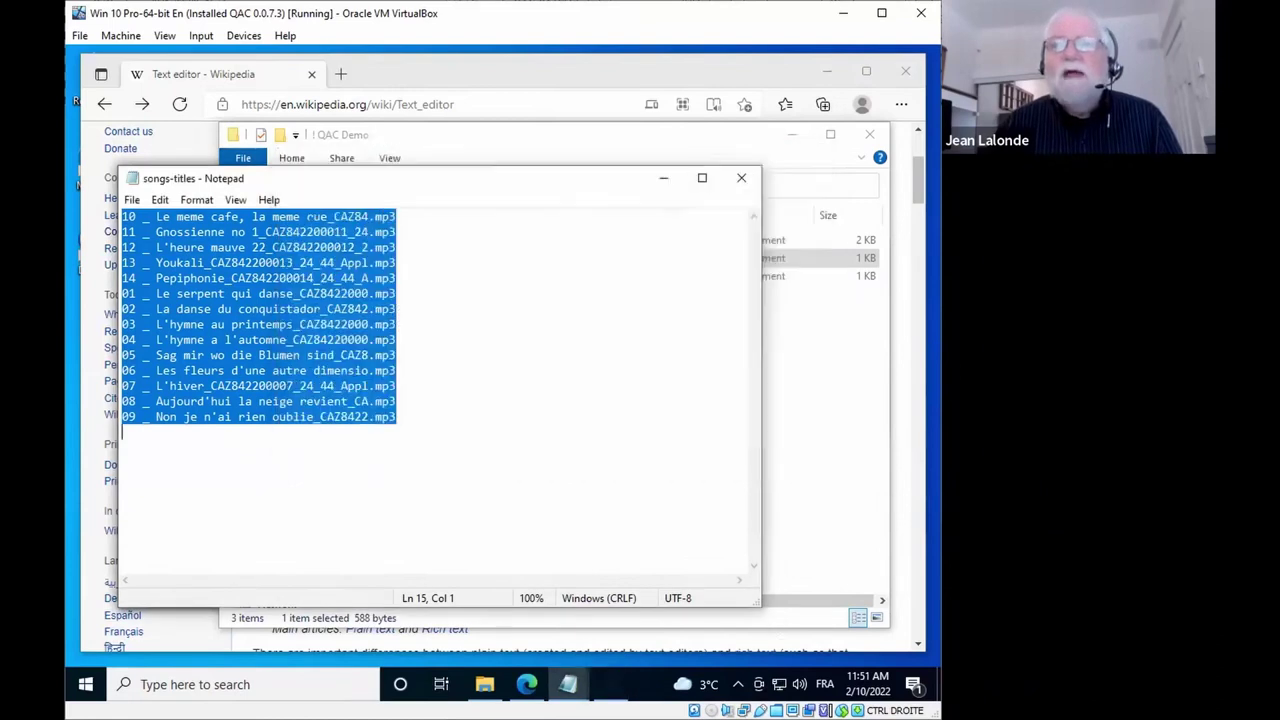
Step: Open the Quick Access Clipboard Rules window
click(737, 684)
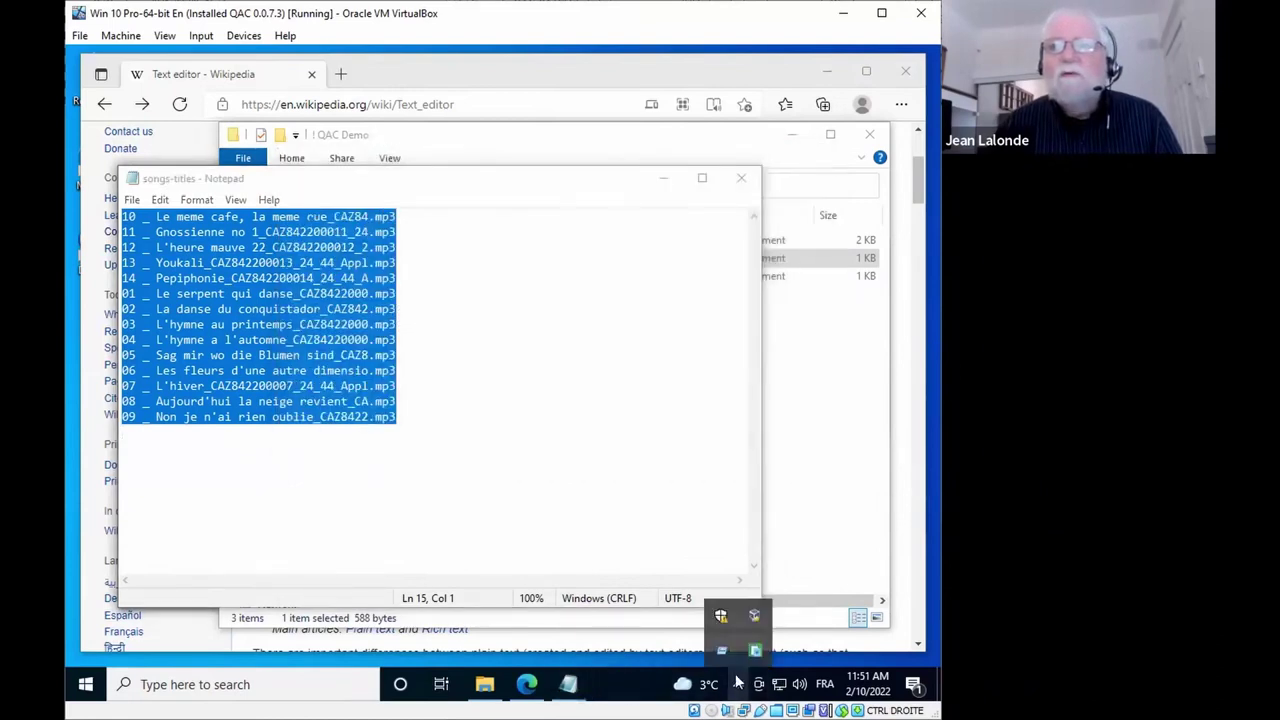
right_click(759, 653)
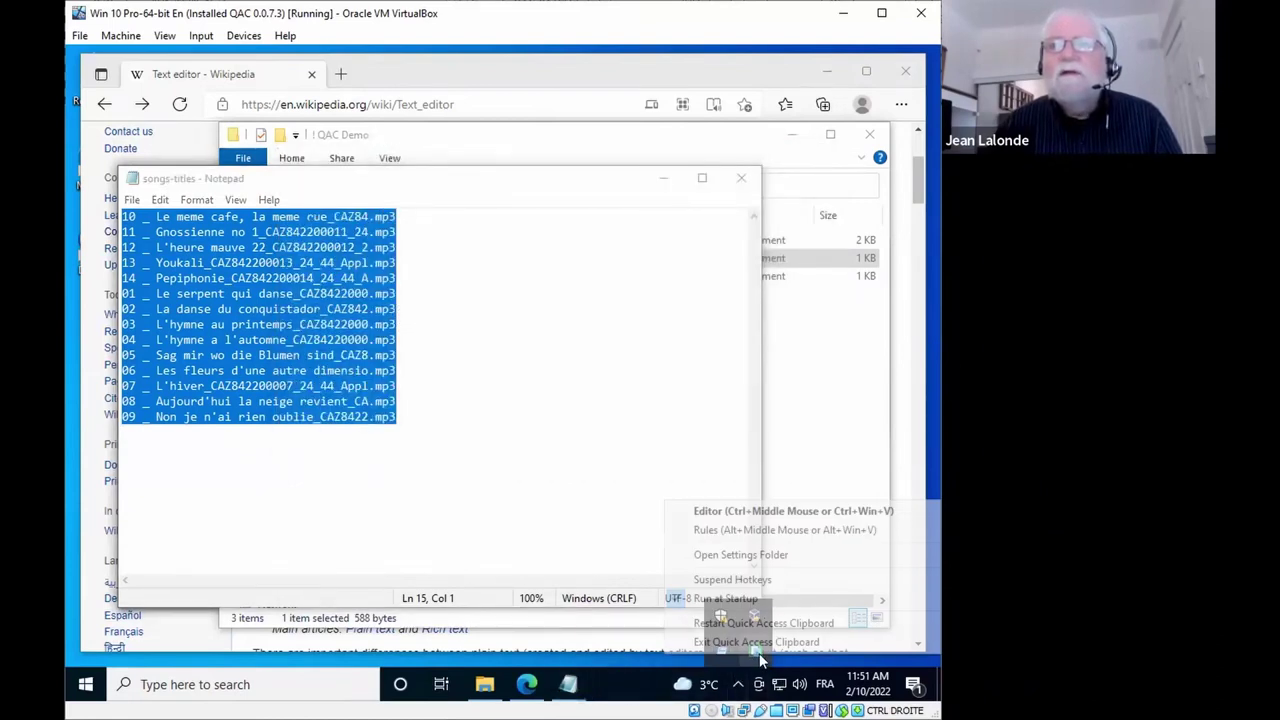
click(741, 535)
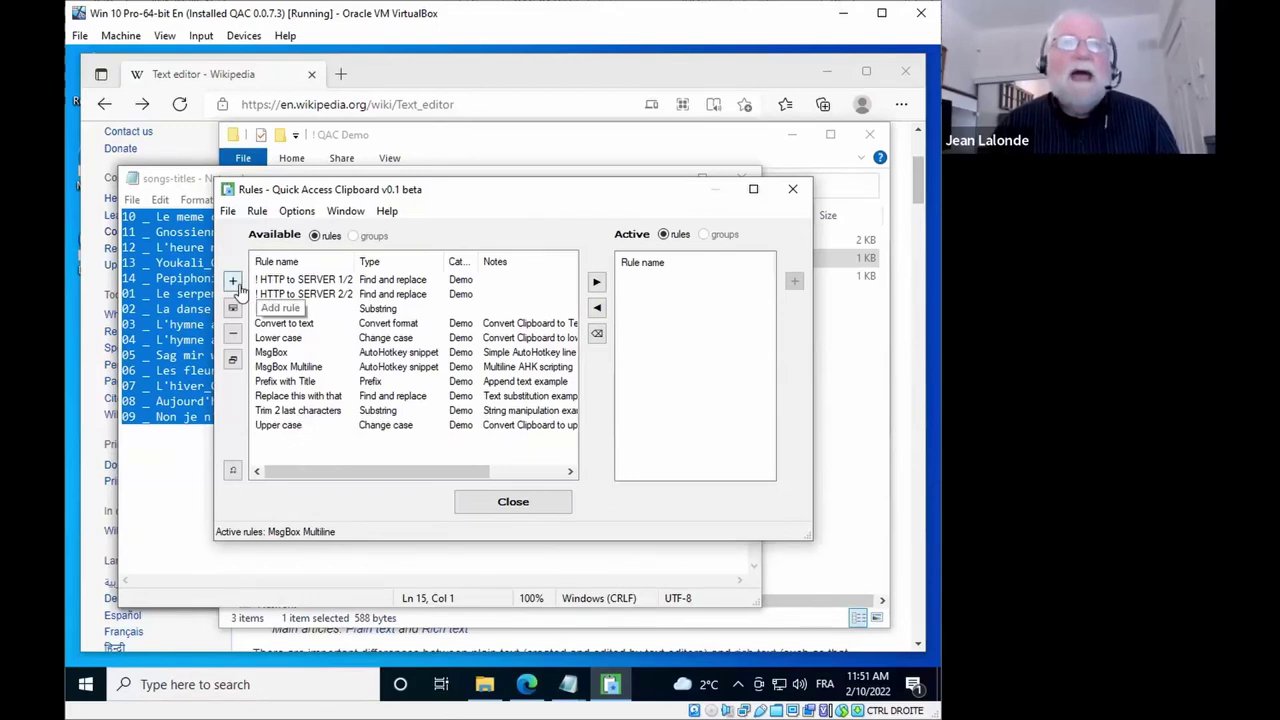
Step: Open the "! Trim songs" rule to examine its Substring settings, and cancel without changing it
click(285, 310)
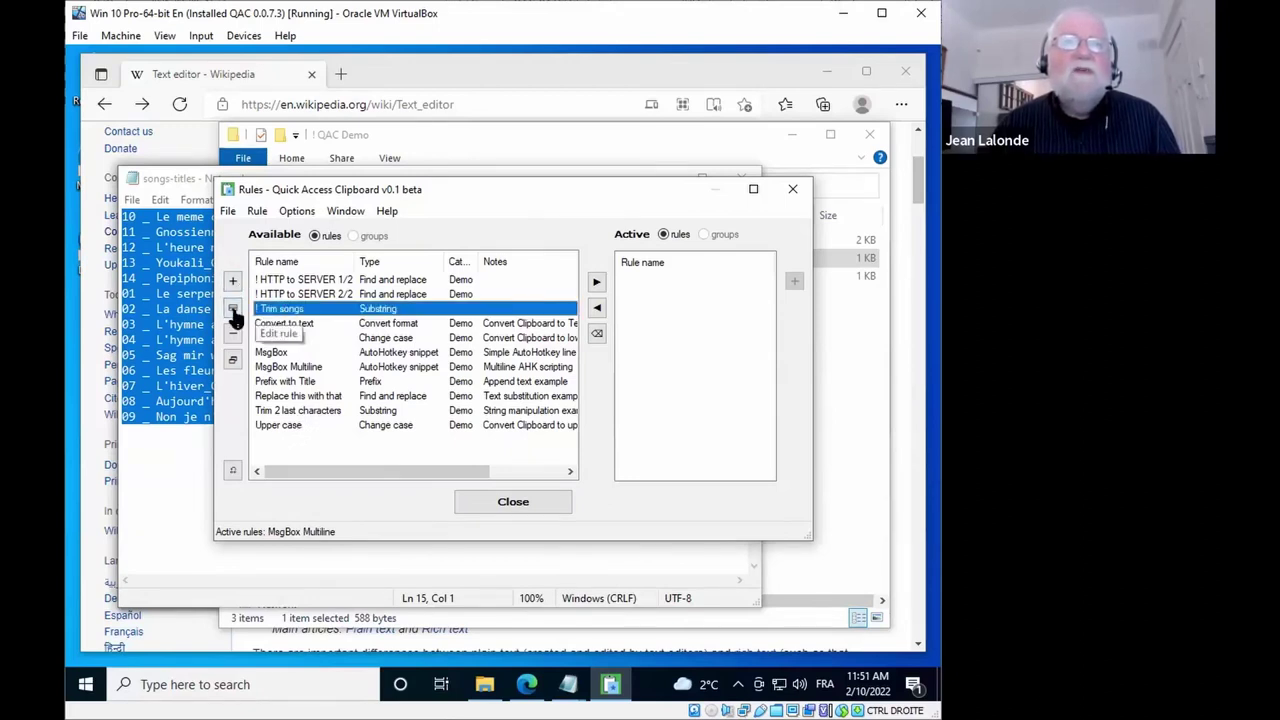
click(235, 312)
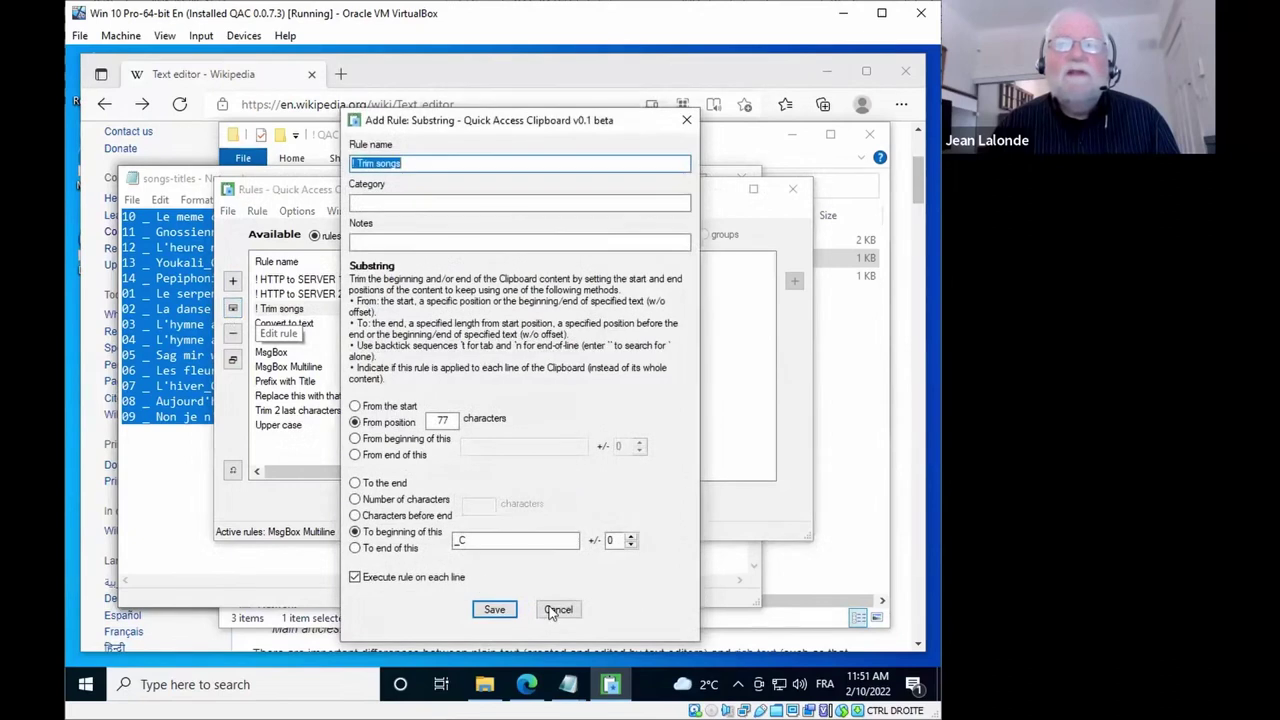
click(558, 606)
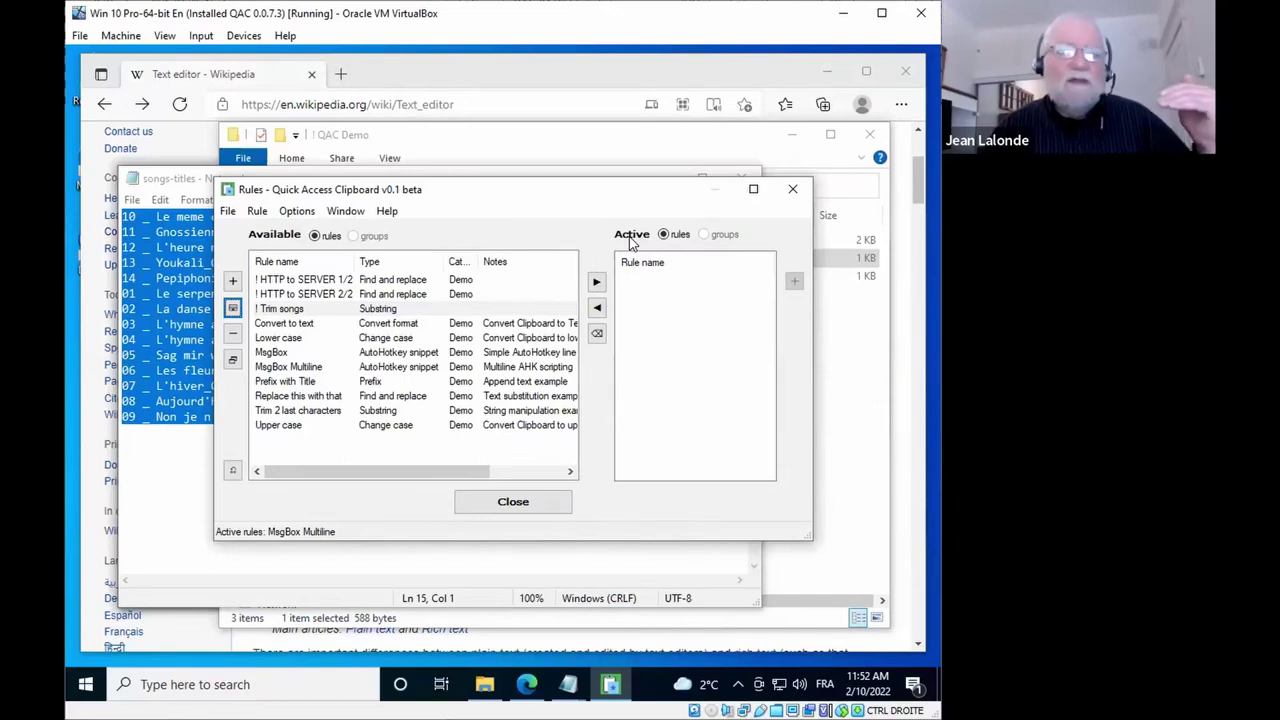
Step: Activate the Lower case rule
click(284, 339)
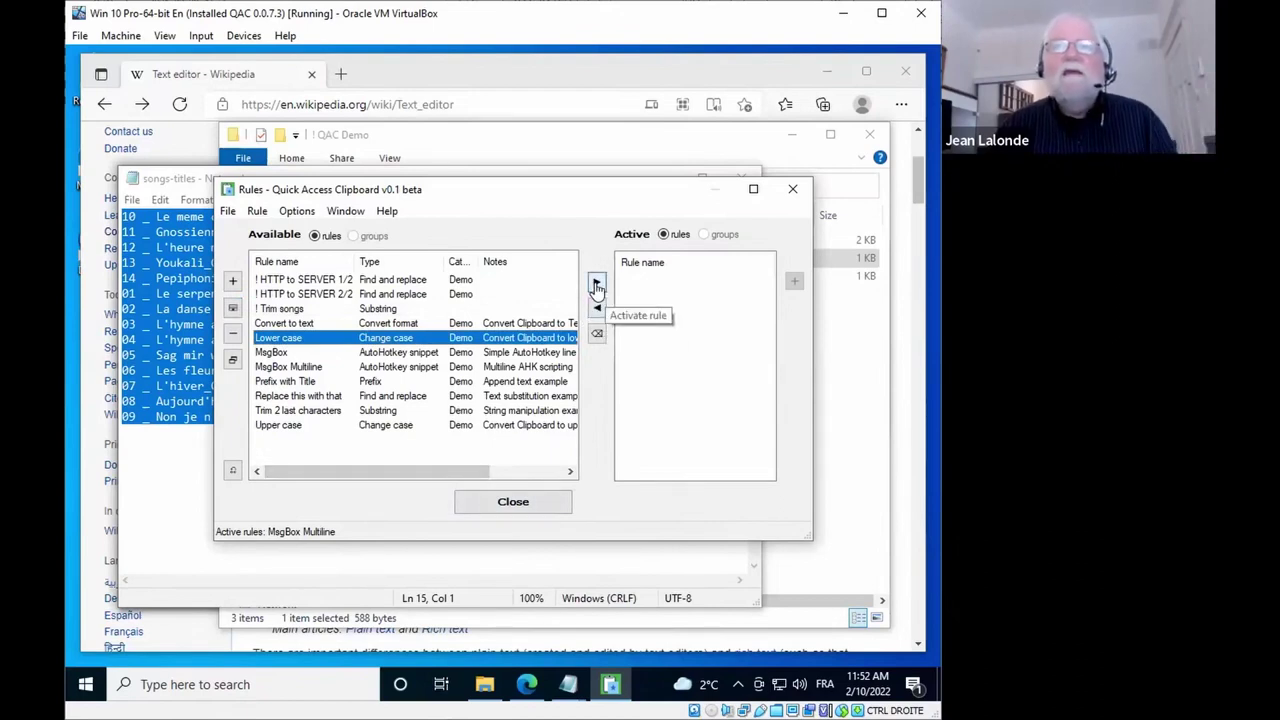
click(595, 286)
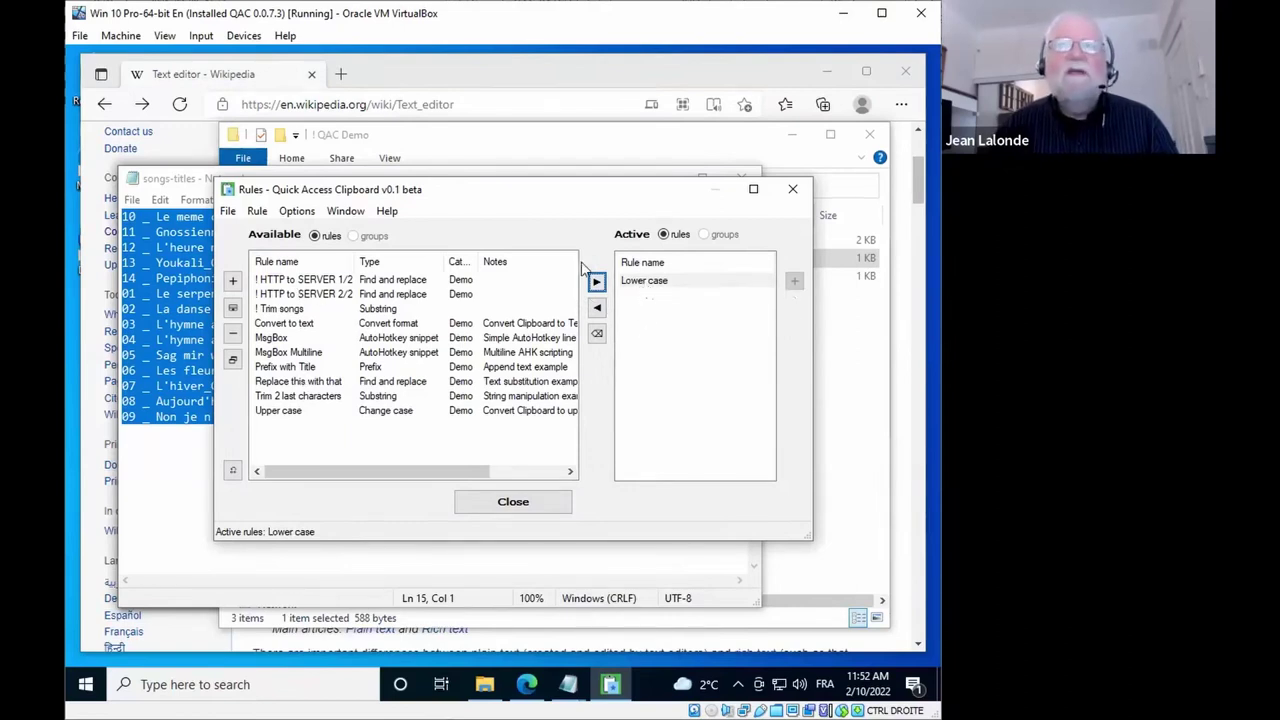
Step: Open the clipboard Editor, arrange it beside the songs-titles and Rules windows, and keep the Editor always on top
click(176, 182)
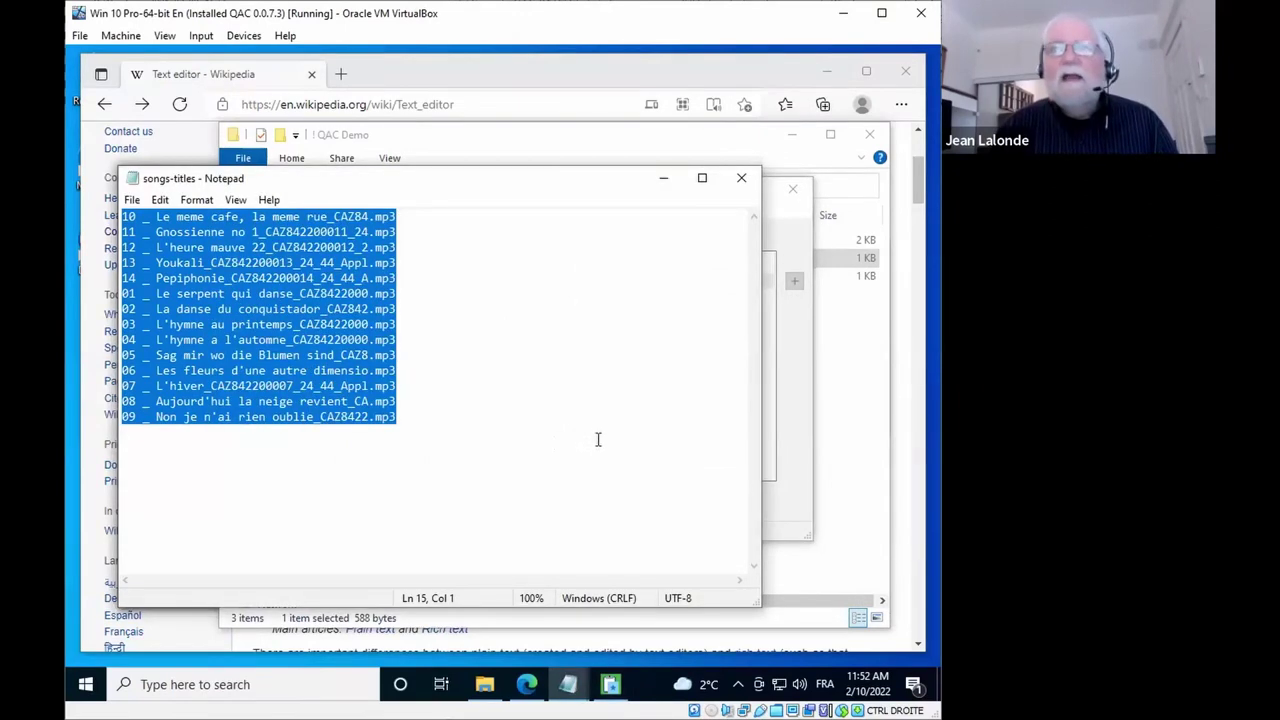
key(ctrl+shift+c)
drag(420, 163, 526, 367)
drag(530, 182, 501, 385)
drag(460, 190, 402, 73)
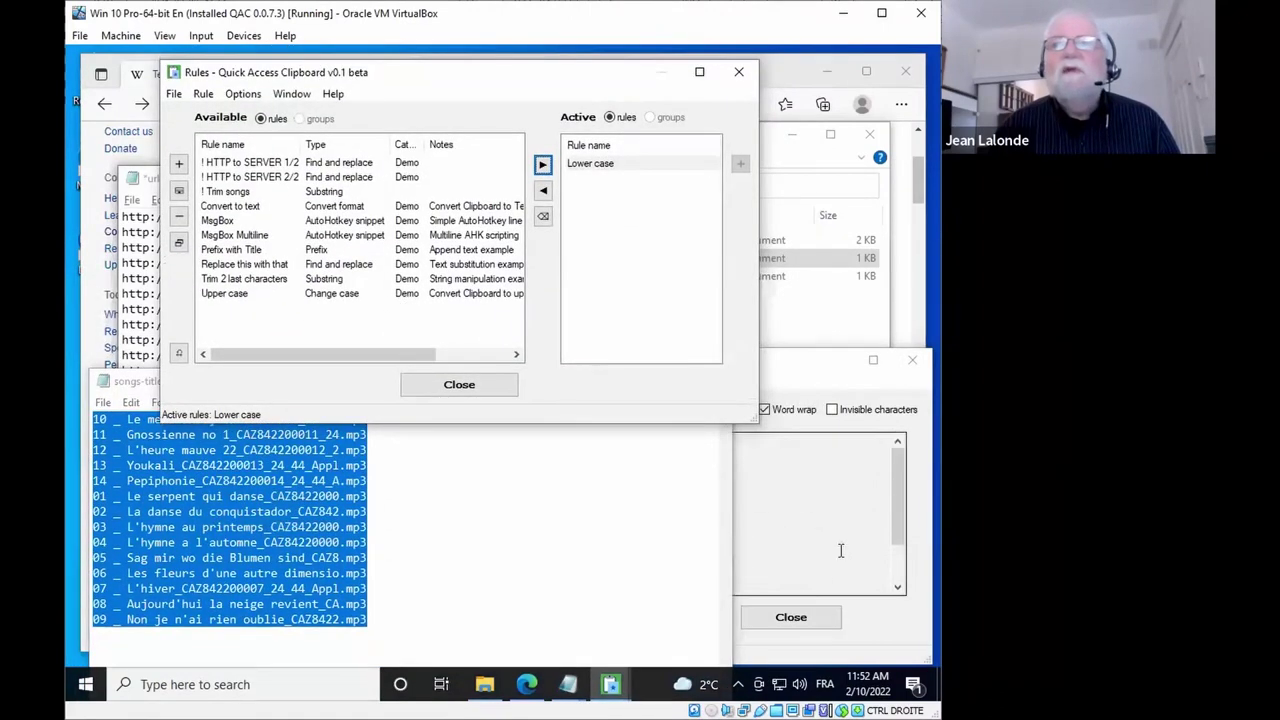
click(840, 550)
click(680, 406)
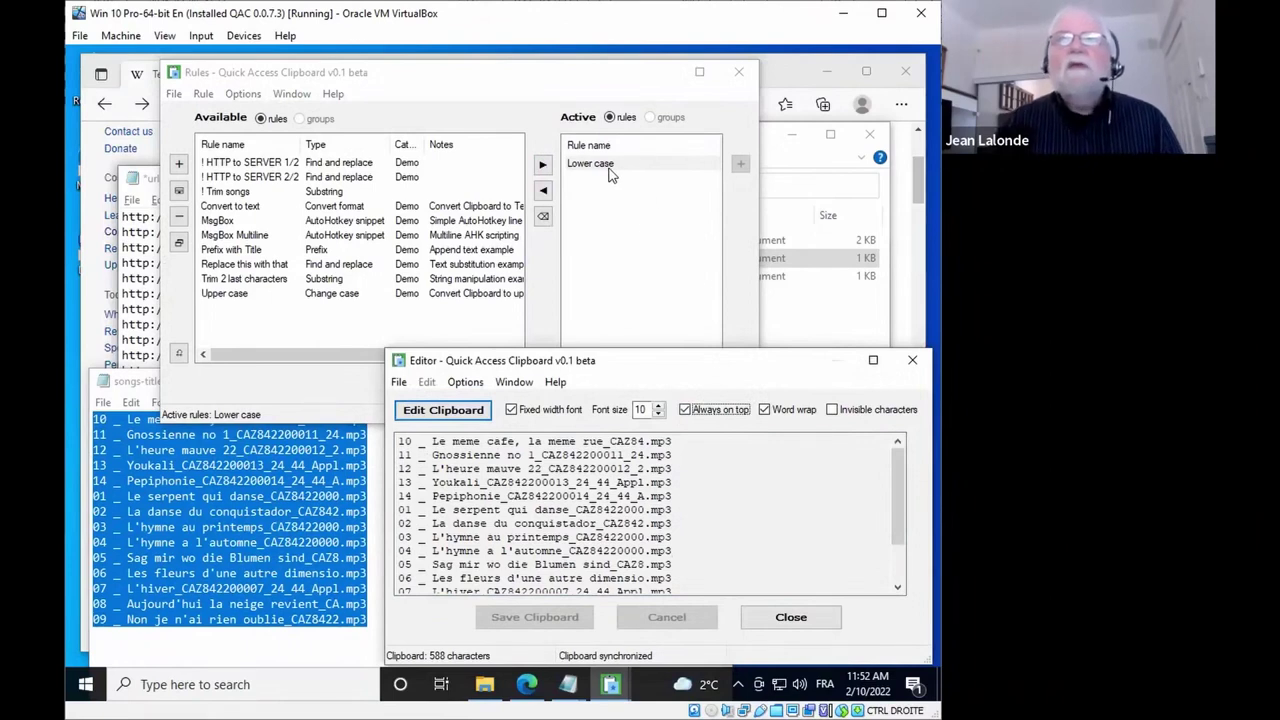
Step: Copy "L'heure mauve 22_CAZ842200012_2.mp3" from songs-titles to test the Lower case rule, and deactivate that rule
click(192, 466)
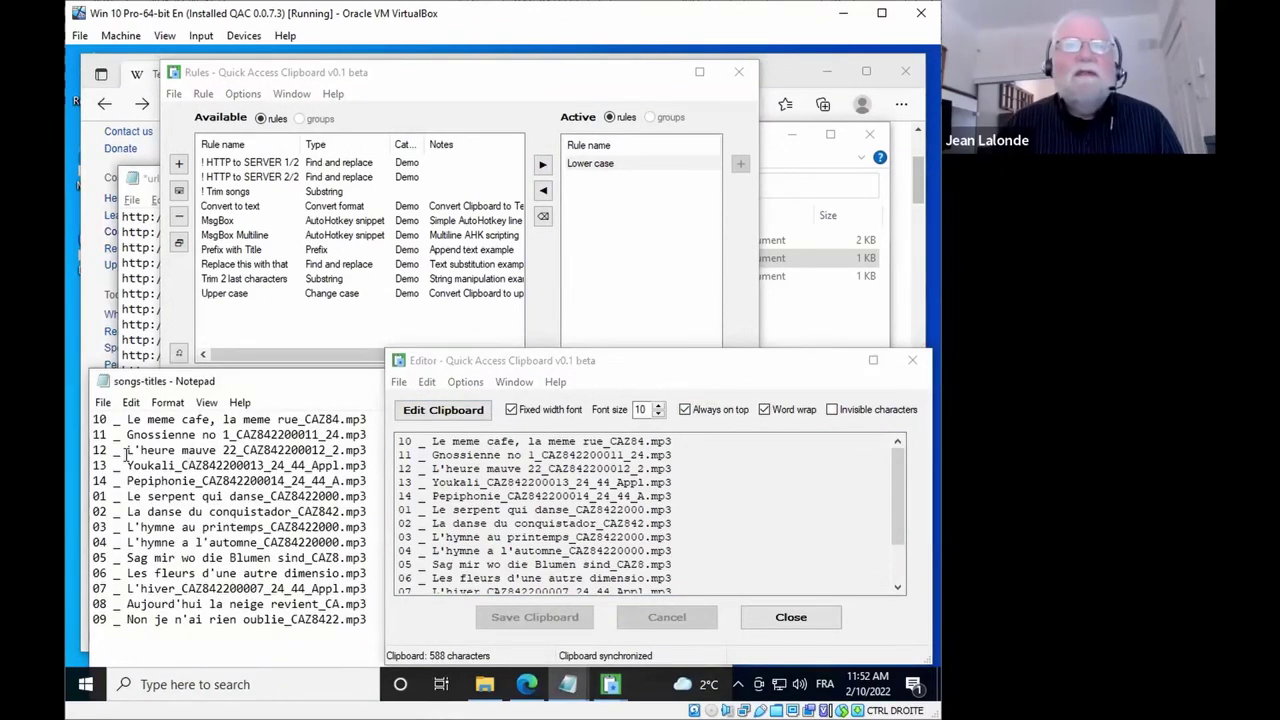
drag(127, 450, 368, 451)
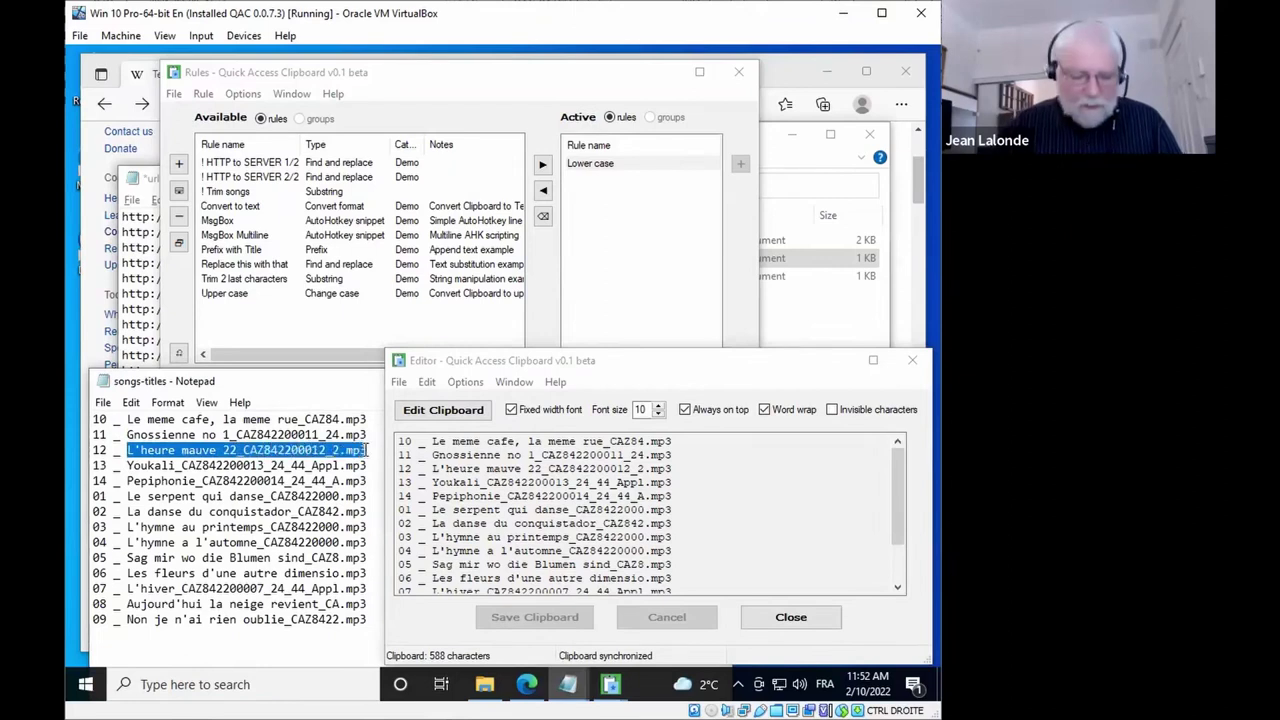
key(ctrl+c)
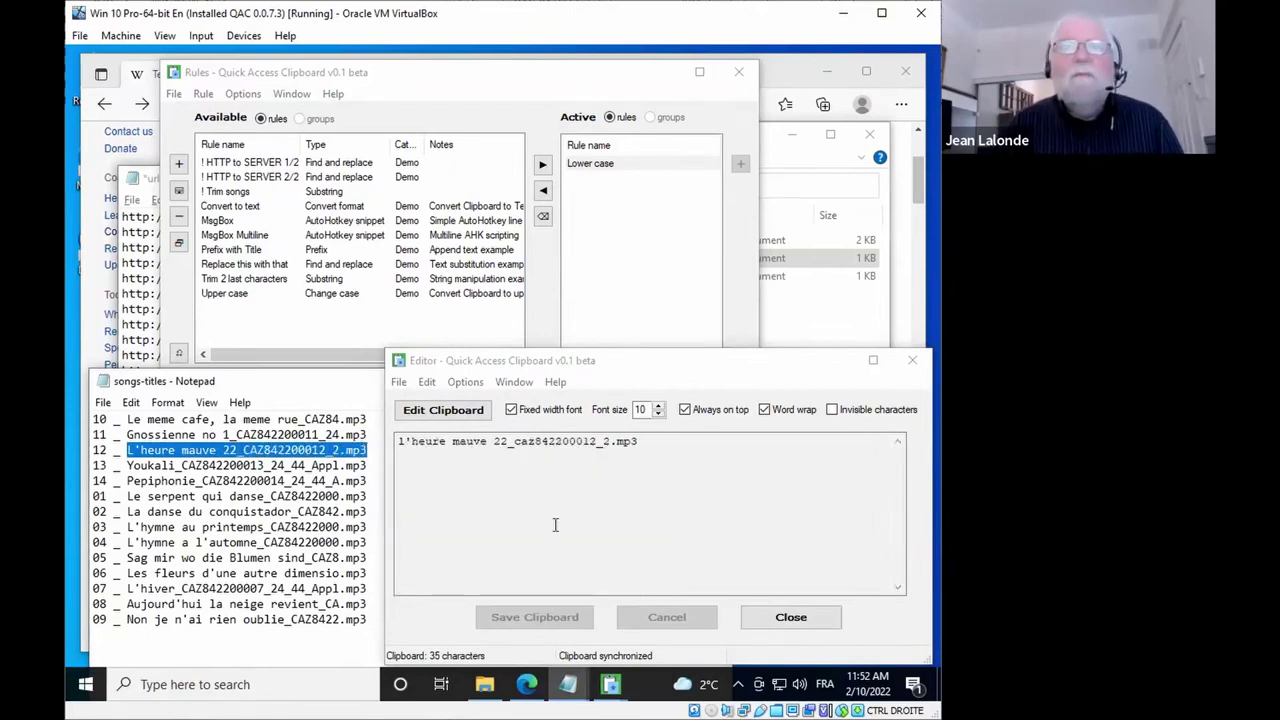
drag(446, 442, 556, 442)
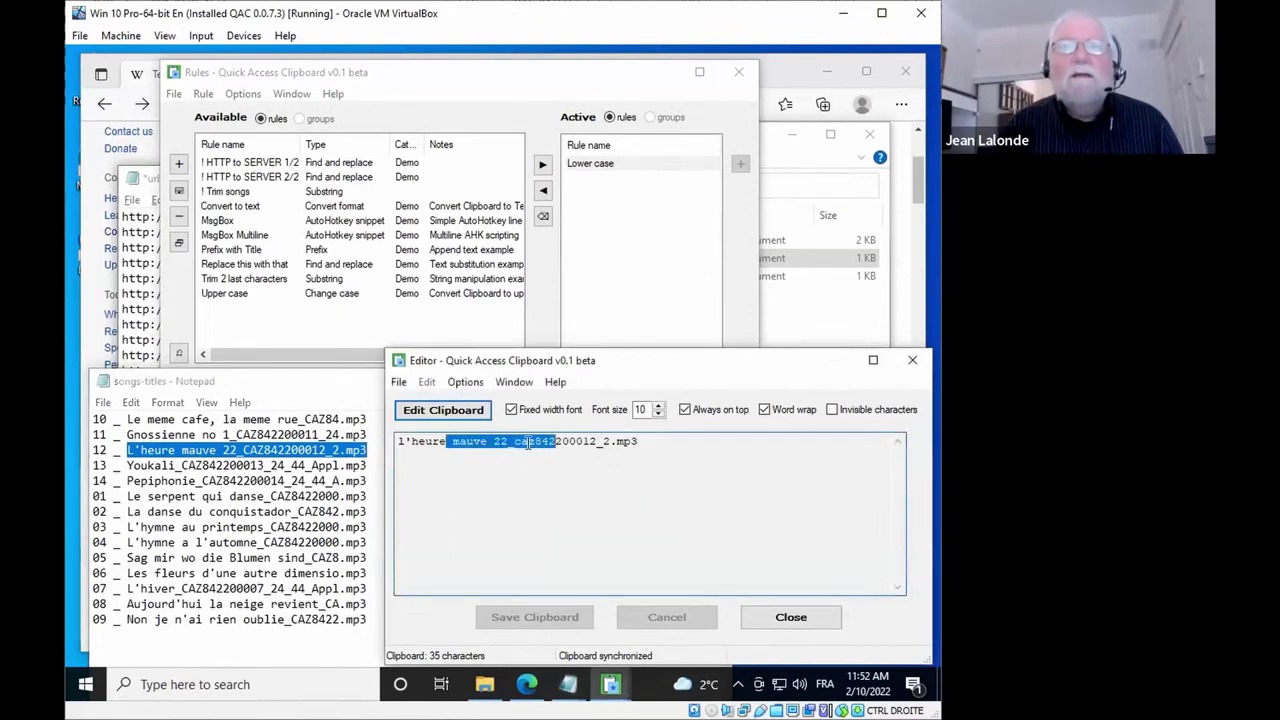
double_click(586, 166)
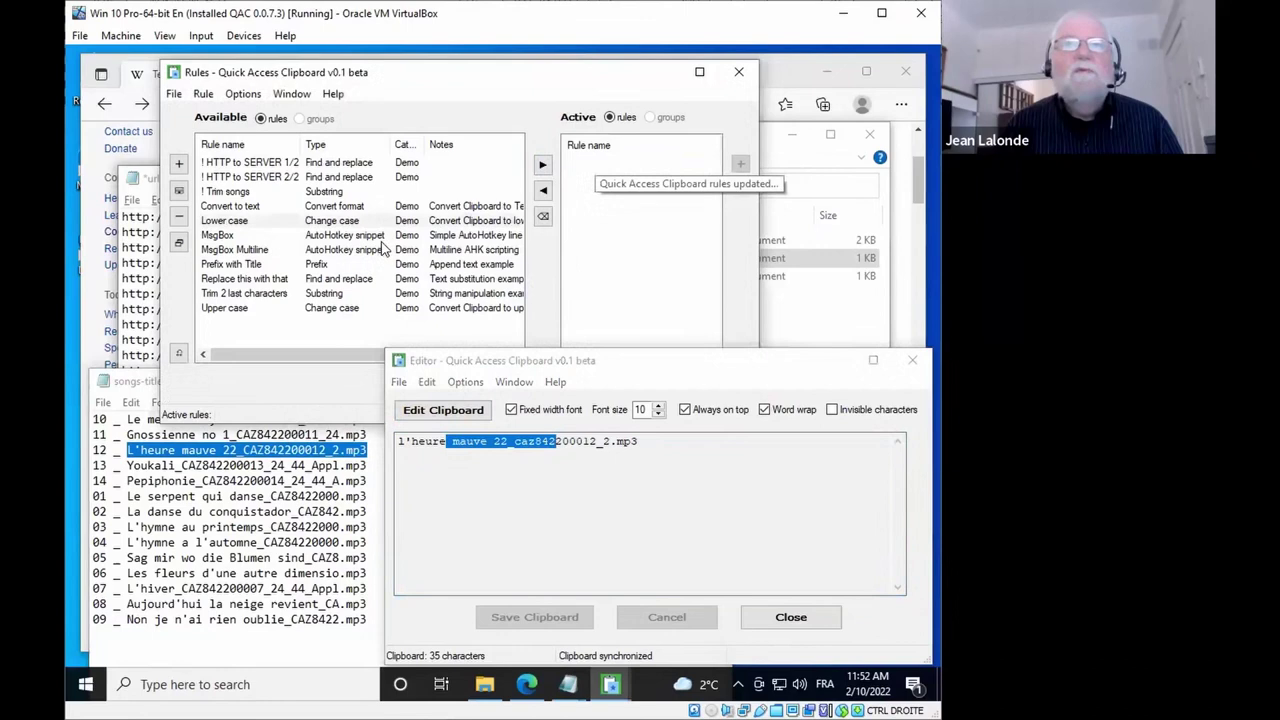
Step: Add a Change case rule named "Demo" that converts the clipboard to Upper case
click(179, 164)
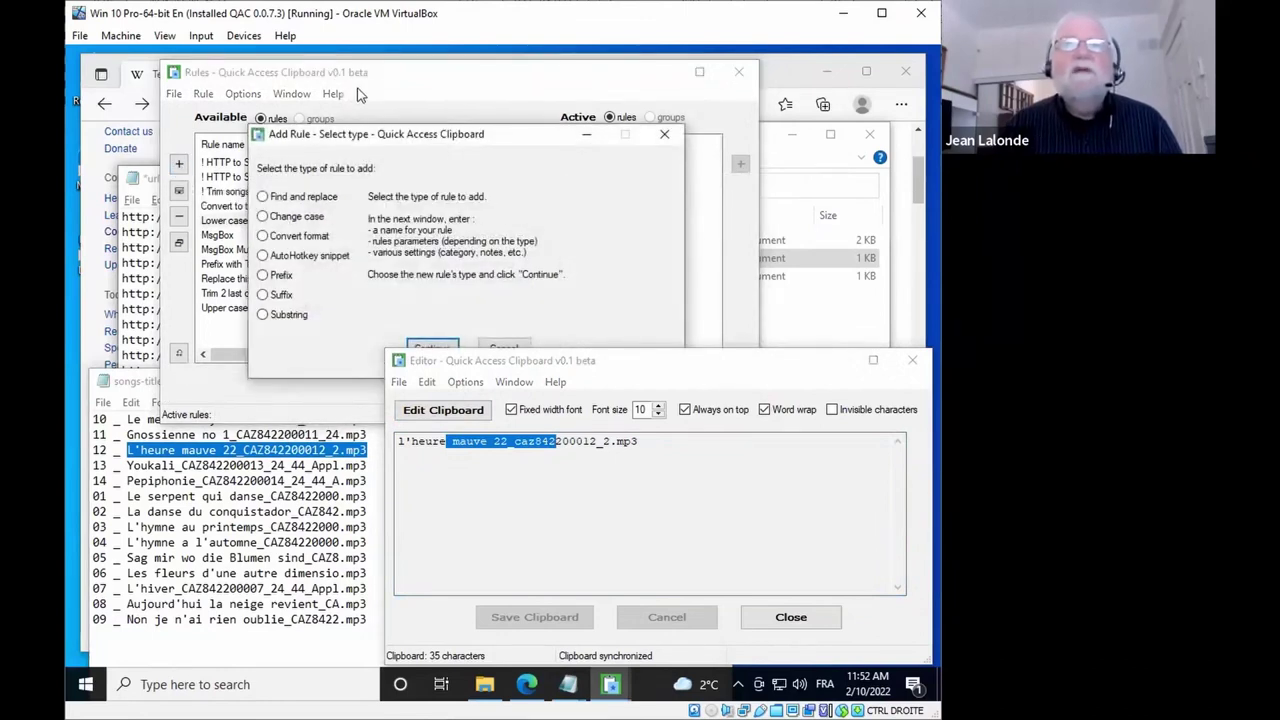
drag(350, 135, 326, 66)
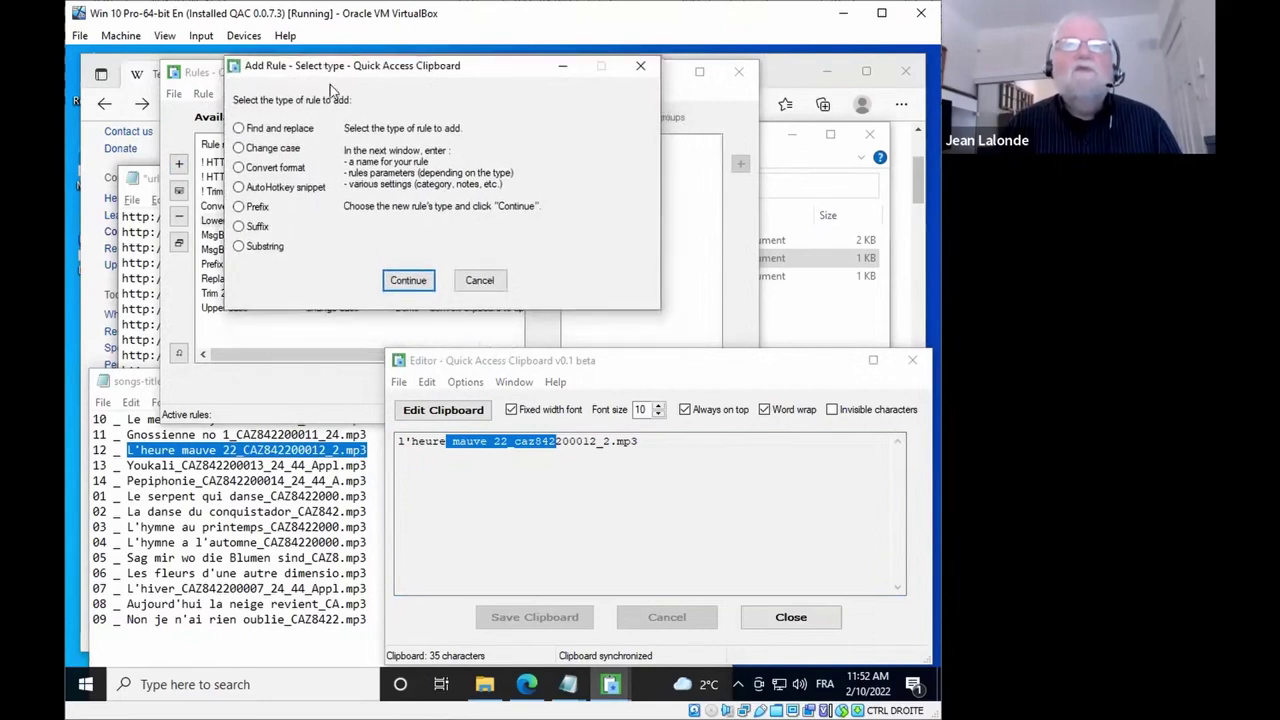
double_click(265, 150)
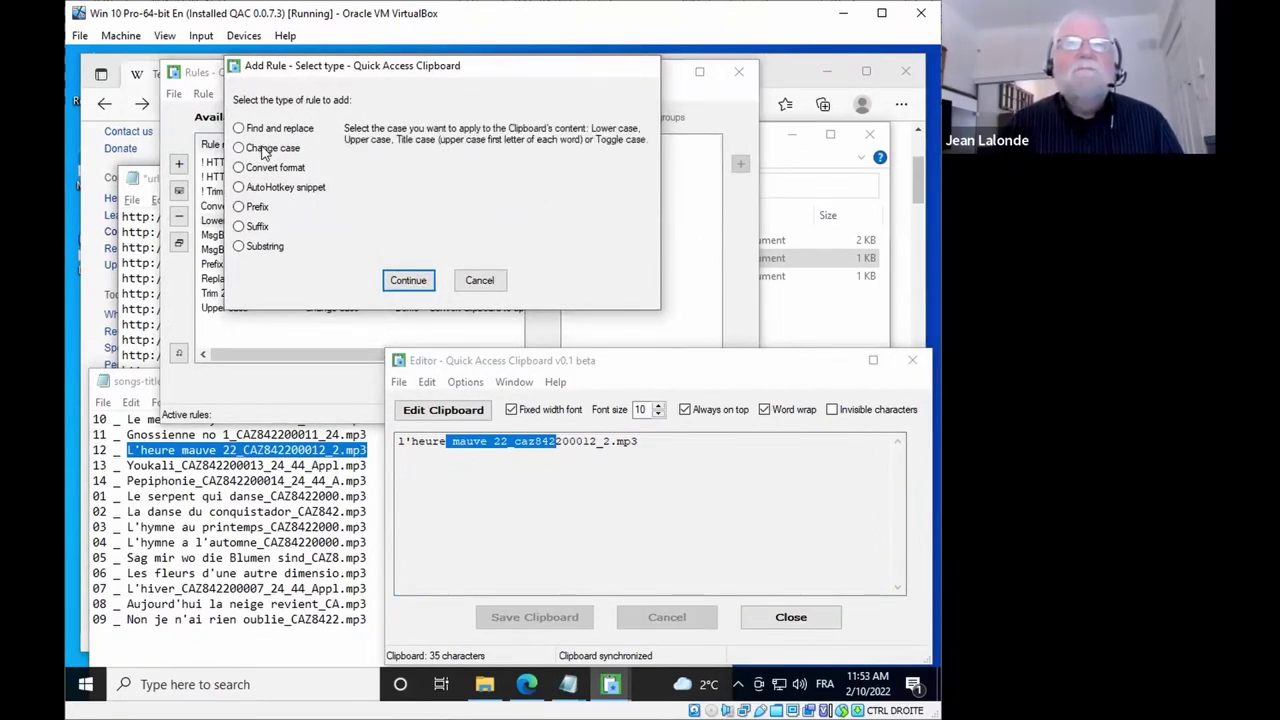
text(Demo)
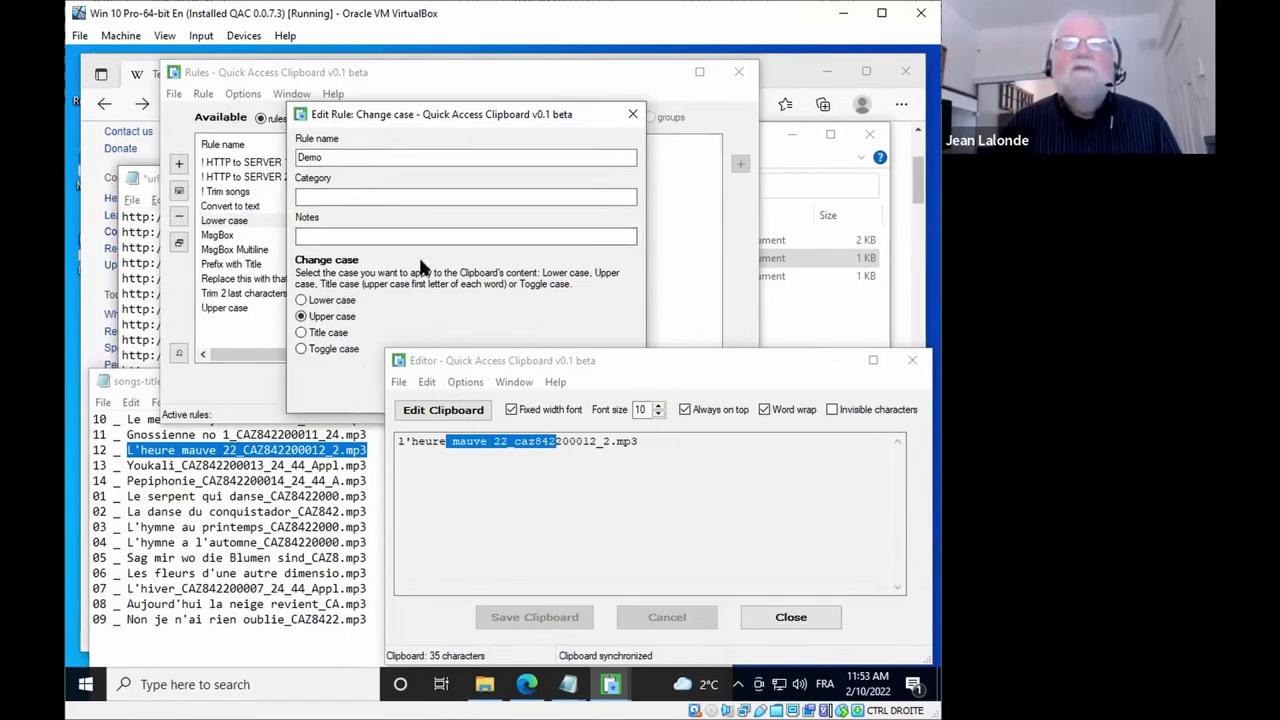
drag(392, 113, 169, 78)
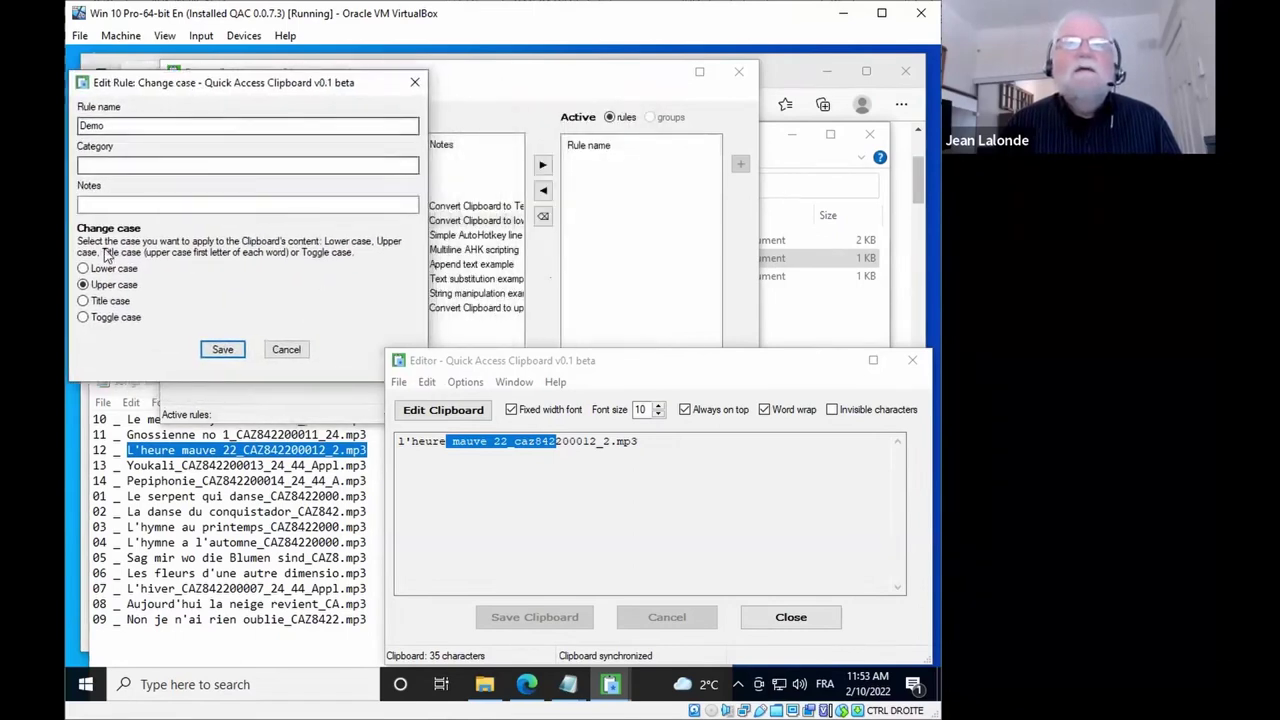
click(218, 350)
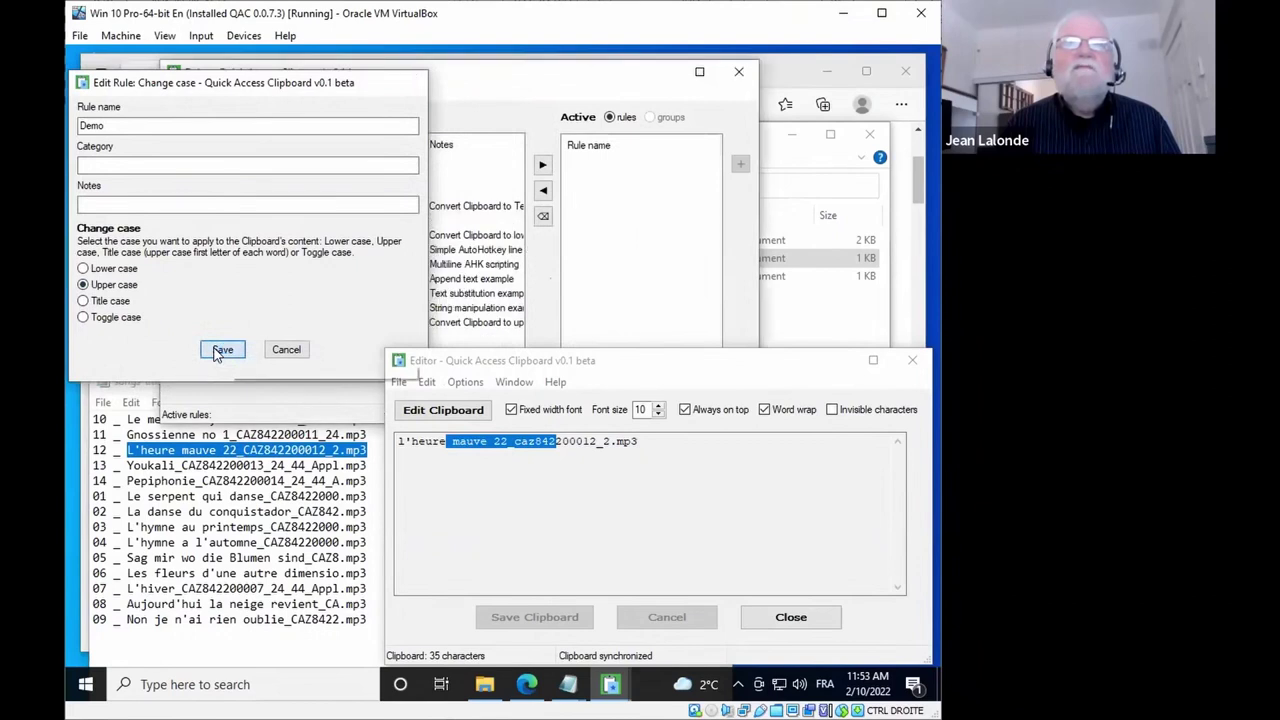
Step: Rename the Demo rule as "Demo Upper case", moving the Editor window out of the way to save it
click(216, 222)
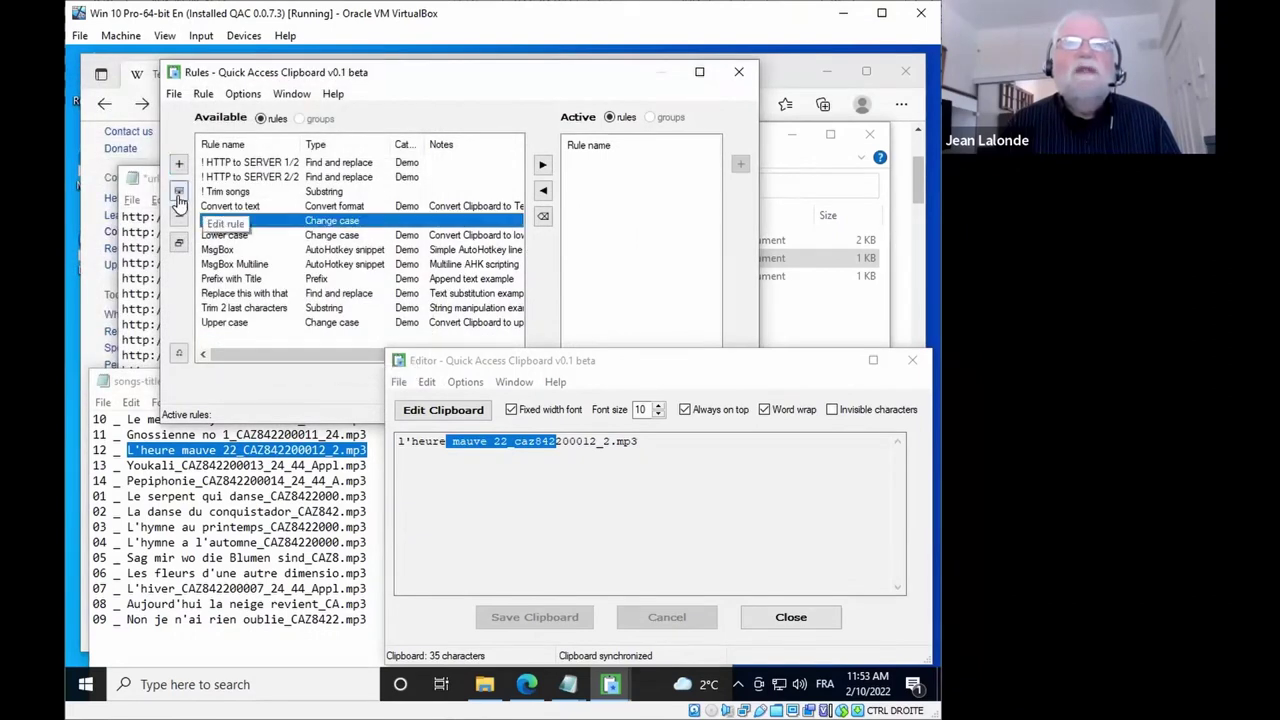
click(179, 195)
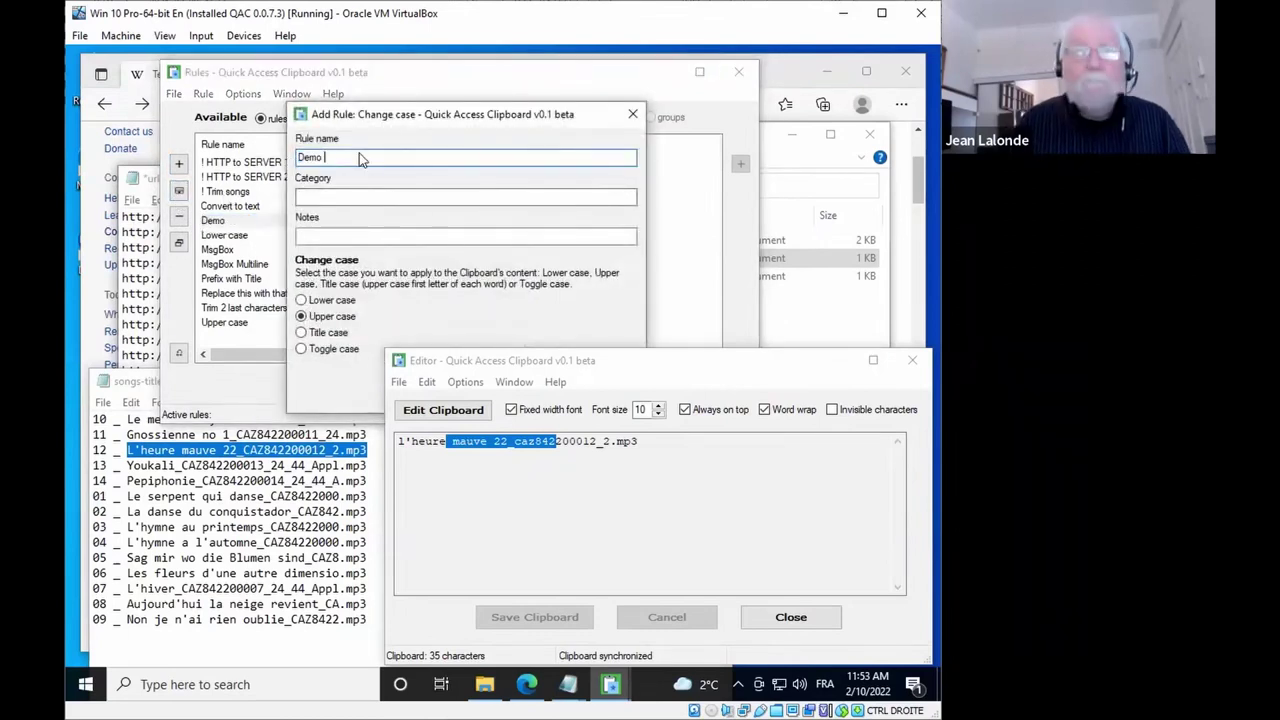
text(Upper case)
drag(431, 367, 428, 440)
click(400, 395)
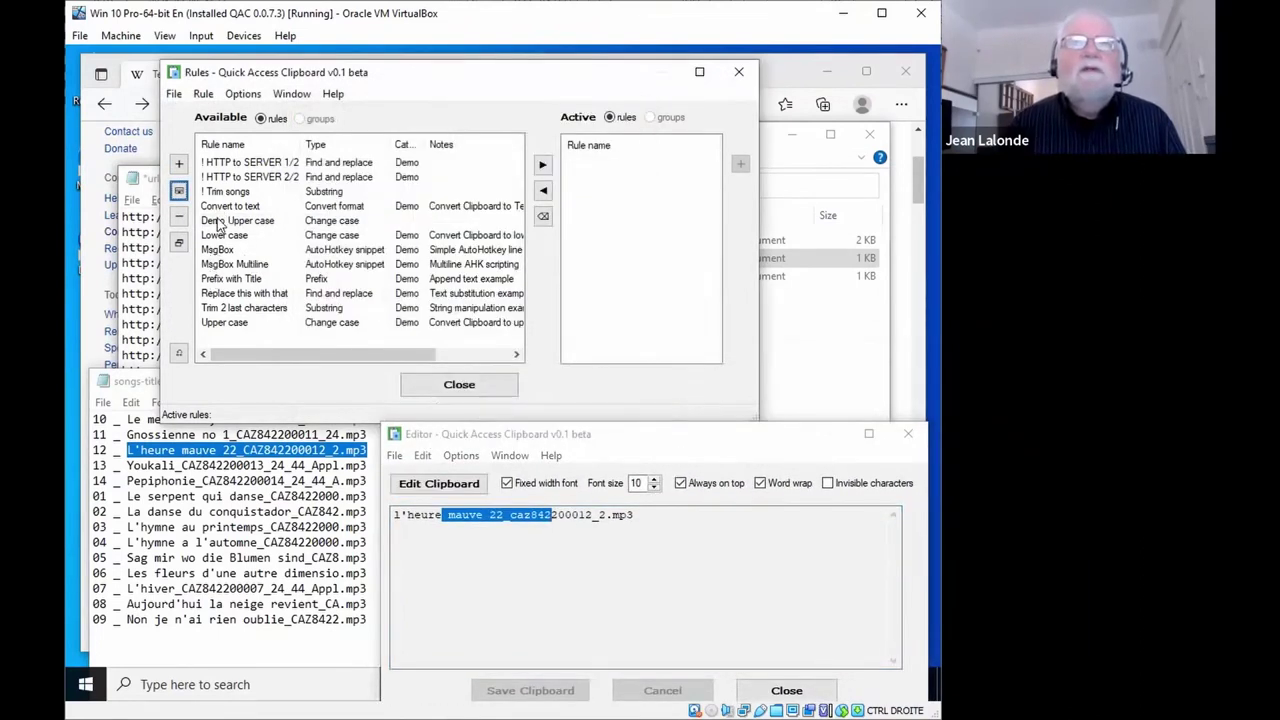
Step: Activate the Demo Upper case rule and copy the songs-titles text from "Le meme cafe" through "Sag" to test it
click(220, 222)
click(541, 167)
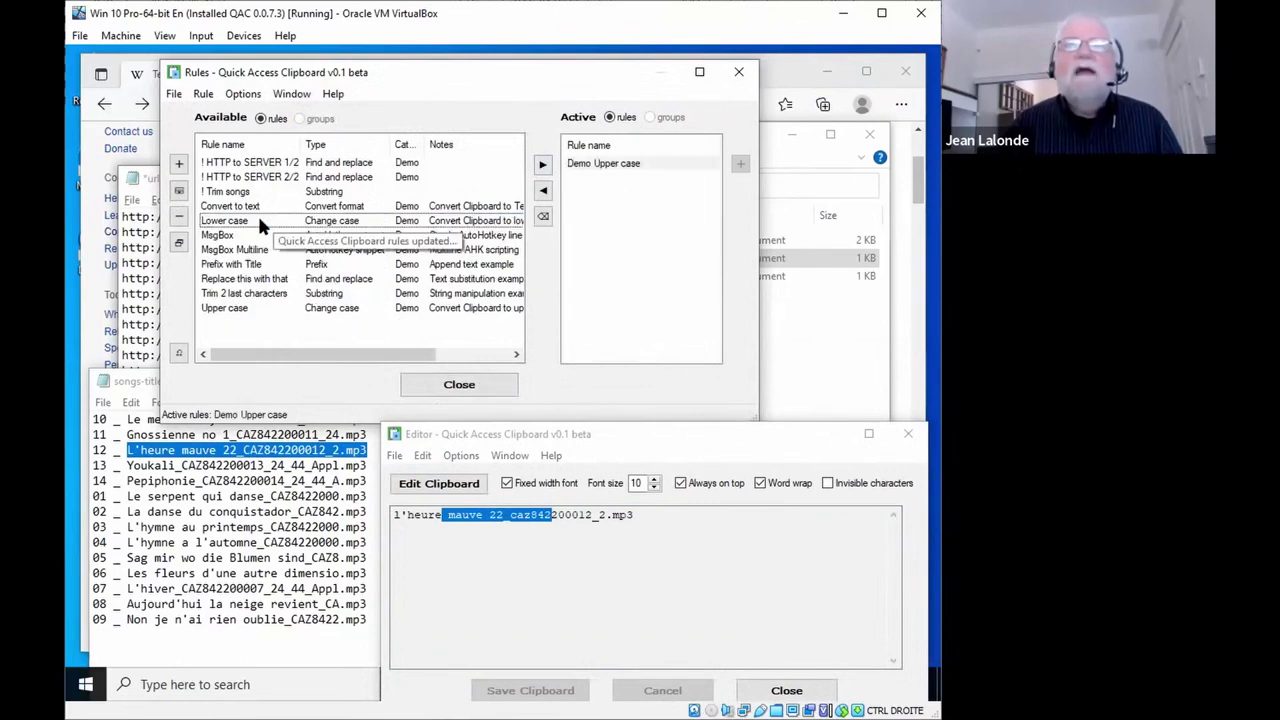
click(162, 436)
drag(127, 422, 155, 558)
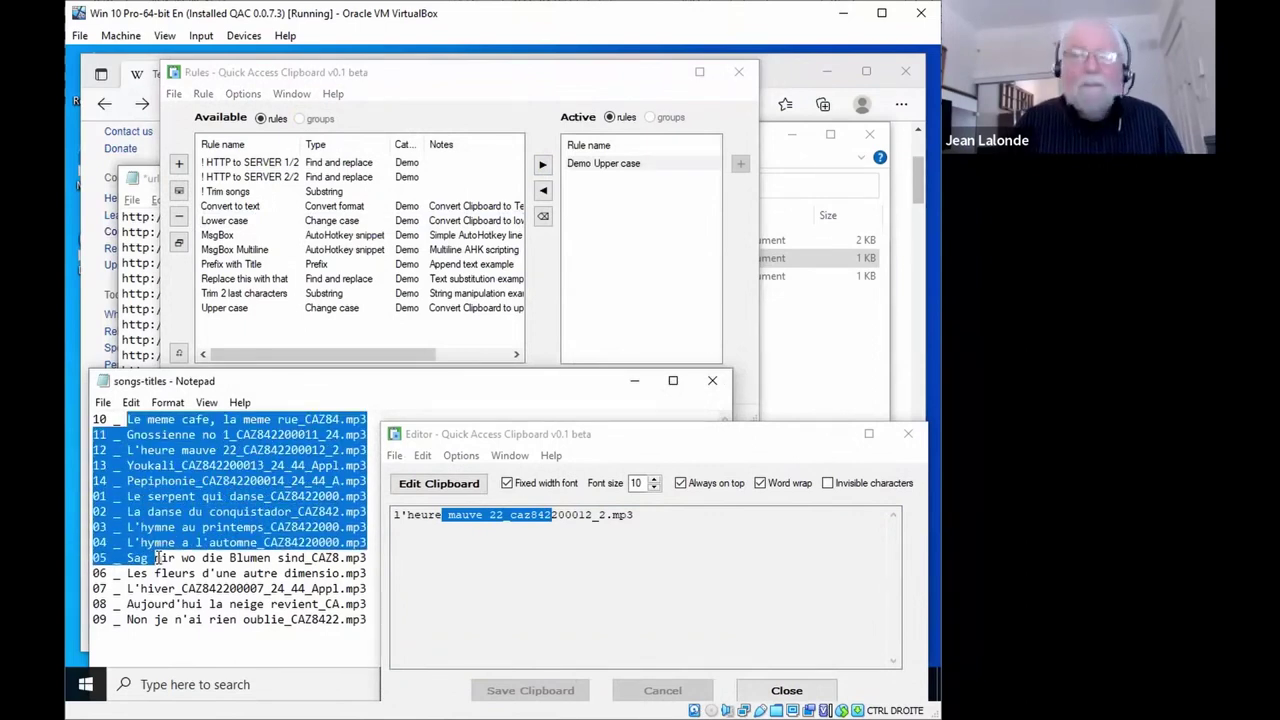
key(ctrl+c)
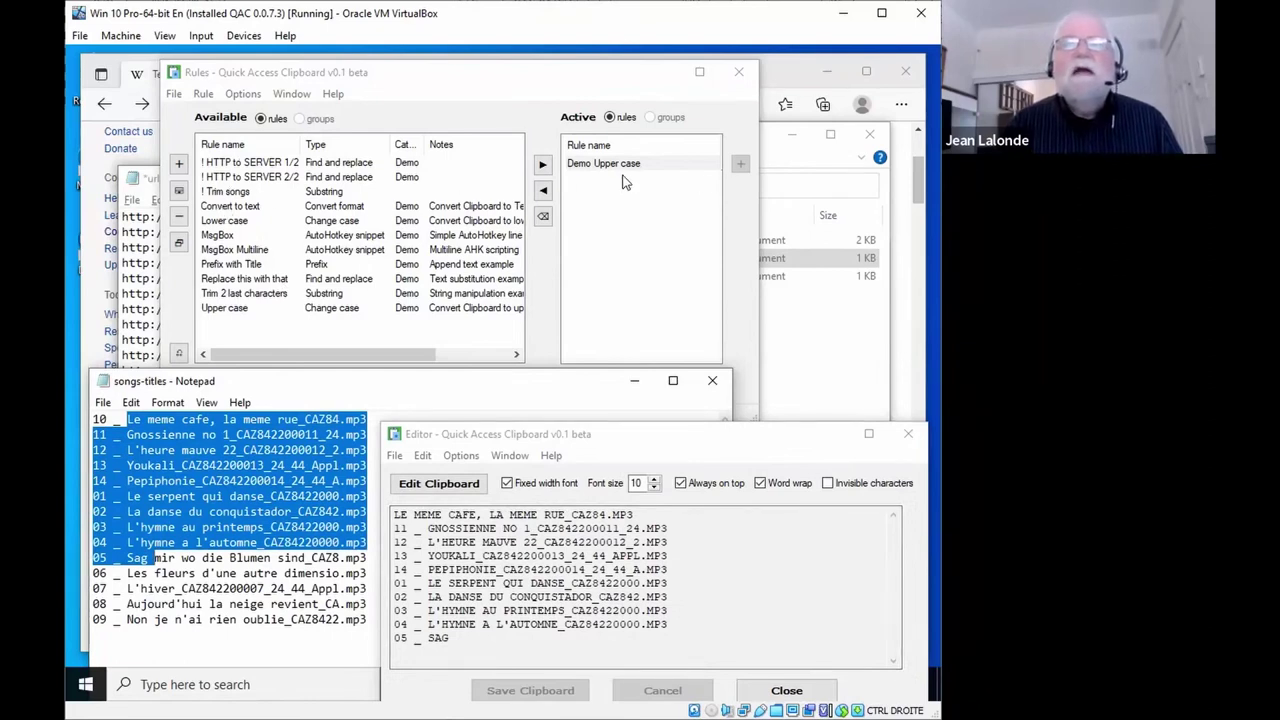
Step: Deactivate the Demo Upper case rule and view the types offered for a new rule without adding one
click(542, 190)
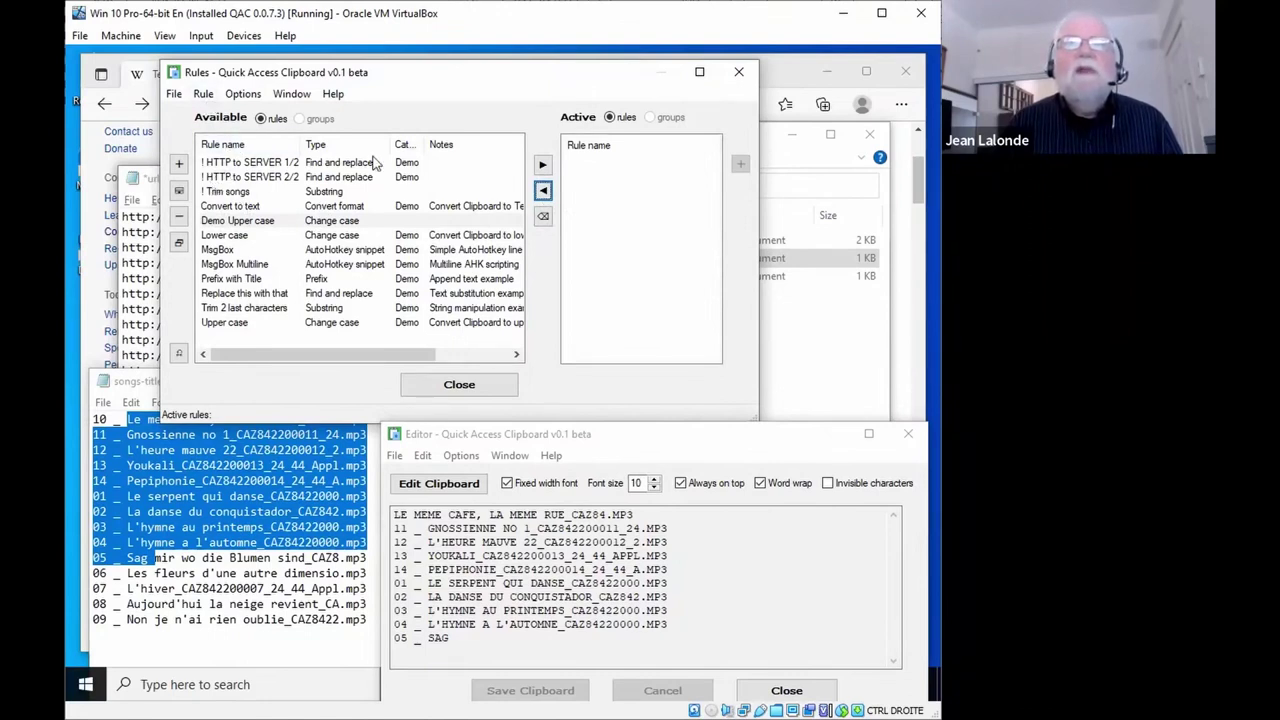
click(203, 93)
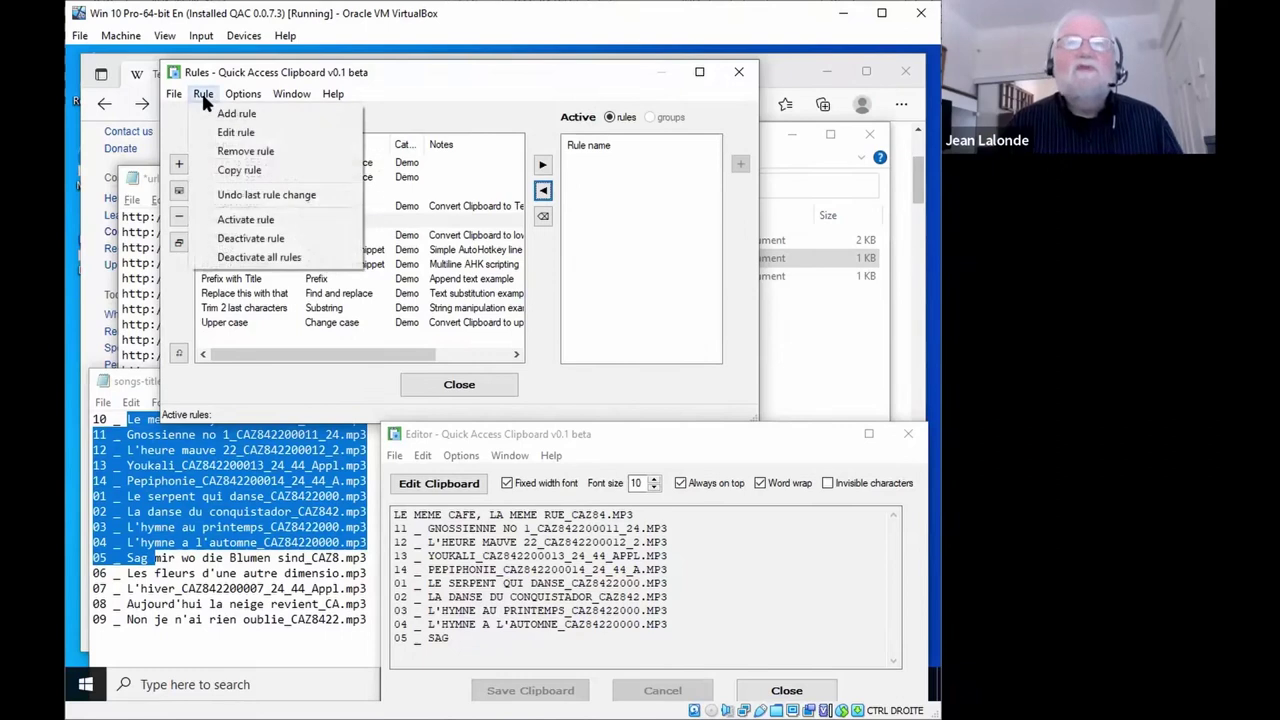
click(211, 116)
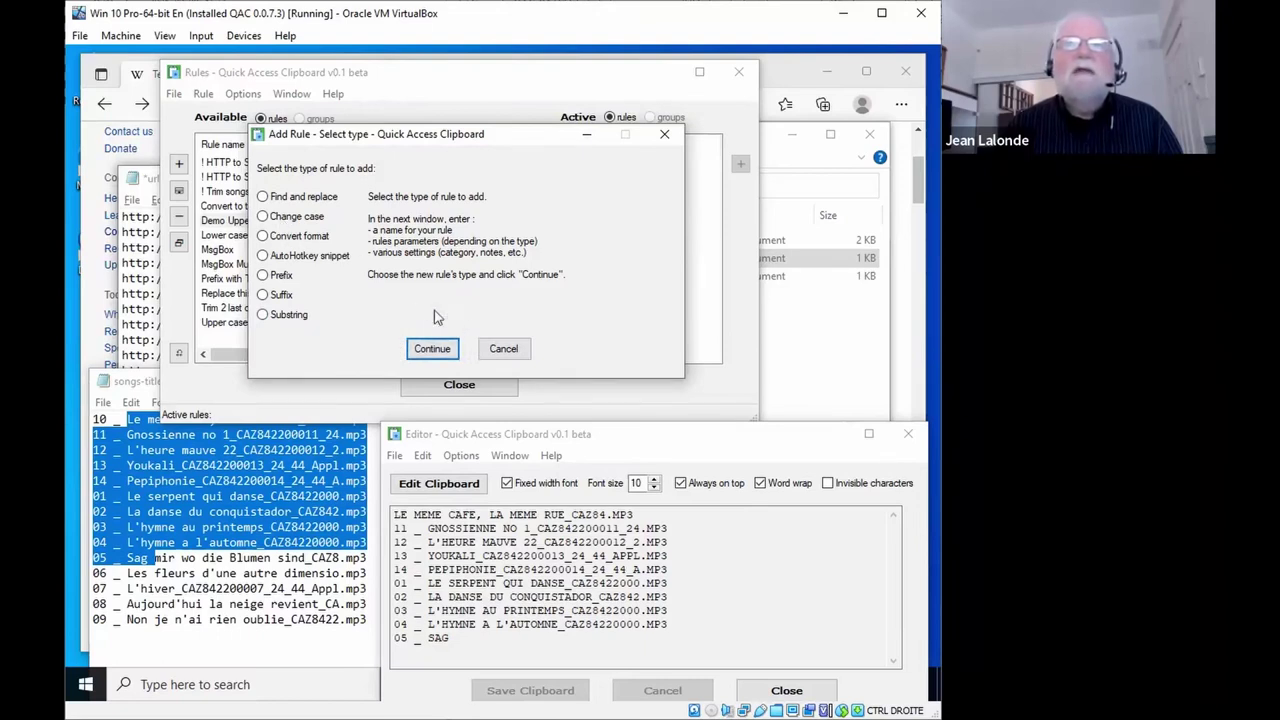
click(502, 349)
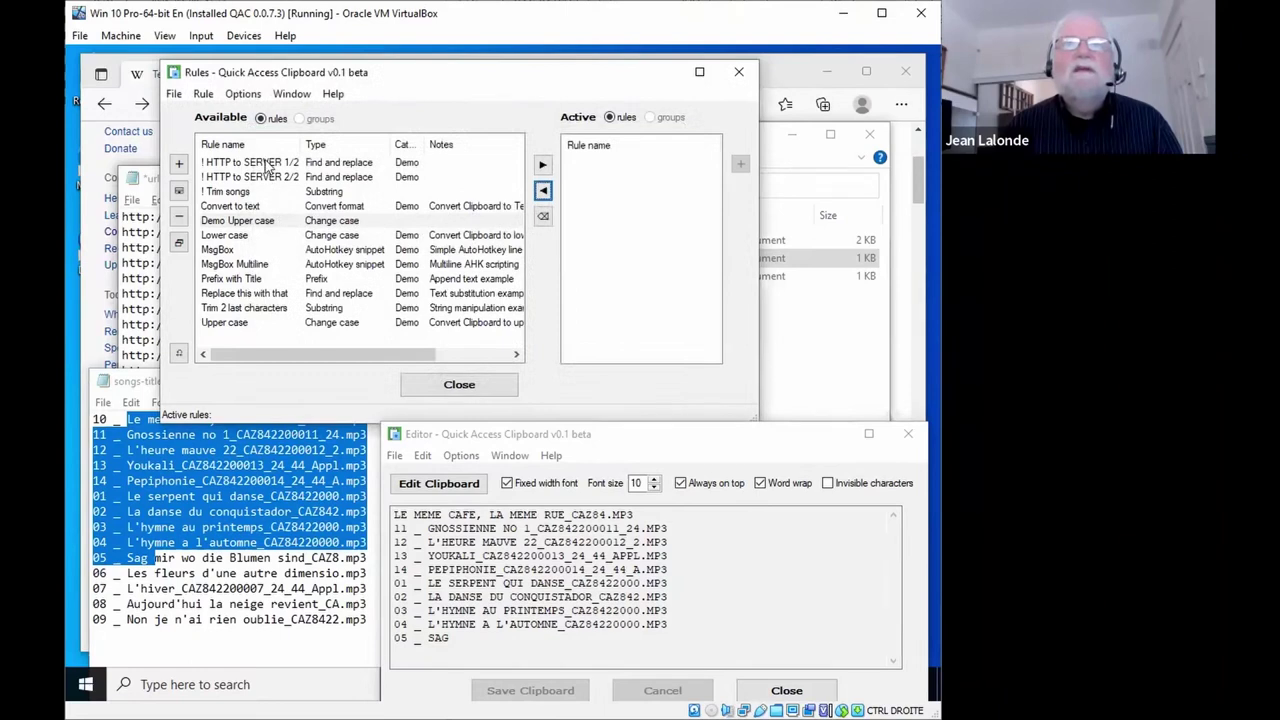
Step: Review the find and replacement texts of the "! HTTP to SERVER 1/2" rule, moving the Editor window clear, and leave the rule unedited
click(271, 162)
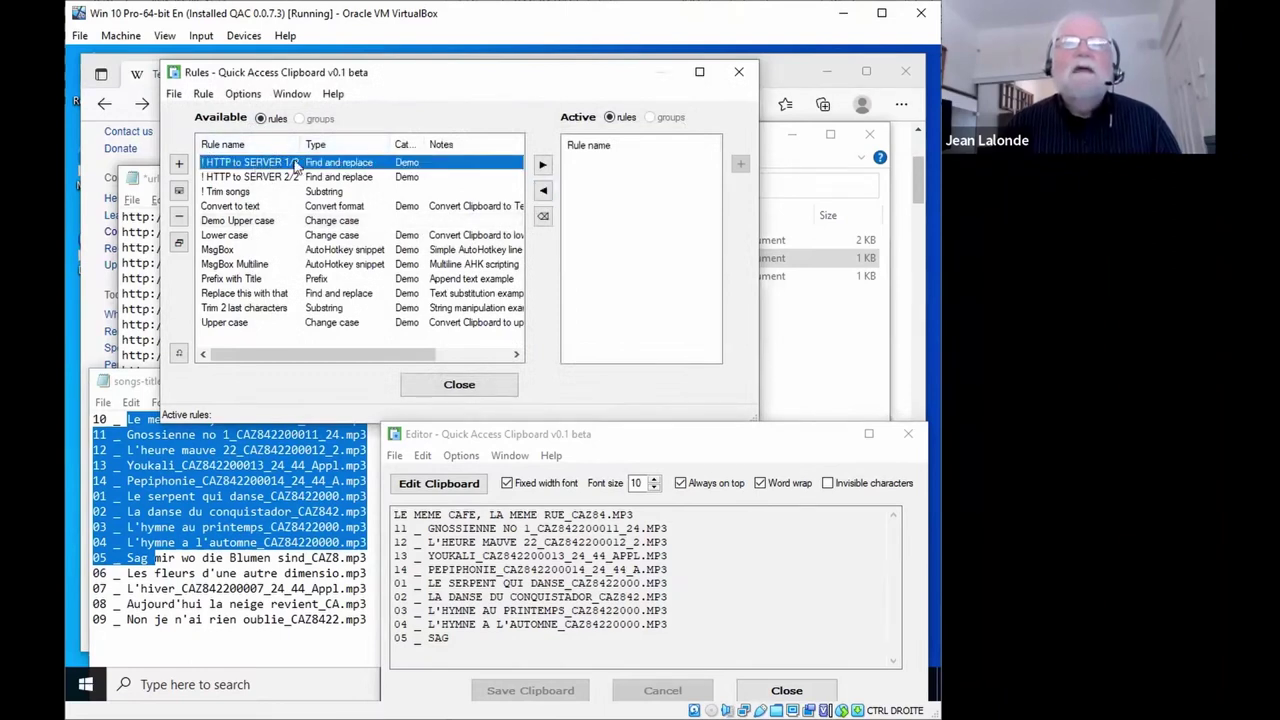
click(179, 190)
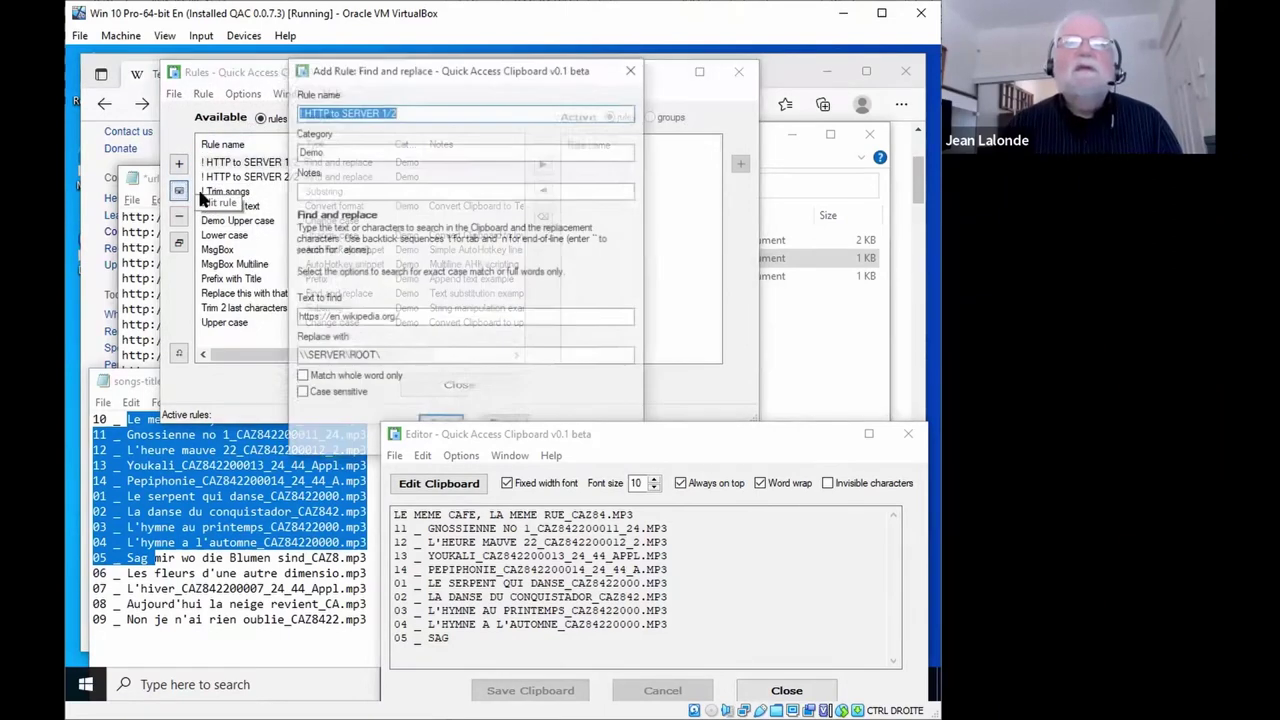
drag(452, 444, 438, 565)
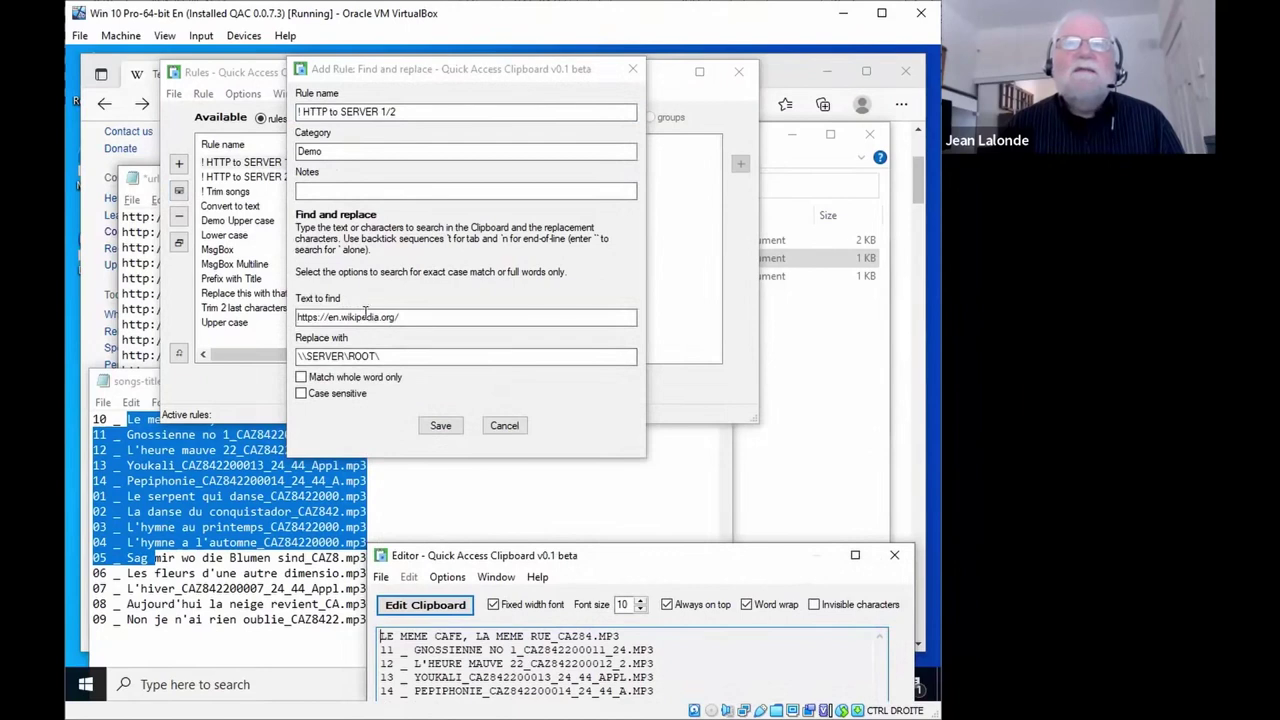
click(400, 316)
double_click(400, 316)
click(413, 355)
double_click(413, 355)
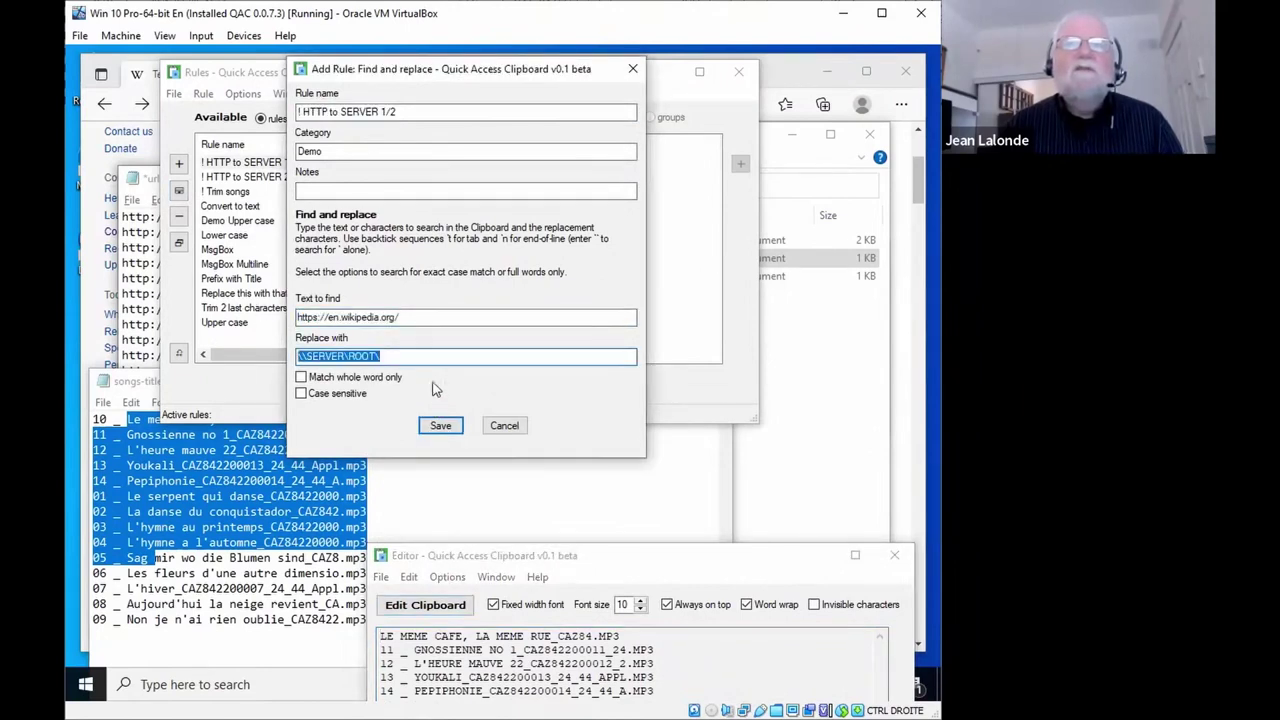
click(406, 356)
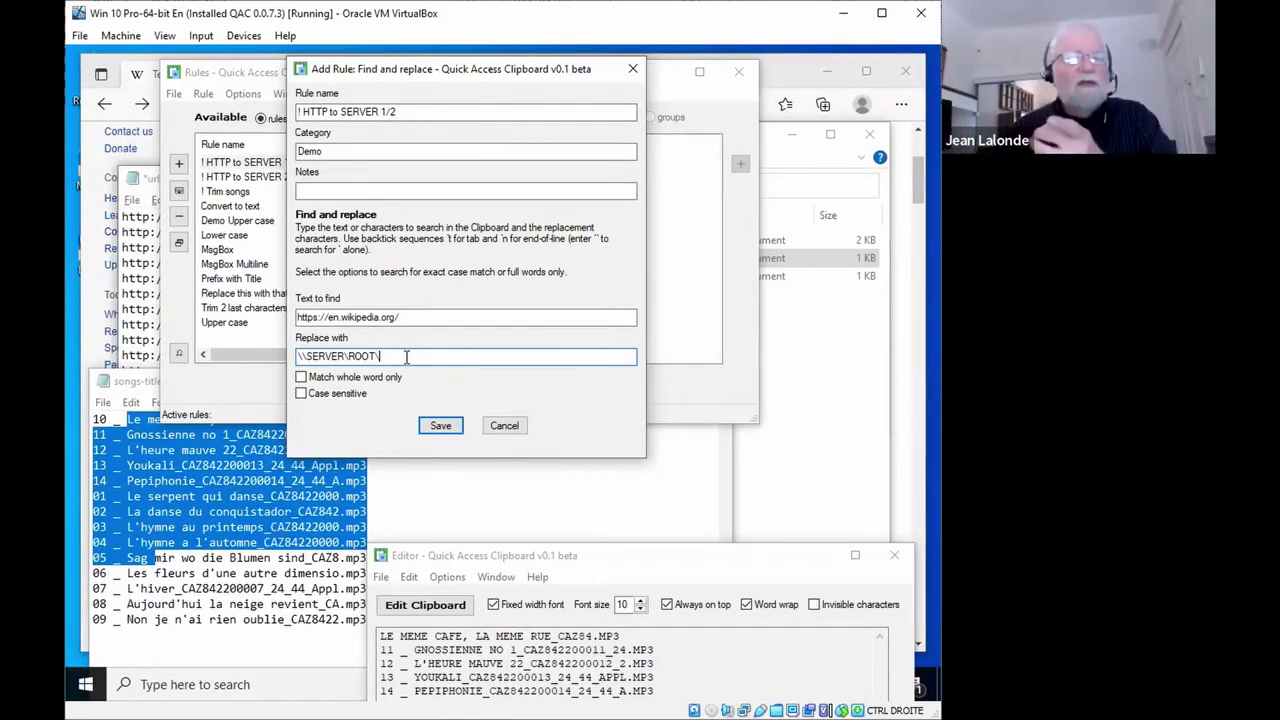
drag(406, 357, 275, 347)
click(298, 355)
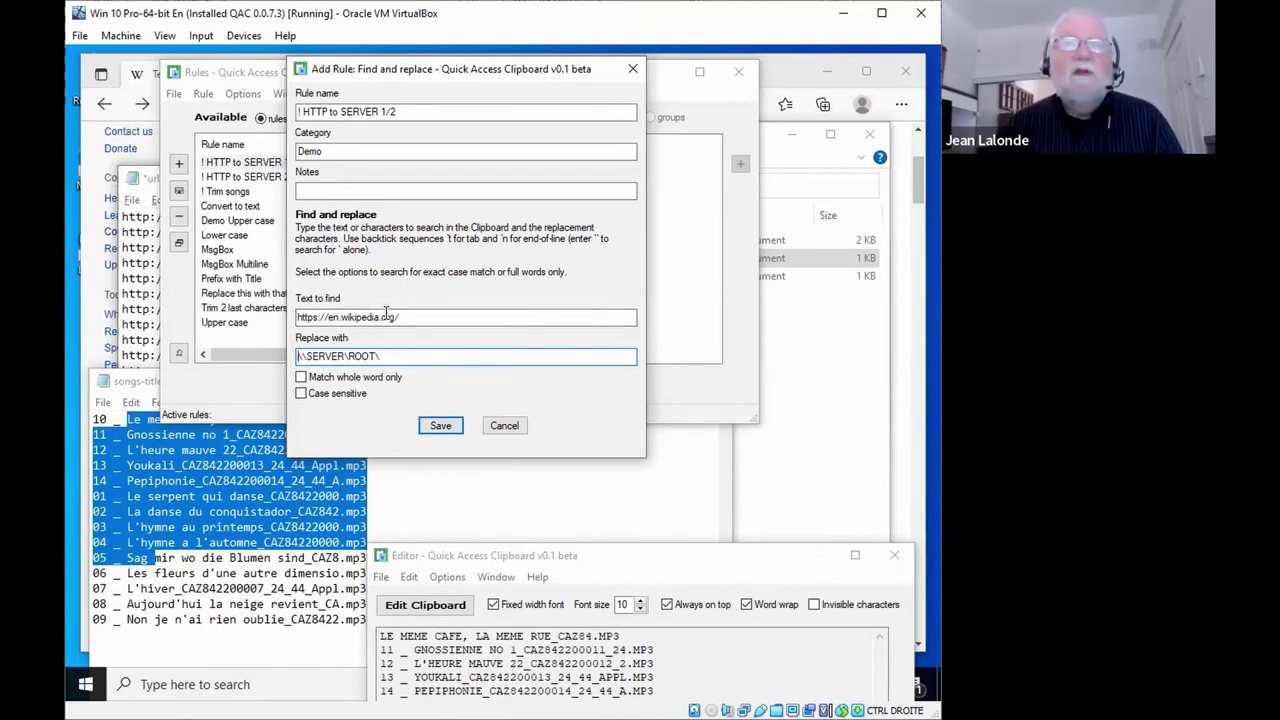
drag(384, 355, 286, 355)
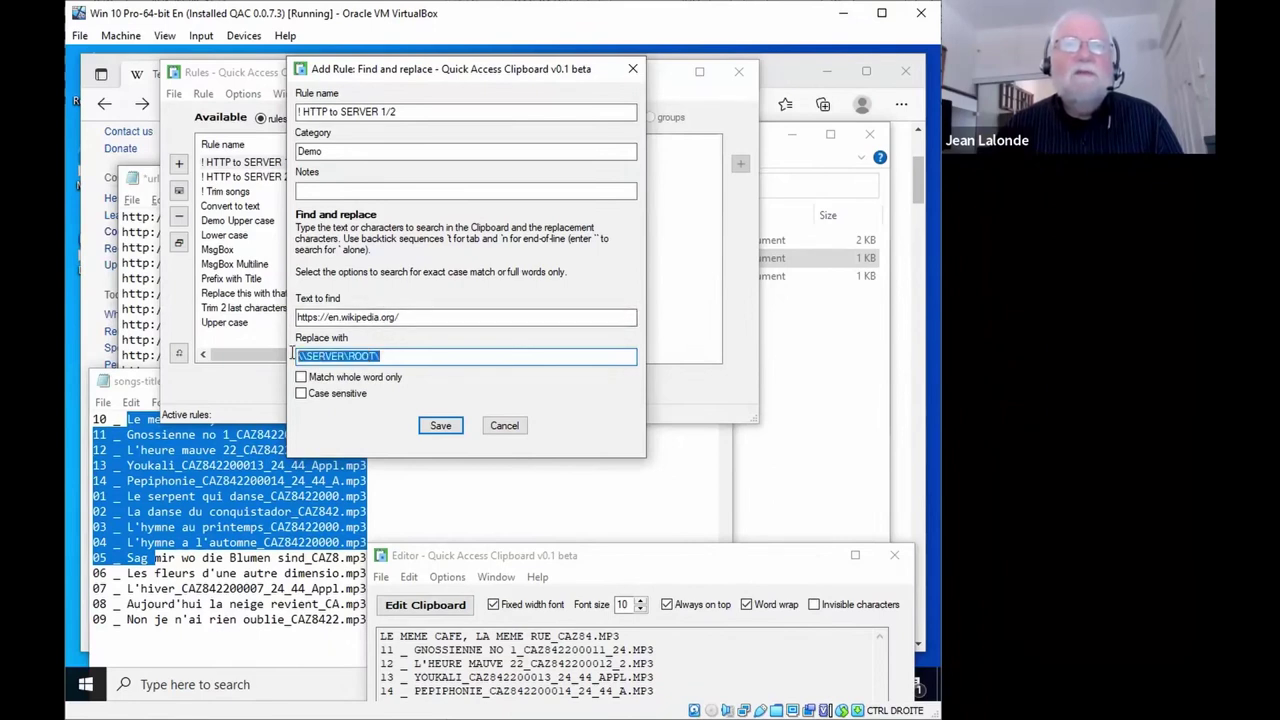
click(505, 426)
Step: Review the find and replacement characters of the "! HTTP to SERVER 2/2" rule and leave the rule unedited
click(238, 178)
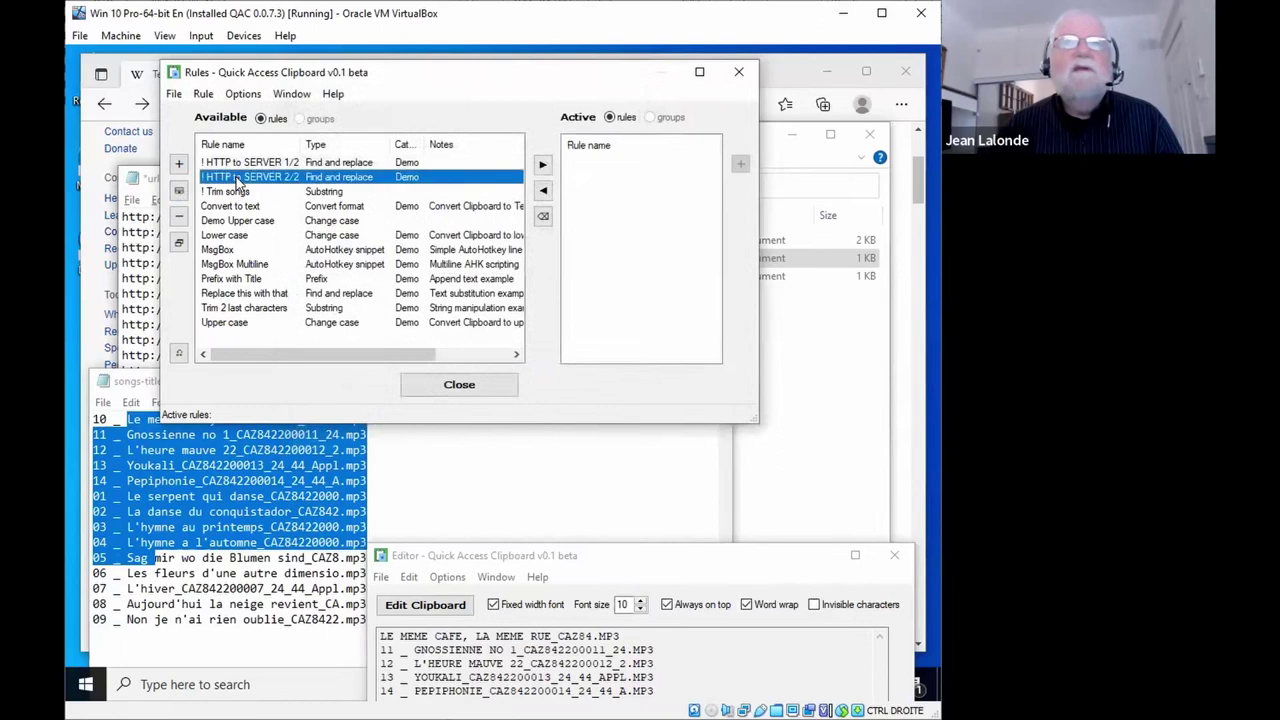
click(179, 192)
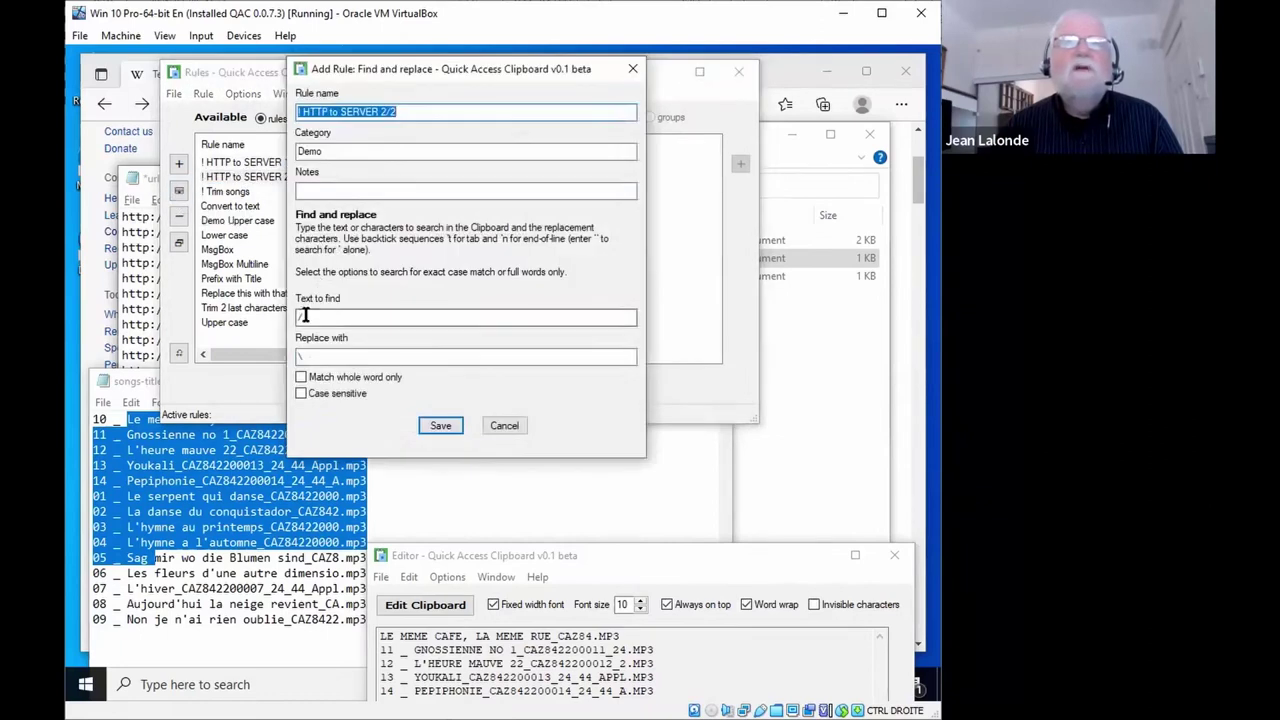
key(Tab)
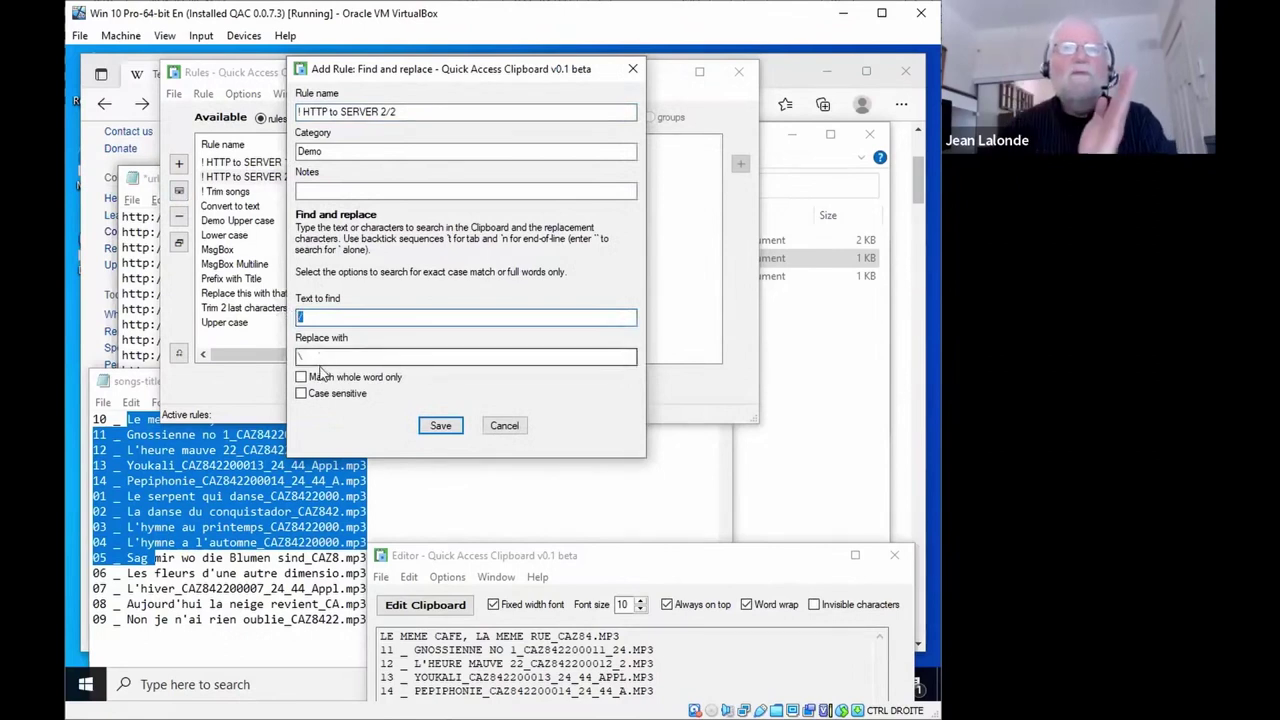
click(313, 318)
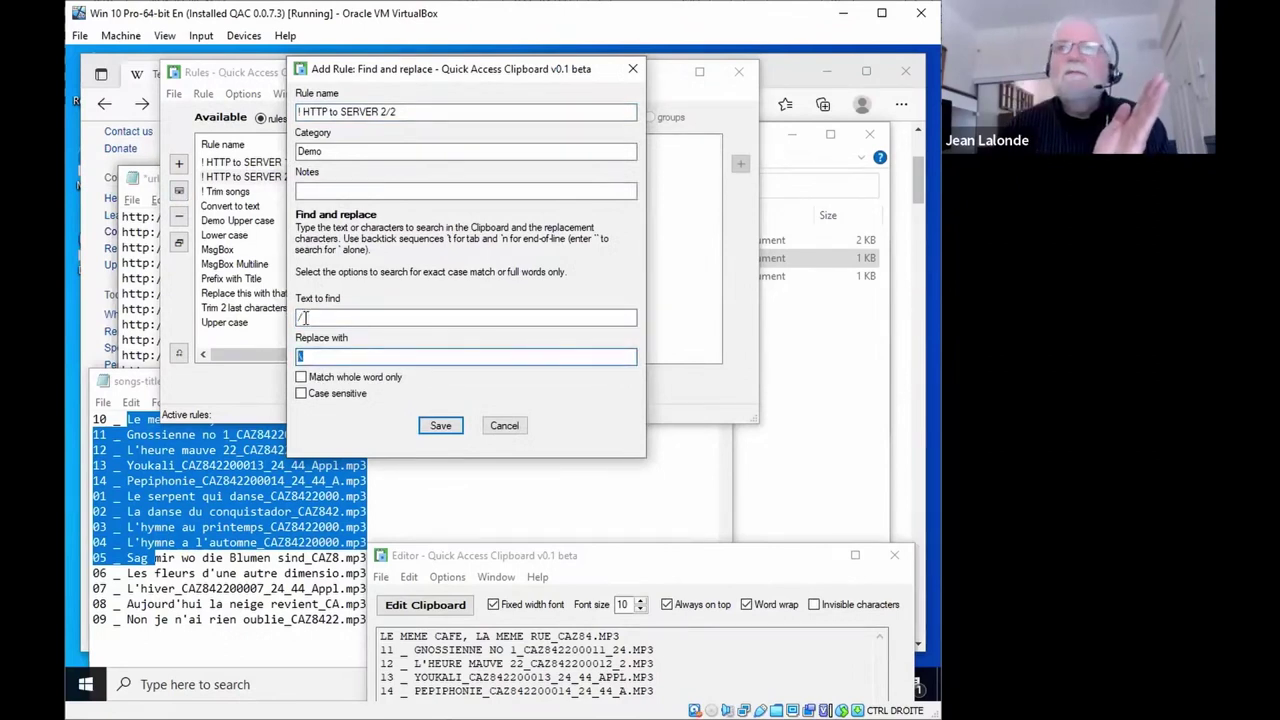
click(298, 358)
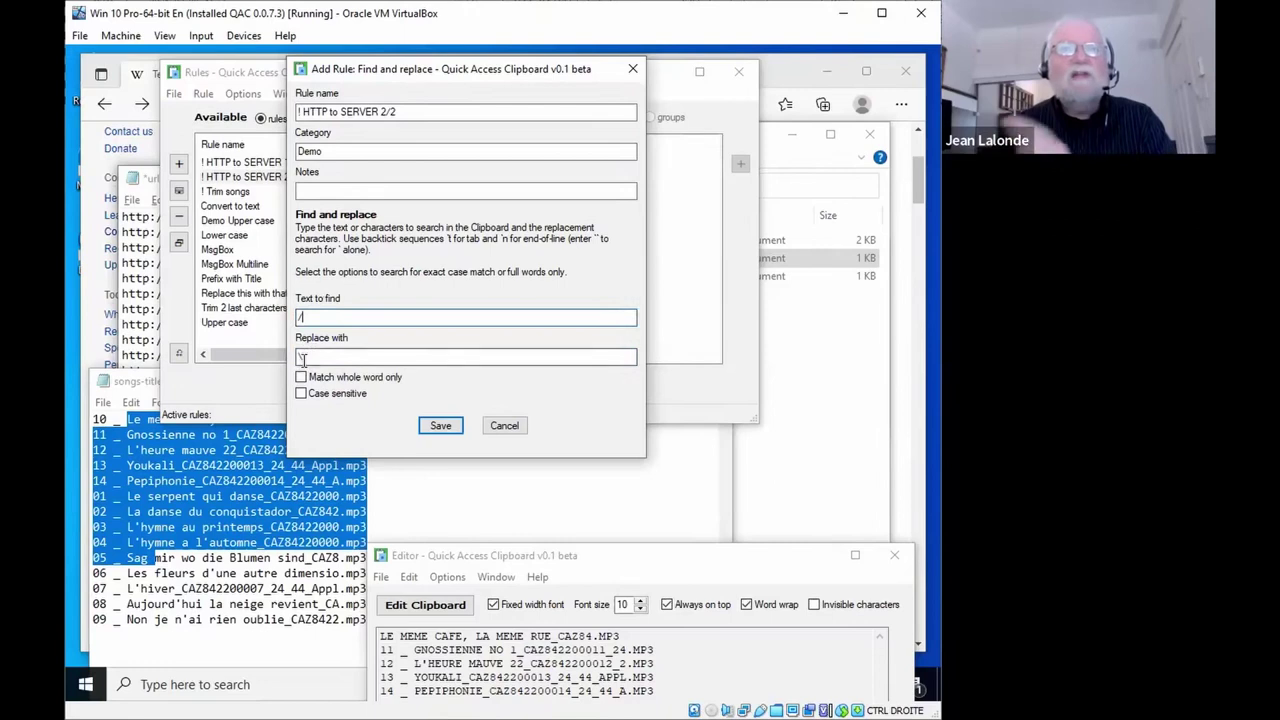
click(505, 426)
Step: Close the songs-titles Notepad window and move the Editor window fully back into view
click(241, 165)
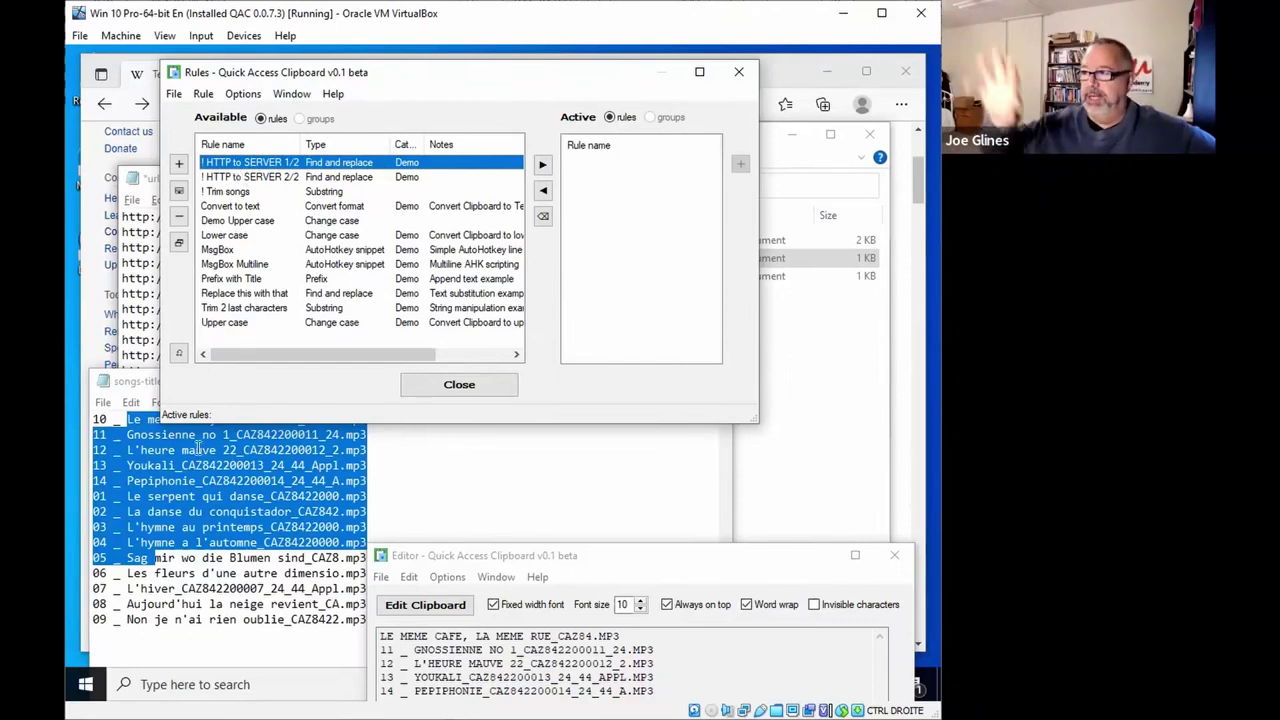
click(193, 515)
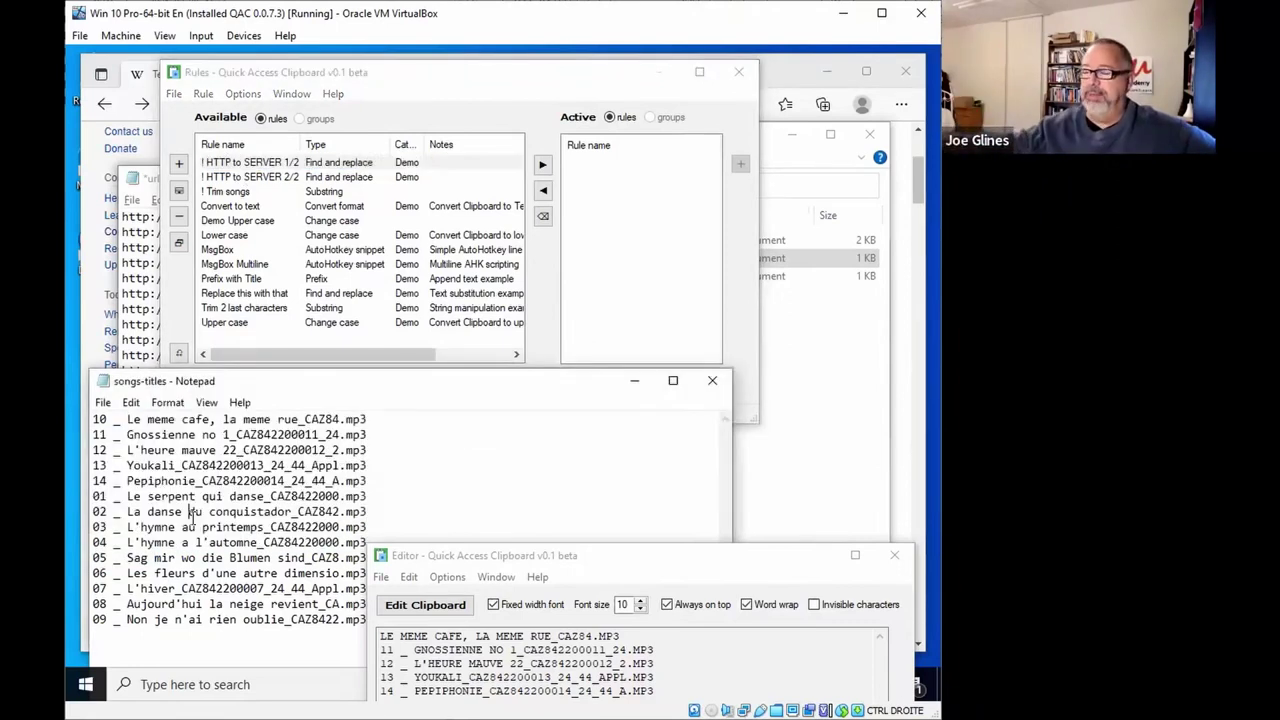
click(712, 380)
click(735, 558)
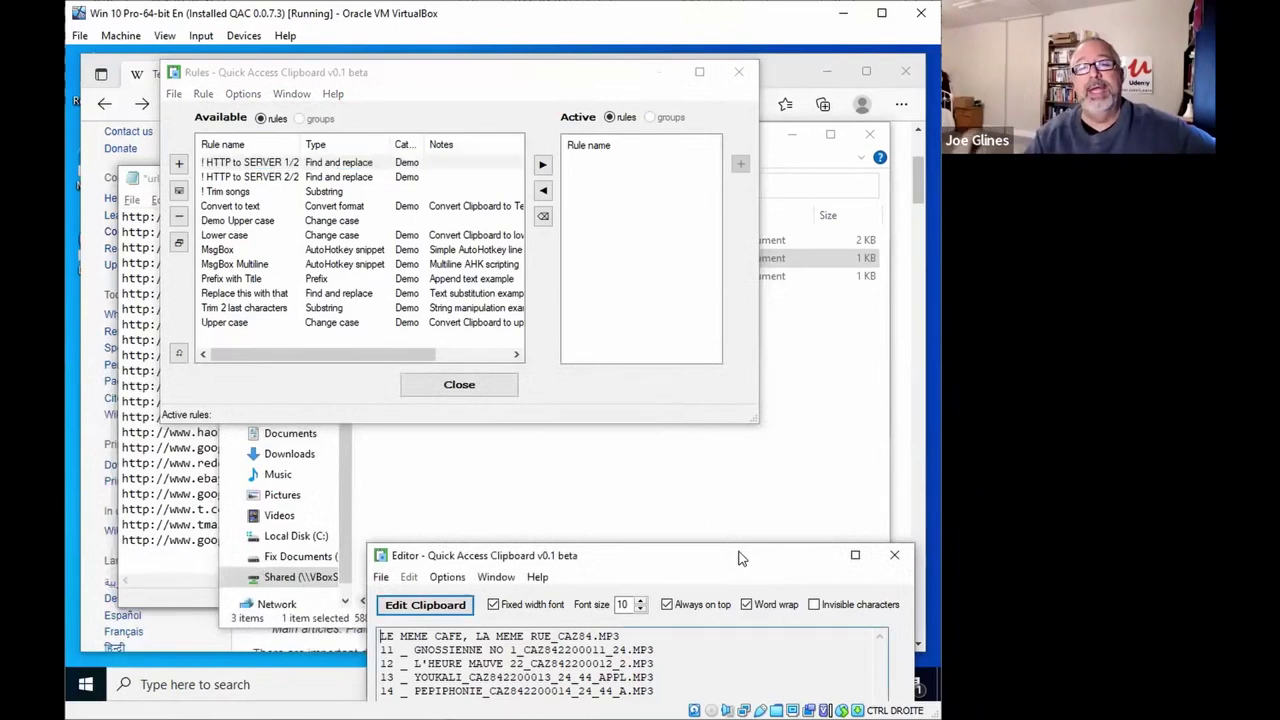
drag(765, 554, 760, 347)
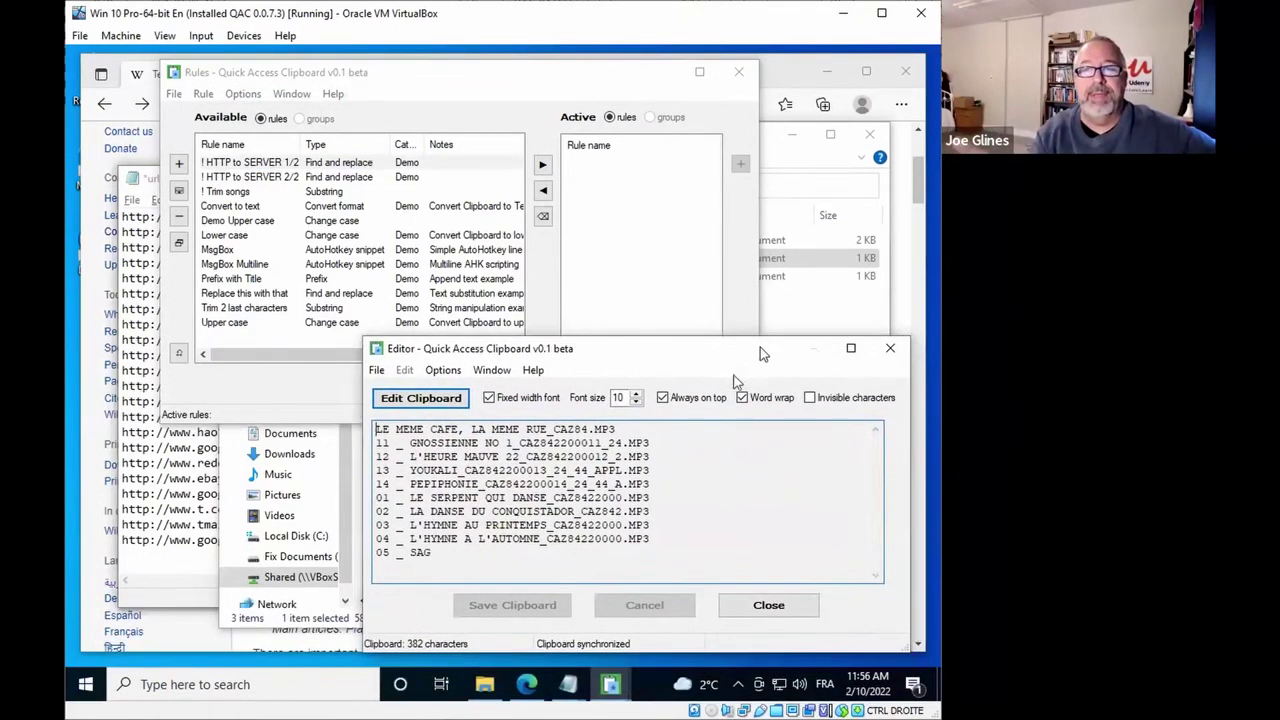
Step: Bring the Wikipedia "Text editor" page up behind the Rules window and arrange the Rules and Editor windows so the page address stays uncovered
click(524, 686)
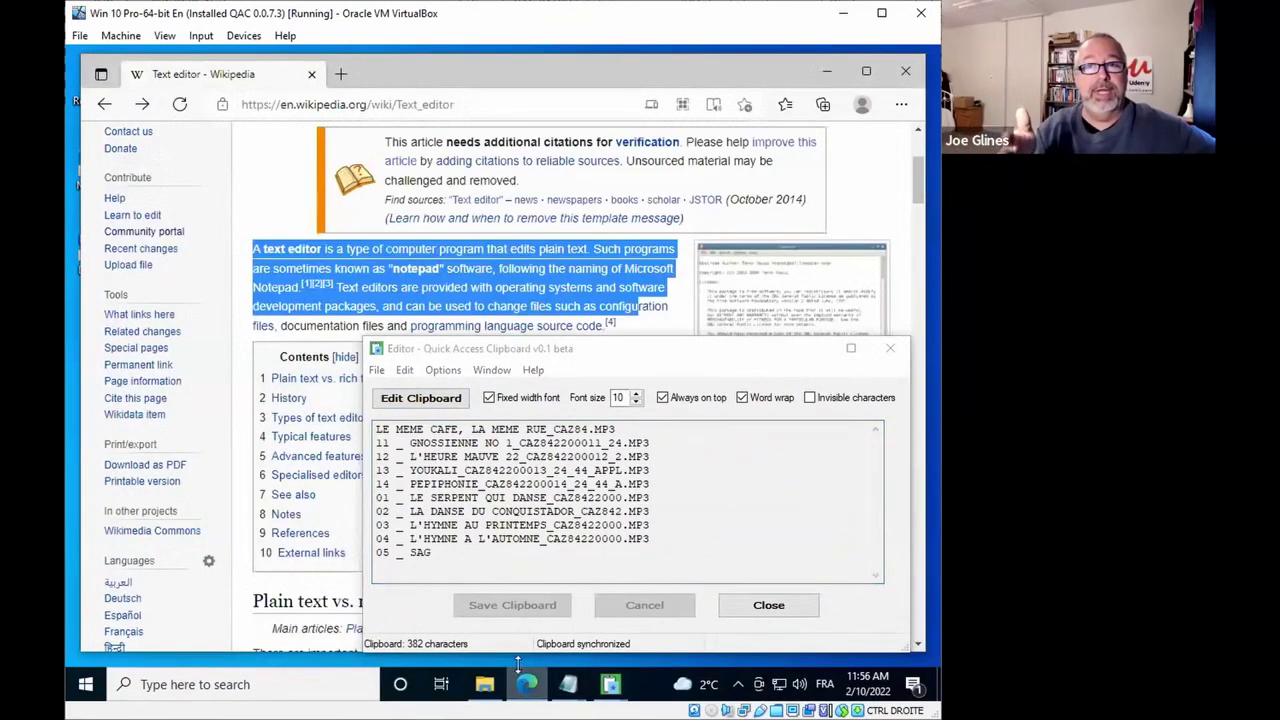
key(alt+Tab)
key(alt+Tab)
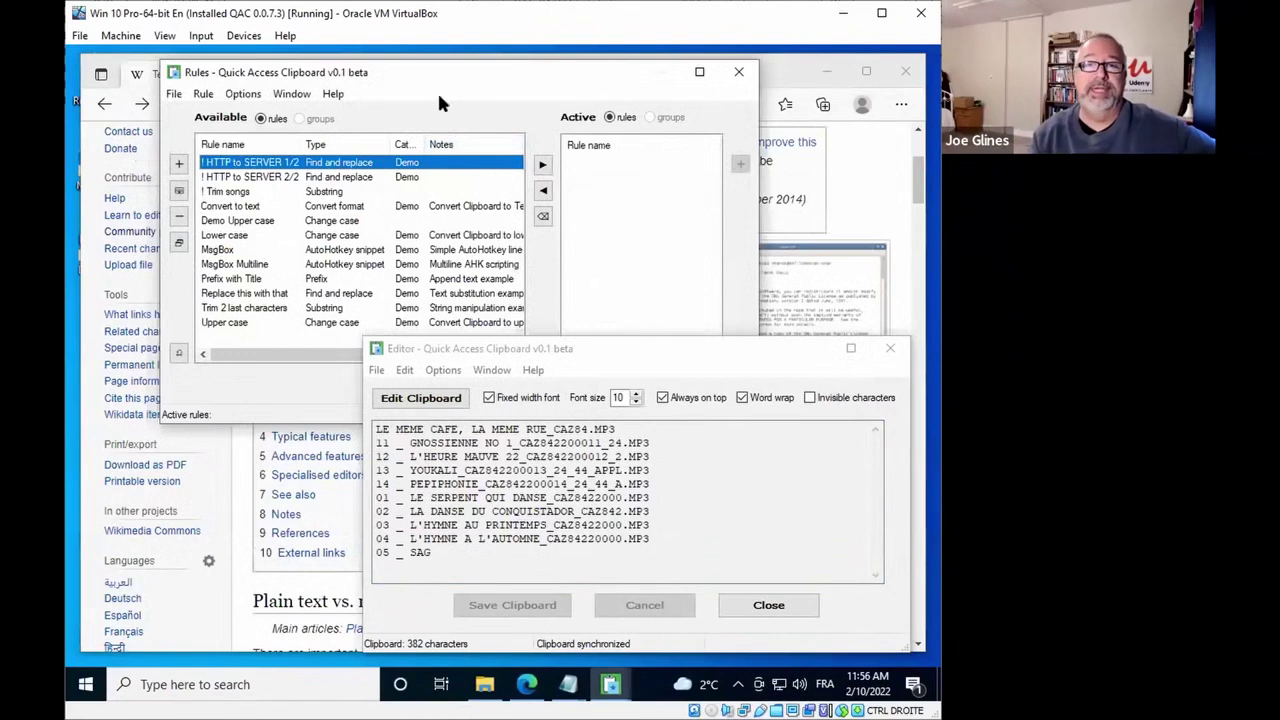
drag(430, 78, 428, 187)
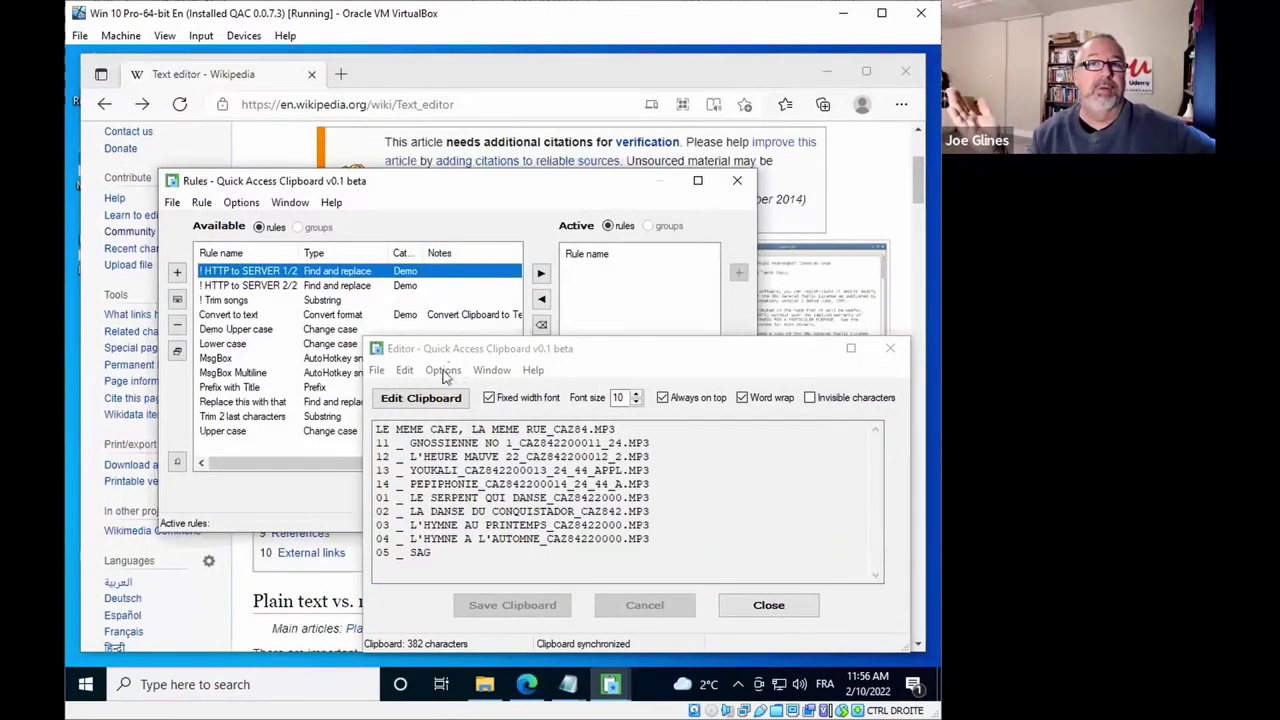
drag(458, 352, 458, 367)
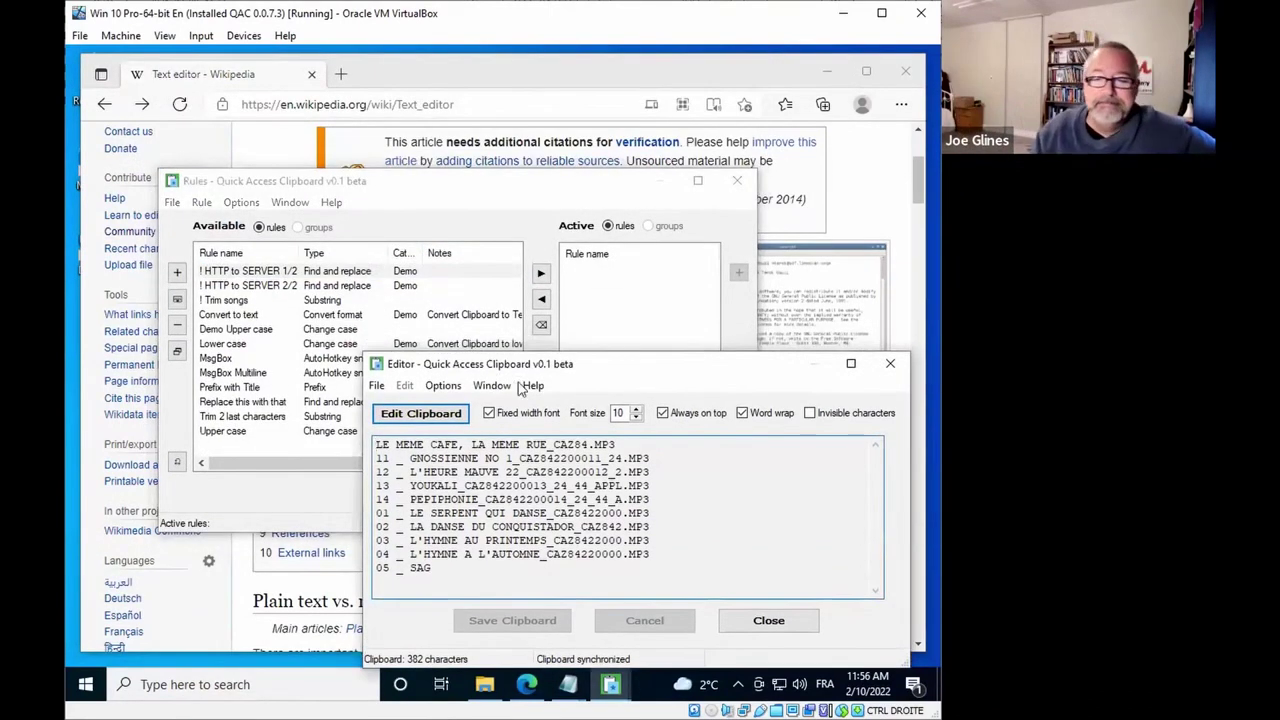
drag(548, 376, 526, 492)
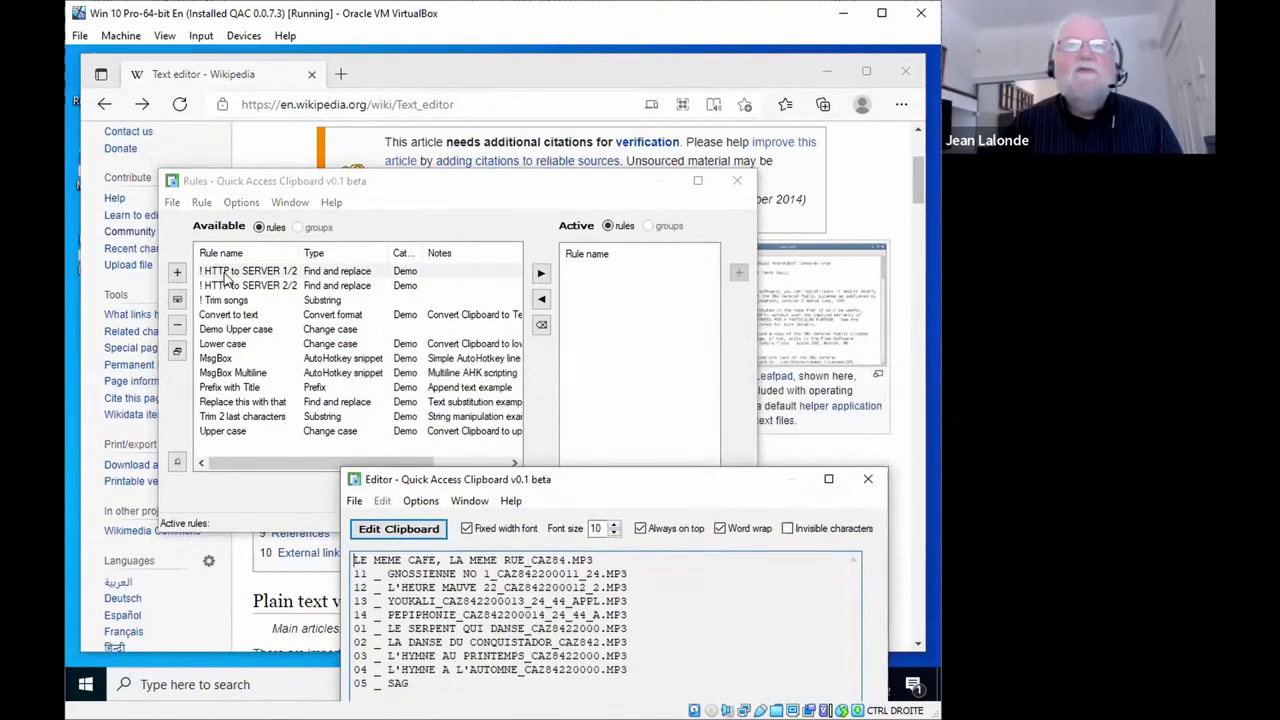
Step: Activate the "! HTTP to SERVER 1/2" and "! HTTP to SERVER 2/2" rules
click(540, 273)
click(376, 272)
click(541, 273)
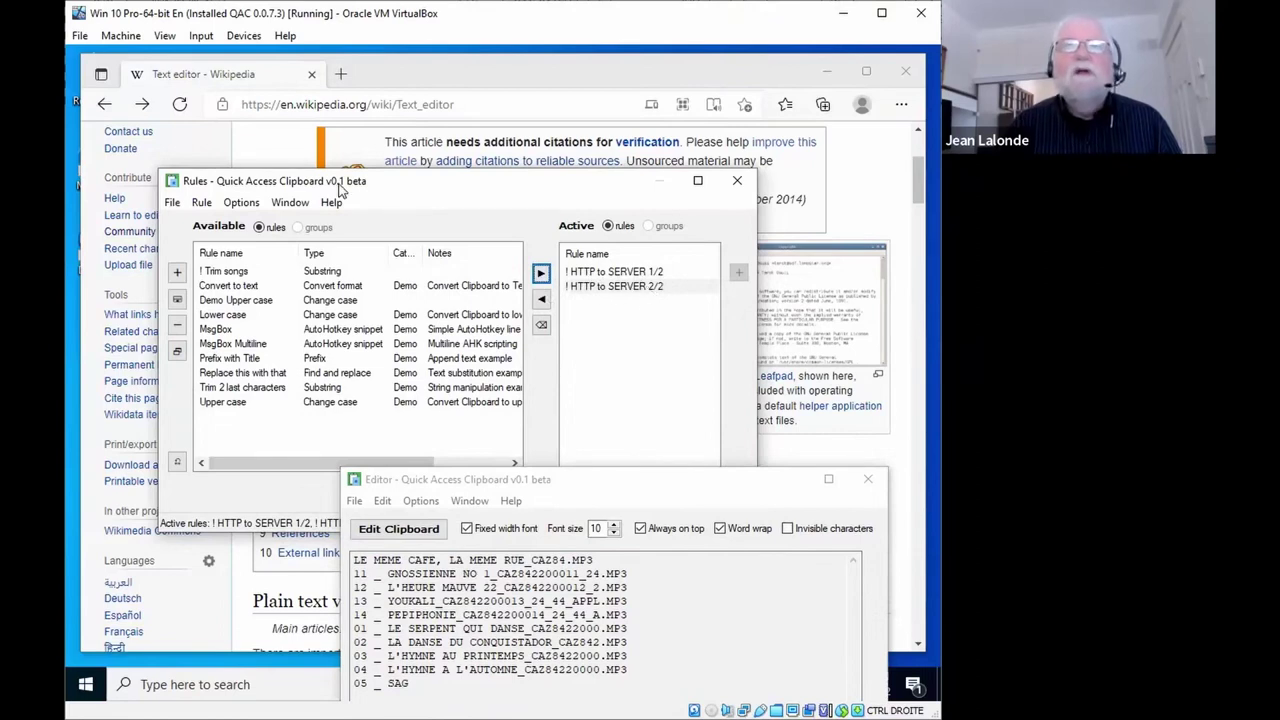
drag(336, 190, 336, 207)
click(407, 82)
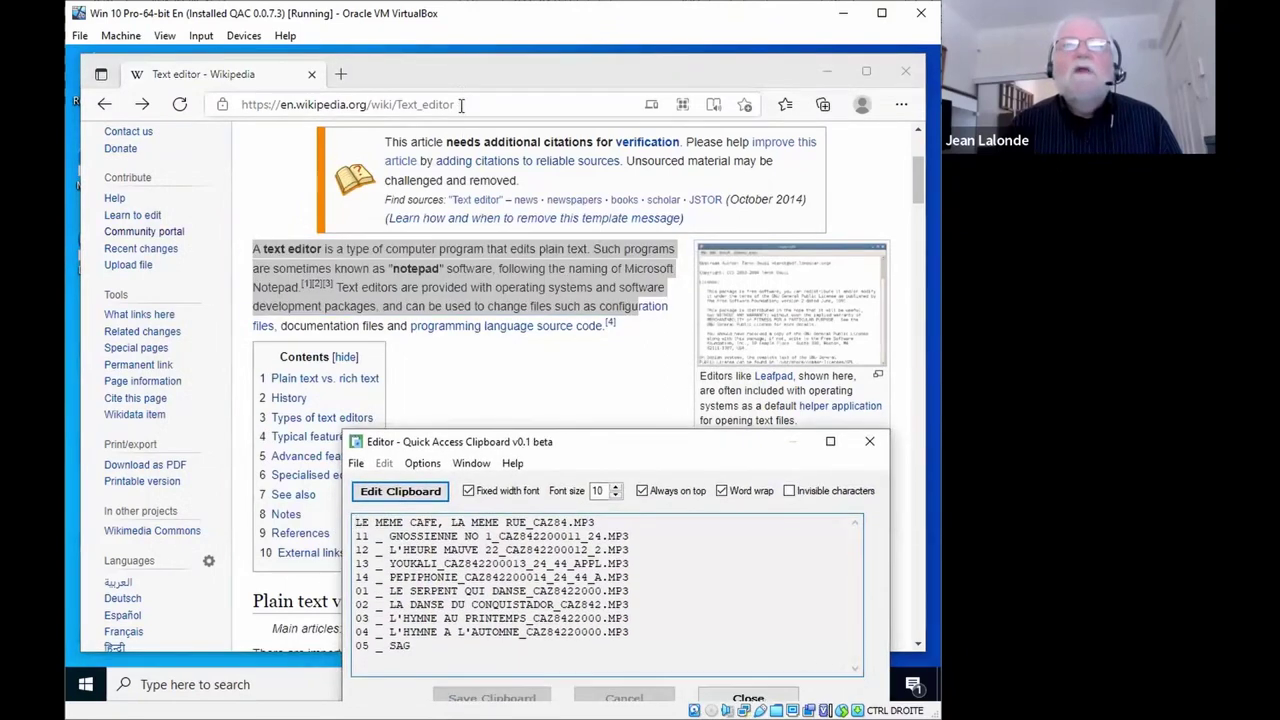
key(ctrl+l)
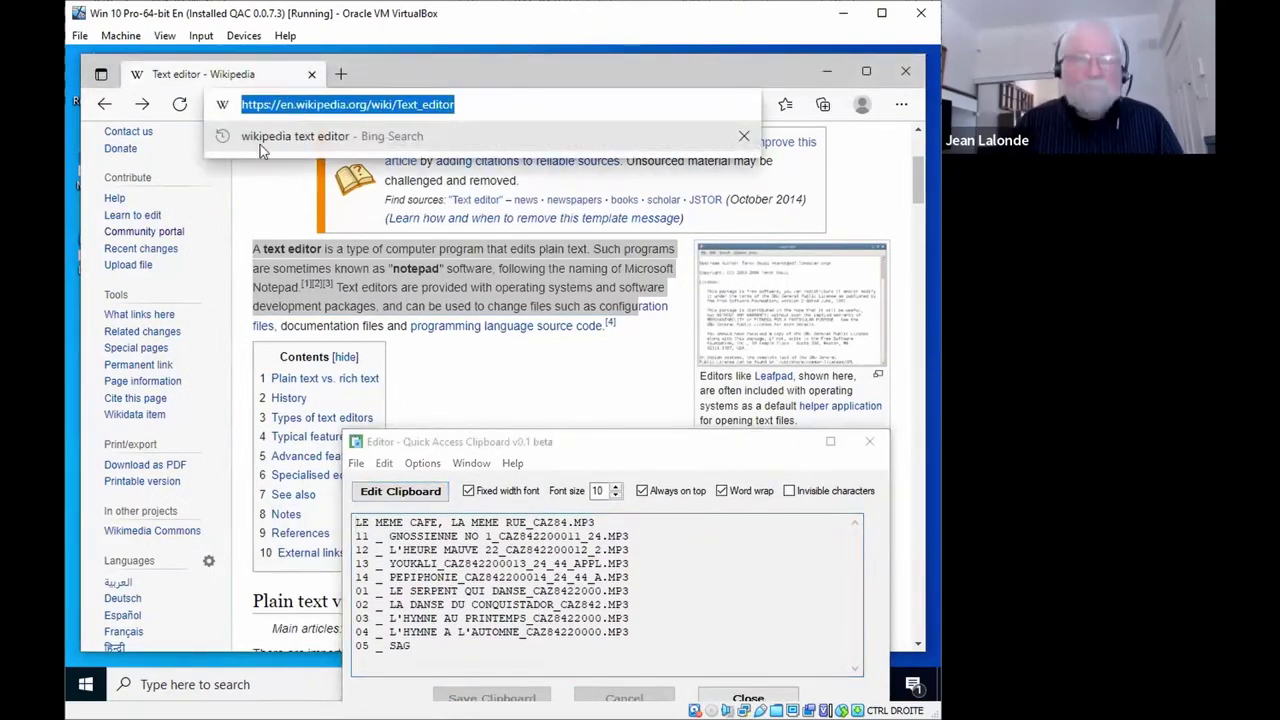
key(ctrl+c)
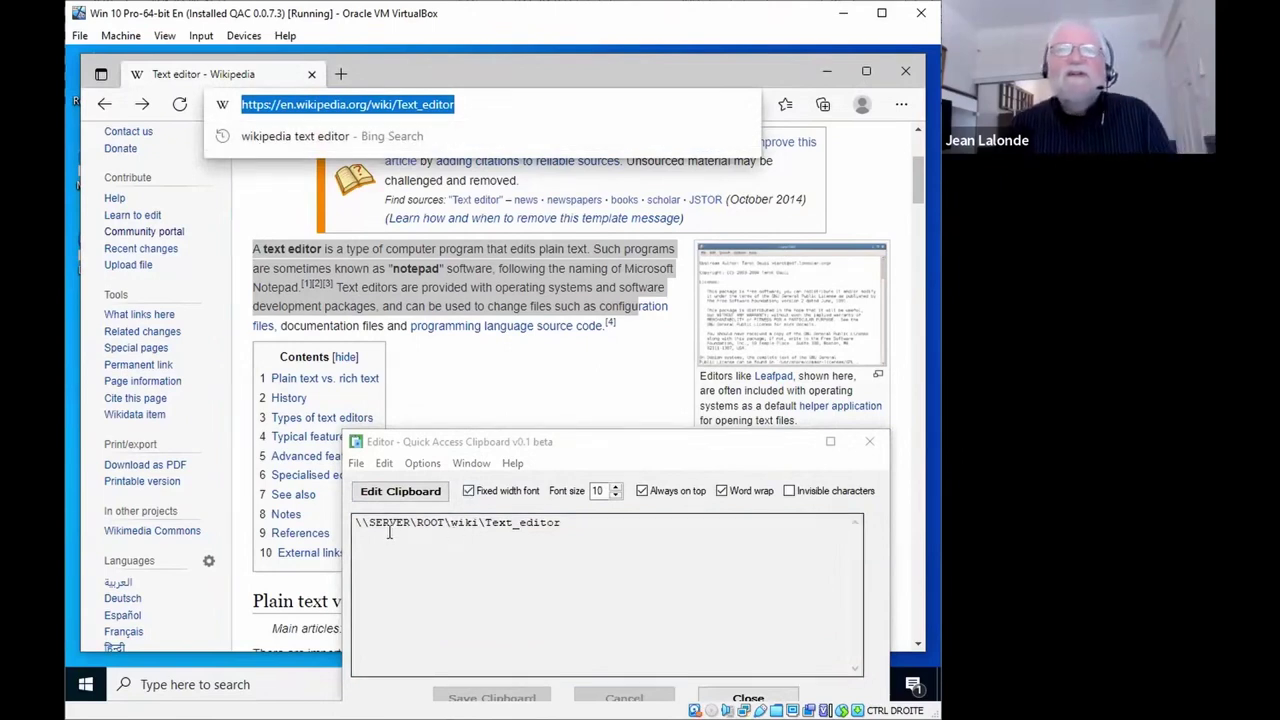
Step: Compare the server root and separators of the converted path in the Editor with the original Wikipedia address
drag(444, 522, 355, 522)
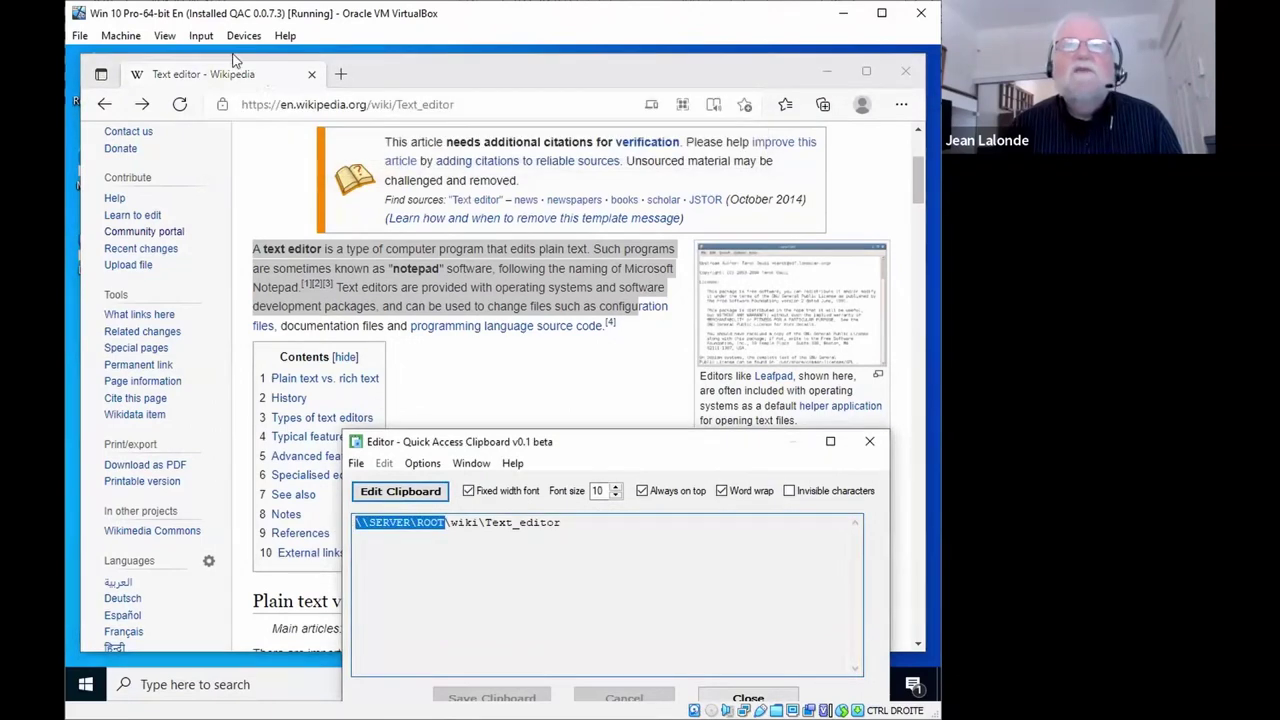
click(362, 104)
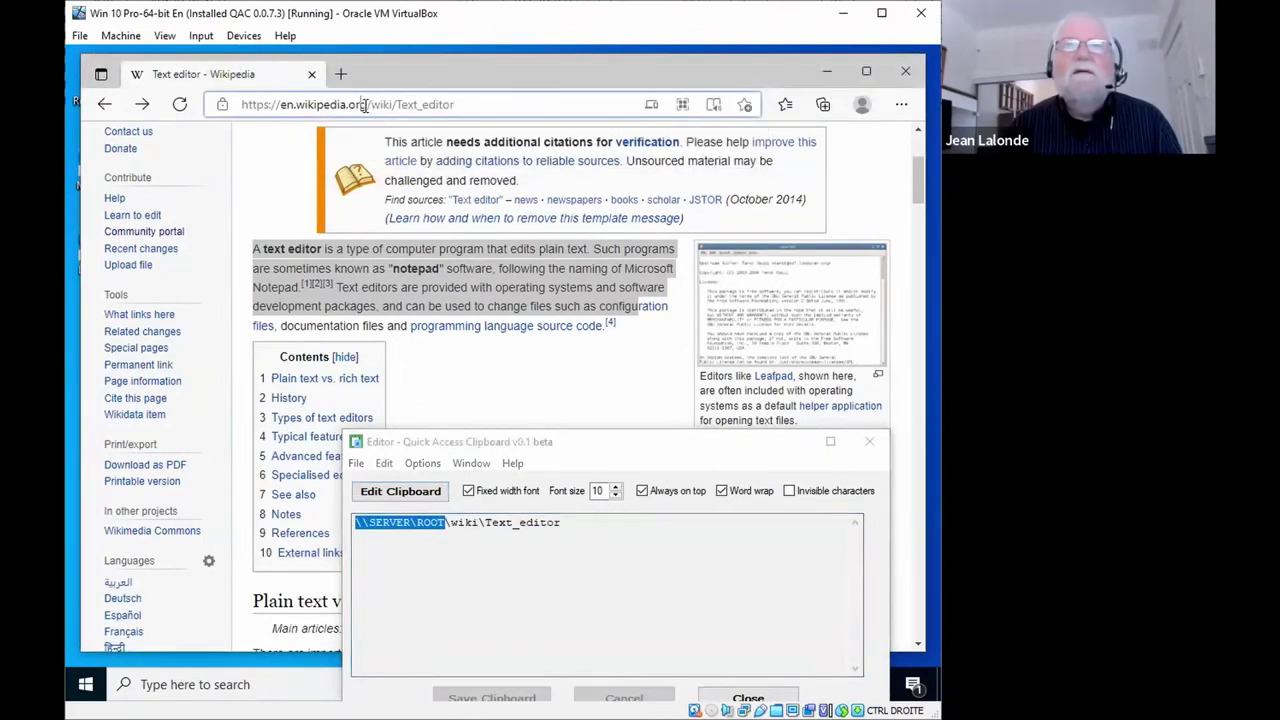
click(458, 522)
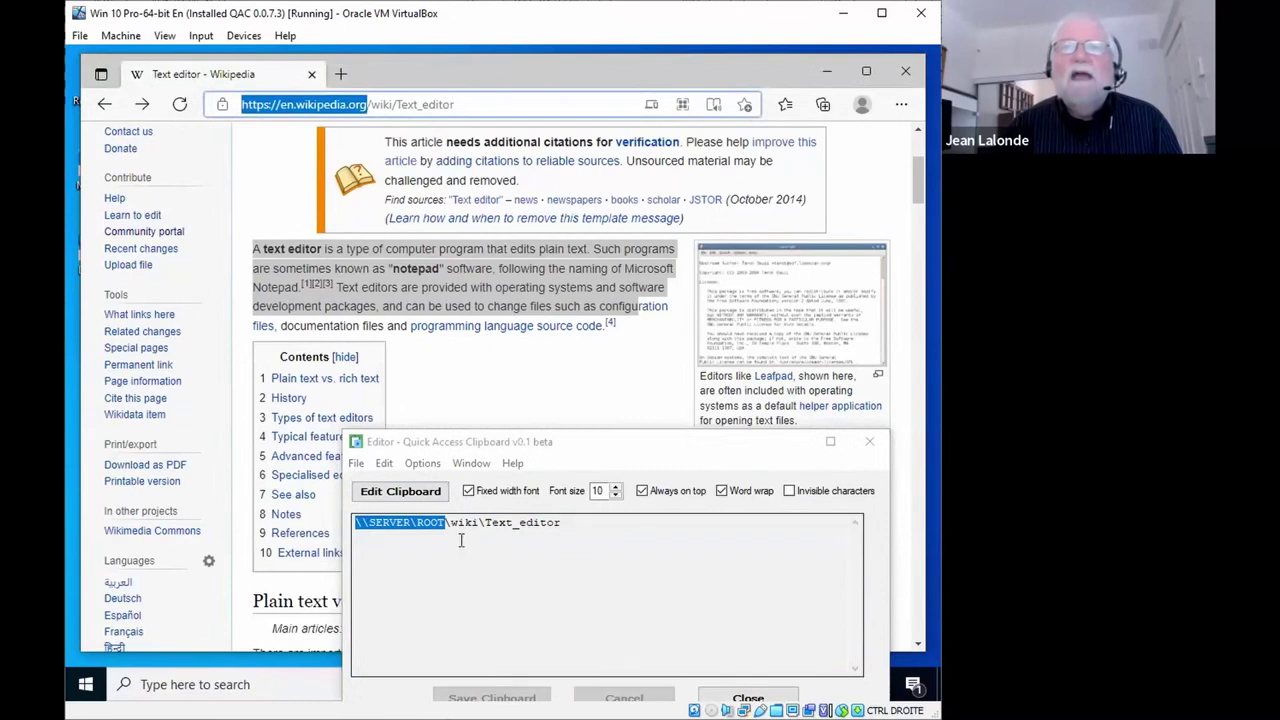
key(alt+Tab)
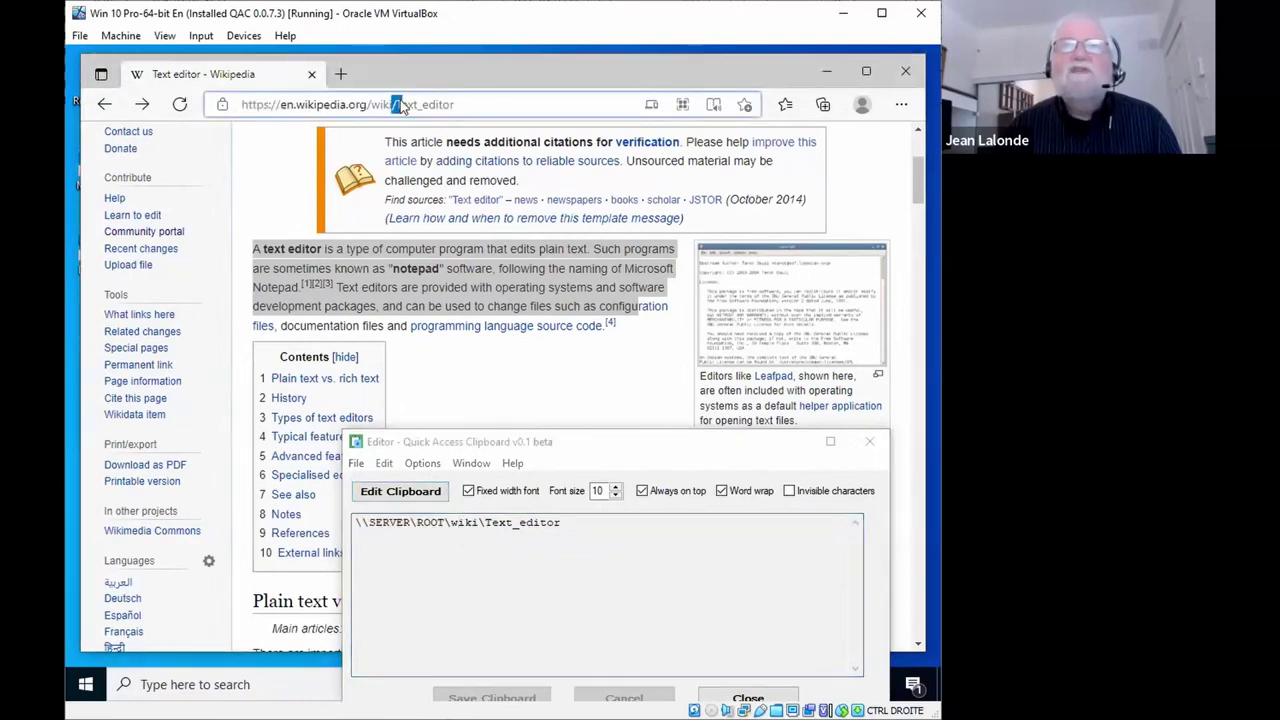
click(487, 522)
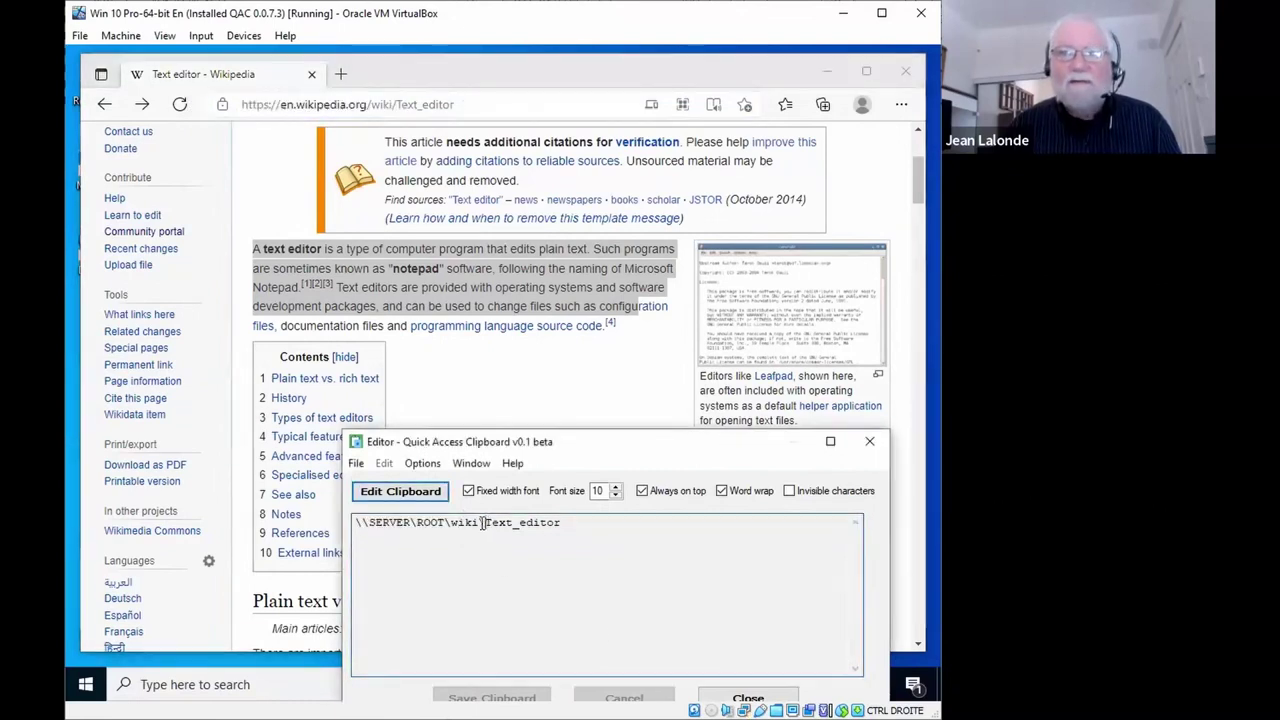
click(132, 215)
click(441, 104)
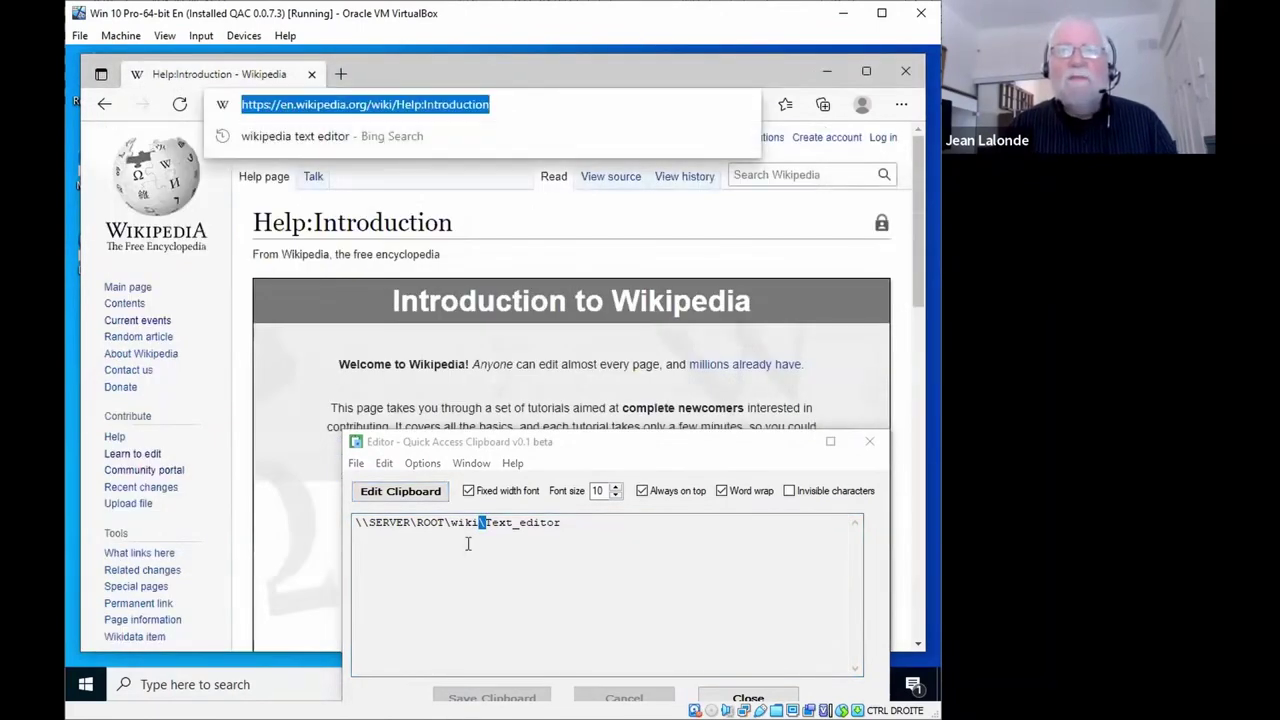
key(ctrl+c)
click(503, 528)
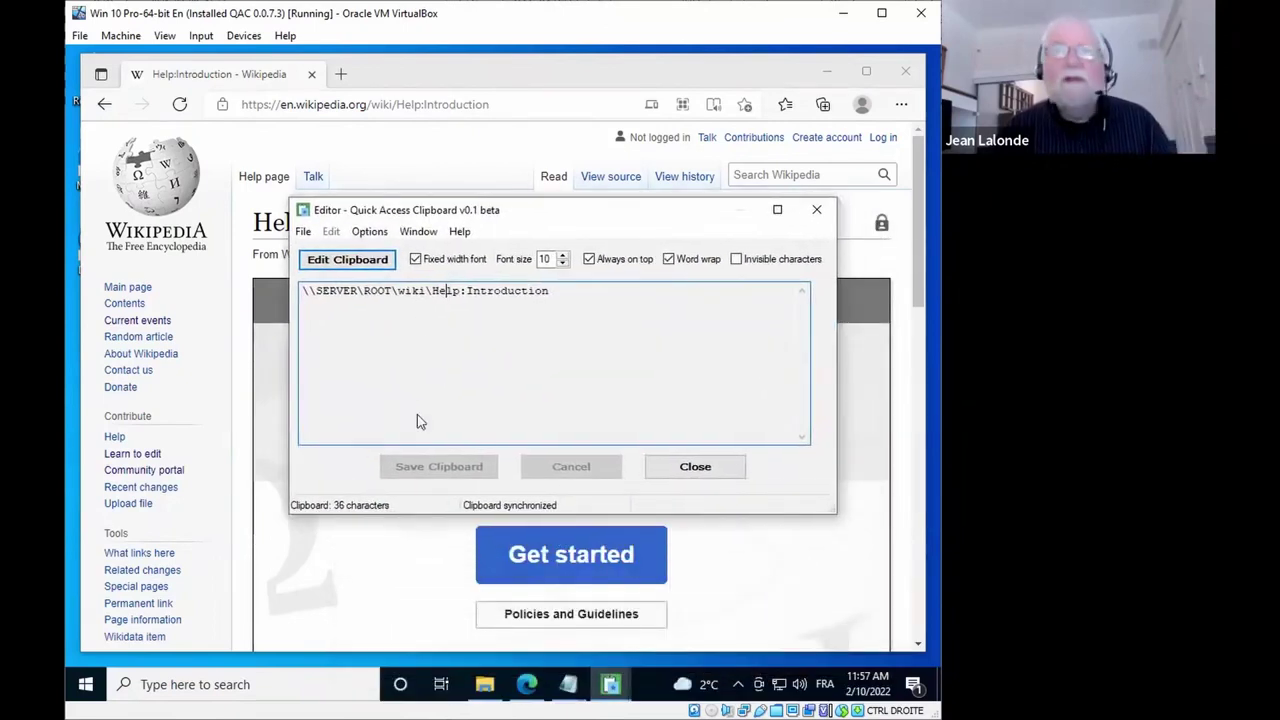
Step: Bring the Rules window to the front and open QuickAccessClipboard.ini for editing, placing its Notepad window higher on the desktop
key(alt+Tab)
key(alt+Tab)
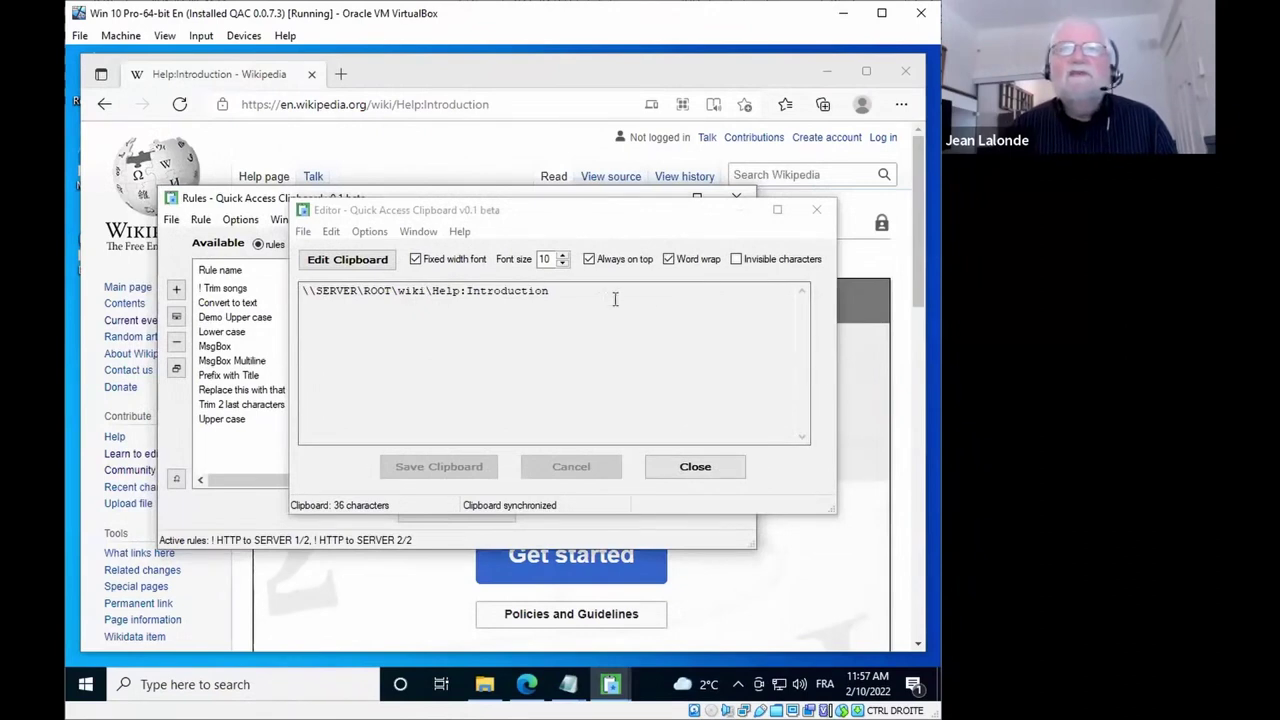
click(250, 207)
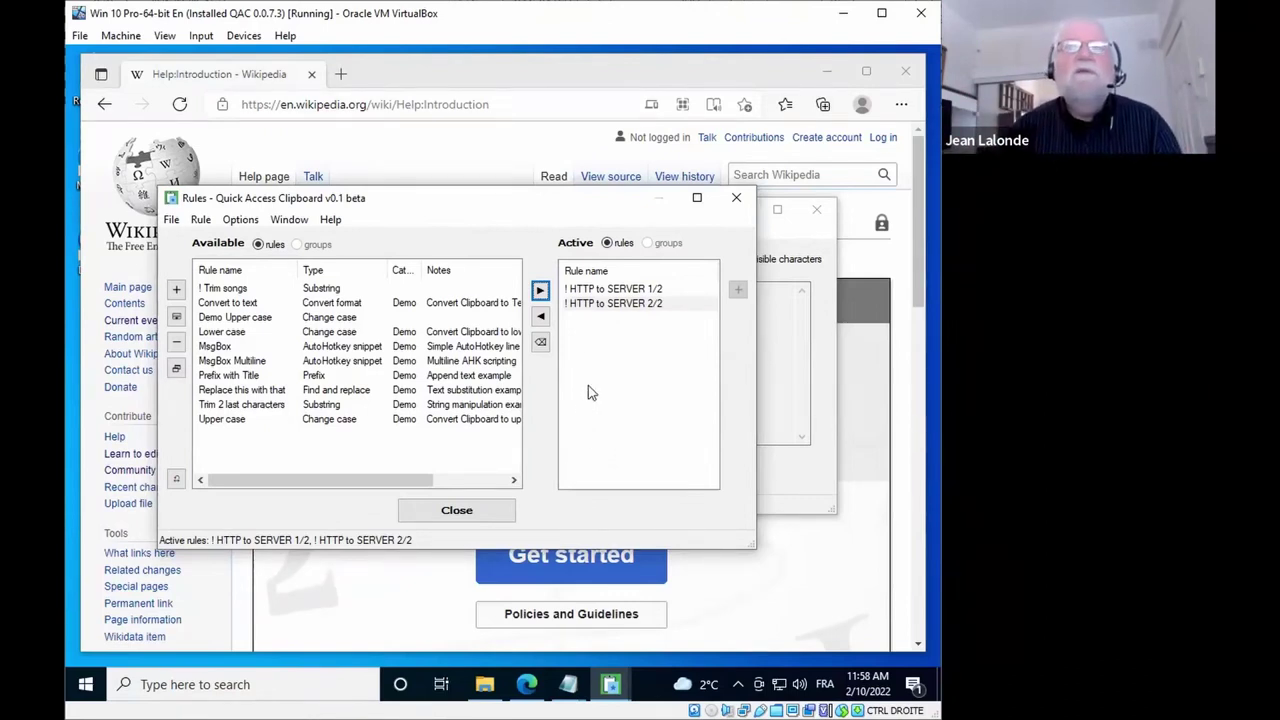
click(289, 219)
mouse_move(228, 221)
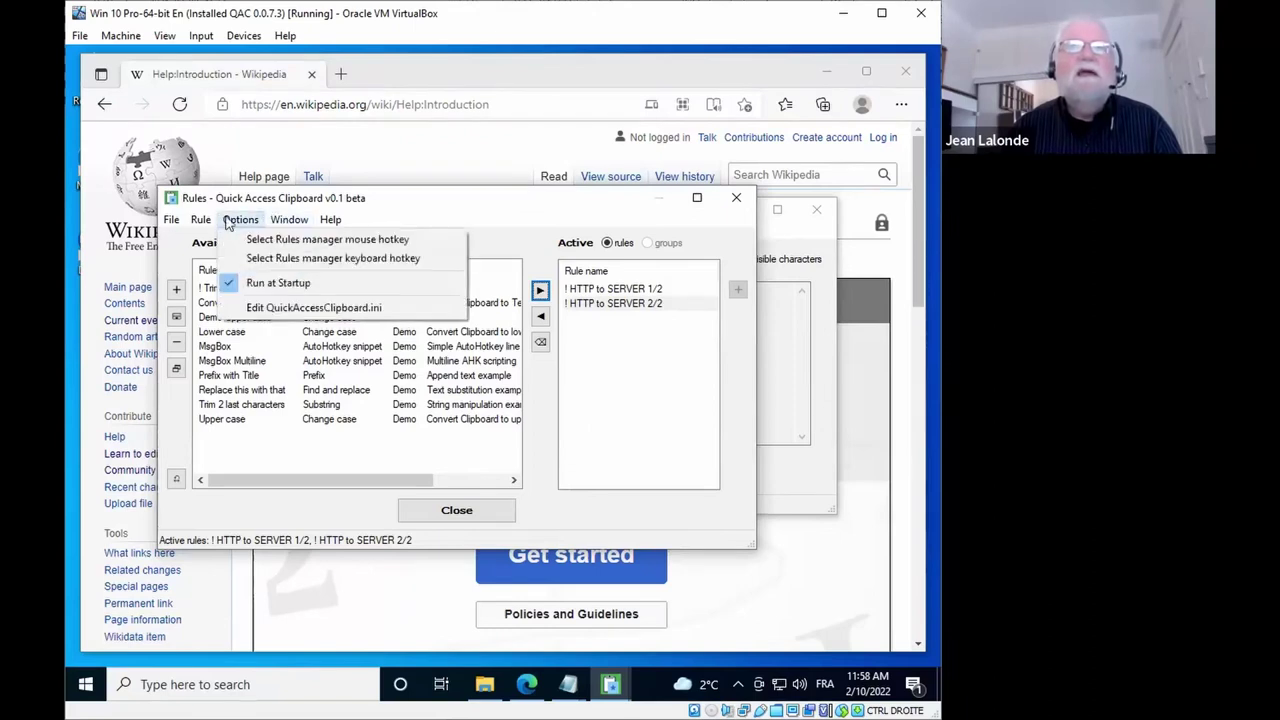
click(257, 308)
click(636, 420)
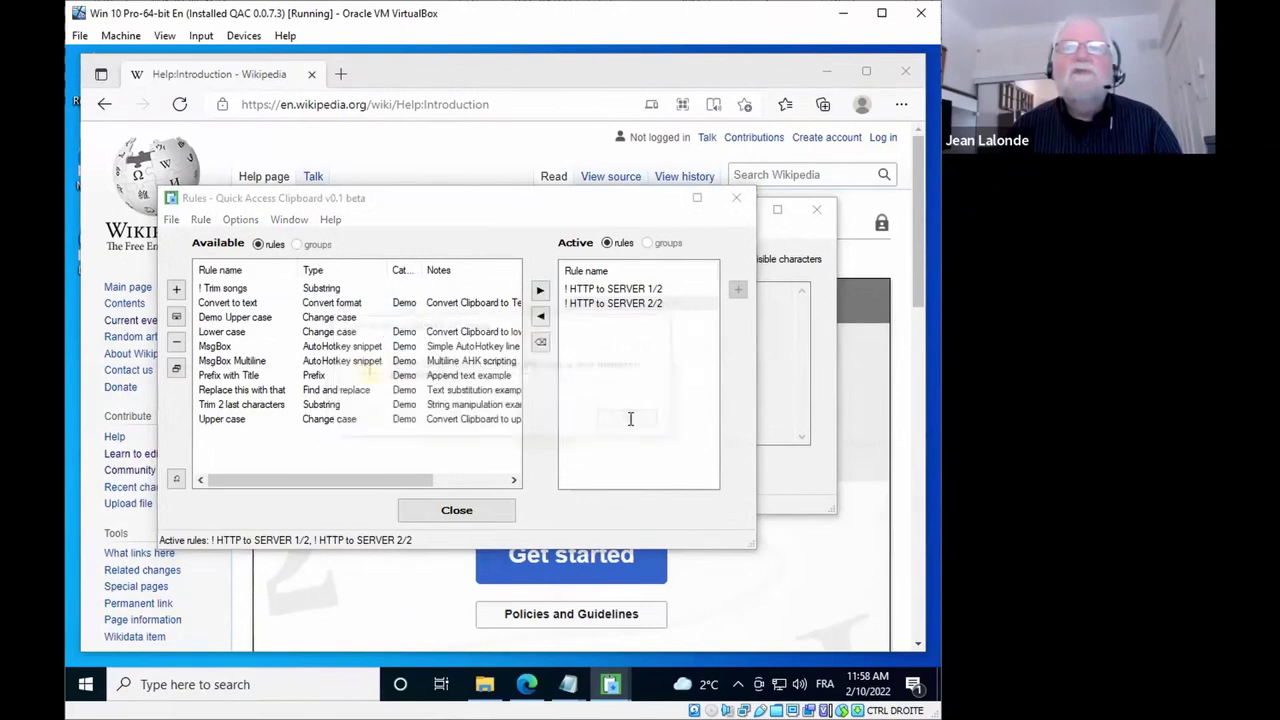
drag(405, 380, 456, 152)
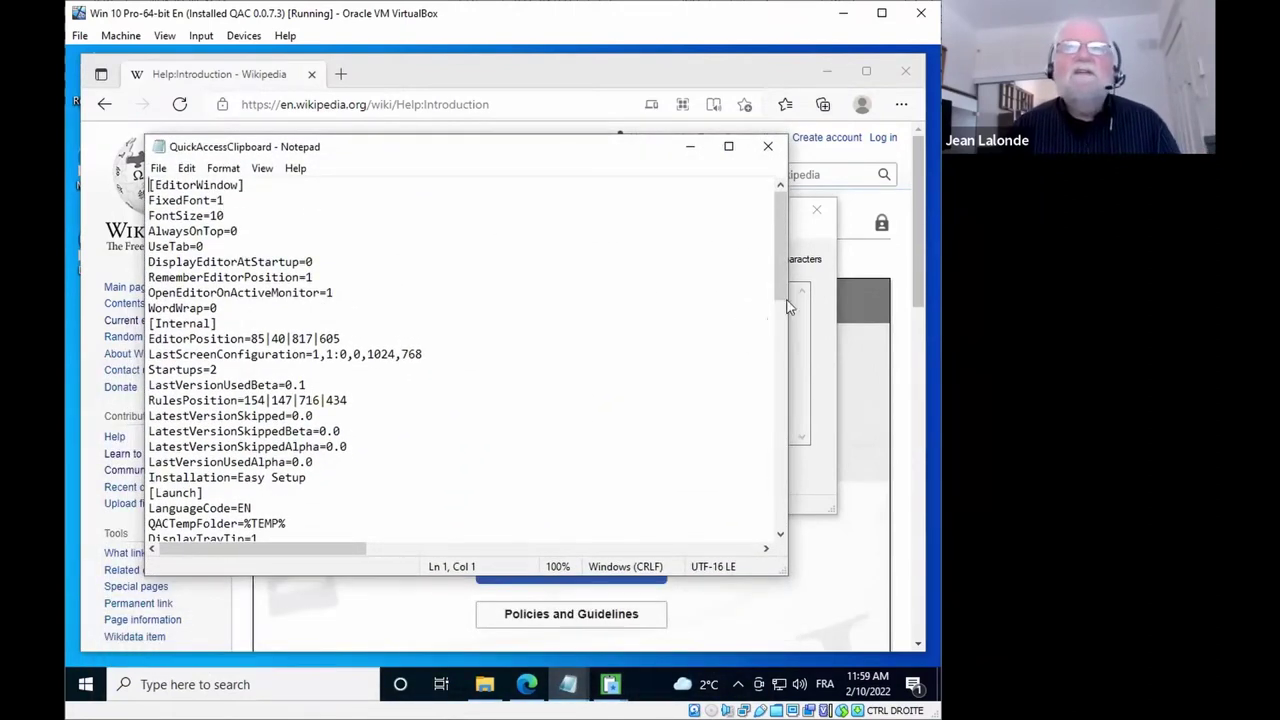
Step: Examine the RulesTimeoutSecs setting in the [RulesWindow] section of QuickAccessClipboard.ini and close the file without changes
drag(778, 266, 771, 354)
scroll(766, 382, down, 7)
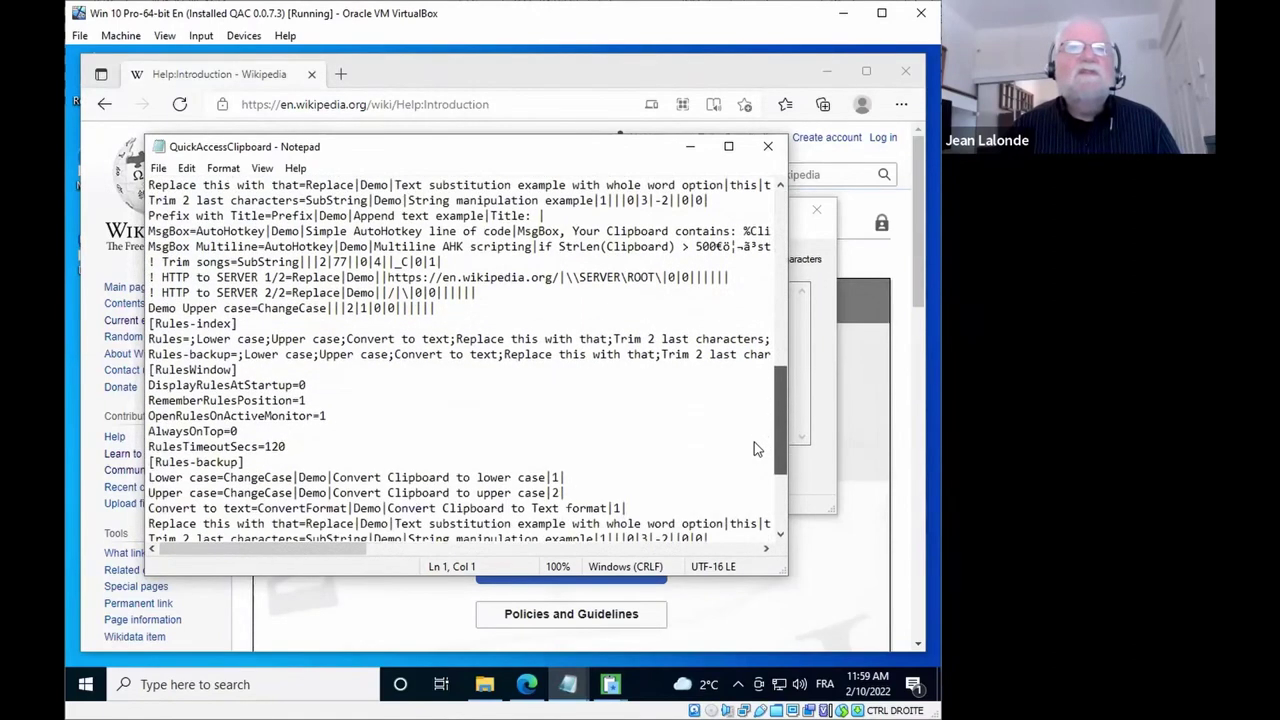
scroll(748, 484, down, 2)
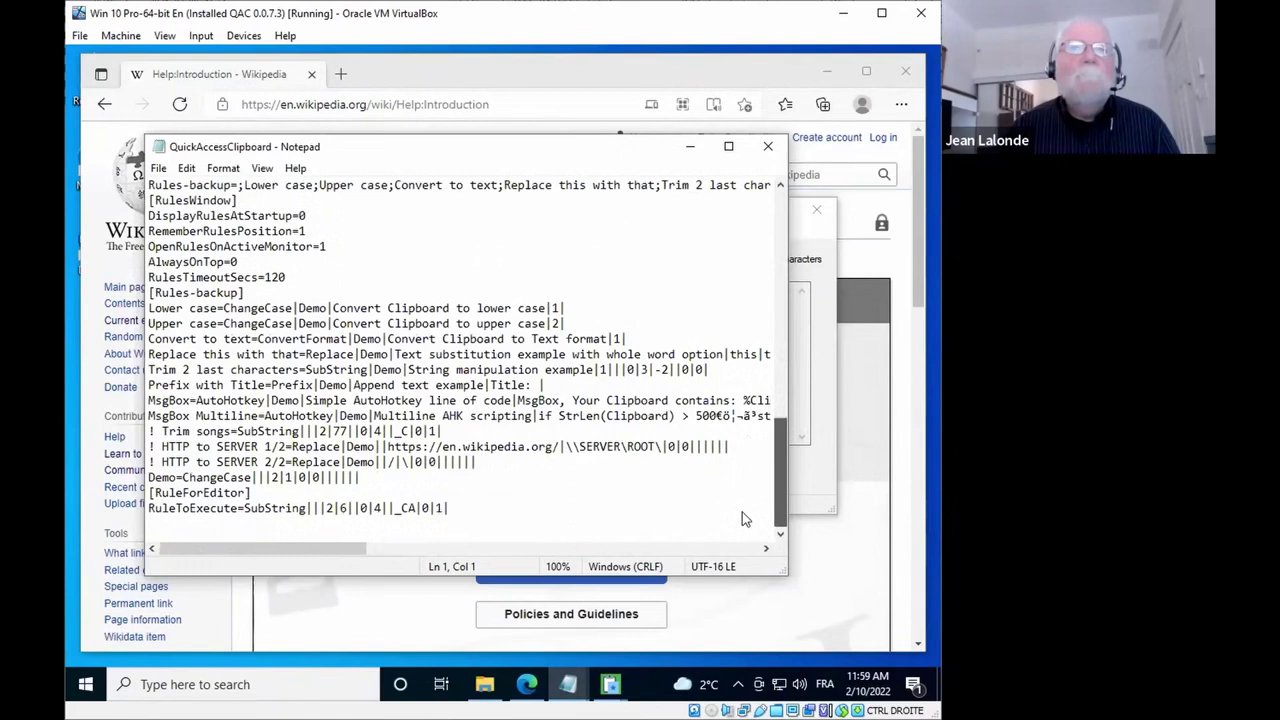
scroll(255, 354, up, 1)
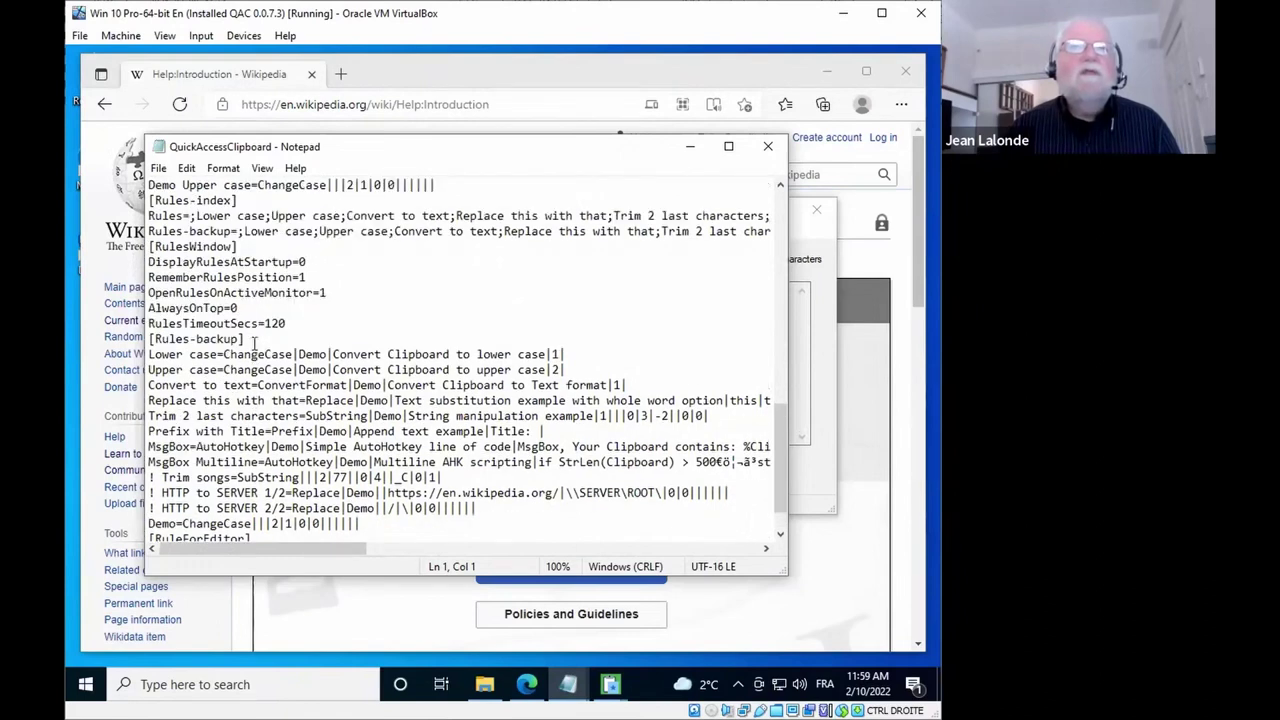
double_click(190, 246)
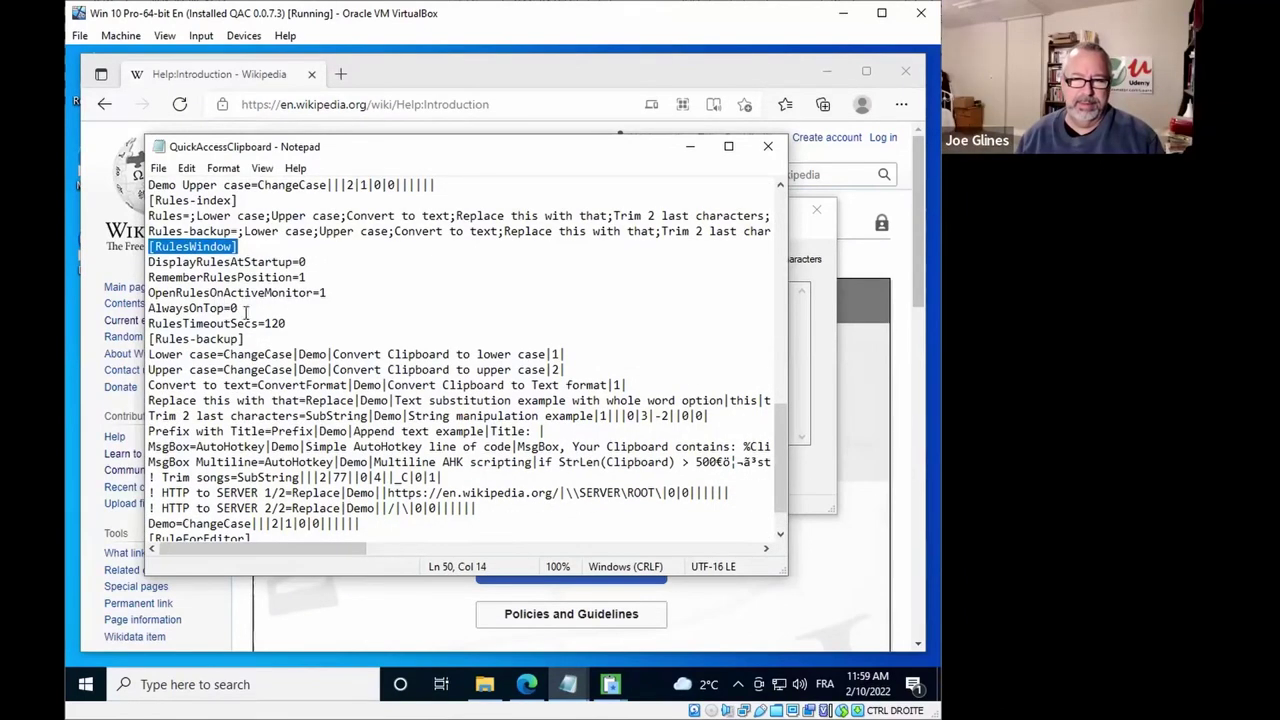
drag(290, 322, 265, 322)
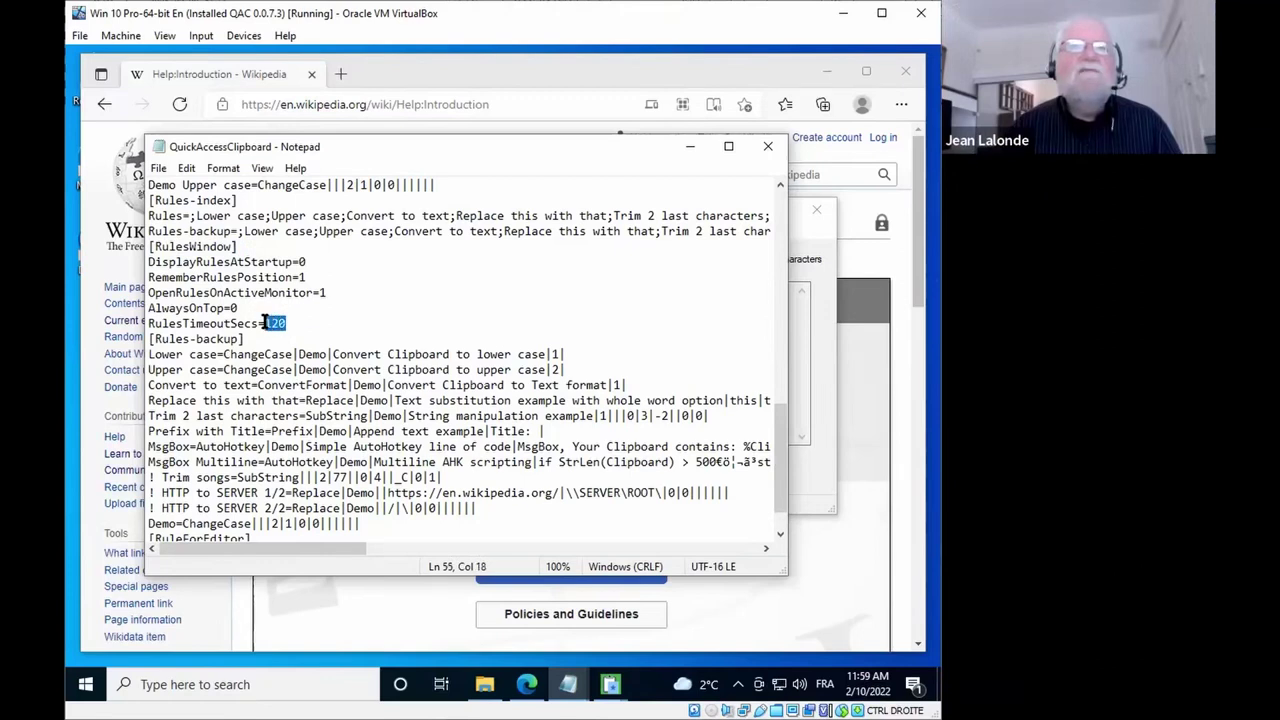
click(309, 328)
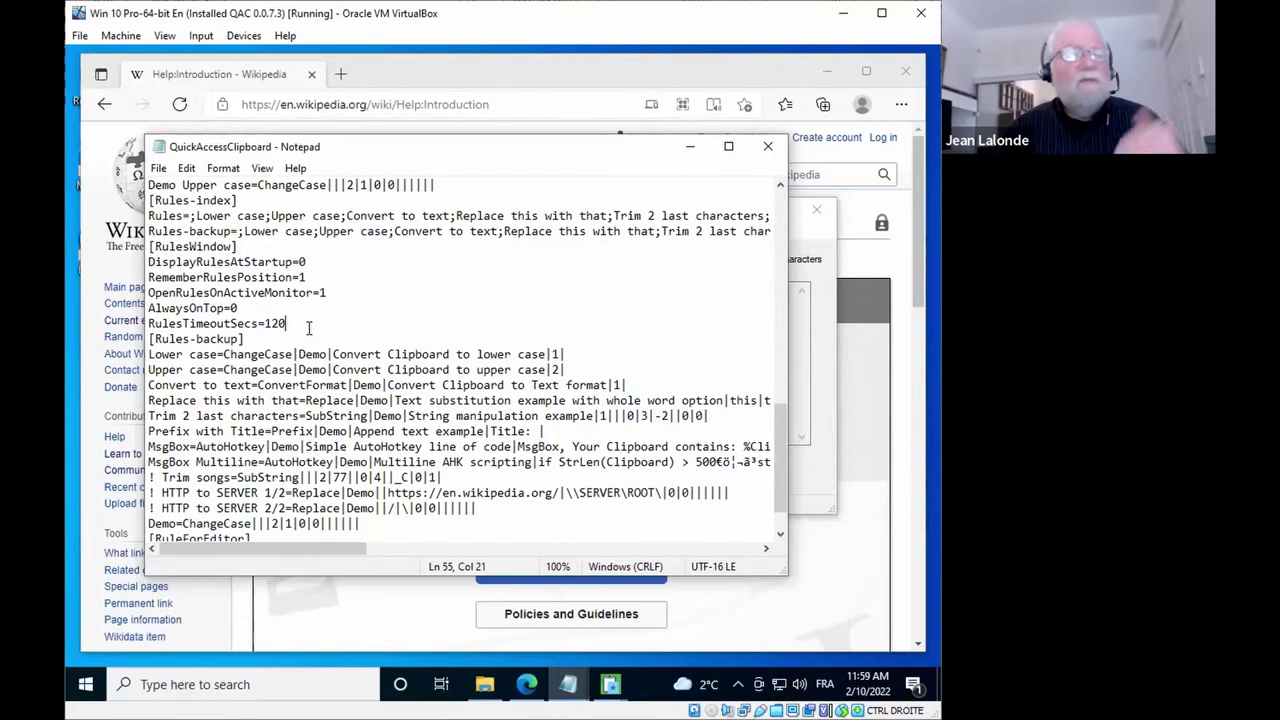
click(768, 148)
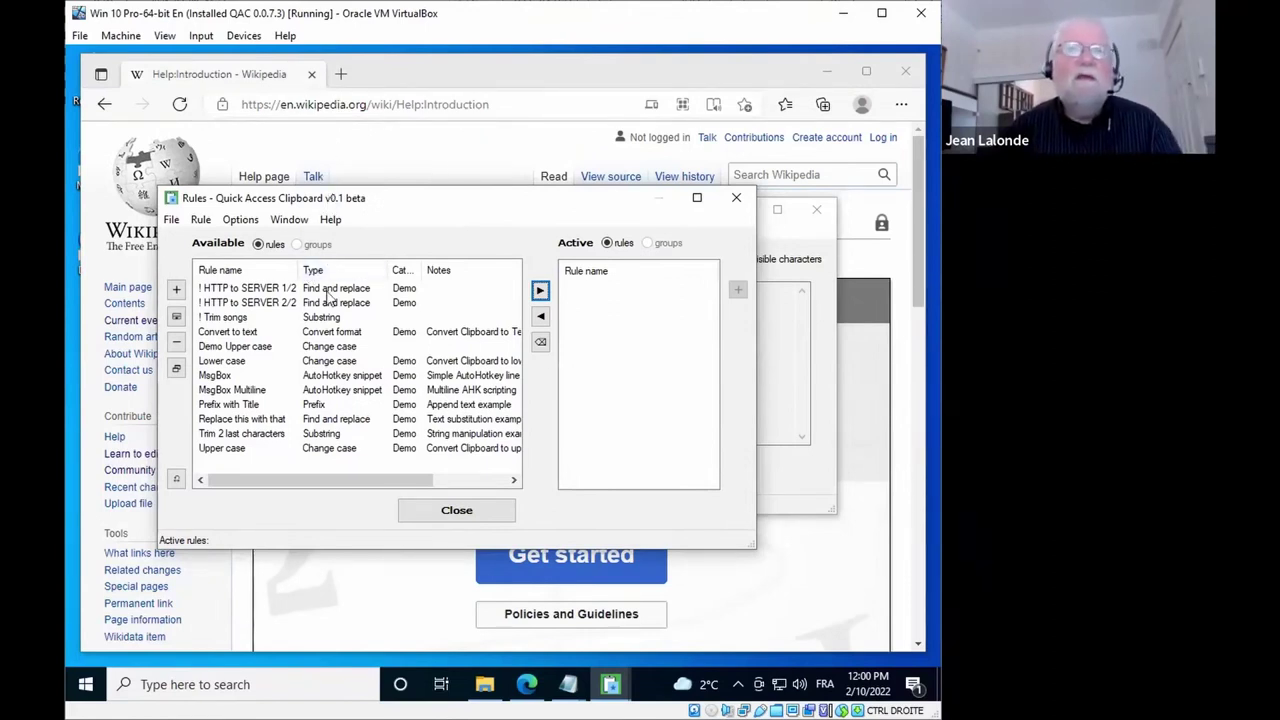
Step: Shift the Rules window slightly upward and review the commands it offers for managing rules
click(540, 345)
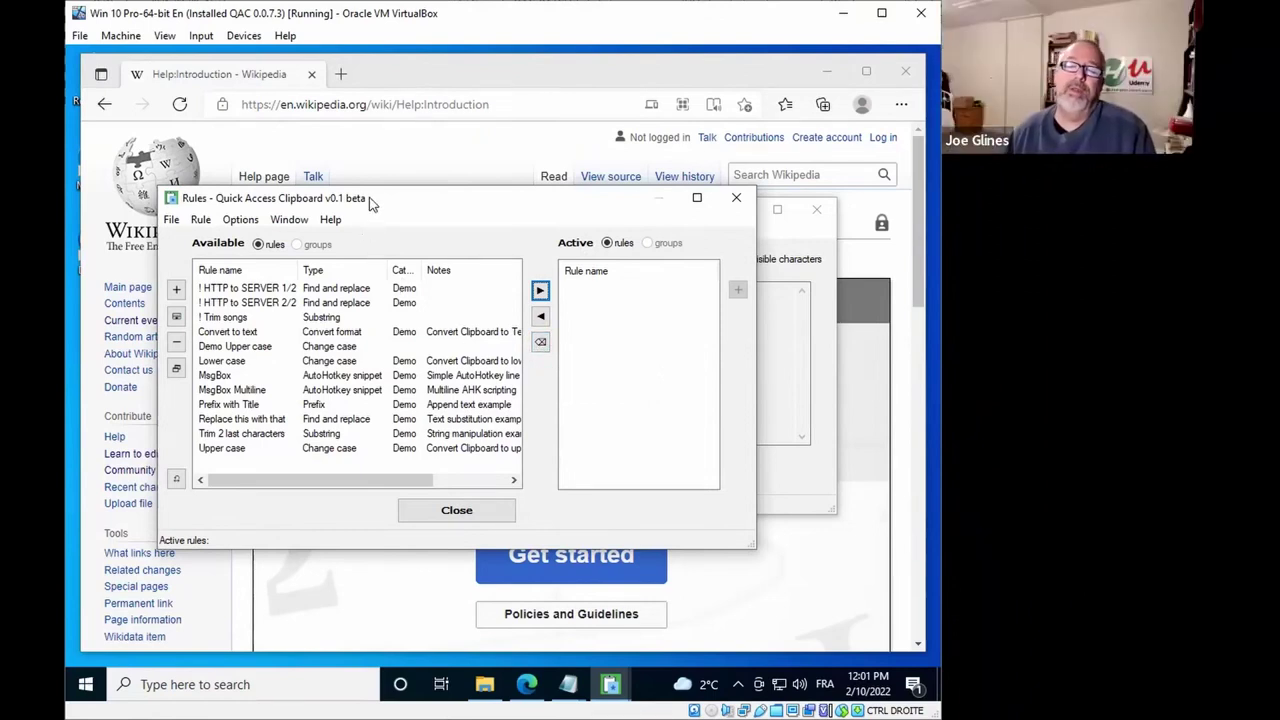
drag(370, 198, 377, 183)
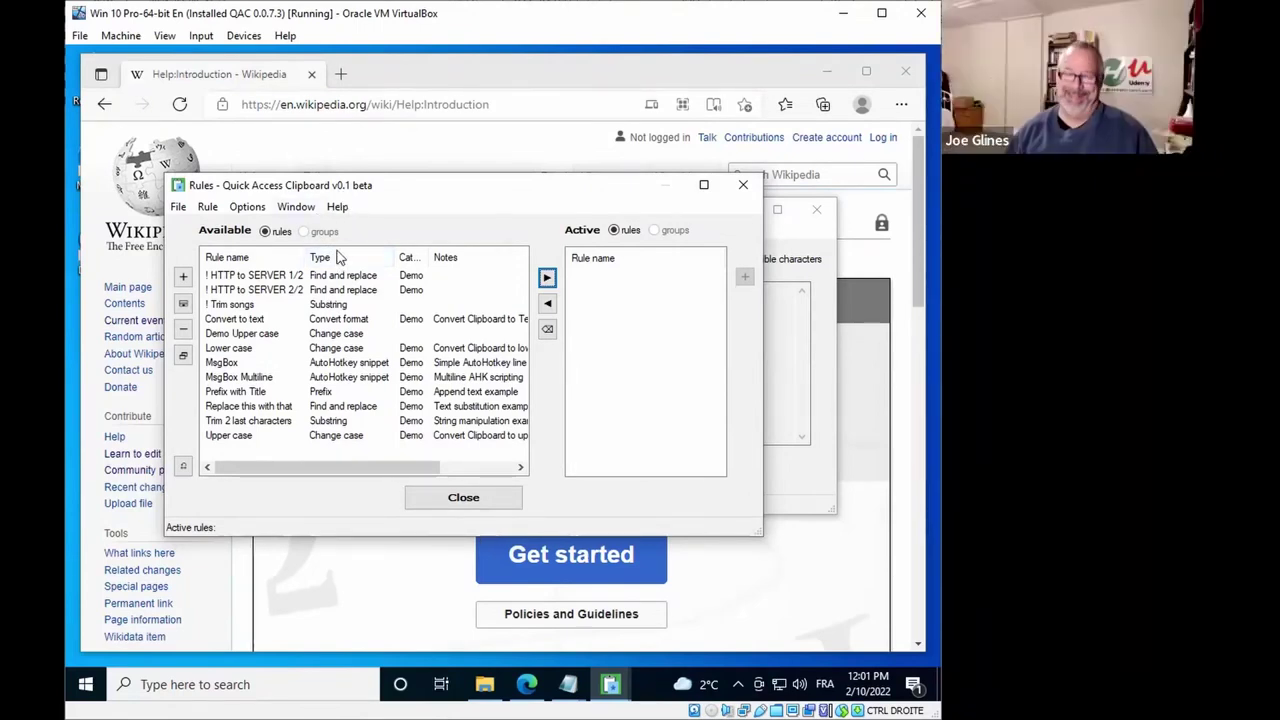
click(207, 207)
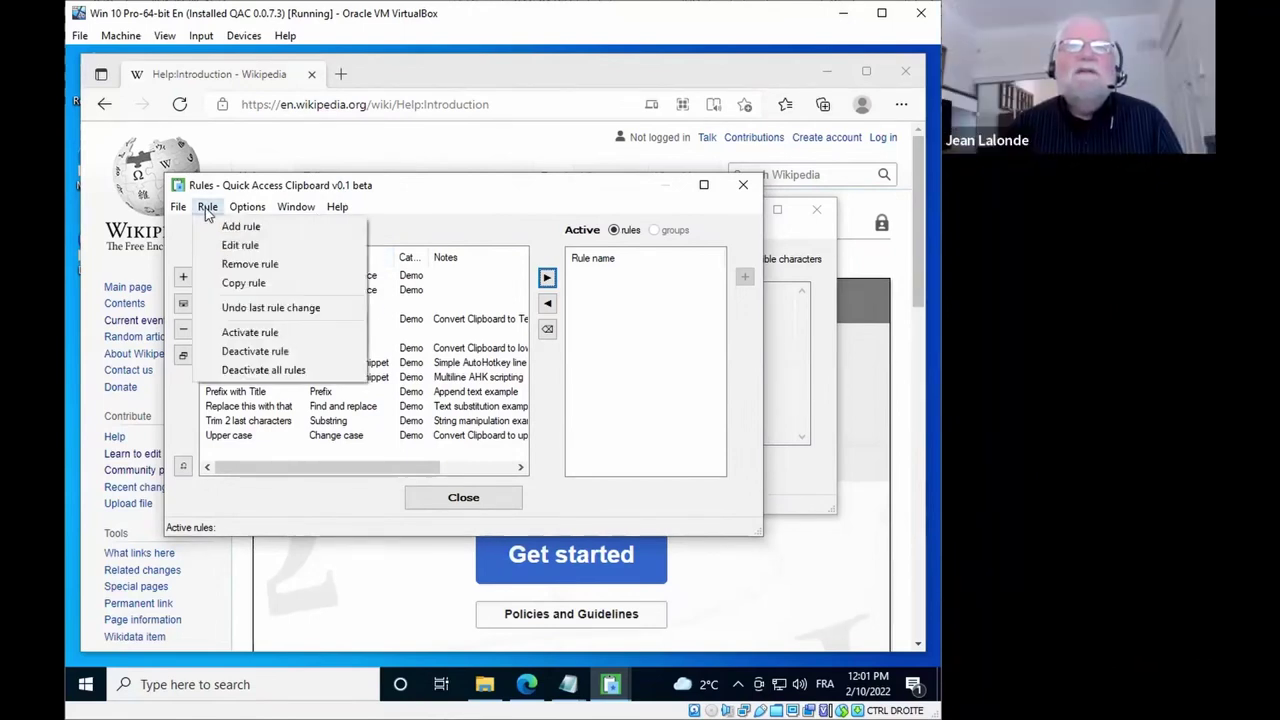
click(295, 206)
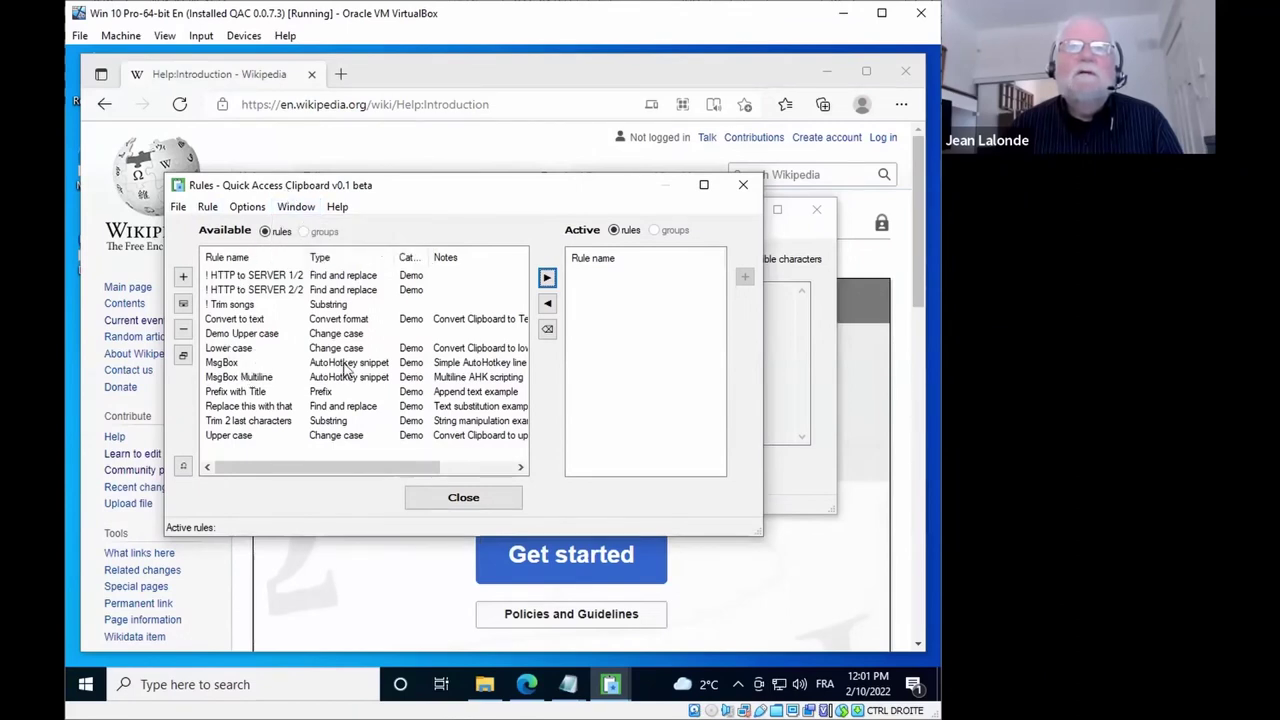
Step: Open the MsgBox rule, examine the message text and Clipboard variable in its AutoHotkey snippet, and close it without saving
click(220, 364)
click(183, 304)
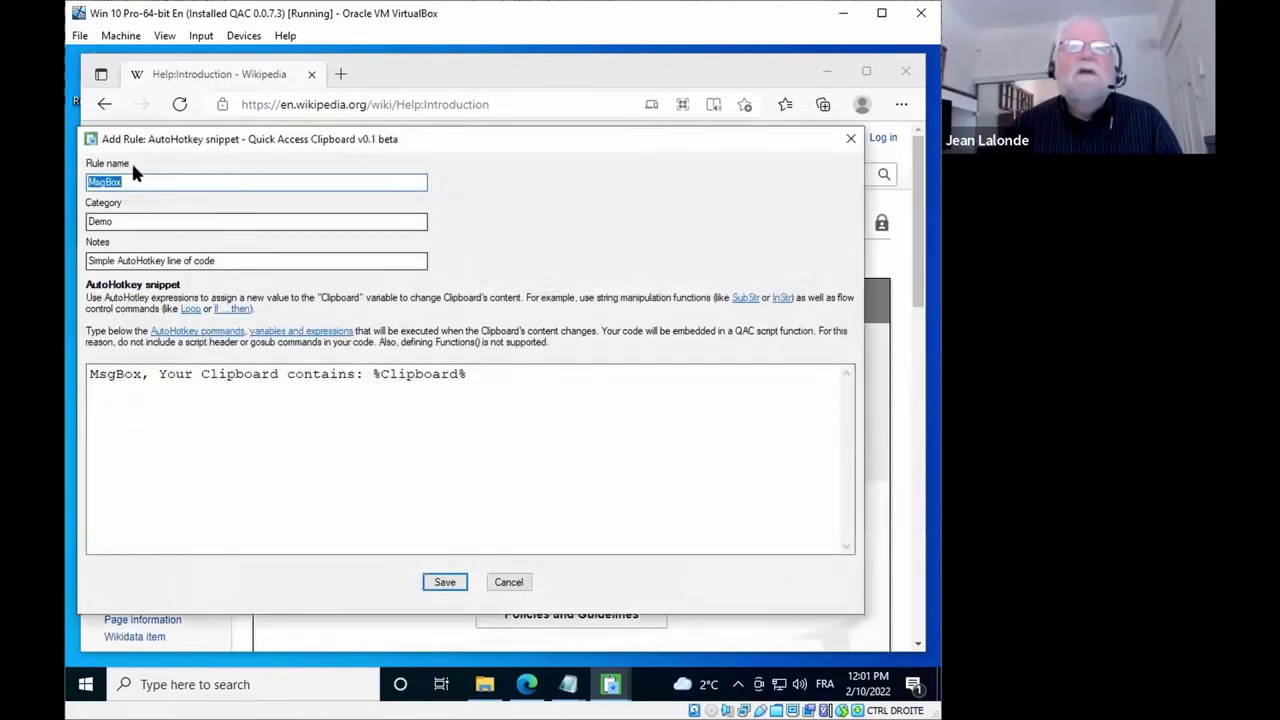
drag(89, 374, 526, 391)
click(517, 391)
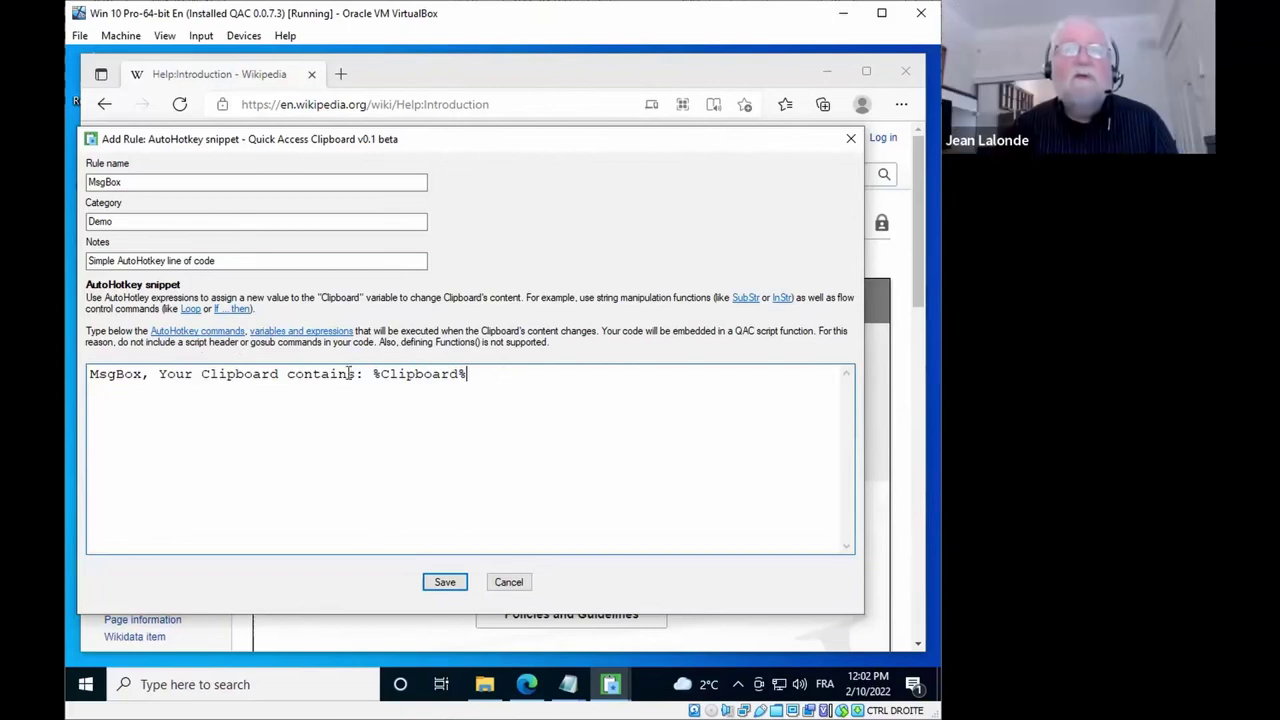
drag(144, 375, 89, 376)
click(117, 376)
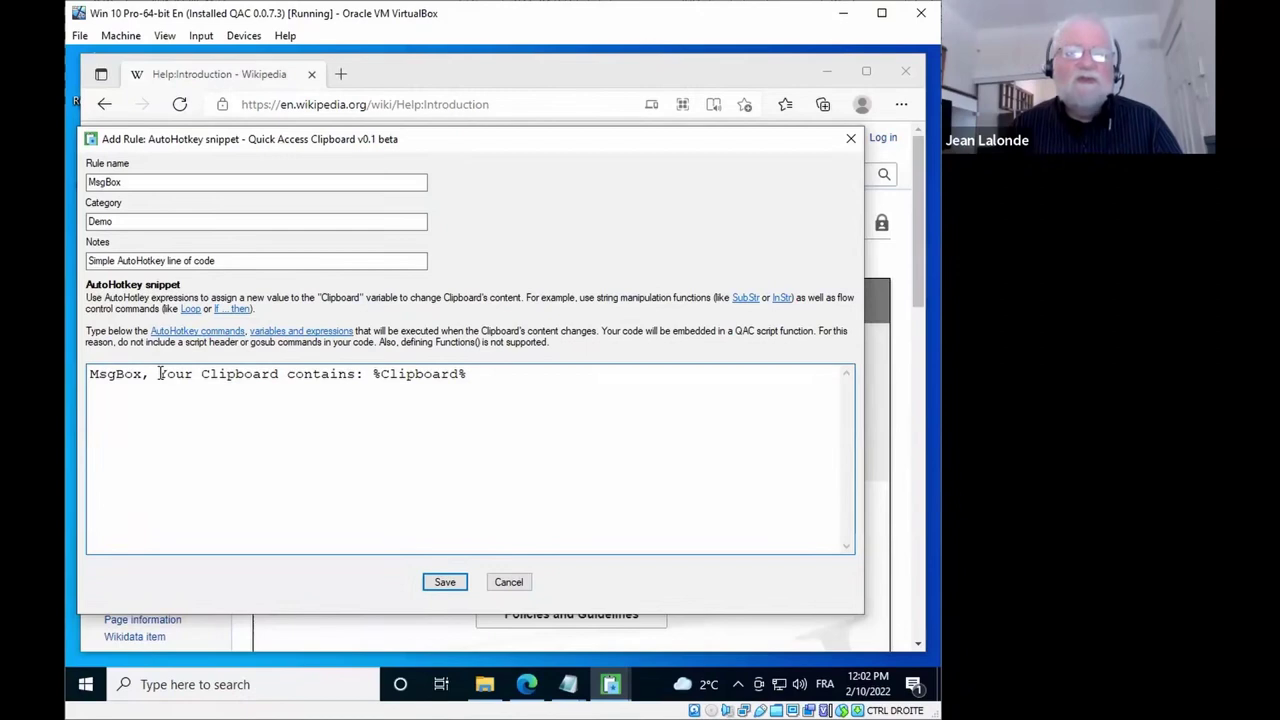
drag(158, 374, 405, 375)
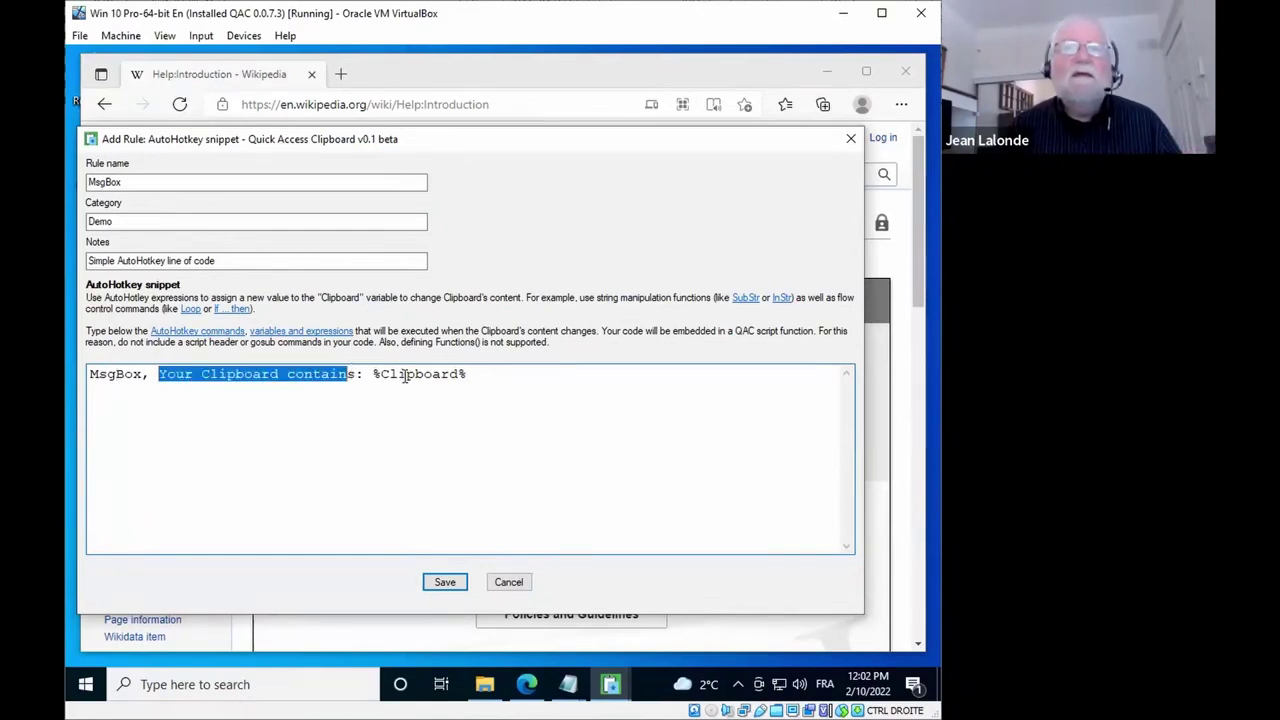
double_click(430, 374)
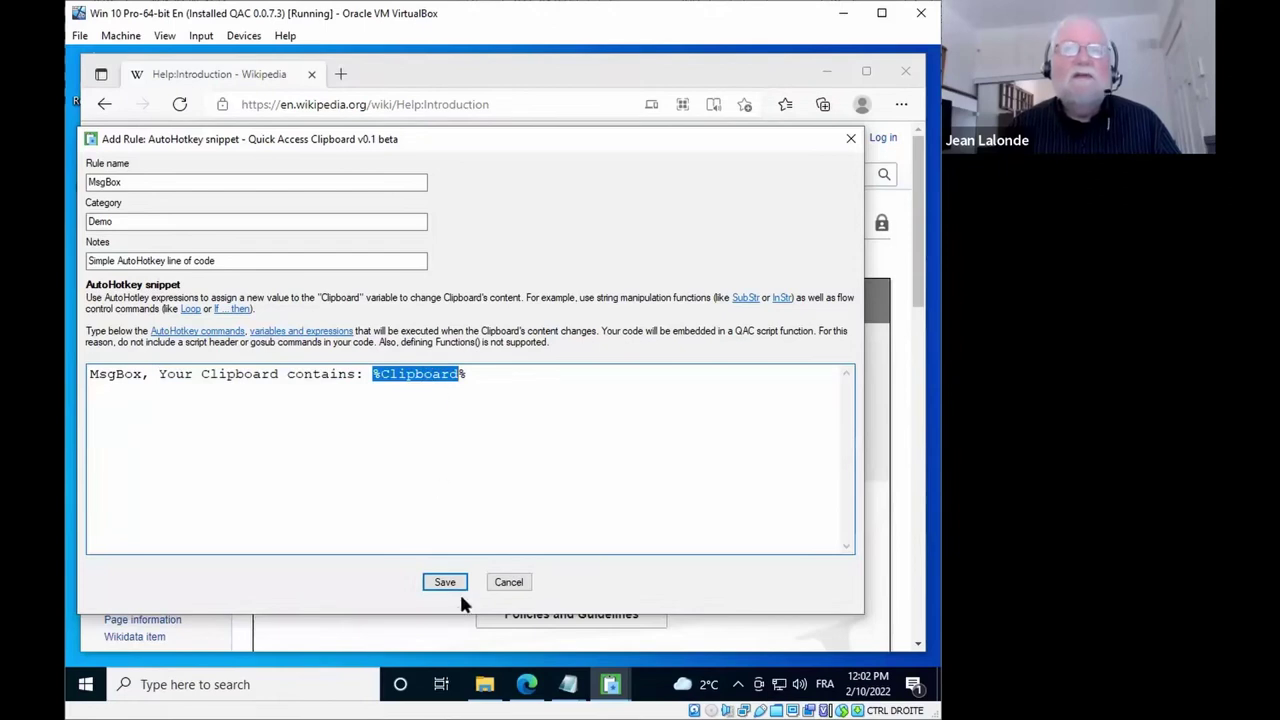
drag(503, 582, 390, 358)
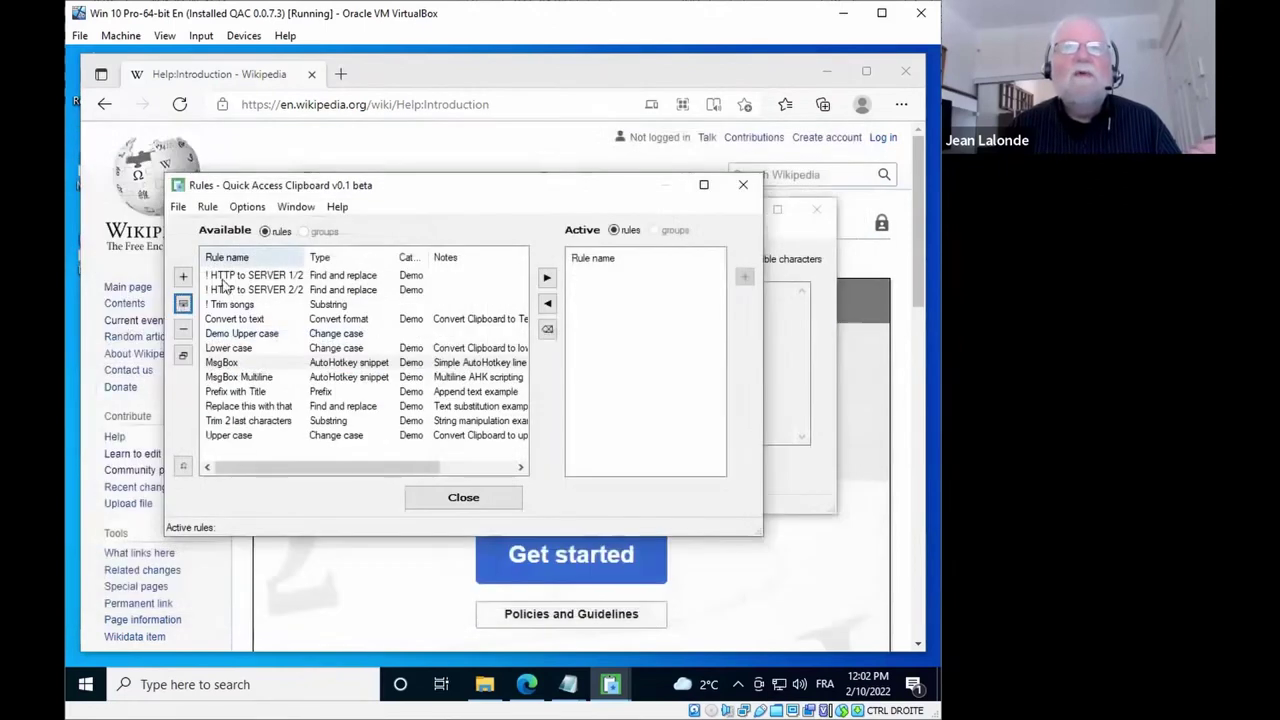
Step: Activate the MsgBox rule and test it by copying "Welcome to Wikipedia! Anyon" from the Wikipedia page, dismissing the message box
click(228, 364)
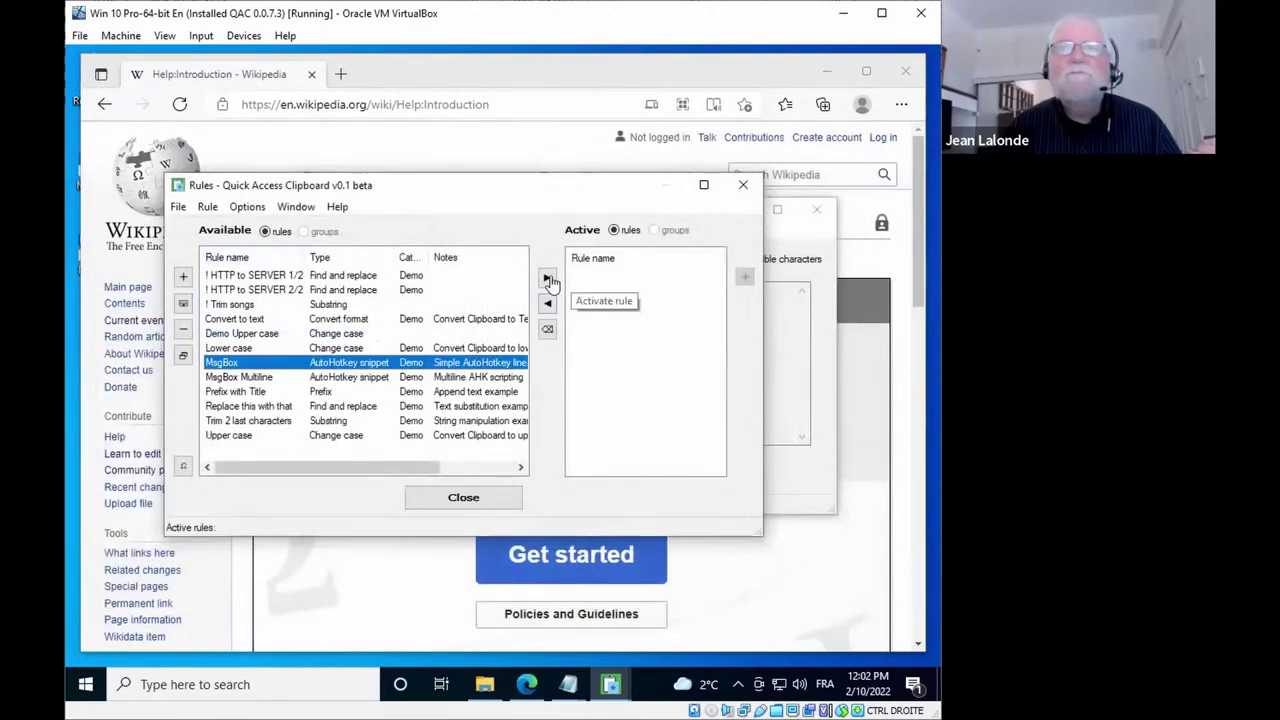
click(546, 277)
click(311, 572)
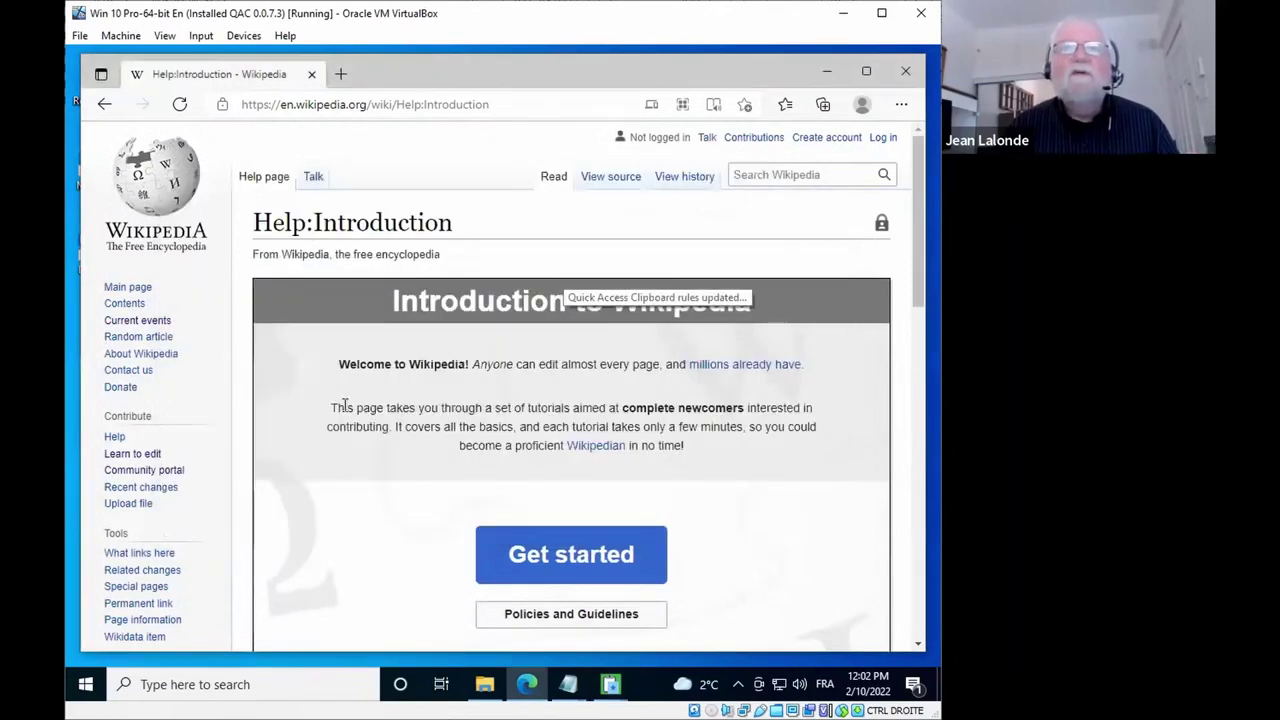
drag(339, 362, 510, 364)
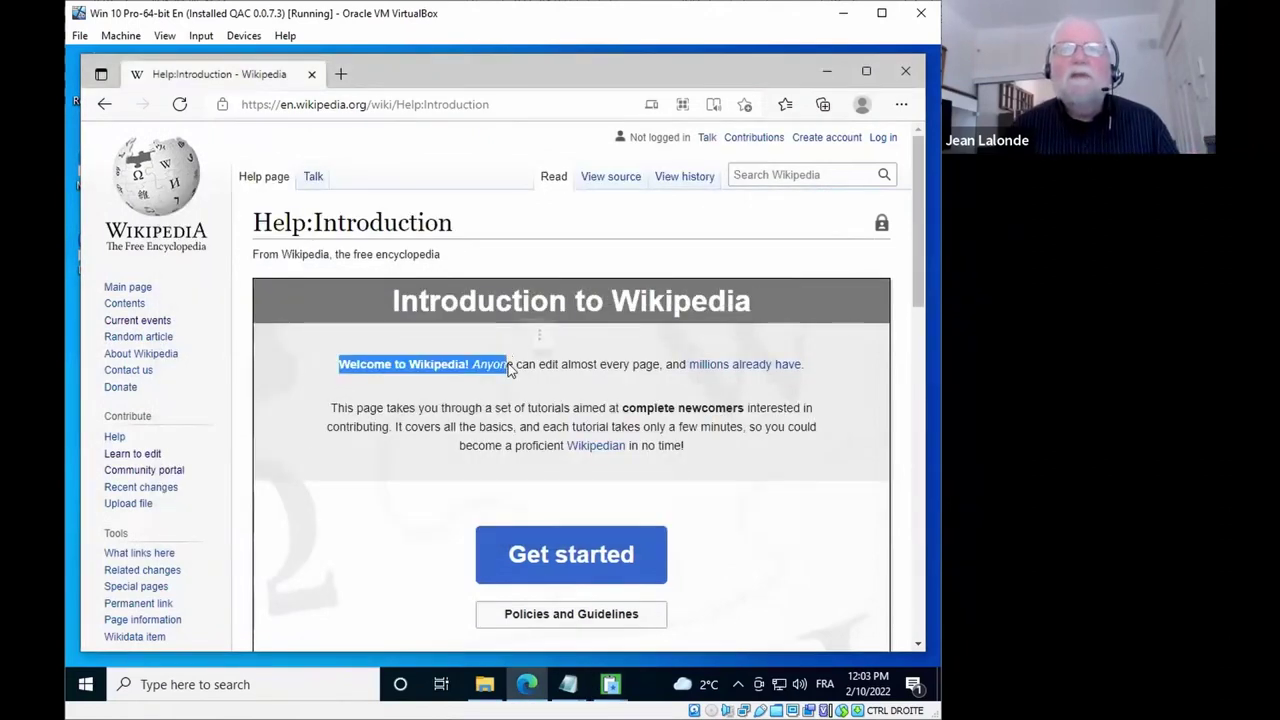
key(ctrl+c)
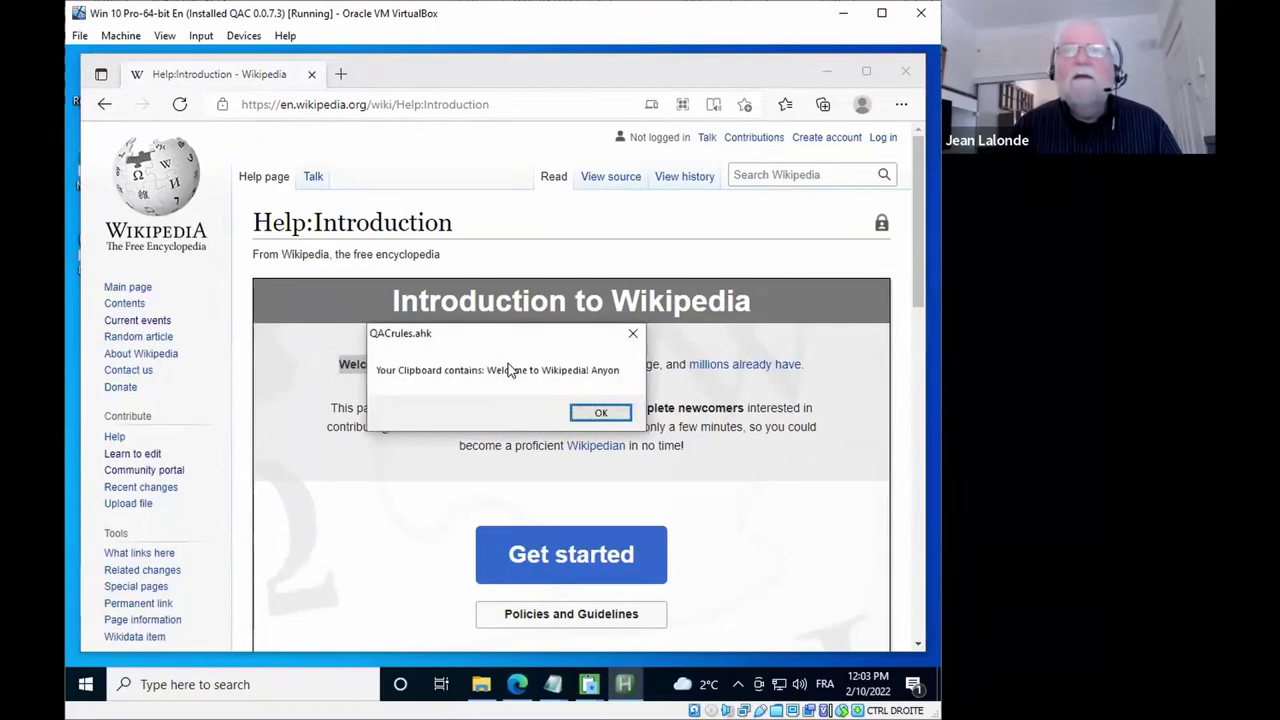
click(601, 414)
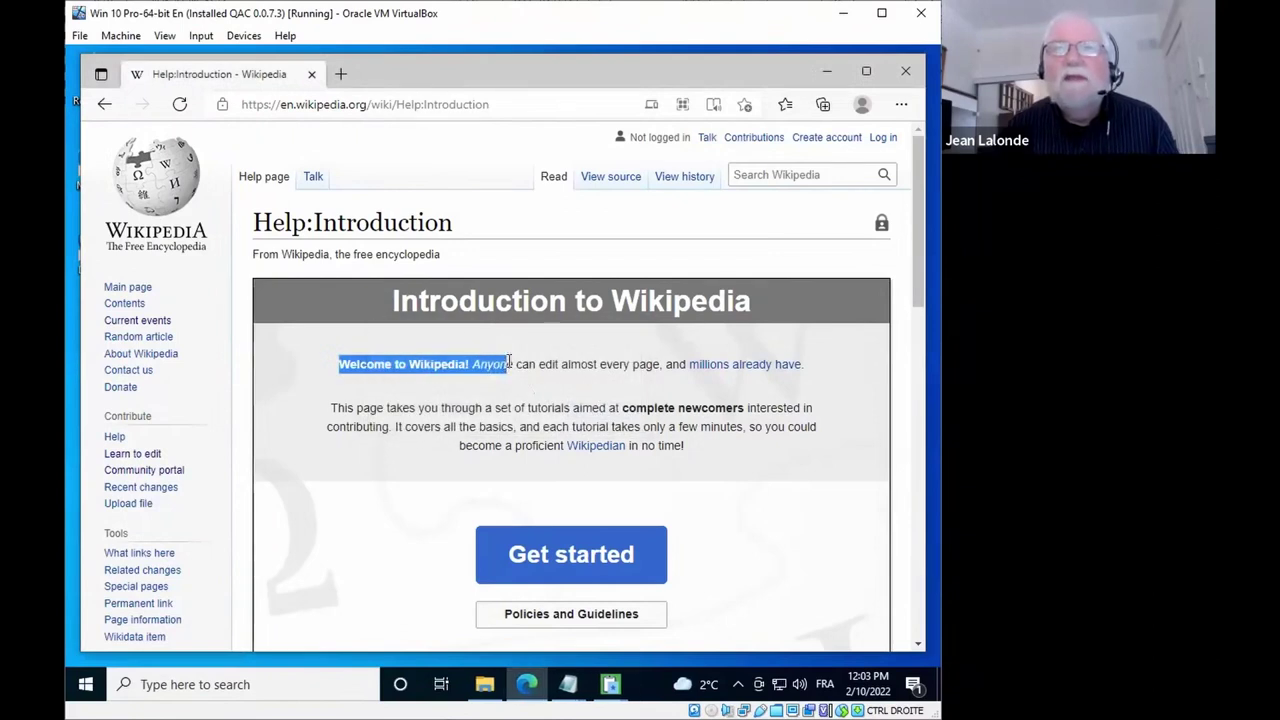
click(508, 386)
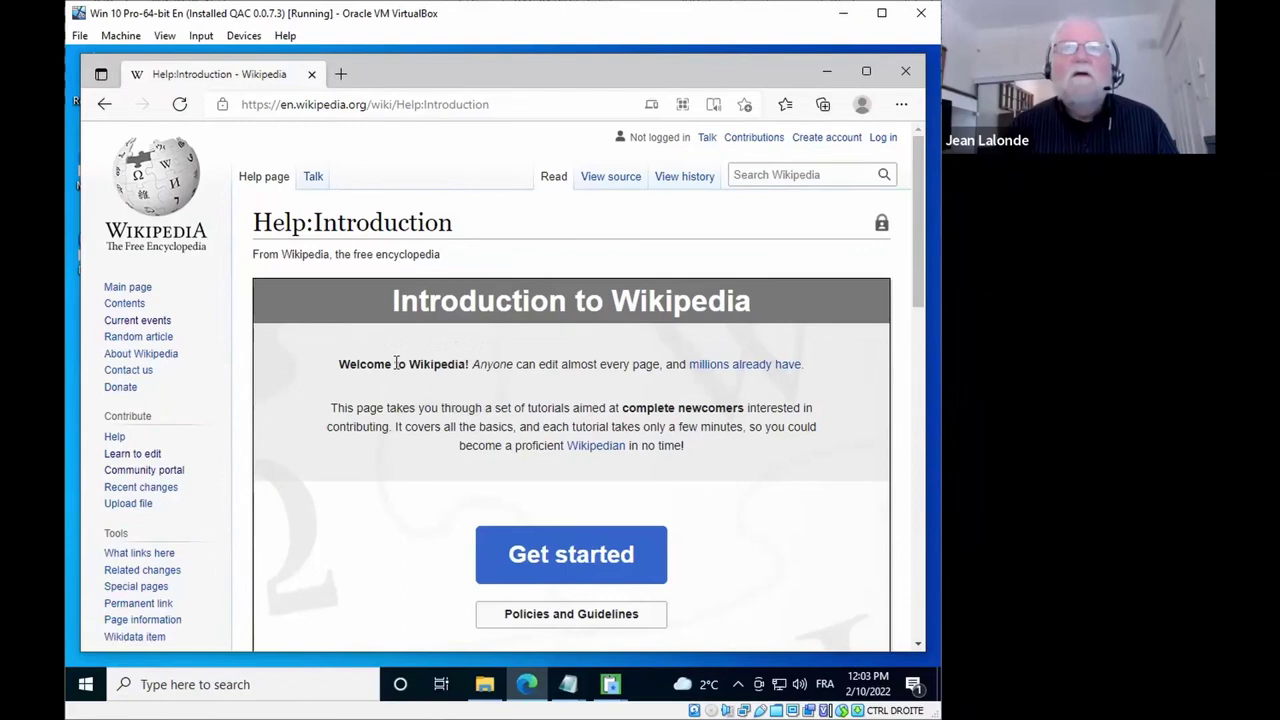
Step: Return to the Rules window and deactivate the MsgBox rule
key(alt+Tab)
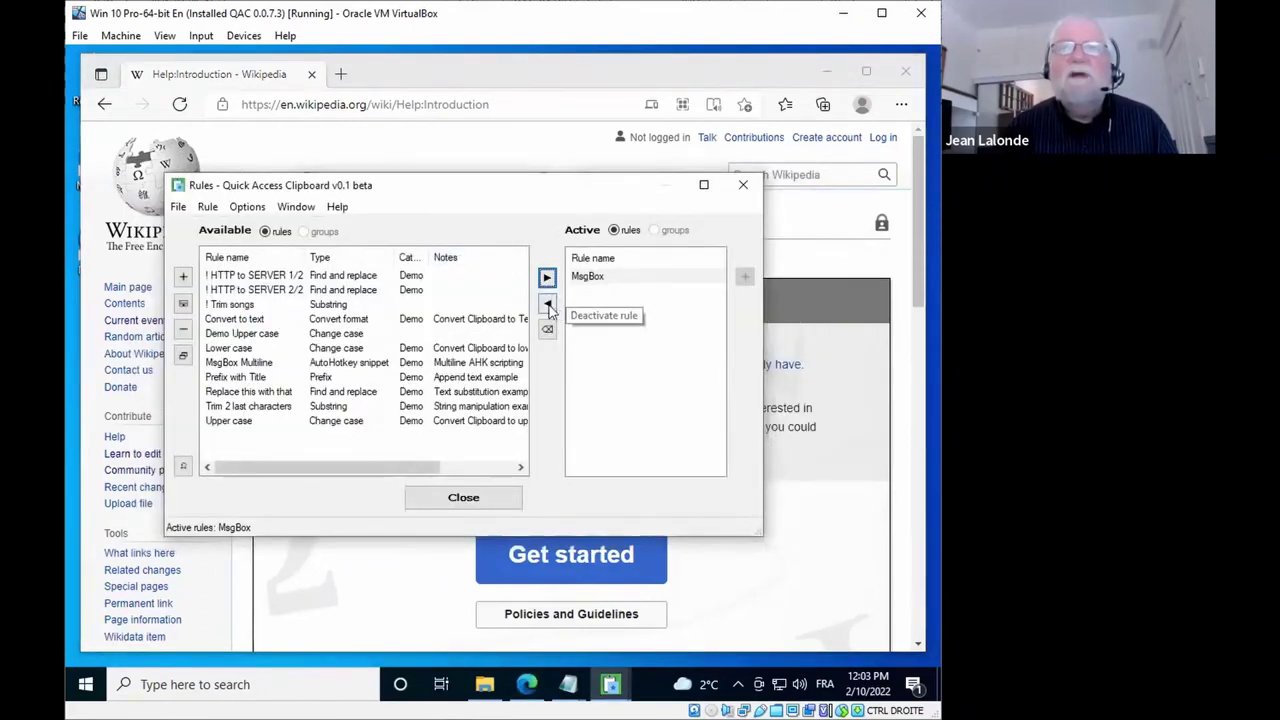
click(547, 302)
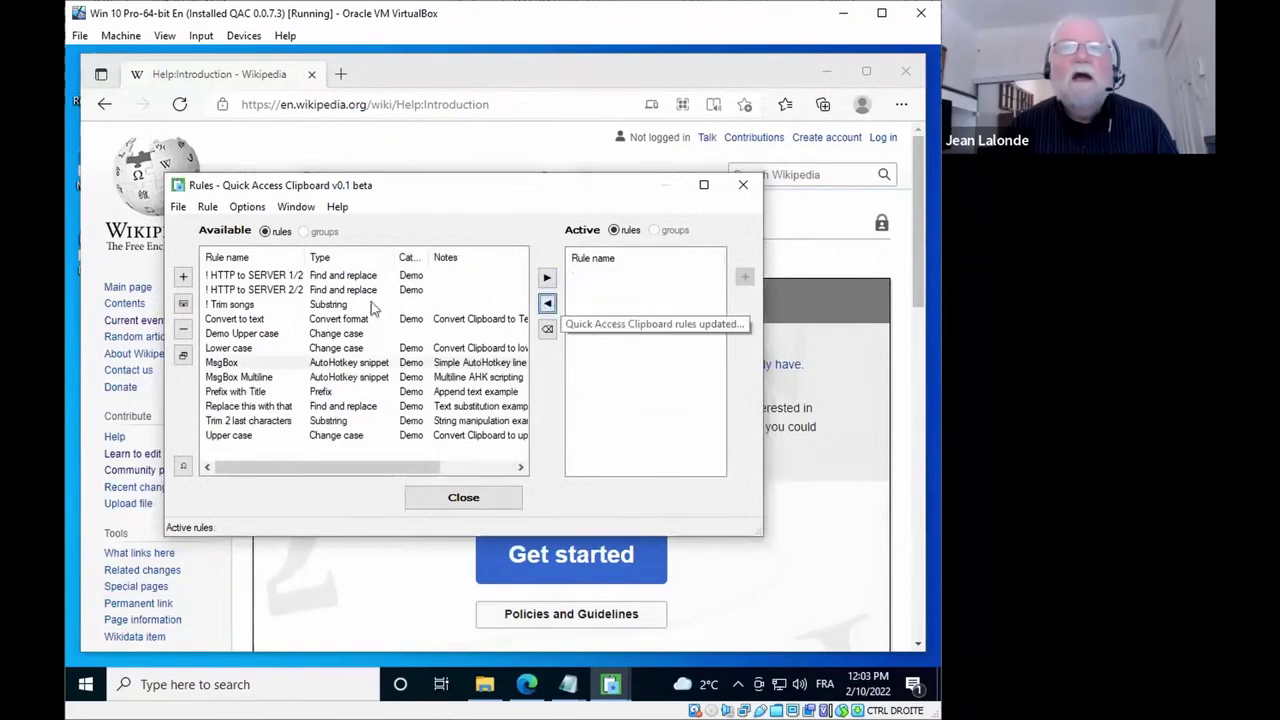
Step: Open the MsgBox Multiline rule, examine the 500-character condition and message code in its AutoHotkey snippet, and close it without saving
click(248, 378)
click(183, 305)
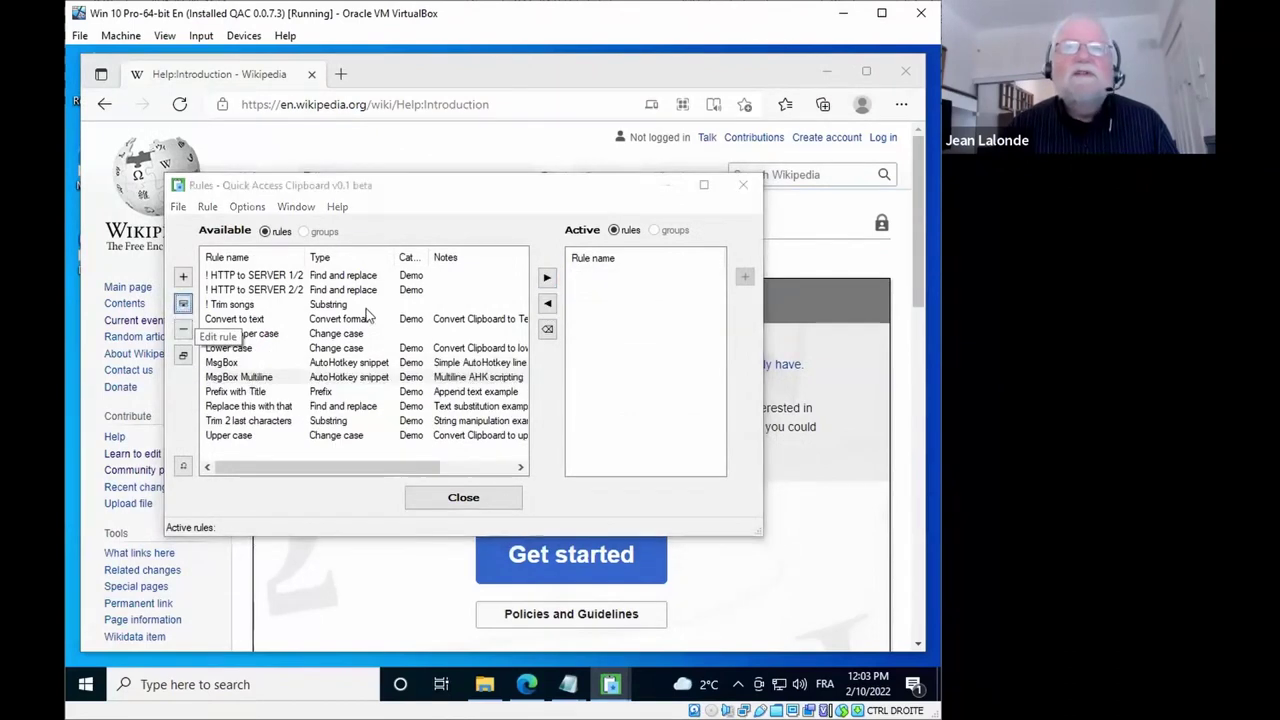
drag(115, 373, 321, 374)
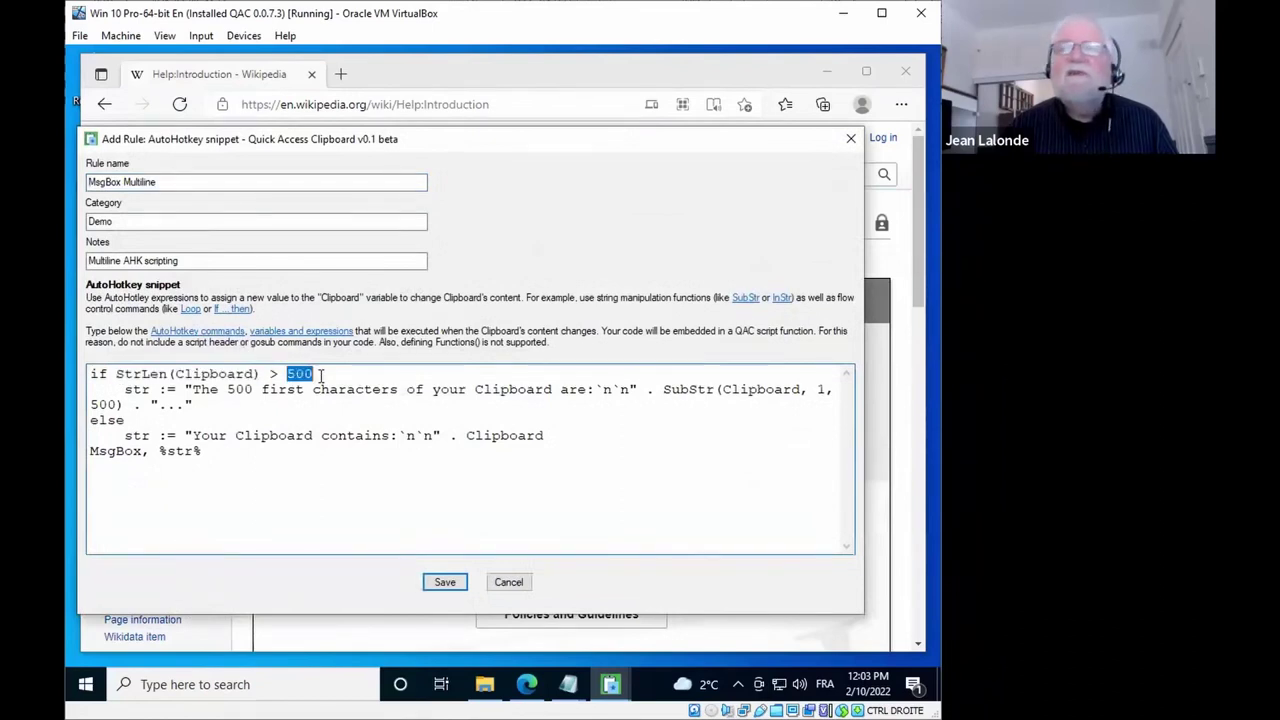
click(195, 404)
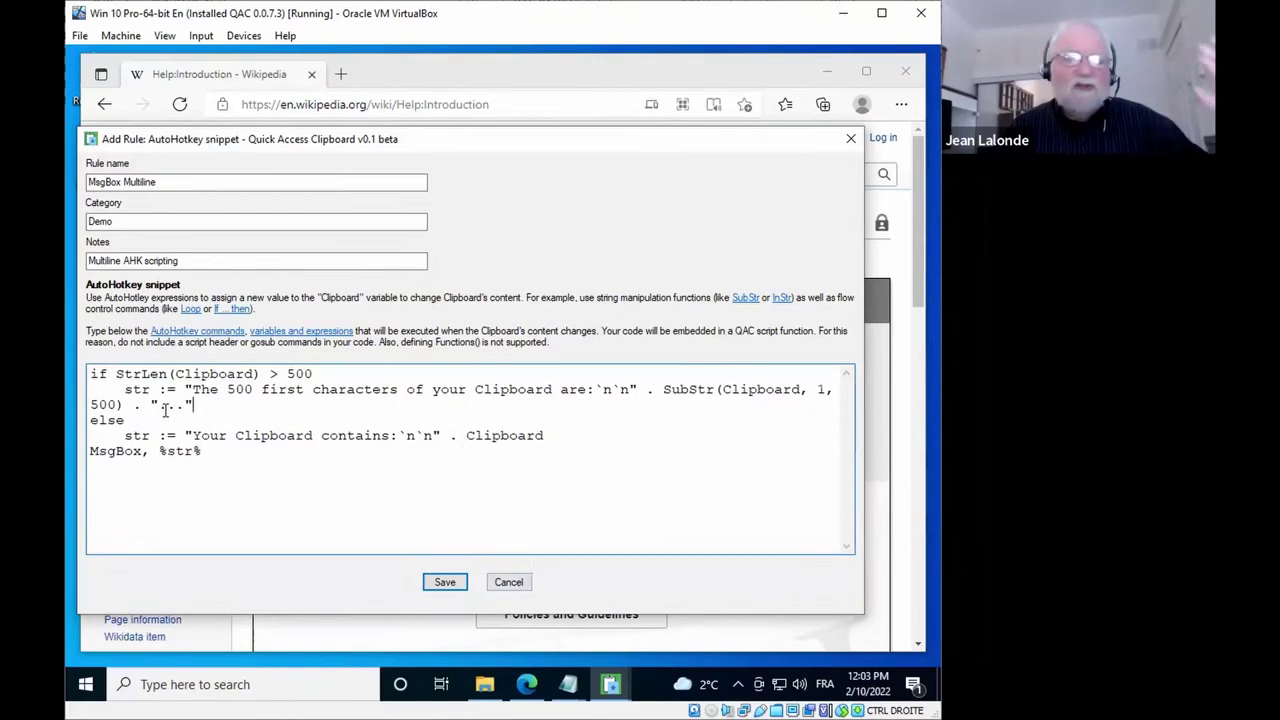
click(210, 452)
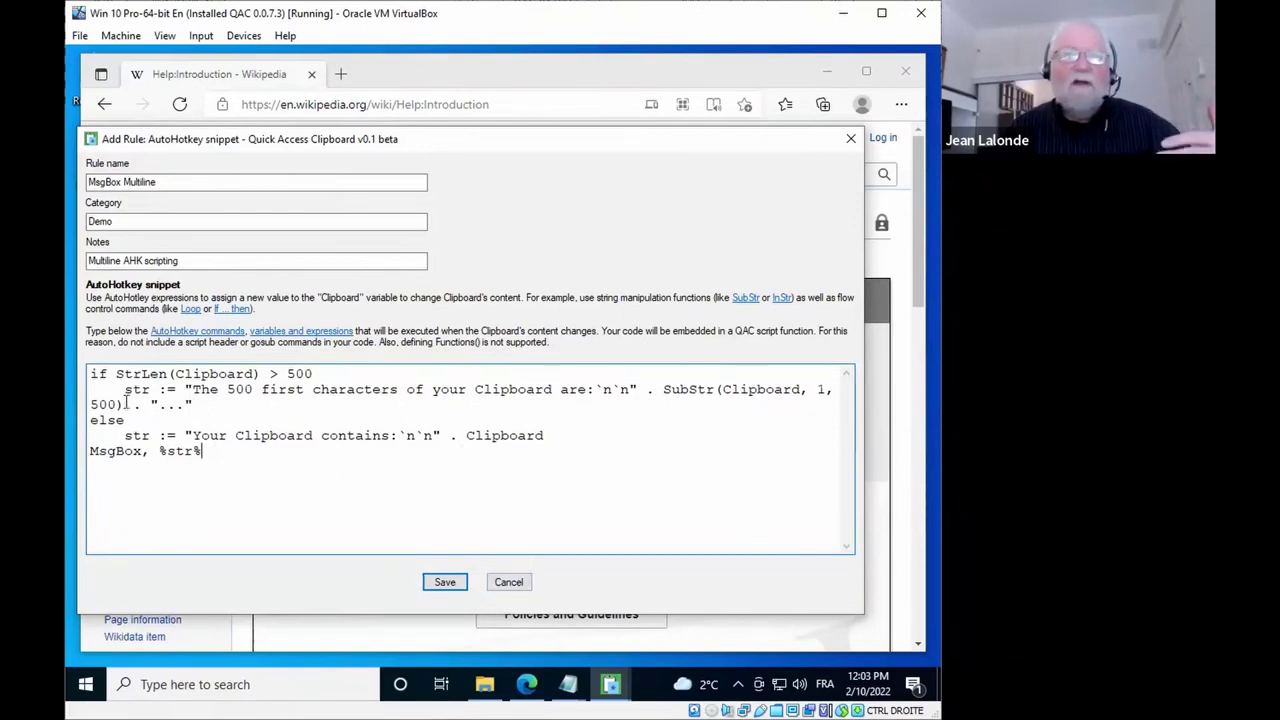
key(ctrl+a)
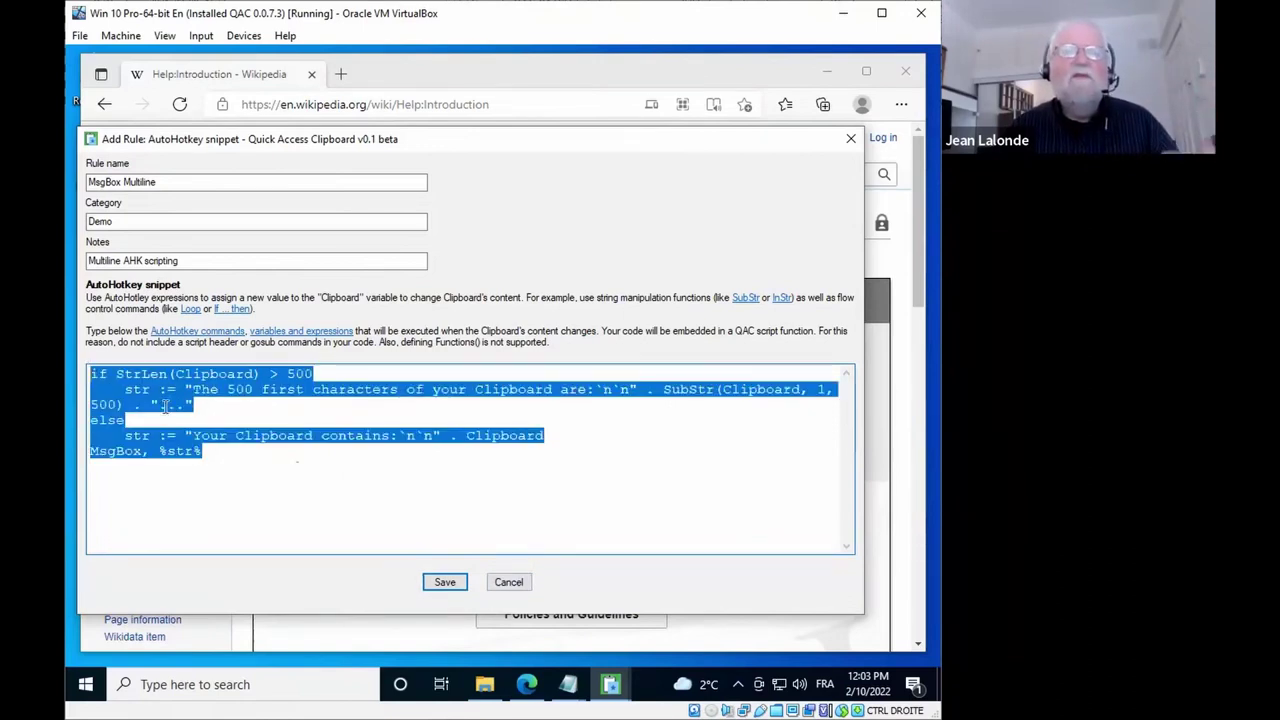
click(508, 582)
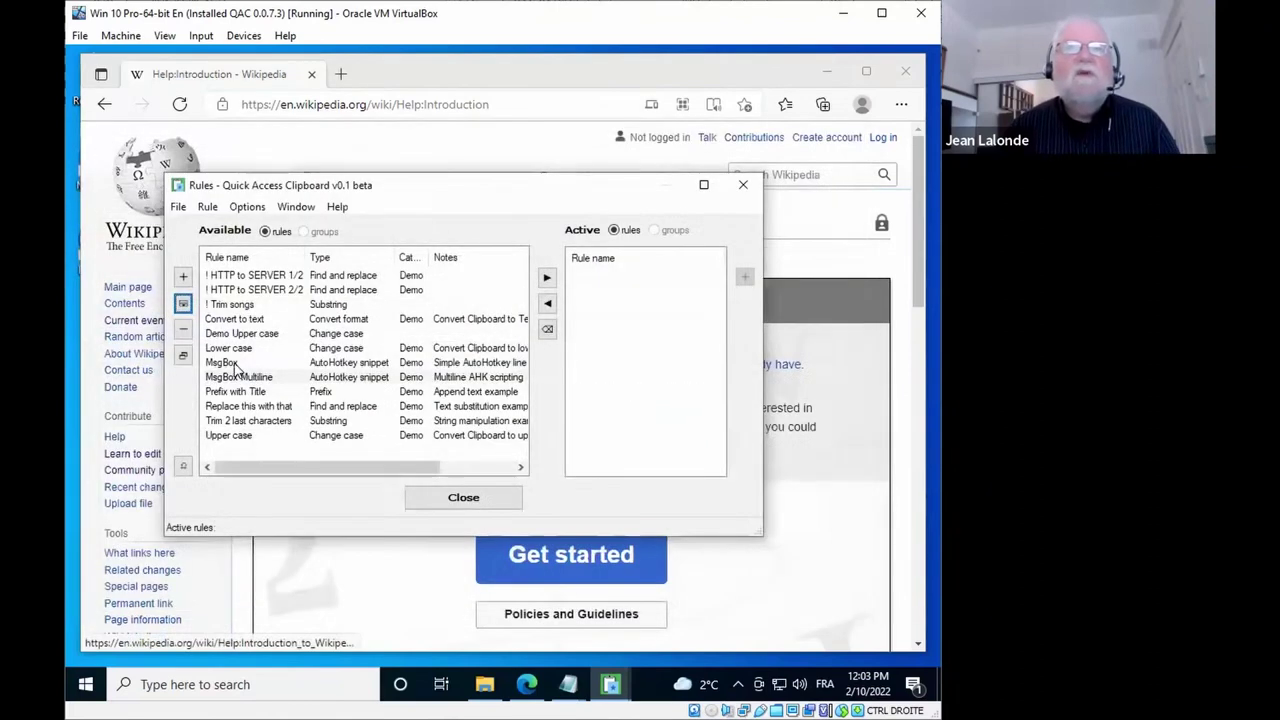
Step: Activate the MsgBox Multiline rule and switch to the Wikipedia page in the browser
click(236, 377)
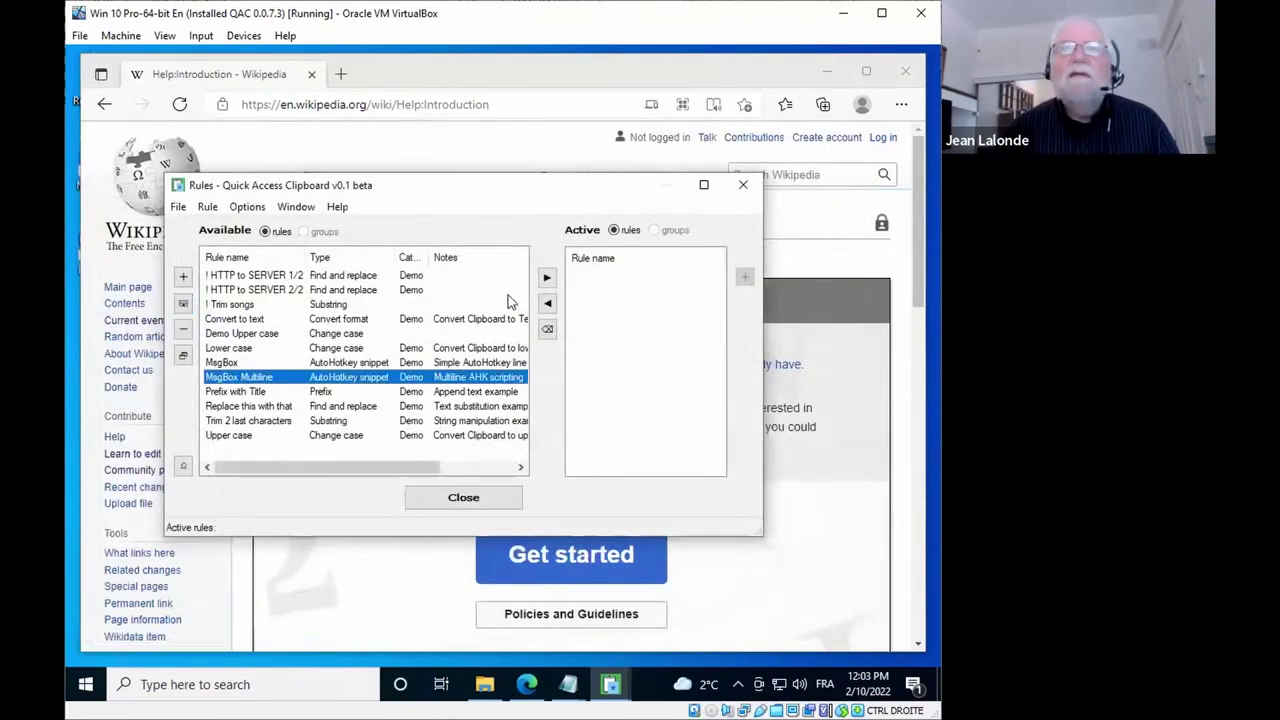
click(546, 279)
key(alt+Tab)
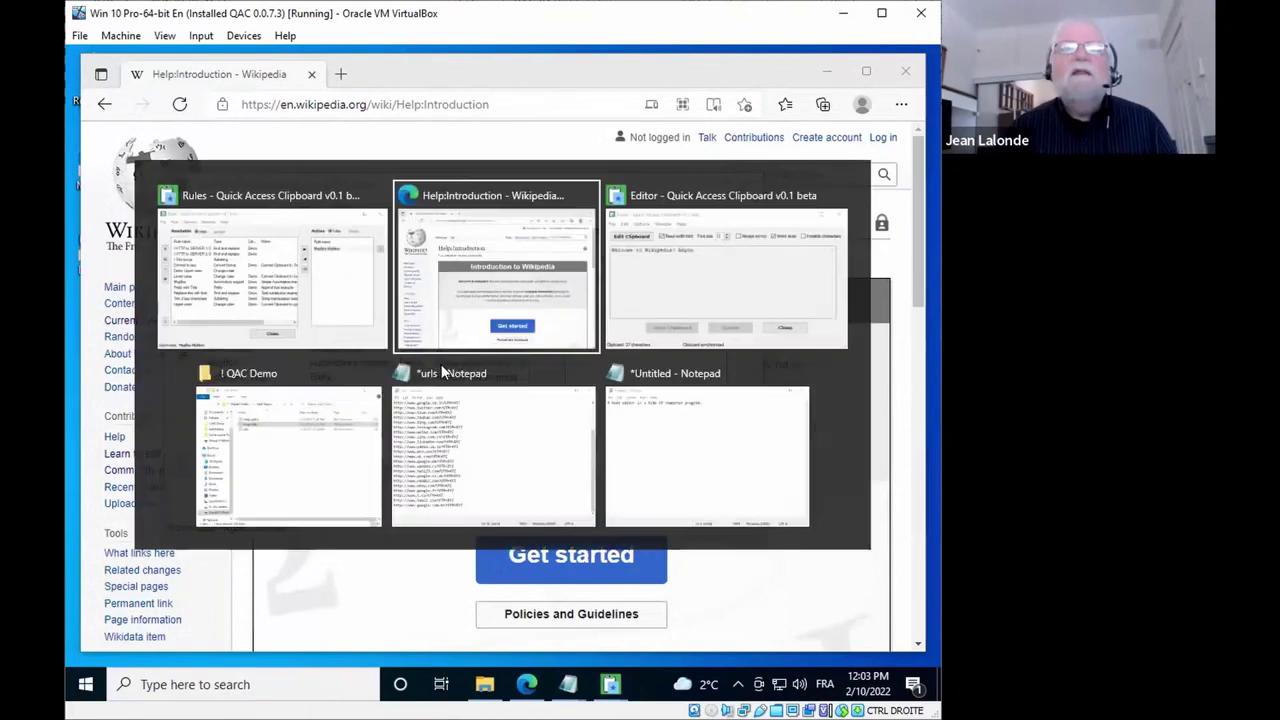
Step: Open a random Wikipedia article, copy its text from the introduction through the external link, and dismiss the rule's message box
scroll(366, 445, down, 5)
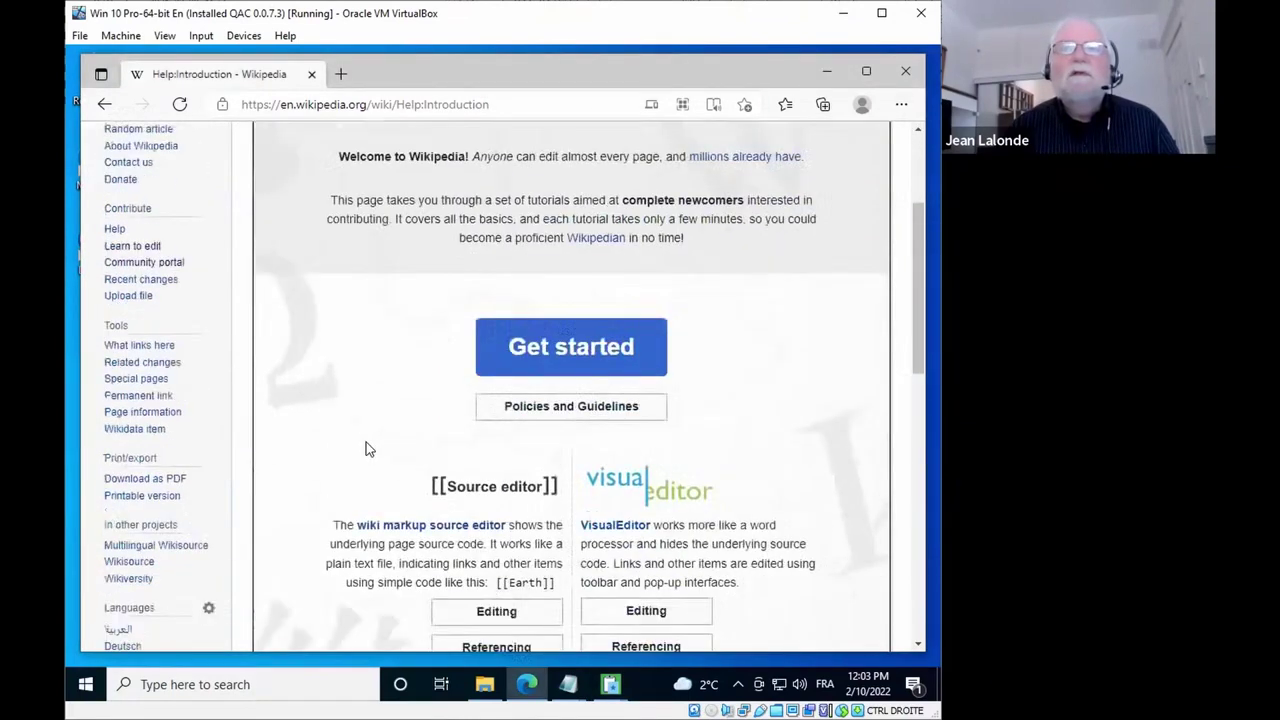
scroll(366, 442, up, 5)
click(143, 262)
scroll(486, 390, down, 2)
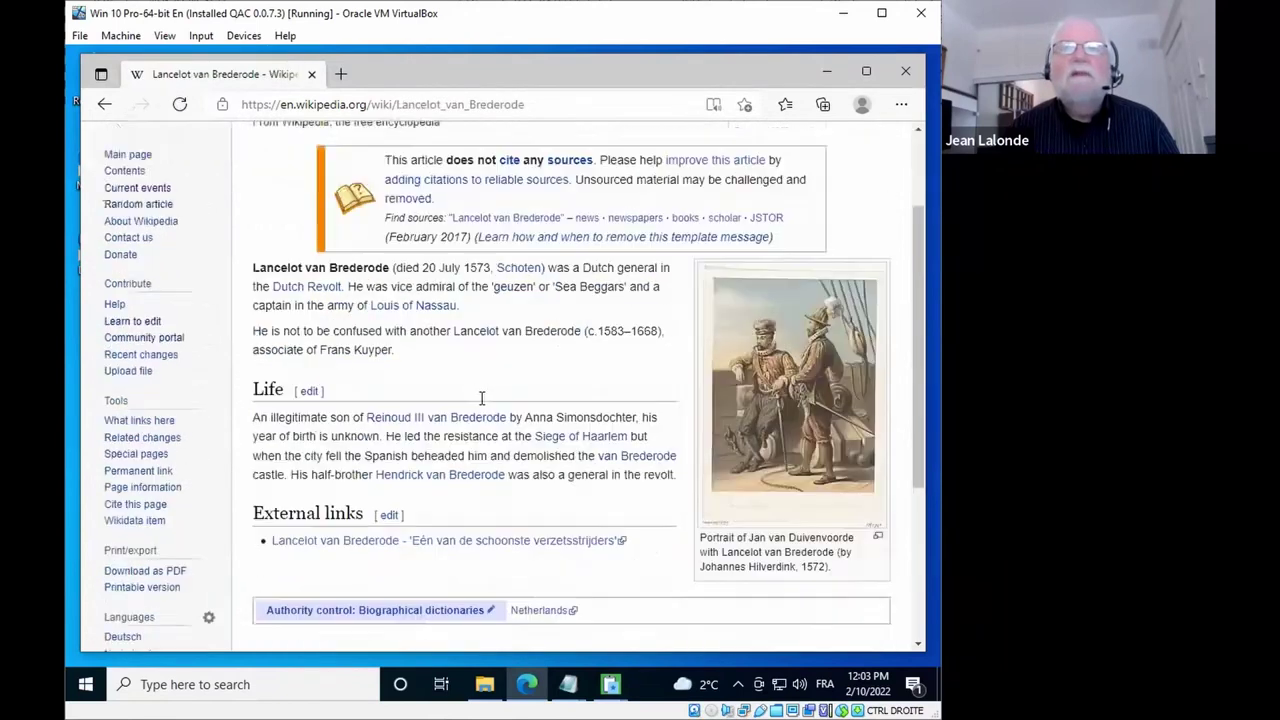
drag(254, 238, 645, 516)
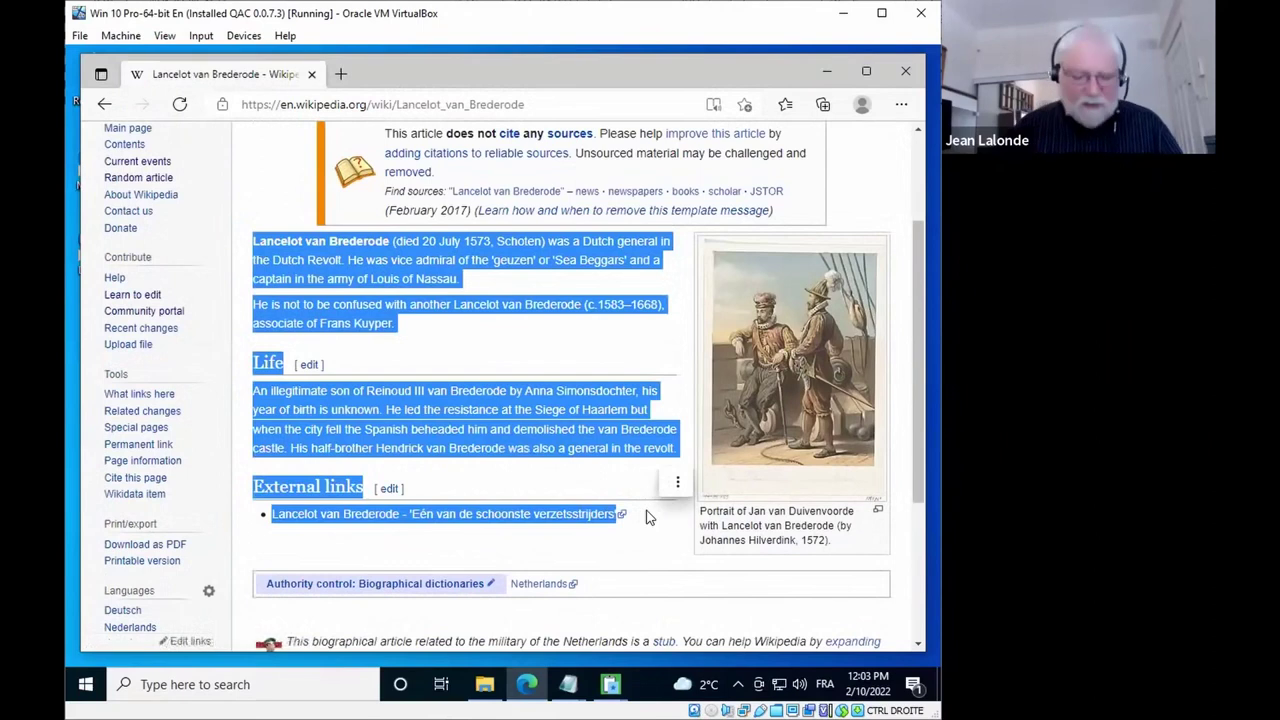
key(ctrl+c)
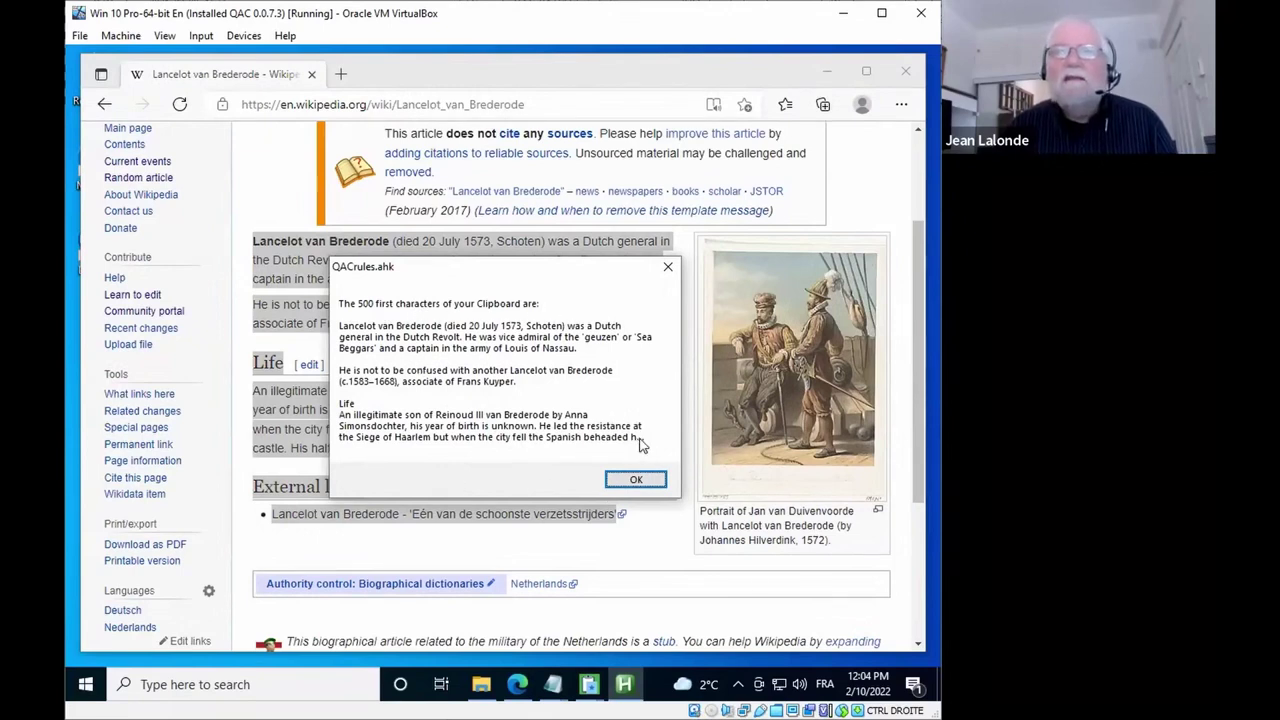
click(630, 481)
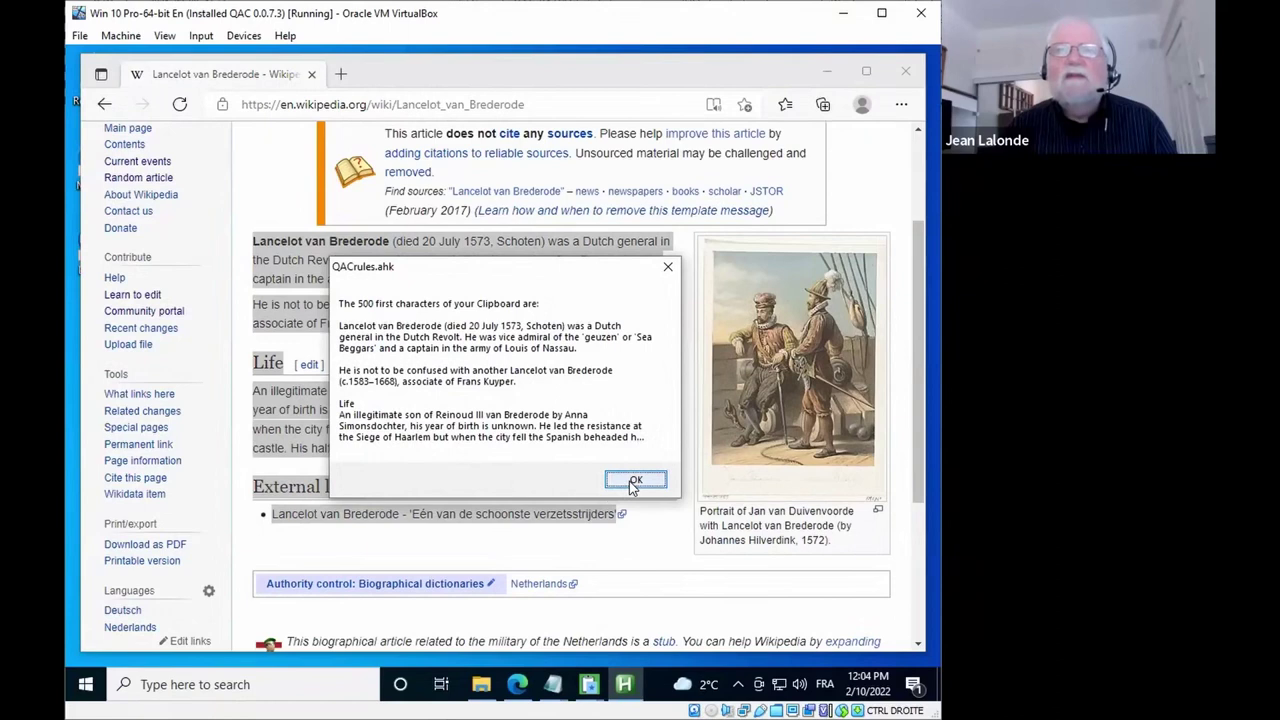
Step: Test the rule on the short text "be confused with anothe", dismiss the message box, and deactivate MsgBox Multiline in the Rules window
drag(316, 304, 448, 304)
key(ctrl+c)
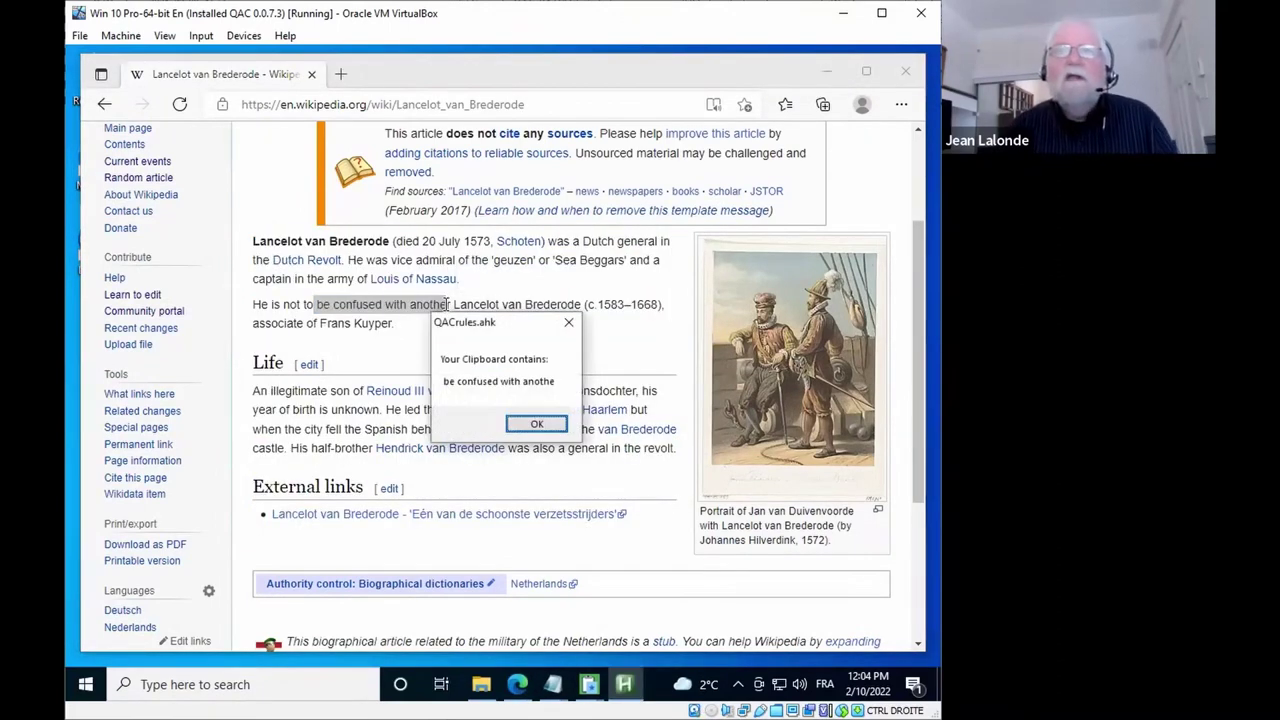
click(549, 418)
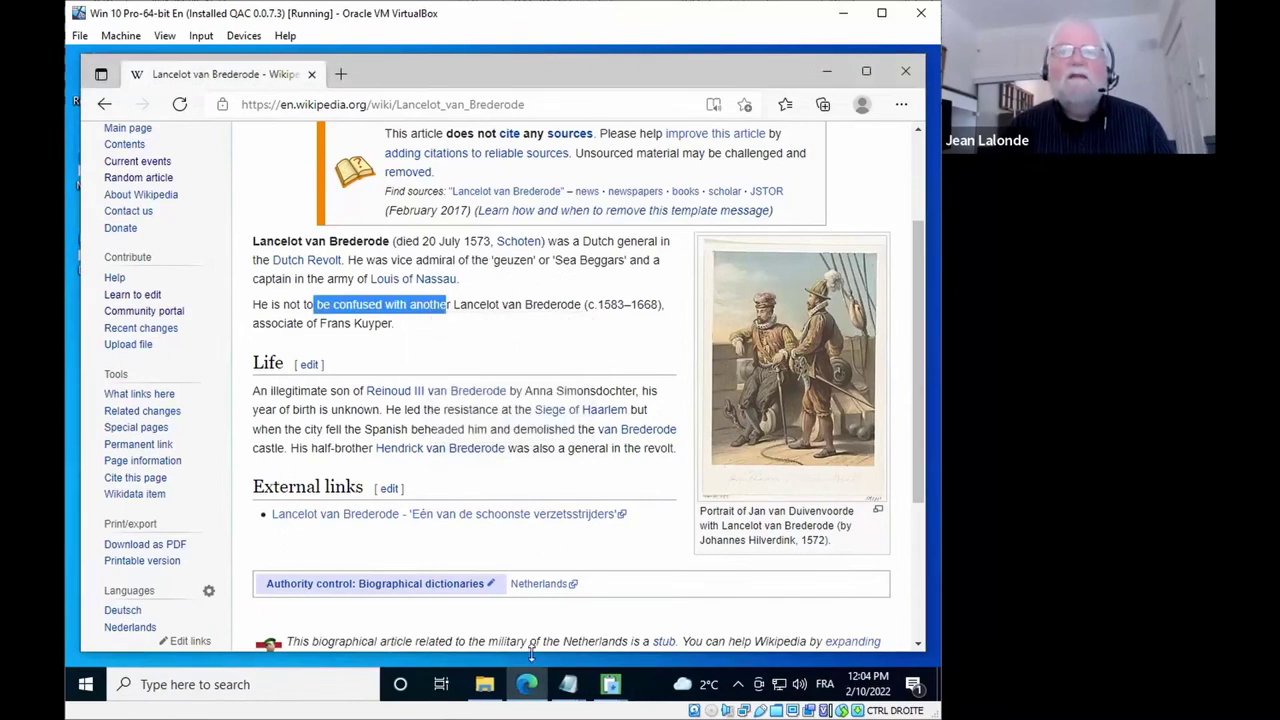
key(alt+Tab)
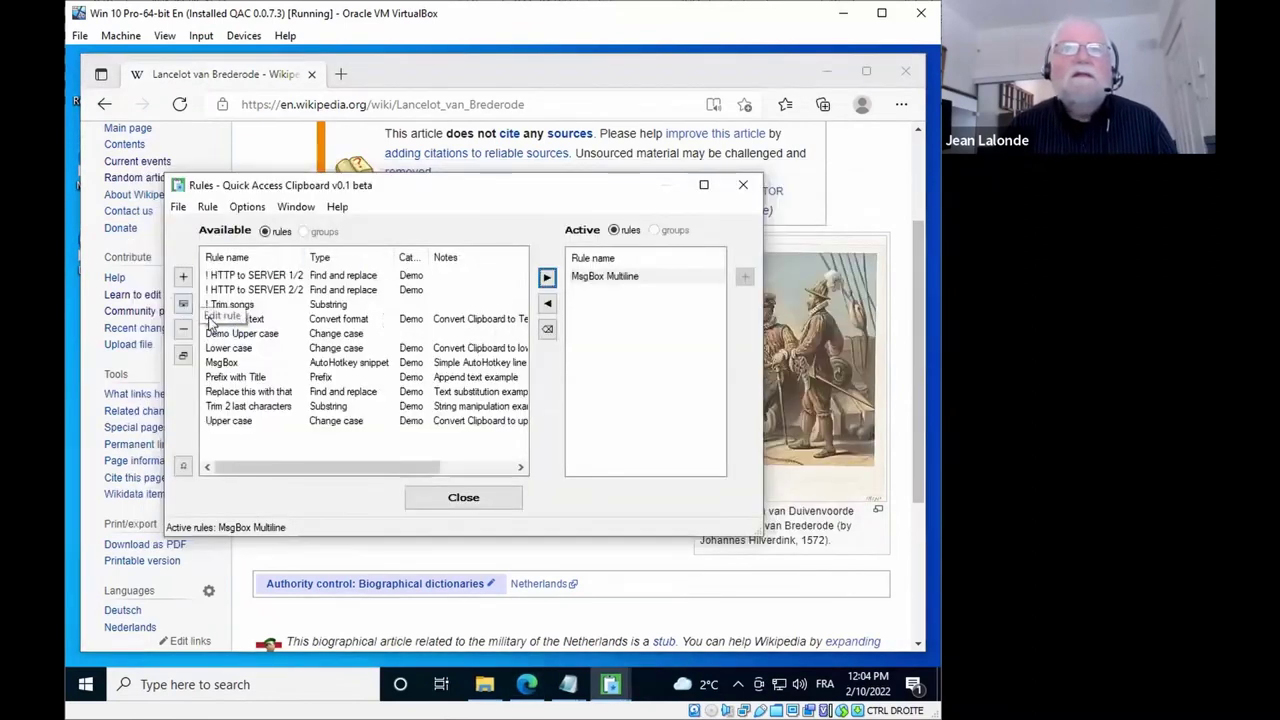
double_click(615, 280)
Step: Reopen the MsgBox Multiline rule, review its StrLen condition, else branch and MsgBox line, and close it without saving
click(226, 380)
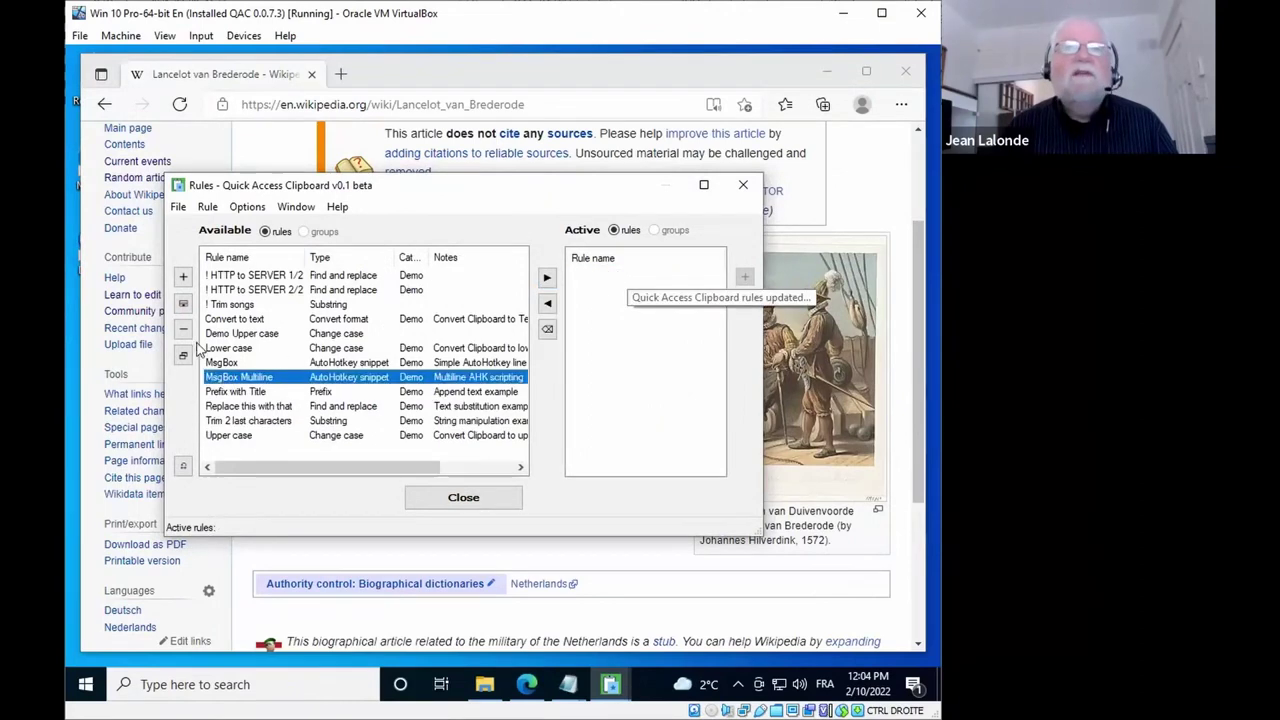
click(183, 303)
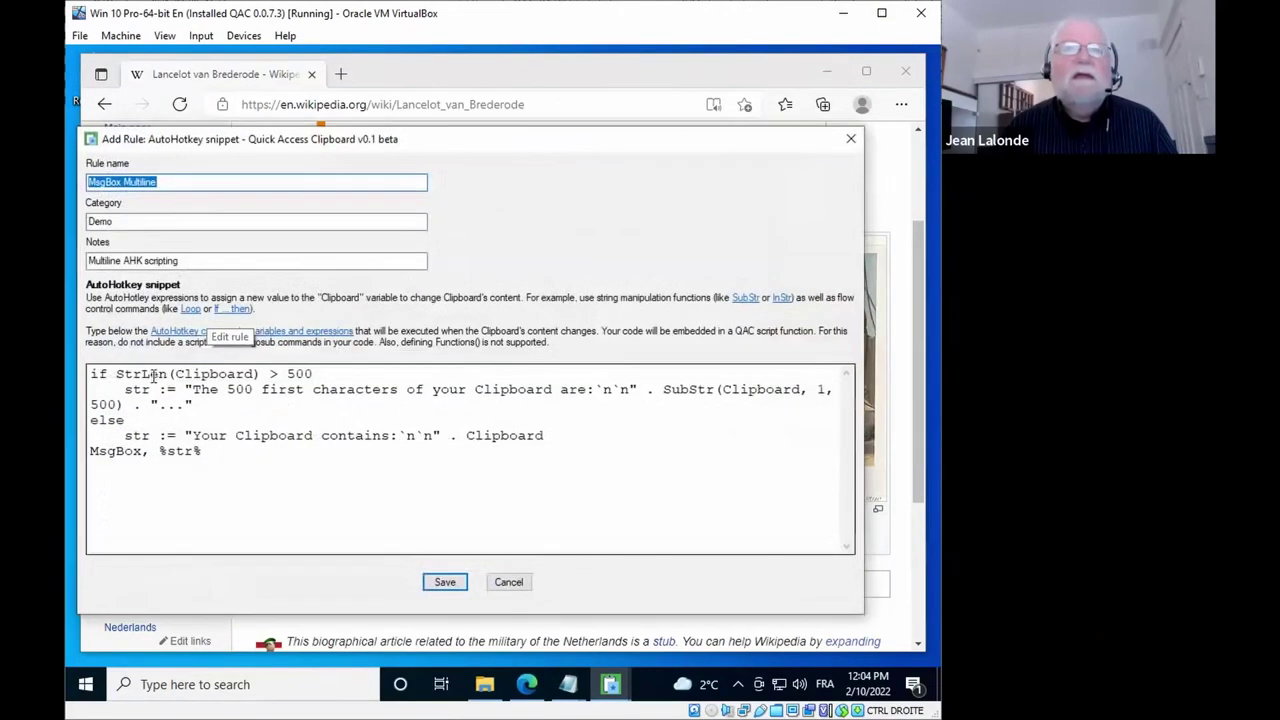
drag(148, 374, 262, 374)
click(354, 376)
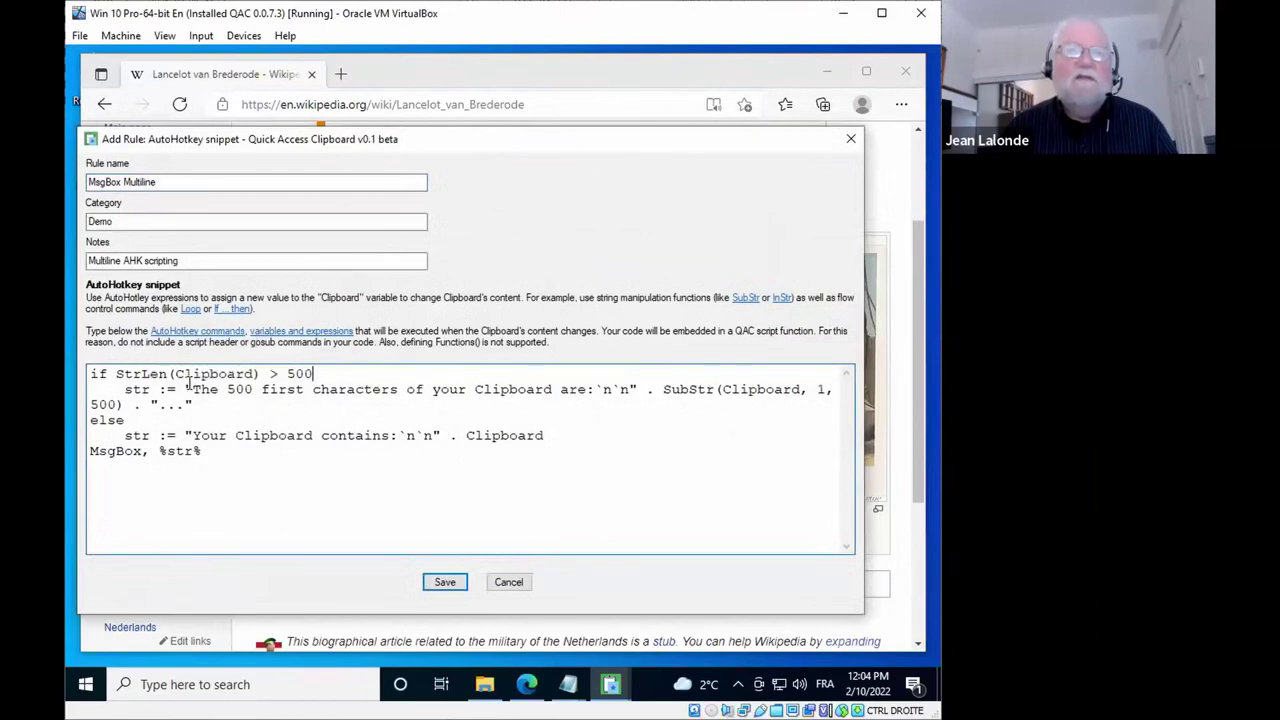
drag(128, 421, 82, 421)
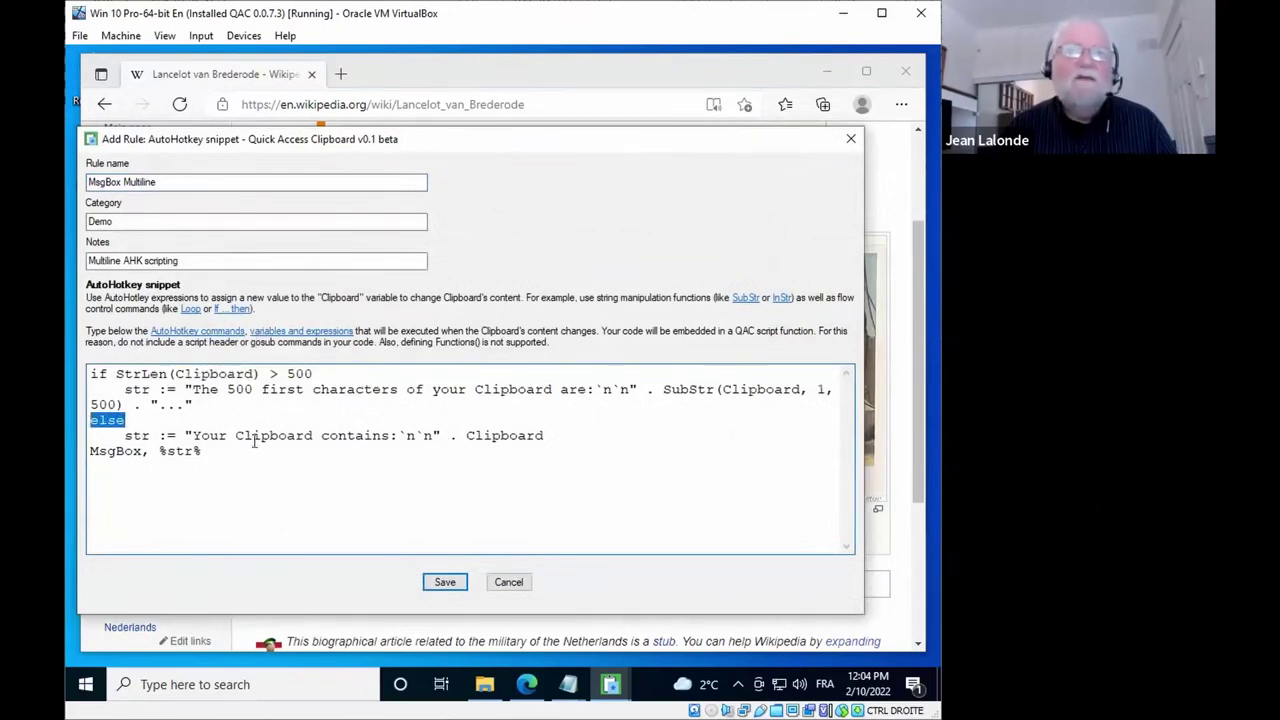
click(200, 462)
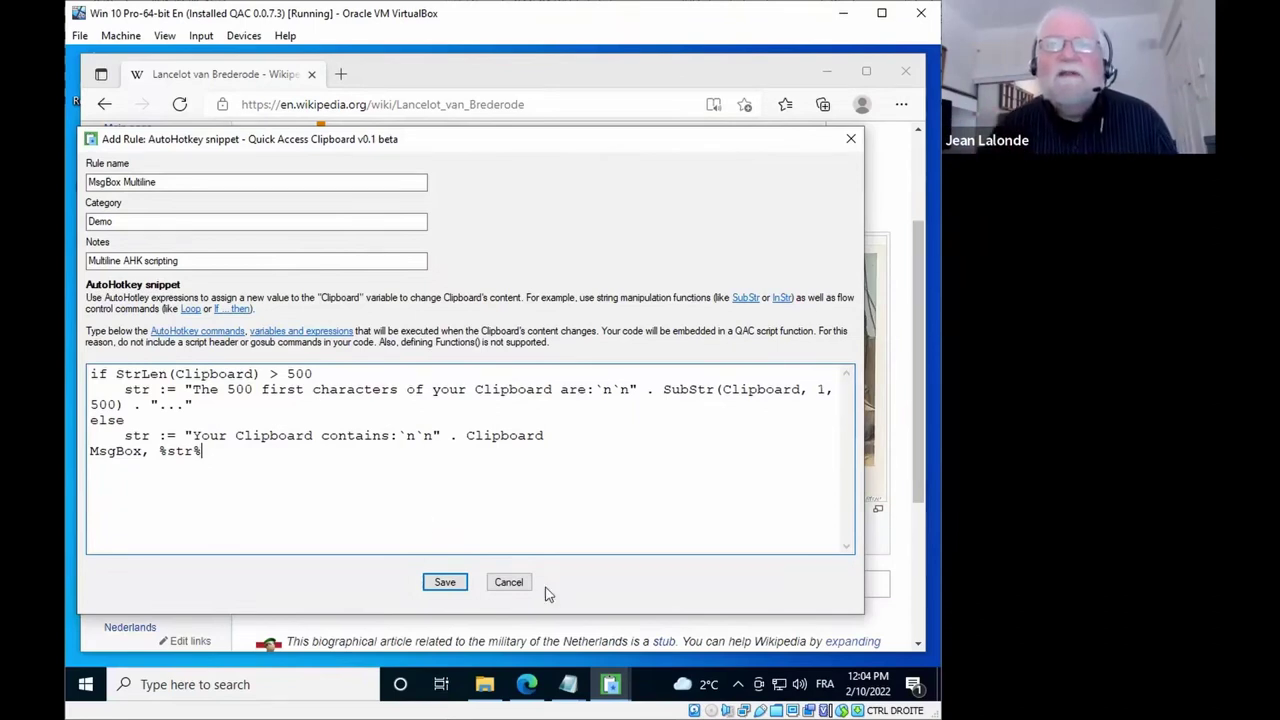
click(509, 582)
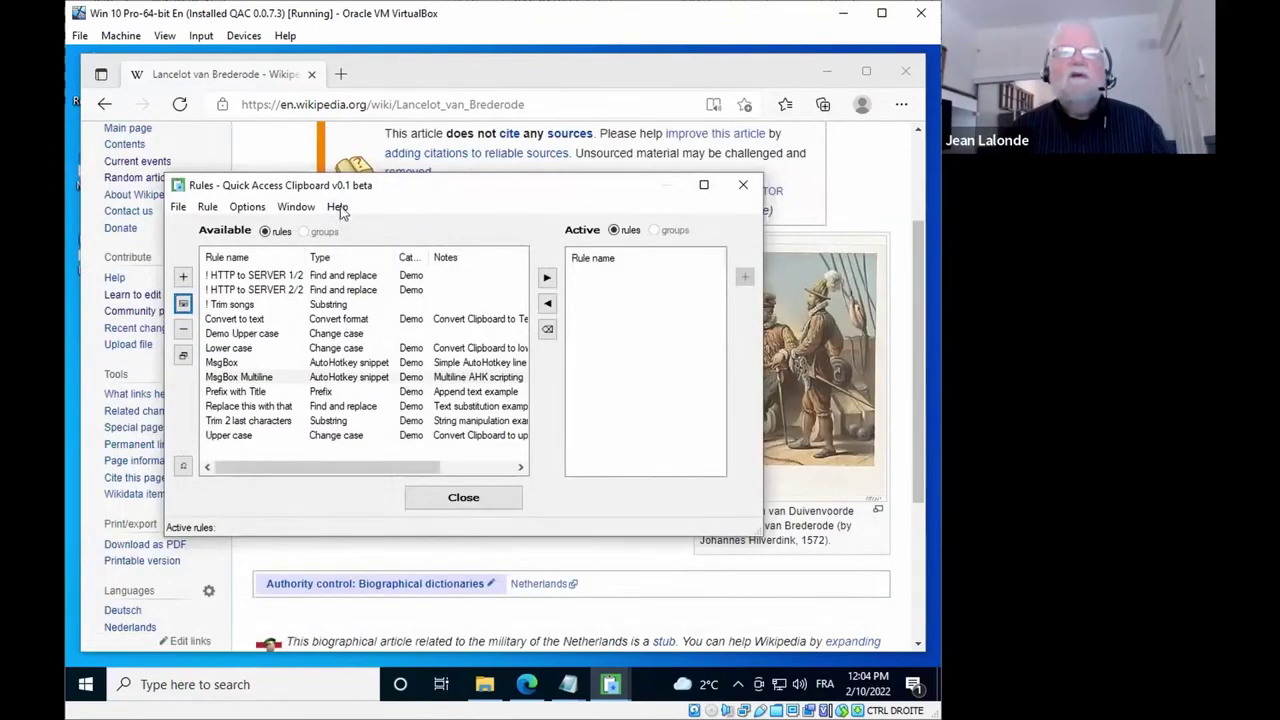
Step: Move the Rules window toward the screen's upper edge, switch to the Editor and back, and show both windows together
drag(327, 190, 282, 116)
click(203, 133)
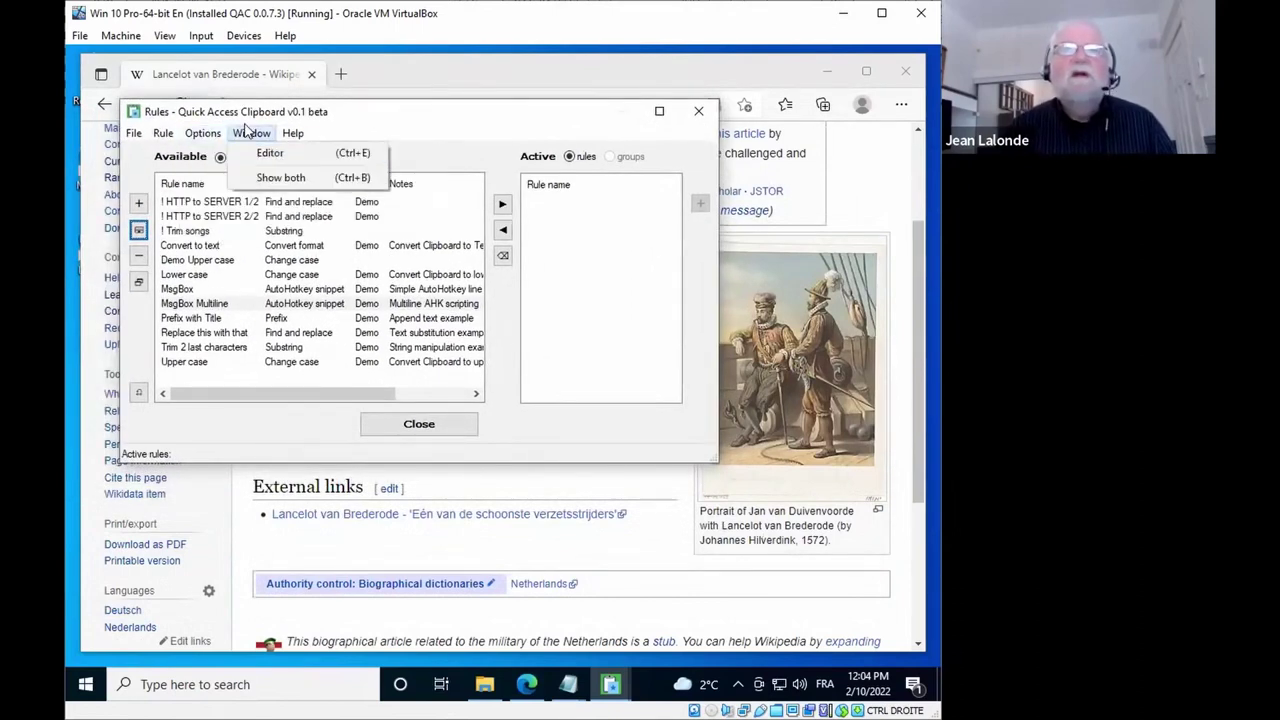
click(252, 154)
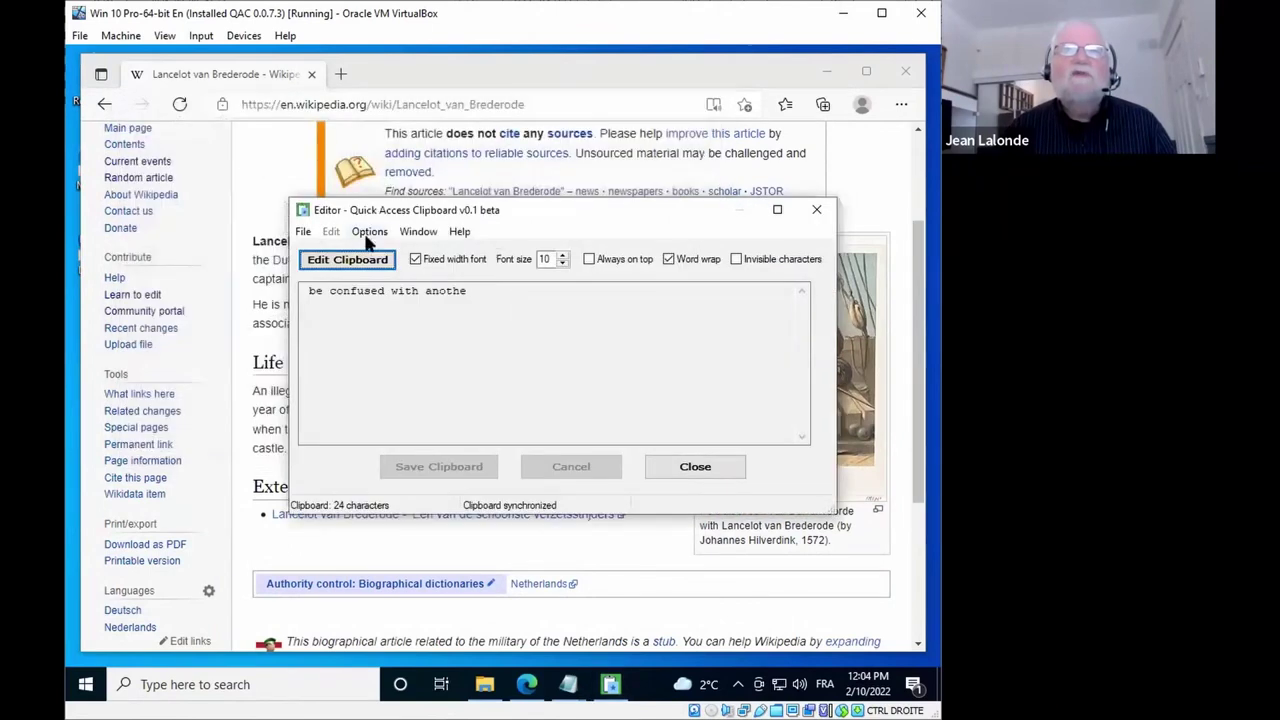
click(425, 233)
click(430, 250)
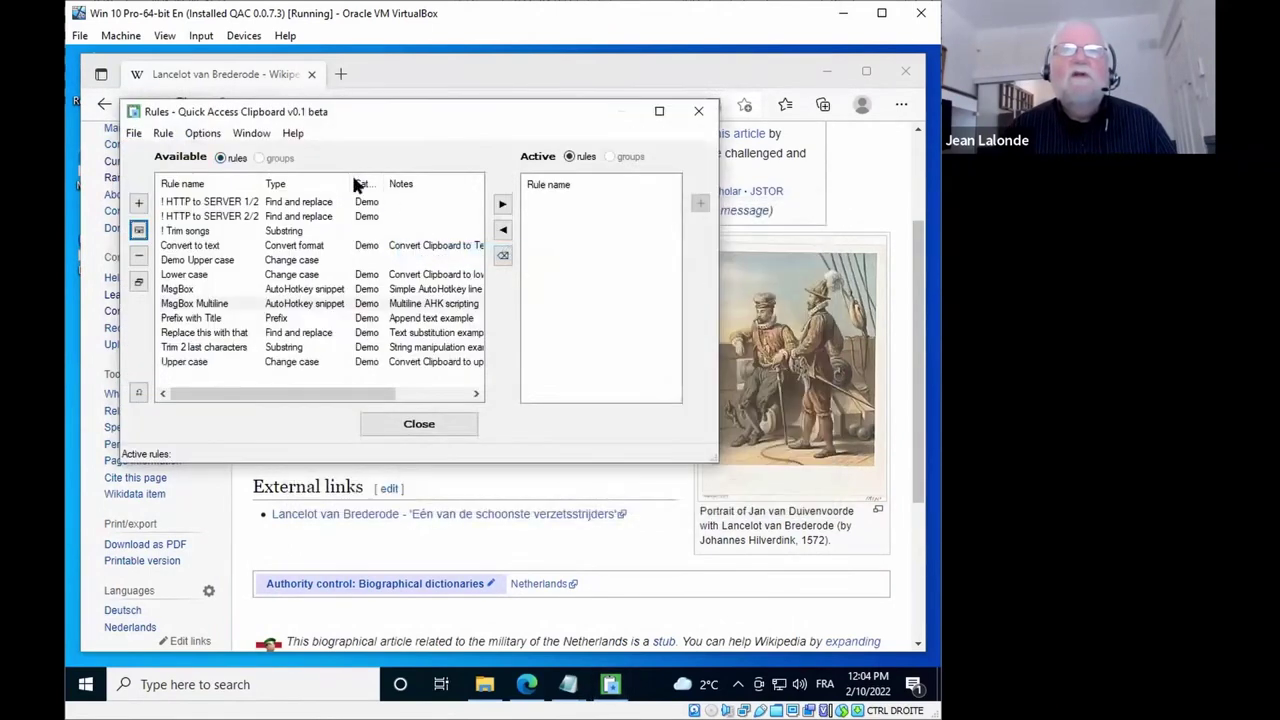
click(252, 133)
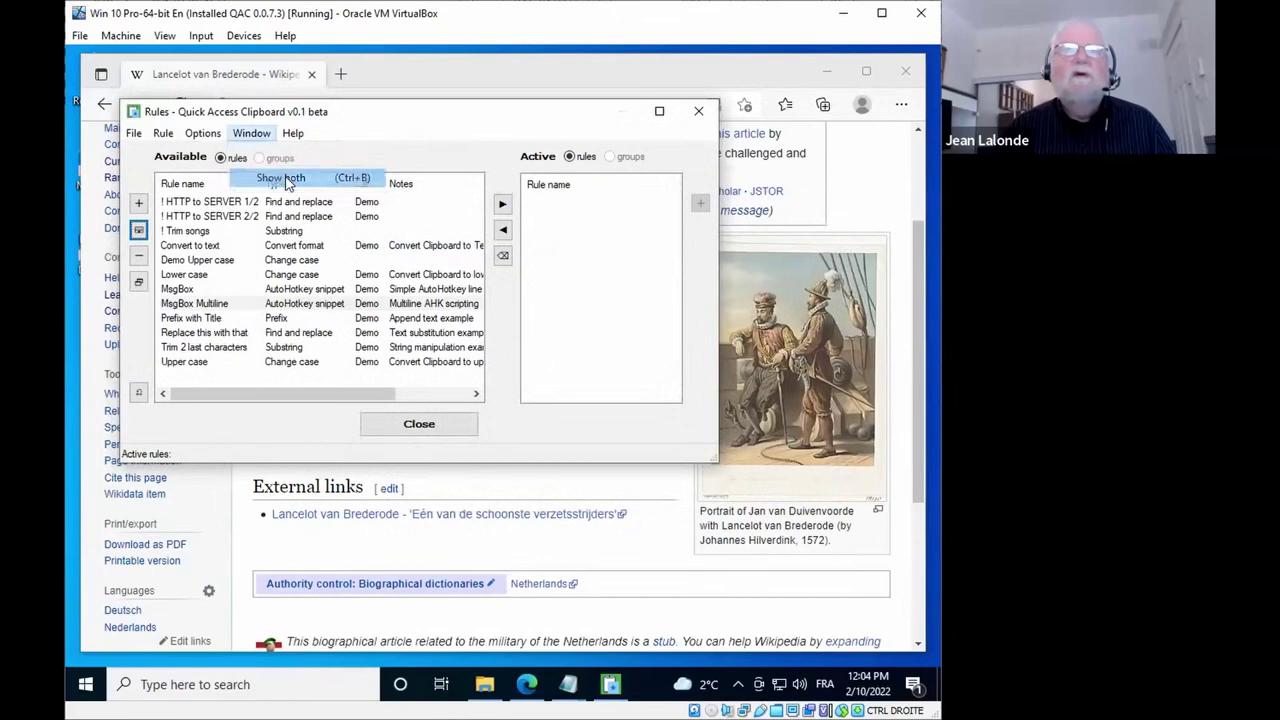
click(276, 174)
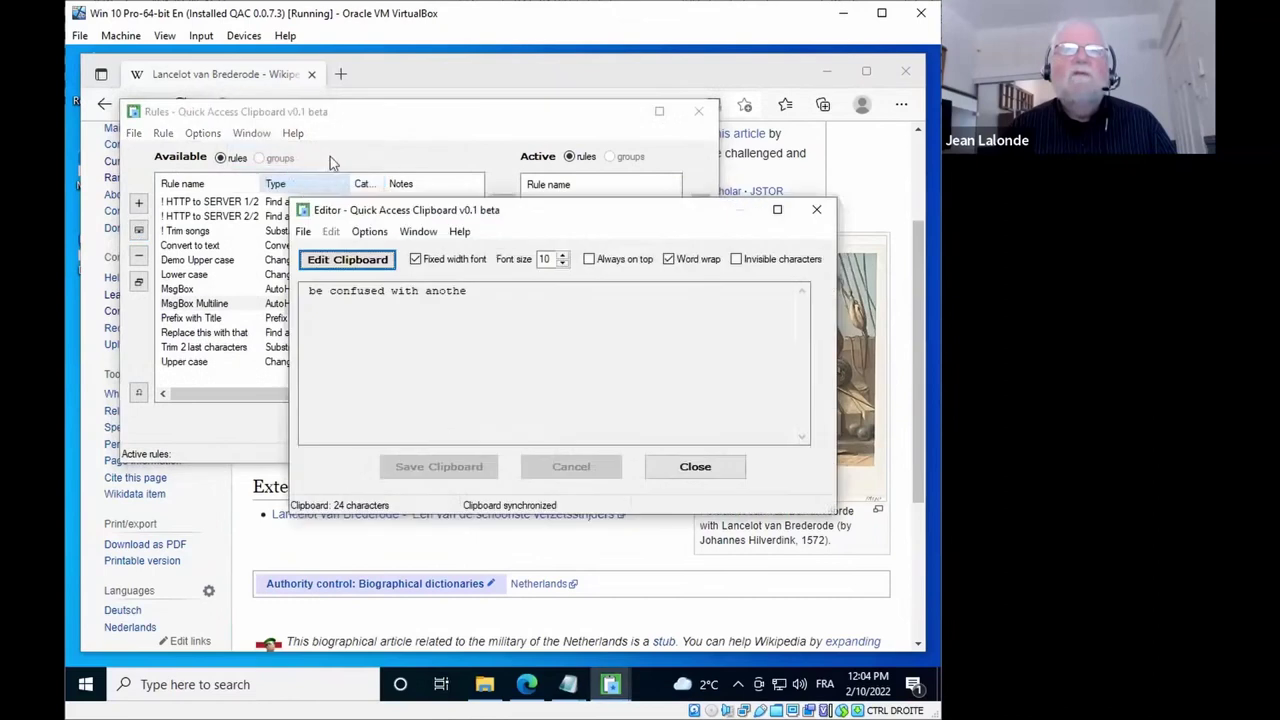
Step: Visit the Quick Access Clipboard website from the program's help and look over its Video presentation page
click(459, 232)
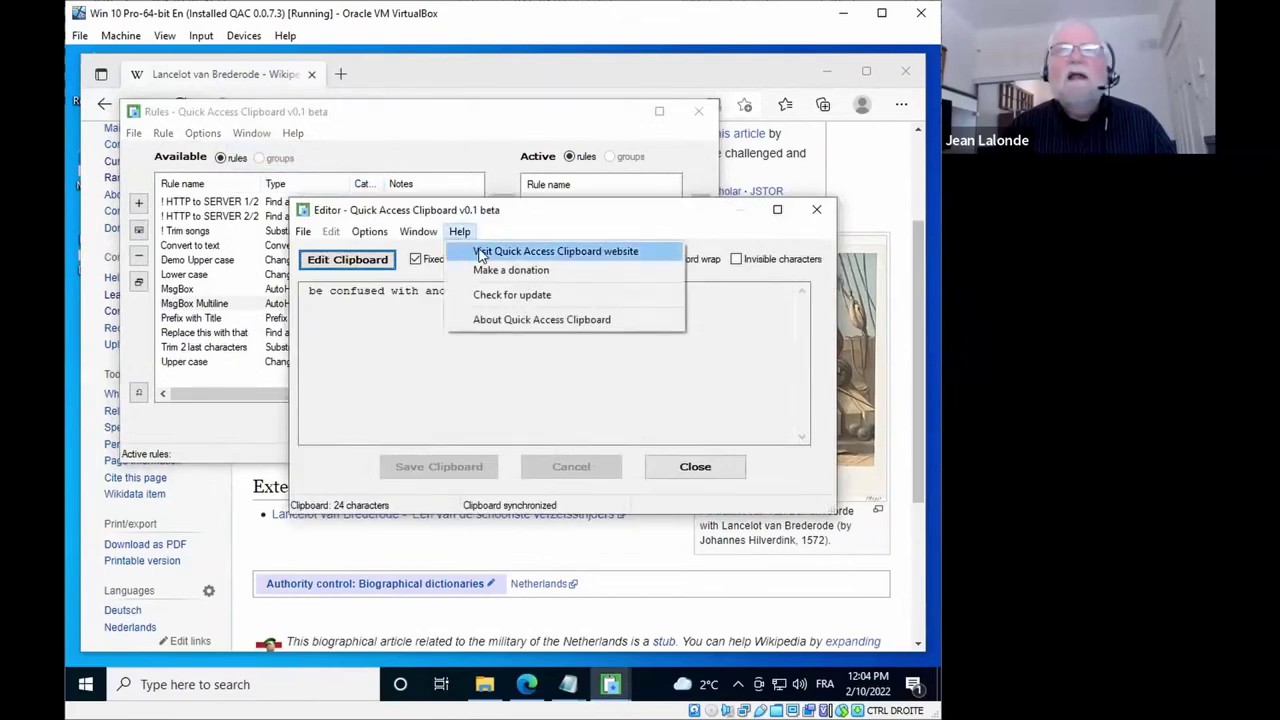
click(480, 253)
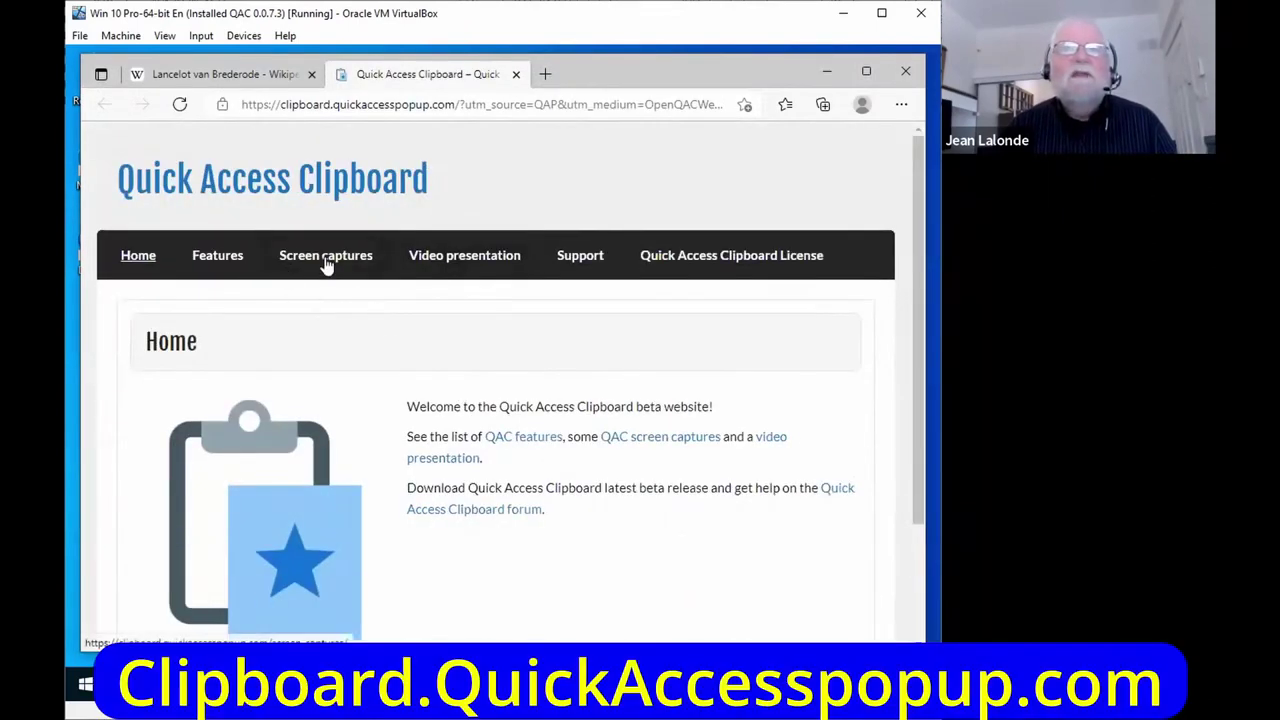
click(447, 260)
scroll(547, 427, down, 1)
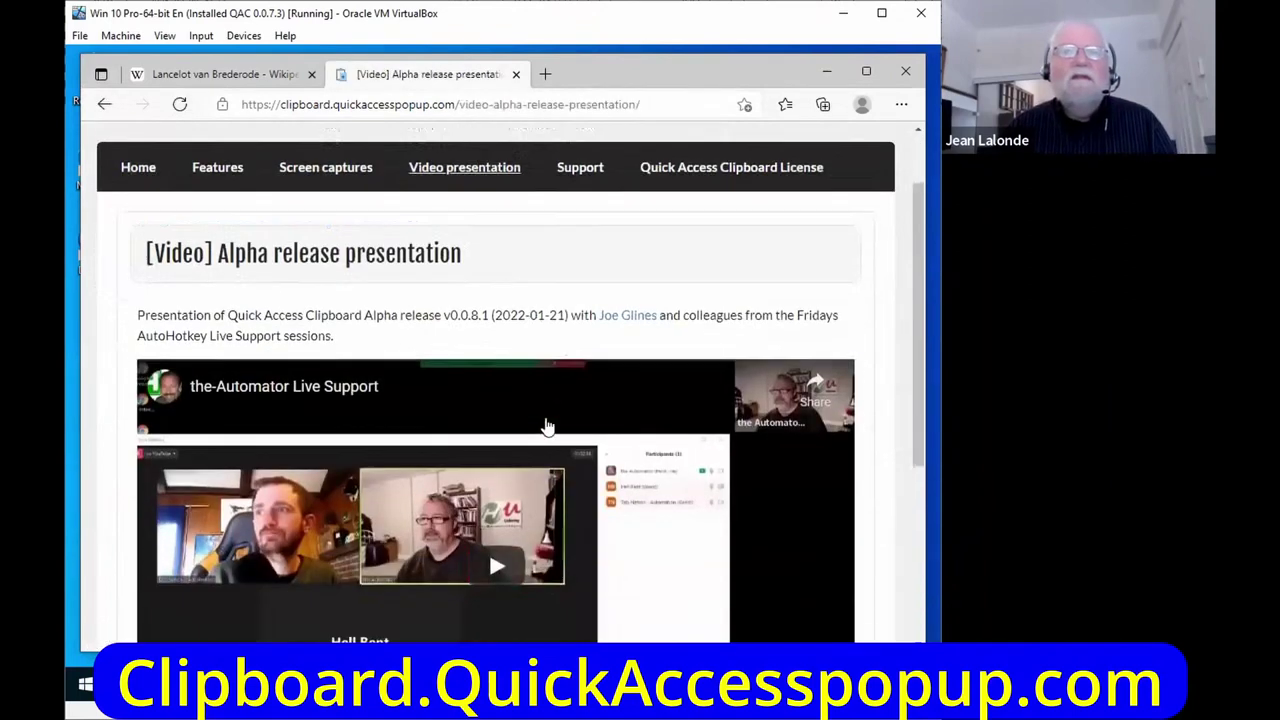
scroll(547, 427, down, 1)
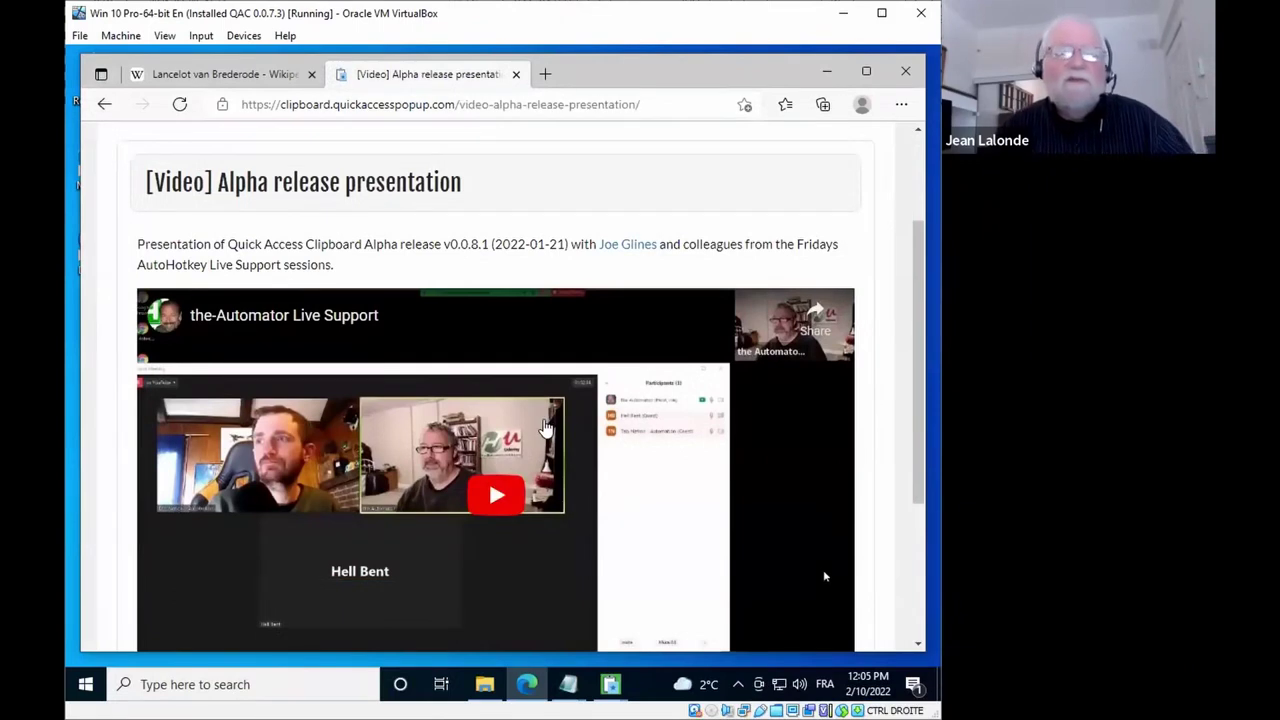
scroll(547, 427, up, 2)
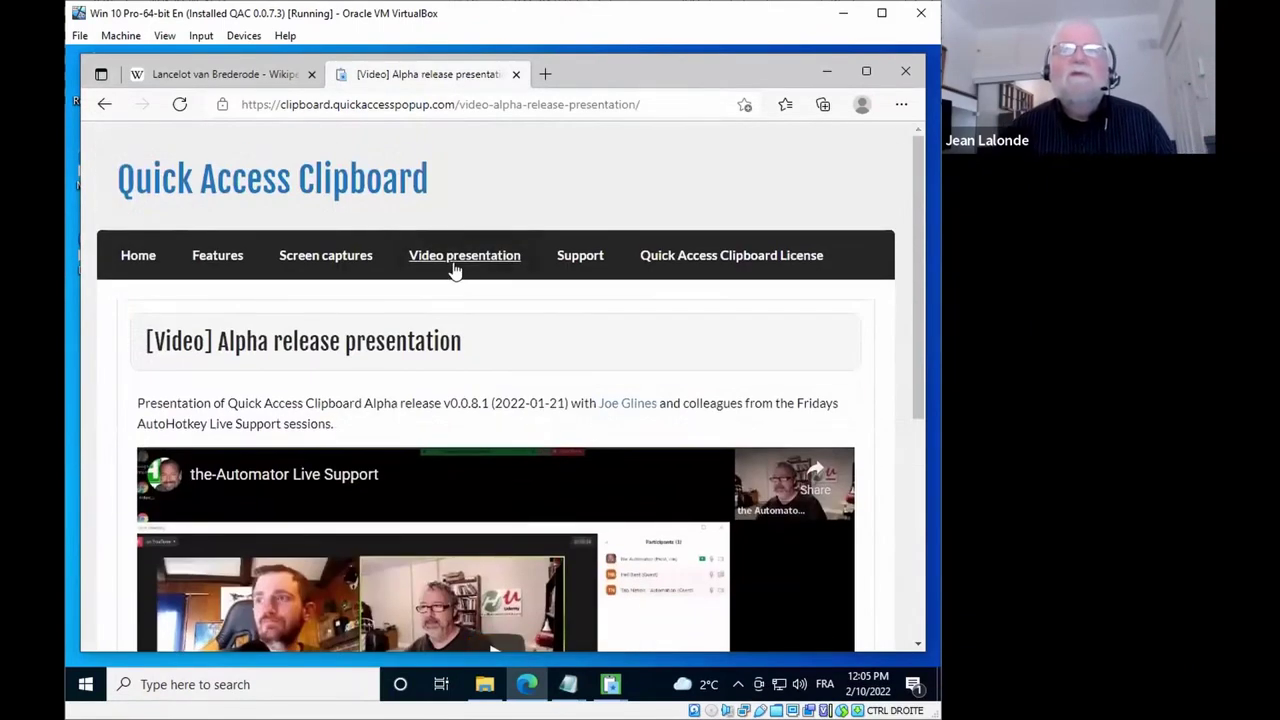
Step: Open the website's Features page and skim through its documentation of the Editor, menus and rules
click(203, 262)
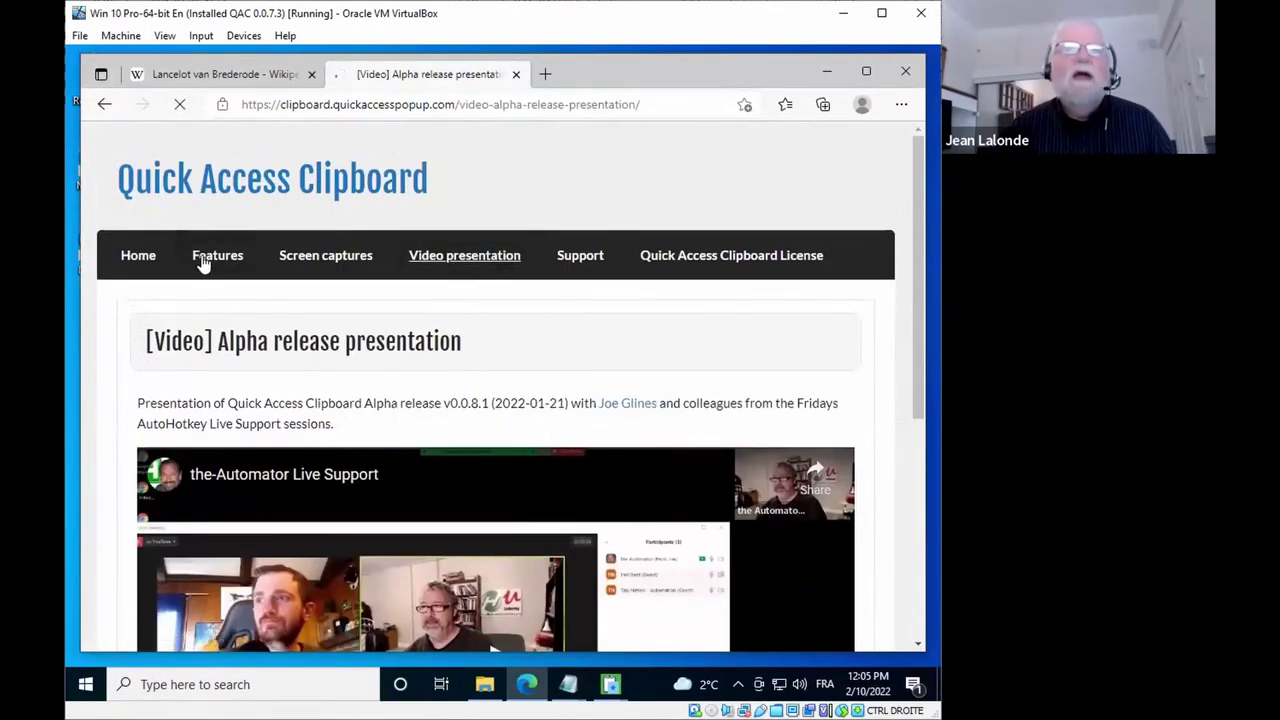
scroll(300, 266, down, 1)
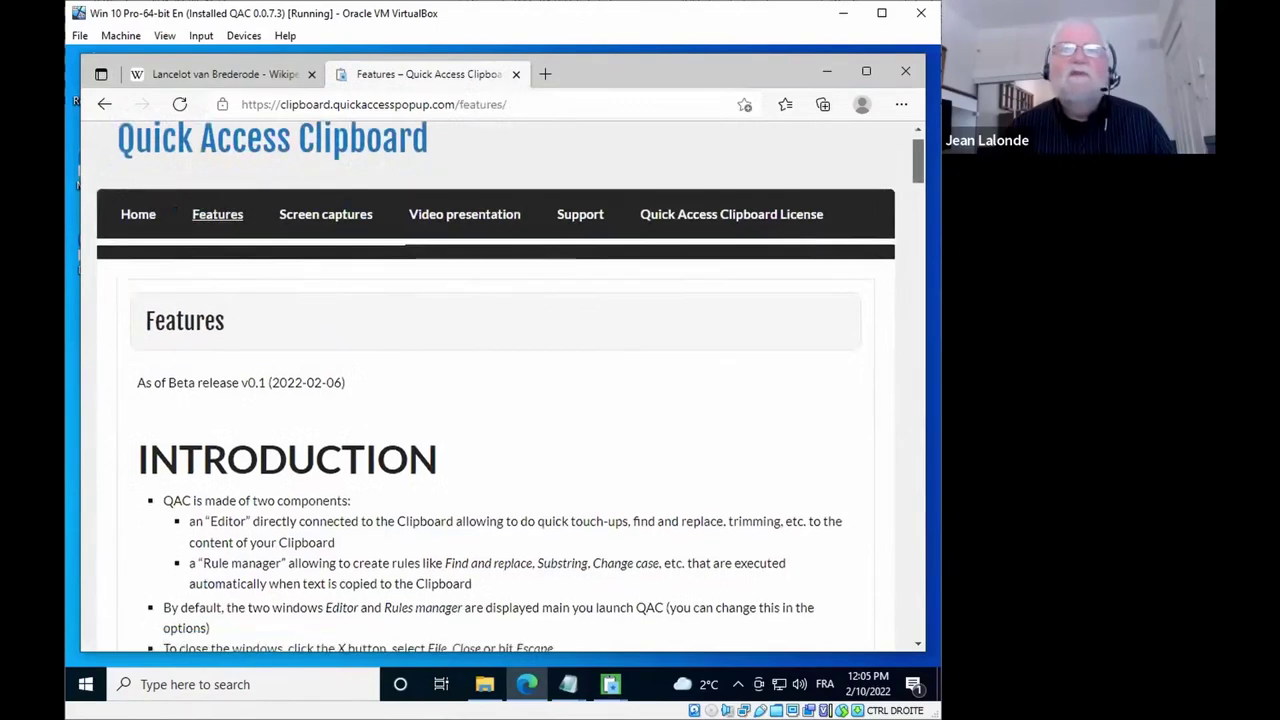
scroll(912, 456, down, 20)
scroll(912, 456, down, 20)
scroll(901, 630, up, 20)
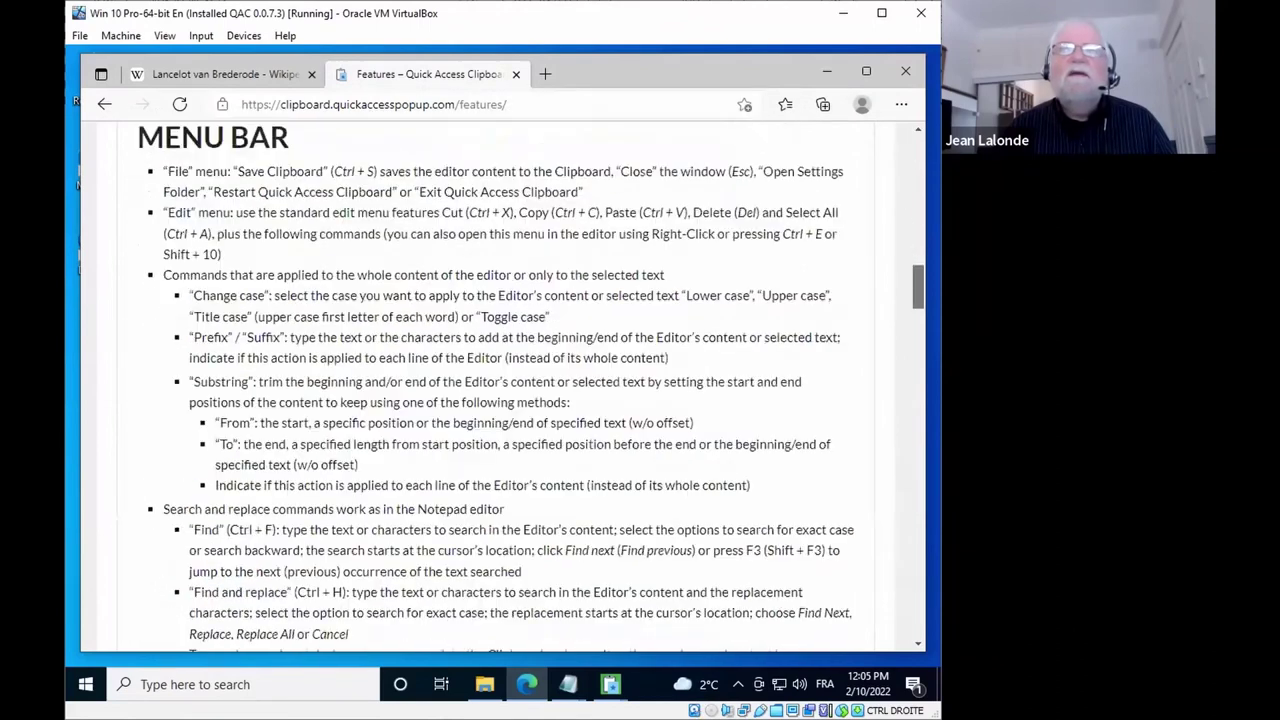
Step: Return to the website's Home page, follow its Quick Access Clipboard forum link for a look, and go back to the Home page
scroll(496, 380, up, 15)
click(138, 257)
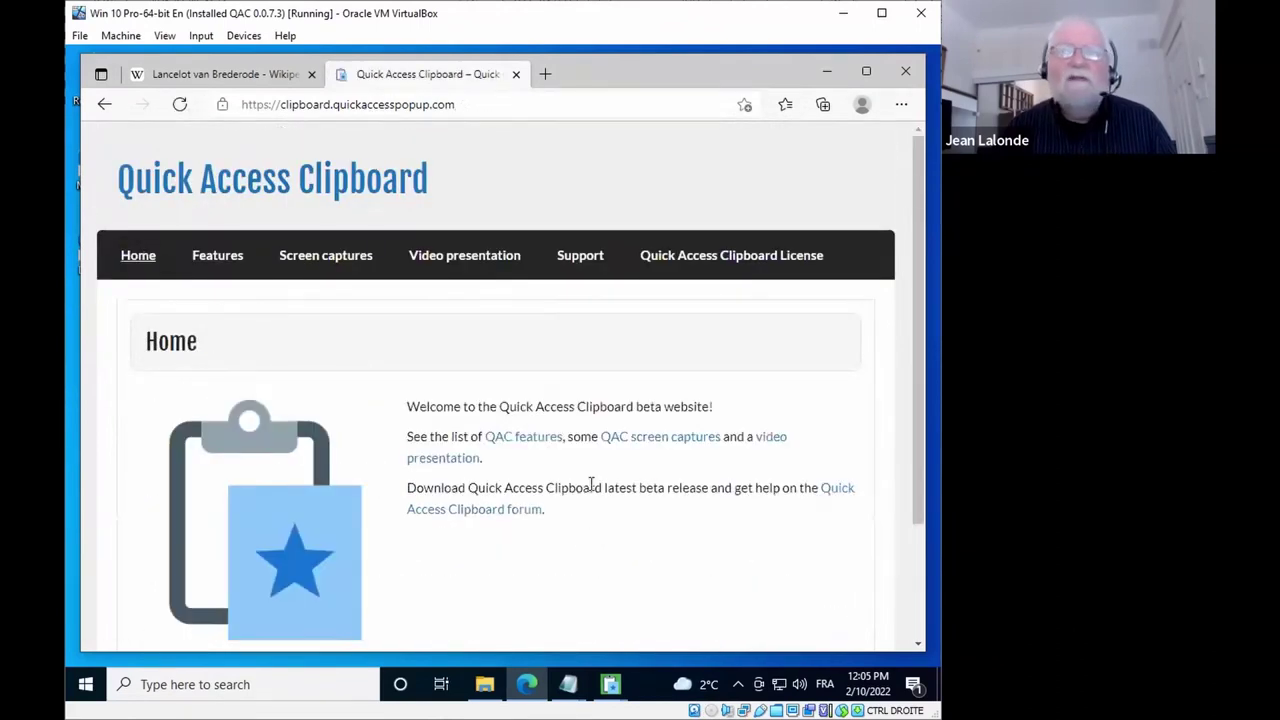
click(467, 512)
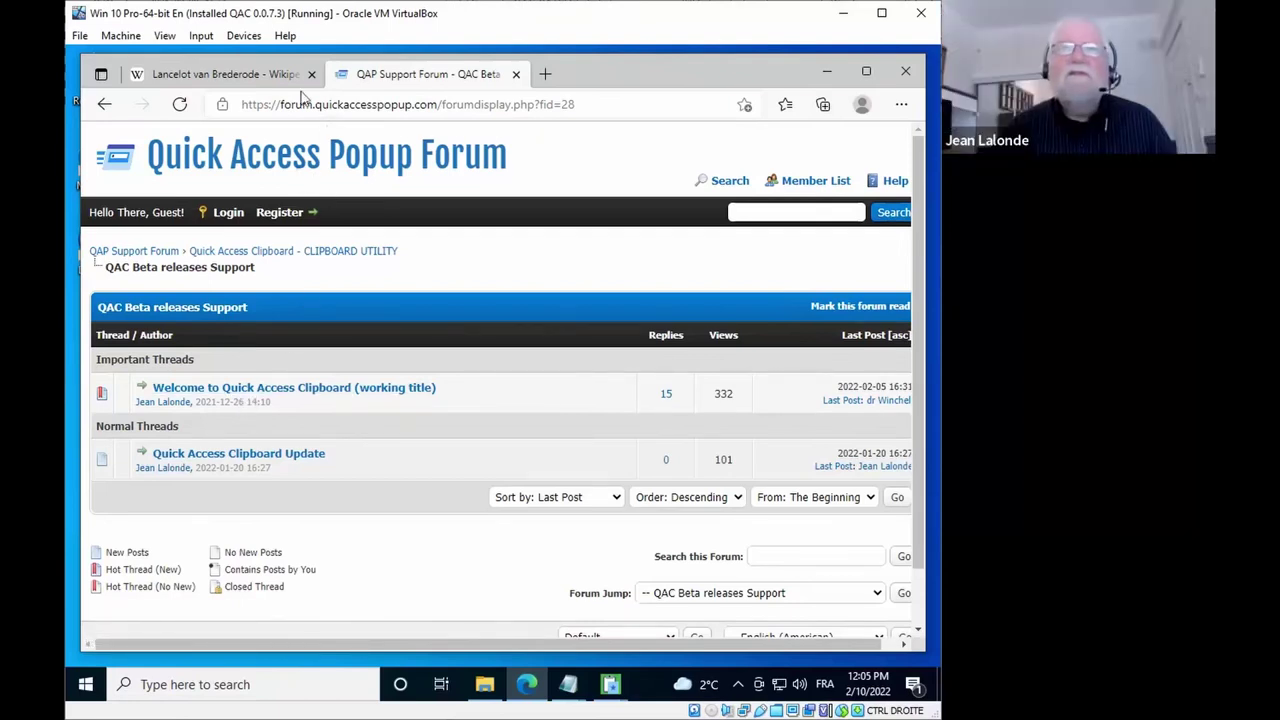
click(106, 105)
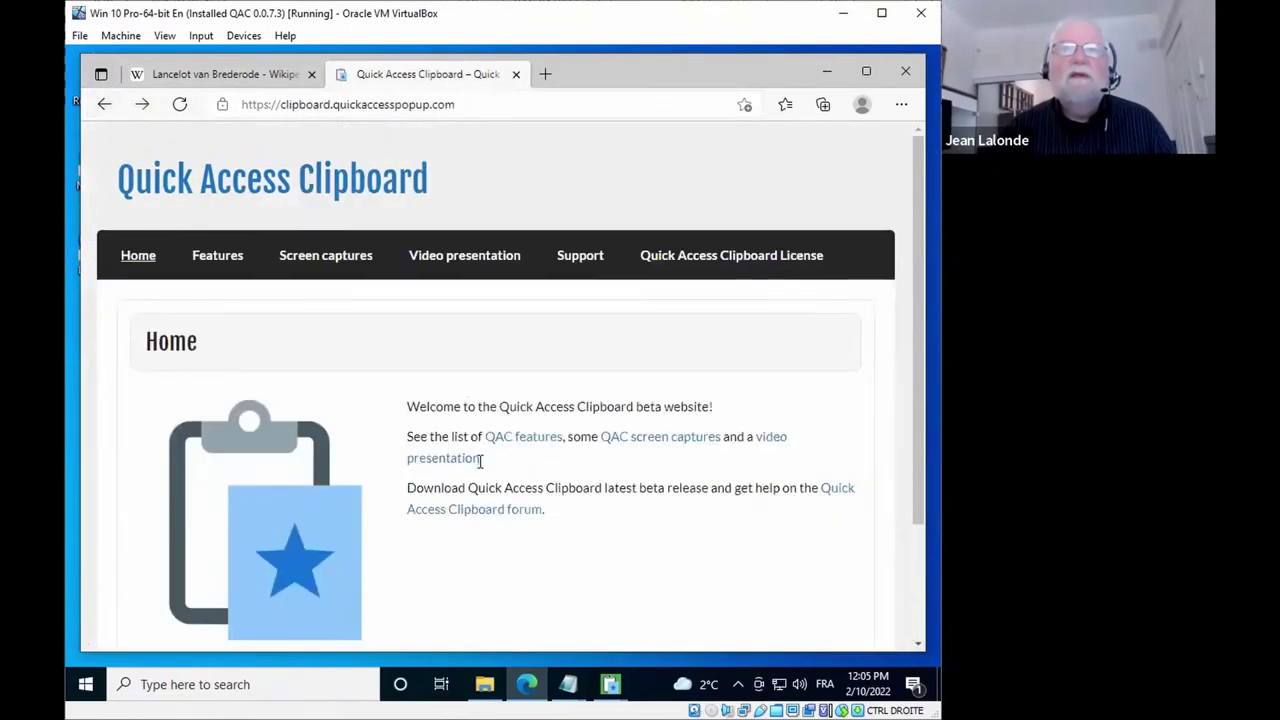
Step: Reopen the forum from the Home page and reach QAC Beta releases Support through its parent Quick Access Clipboard - CLIPBOARD UTILITY category
click(463, 511)
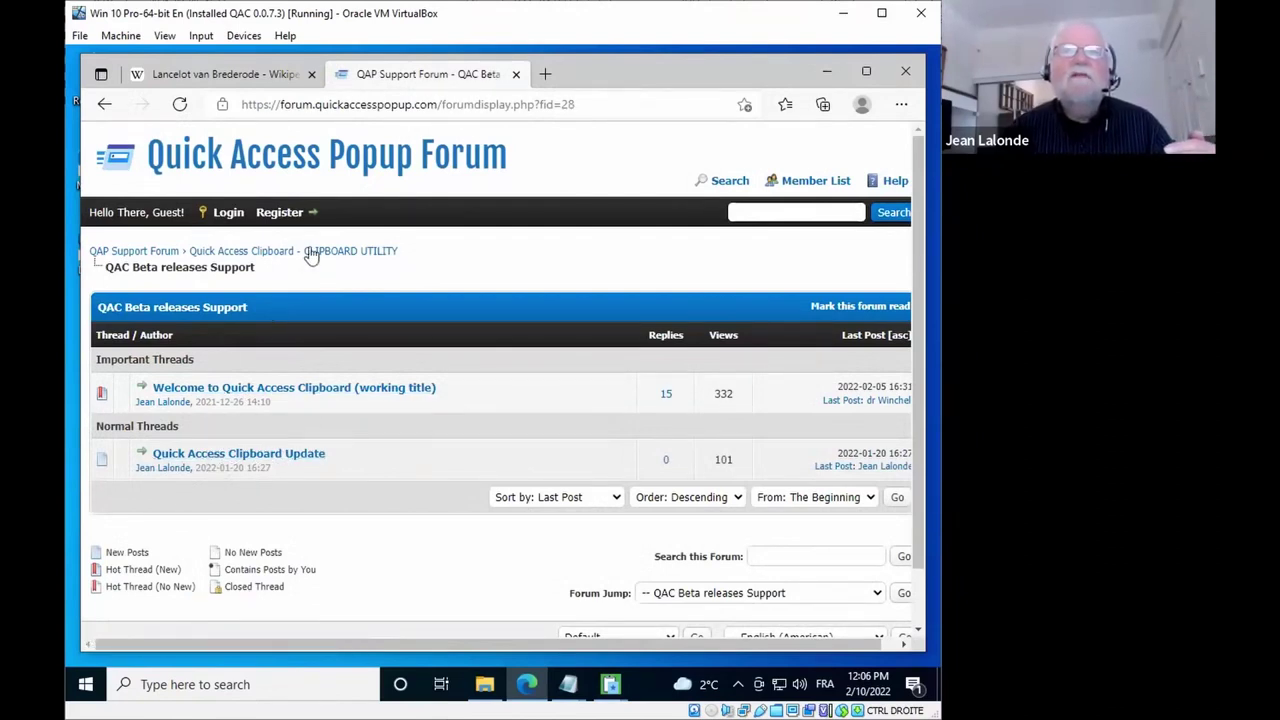
click(272, 253)
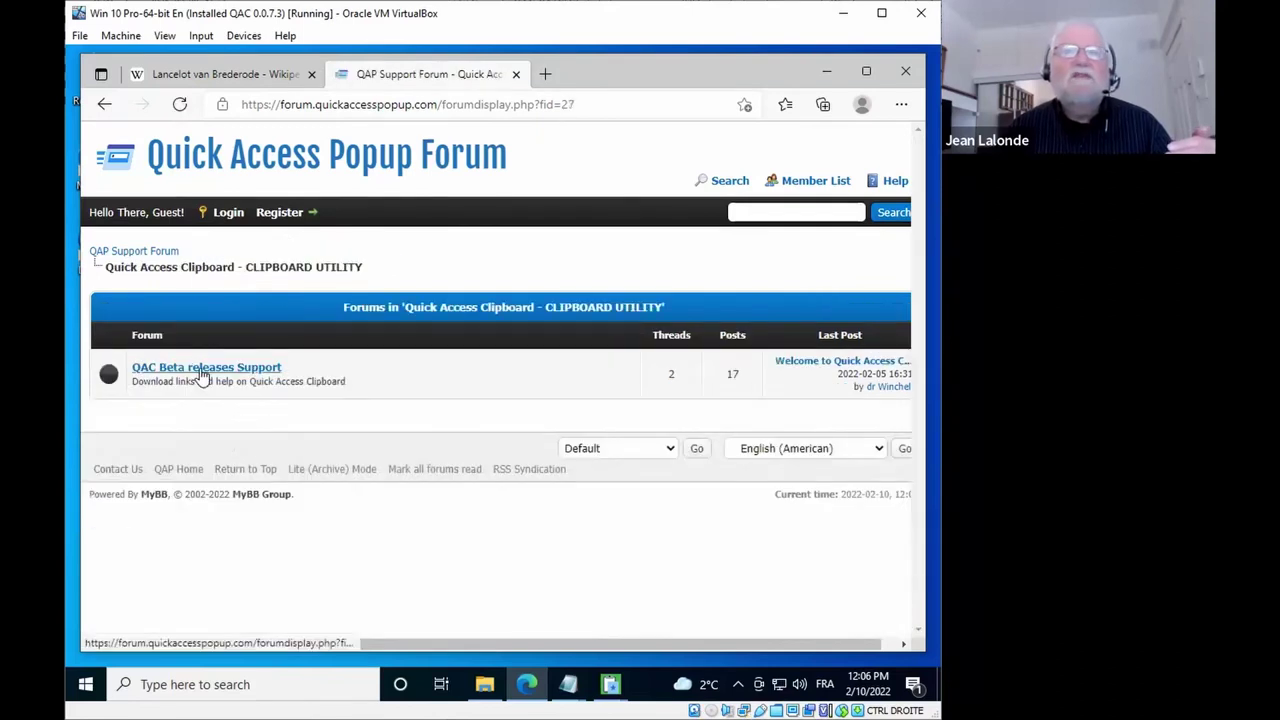
click(202, 369)
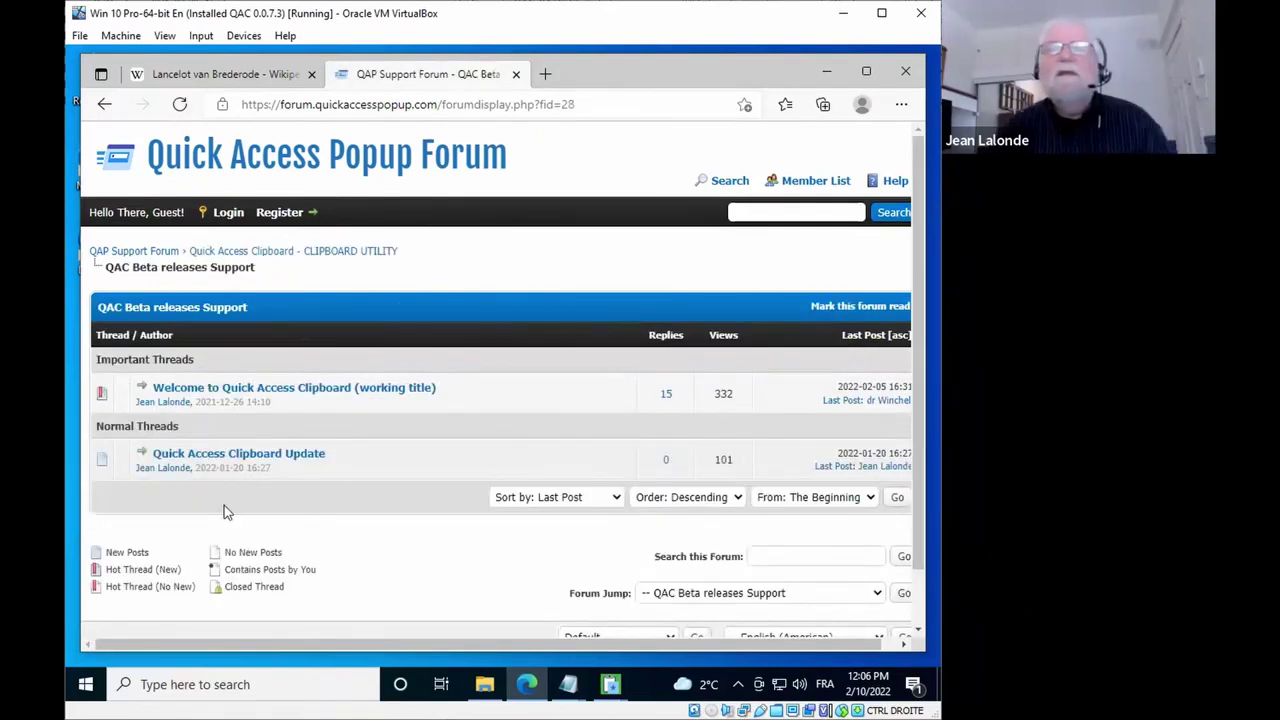